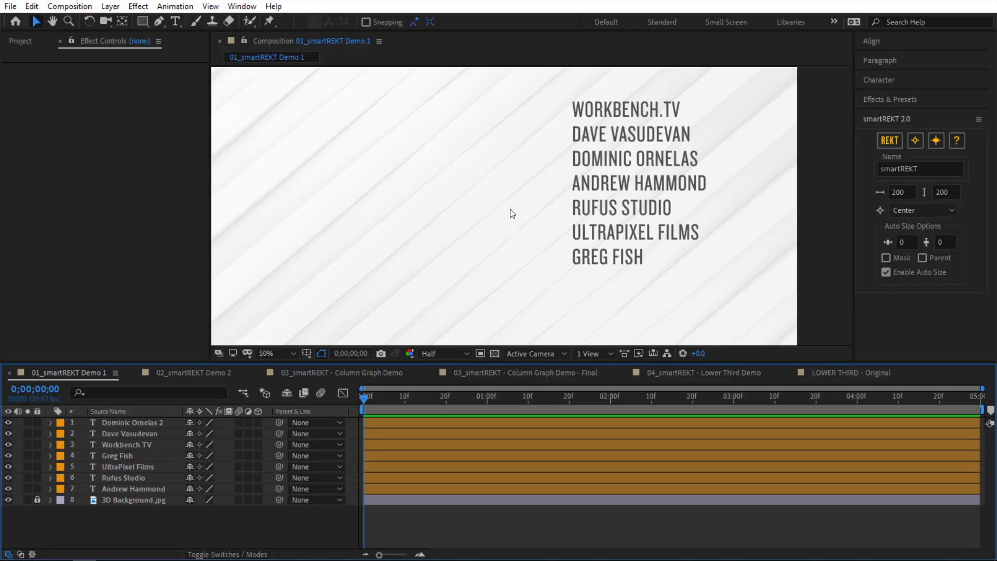
Step: Draw a test rectangle over the WORKBENCH.TV line, then undo it
left_click(611, 102)
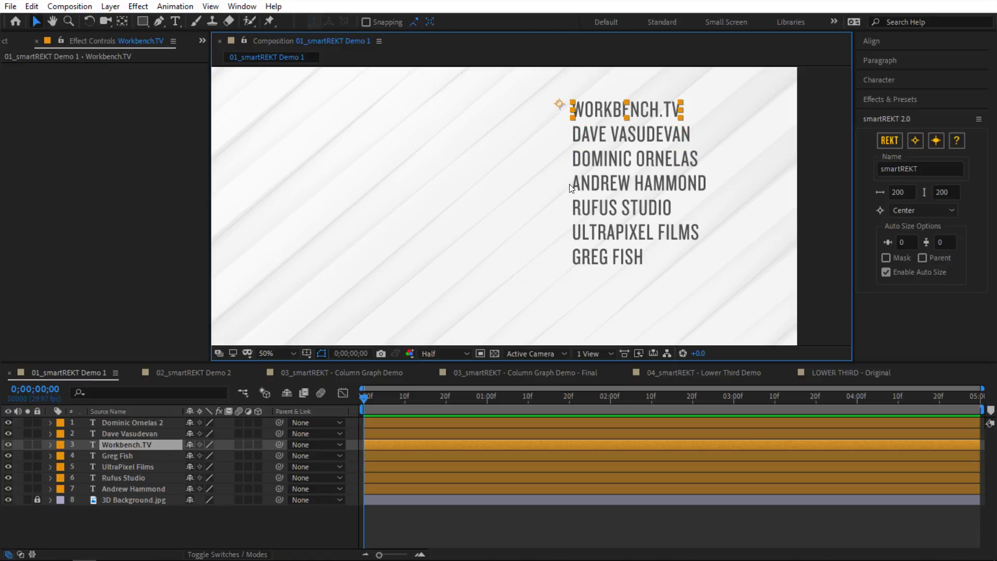
left_click(446, 280)
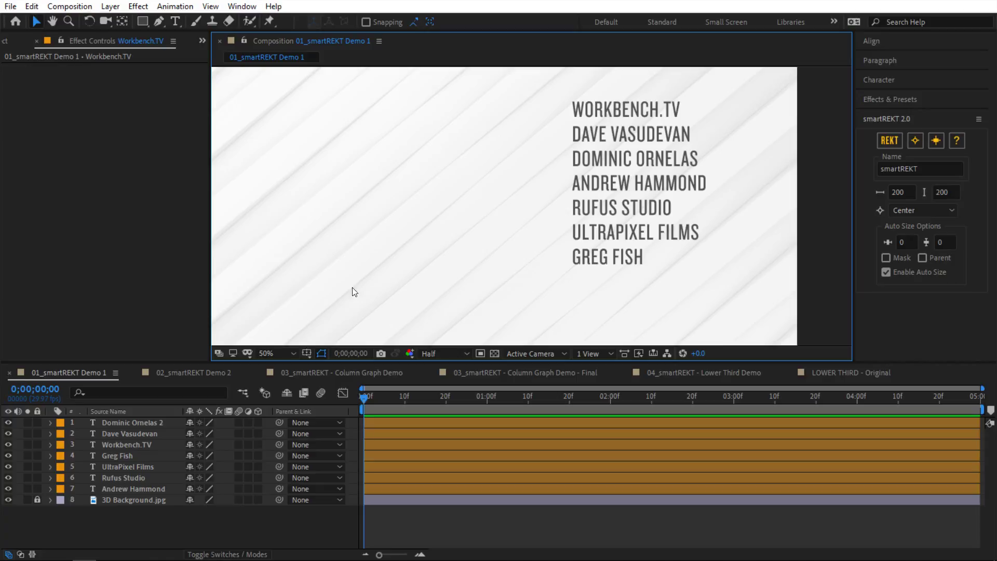
left_click(145, 22)
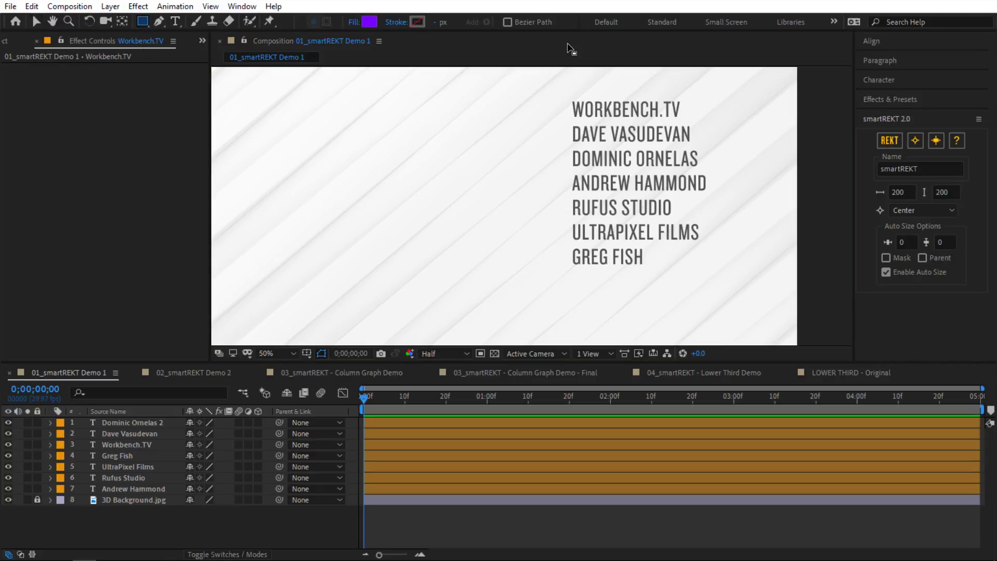
mouse_move(566, 98)
left_mouse_down()
mouse_move(577, 111)
mouse_move(633, 125)
mouse_move(687, 124)
left_mouse_up()
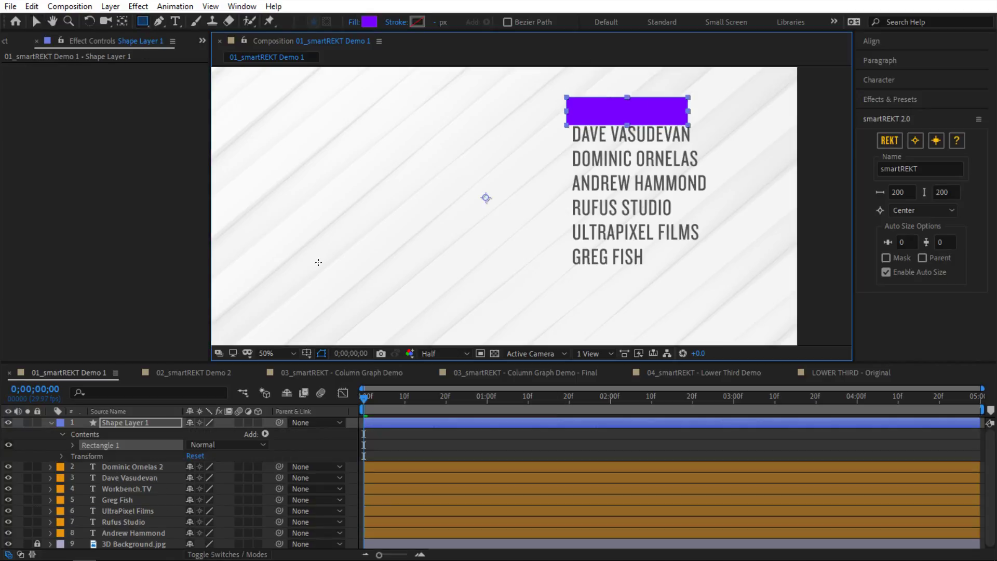
key("ctrl+z")
Step: Hide the 3D Background image and set all seven name layers' fill colour to EAEAEA
left_click(8, 499)
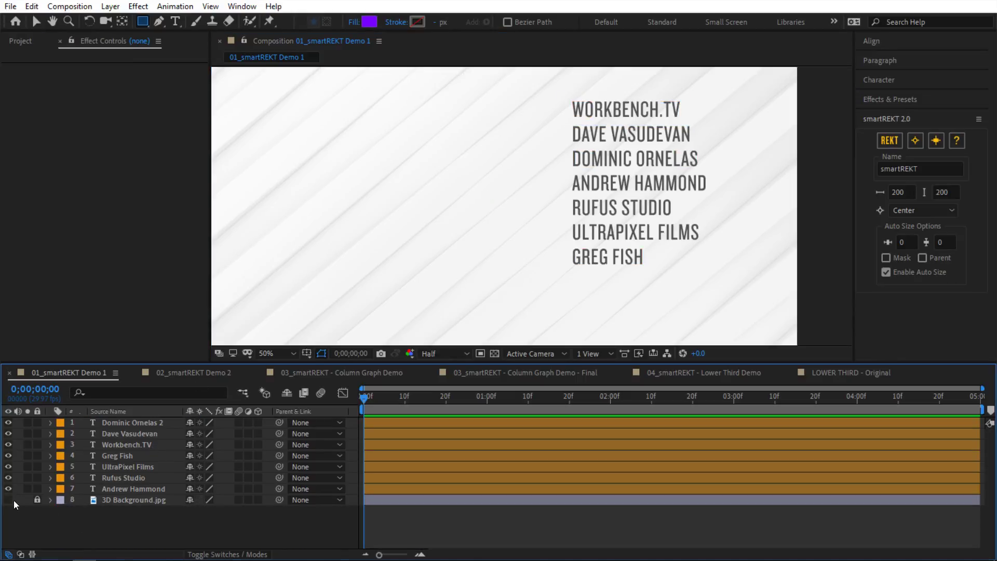
left_click(111, 488)
left_click(139, 426, "shift")
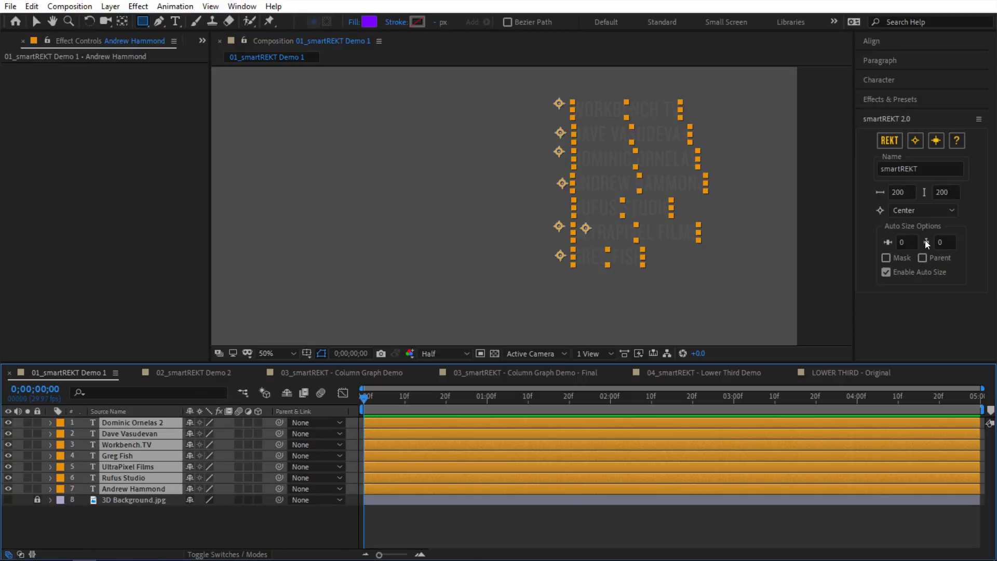
left_click(883, 86)
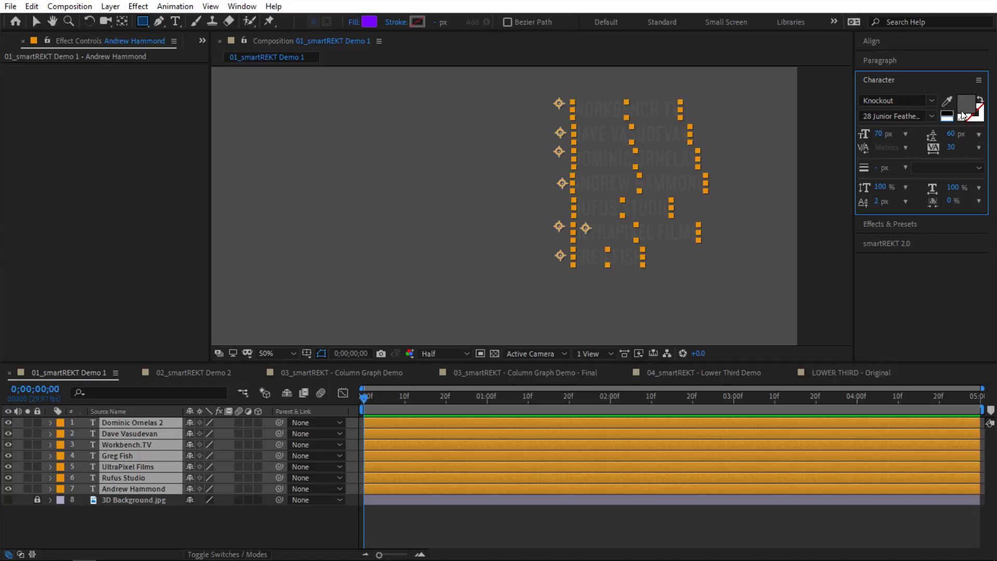
left_click(964, 109)
type("EAEAEA")
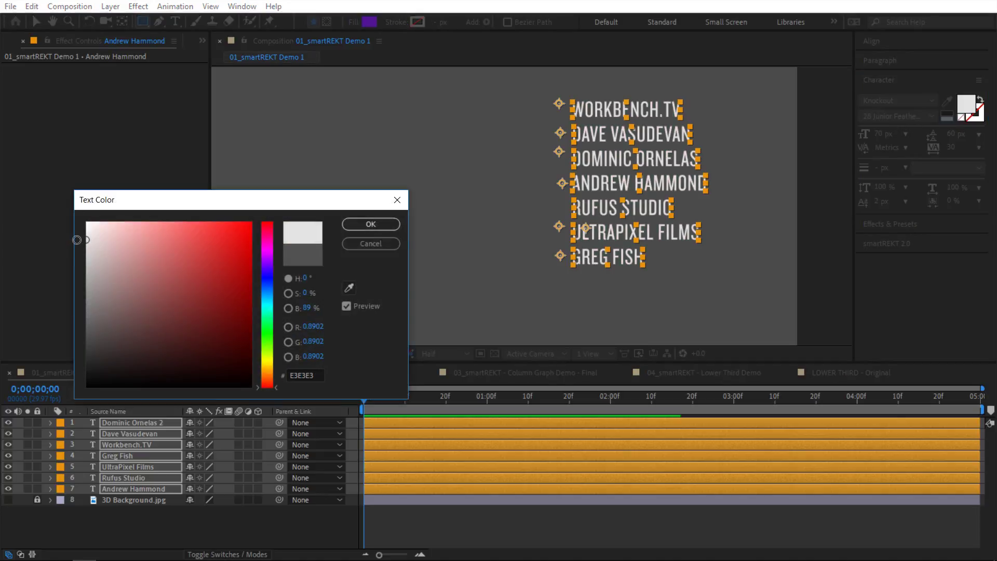
left_click(370, 224)
key("ctrl+shift+a")
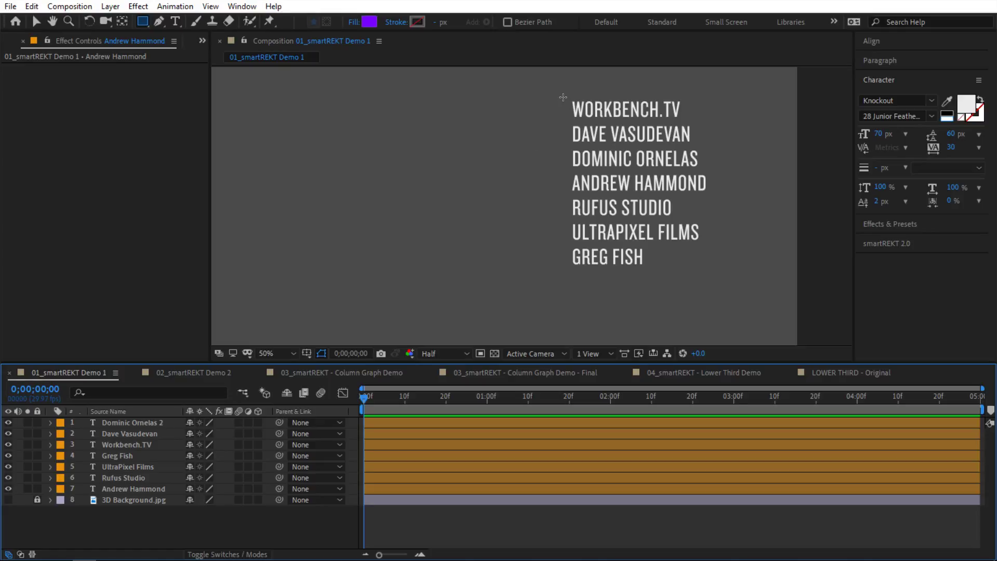
mouse_move(565, 97)
left_mouse_down()
mouse_move(635, 119)
mouse_move(695, 121)
left_mouse_up()
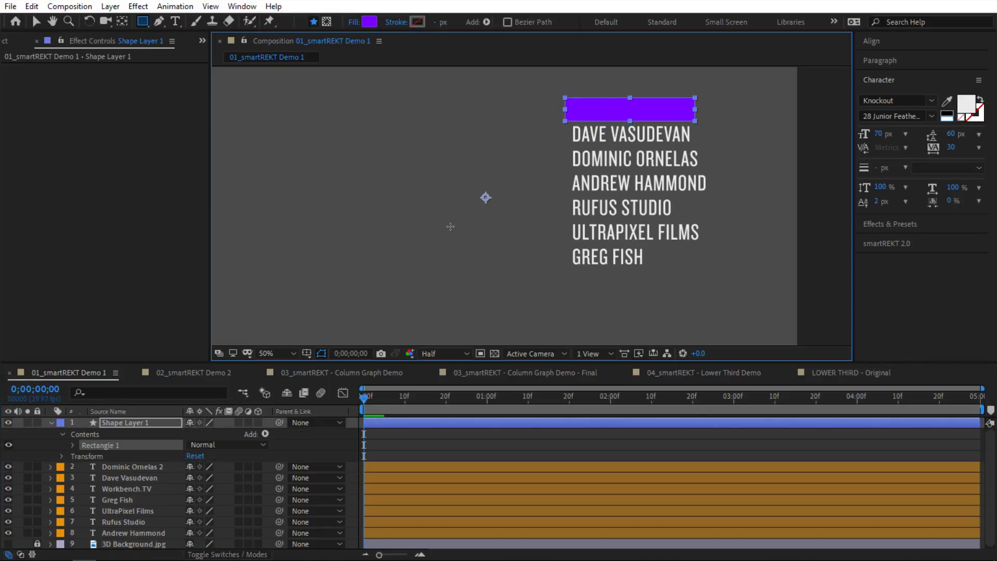
left_click_drag(109, 422, 122, 538)
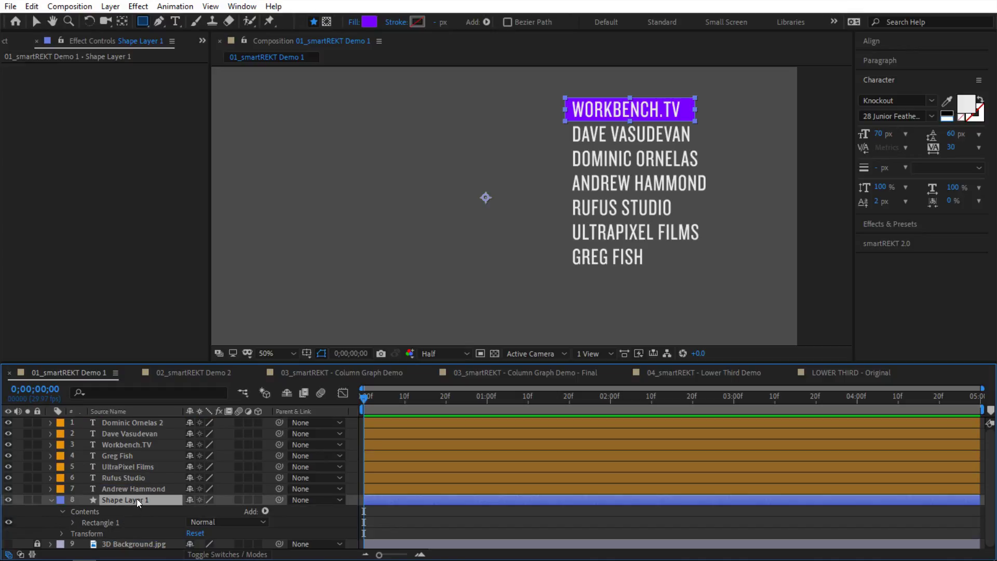
key("Delete")
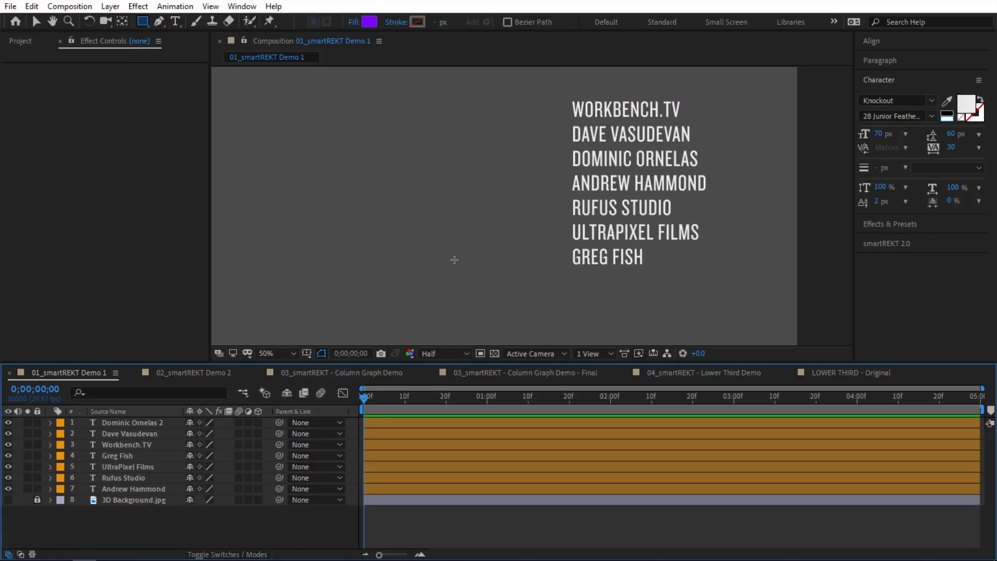
Step: Select all seven name text layers and centre each one's anchor point with smartREKT
key("v")
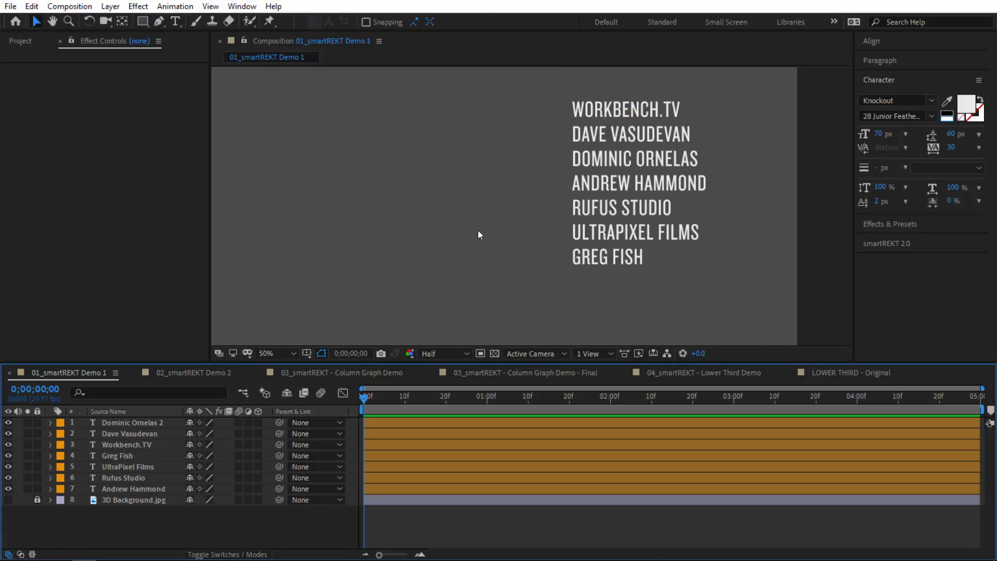
left_click_drag(550, 92, 662, 267)
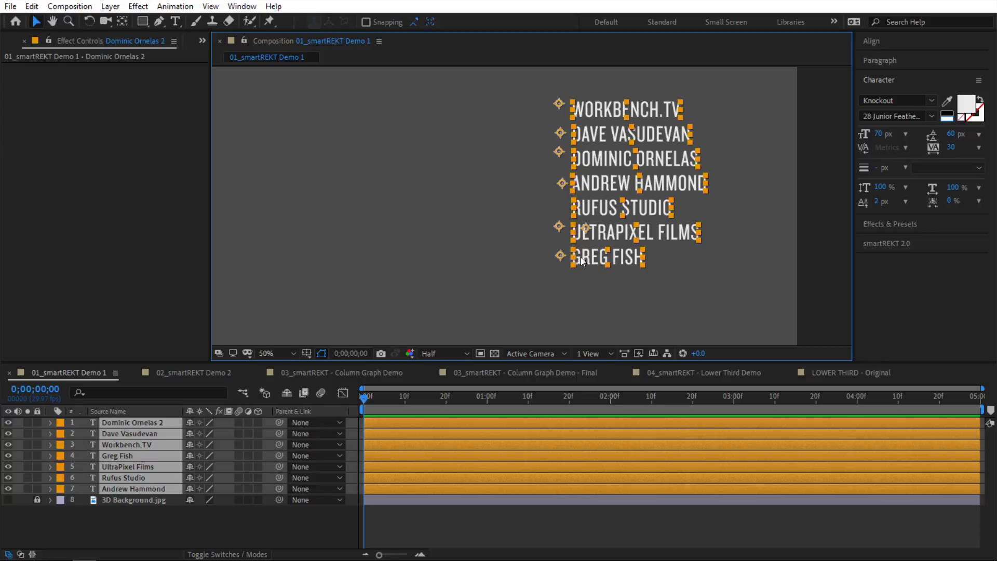
left_click_drag(532, 102, 693, 298)
left_click(883, 243)
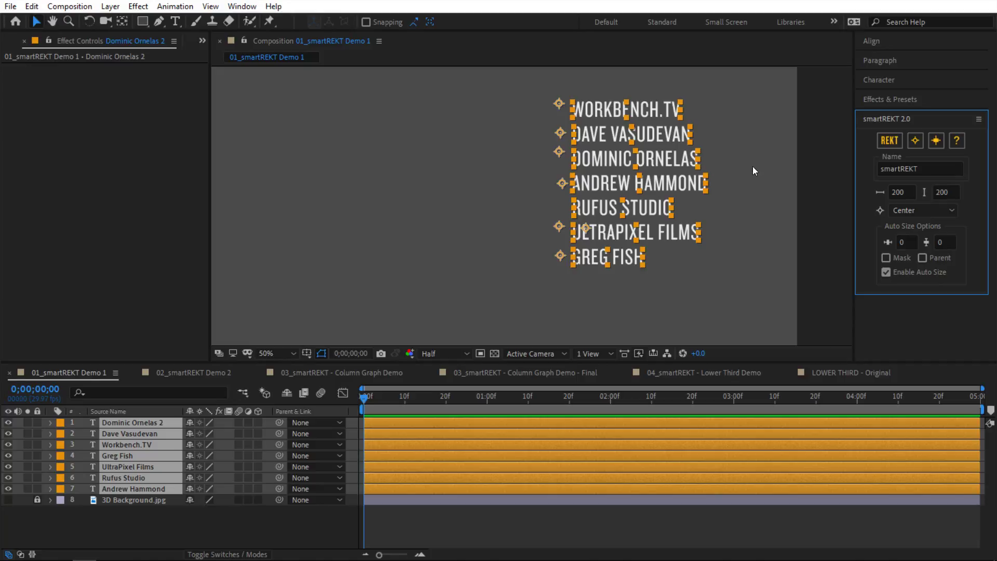
left_click(914, 142)
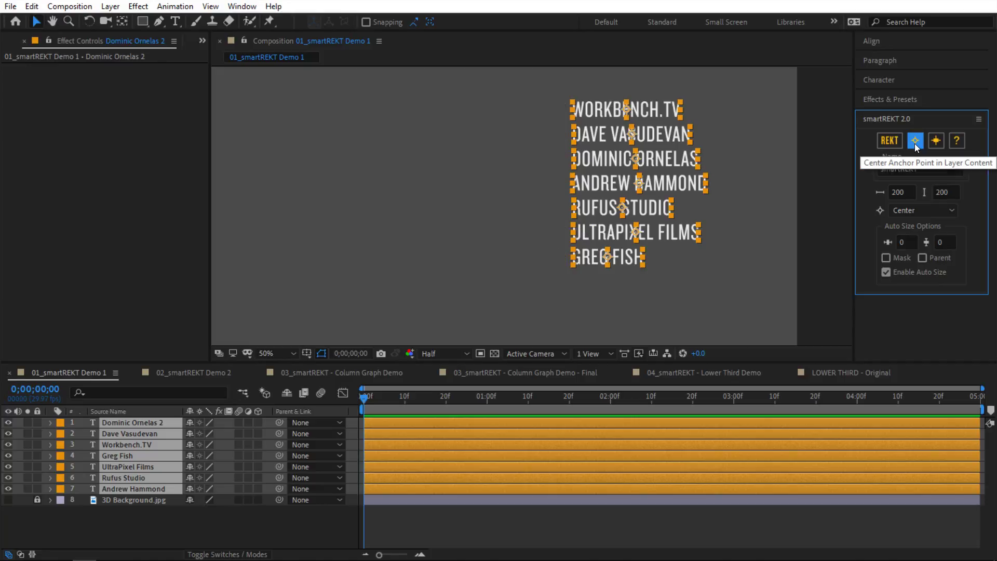
Step: Generate orange boxes behind the names to preview them, then undo them
left_click(883, 145)
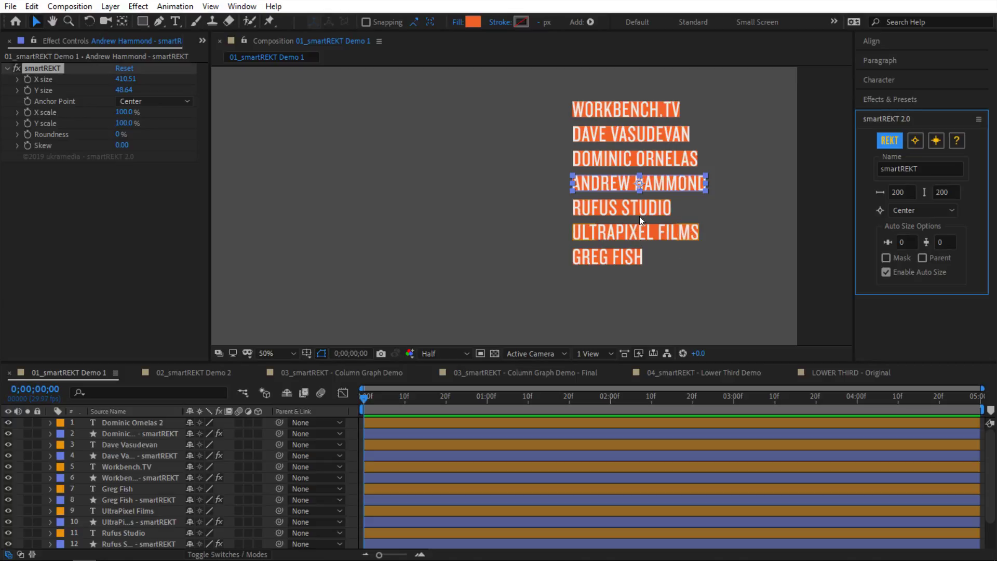
left_click(579, 288)
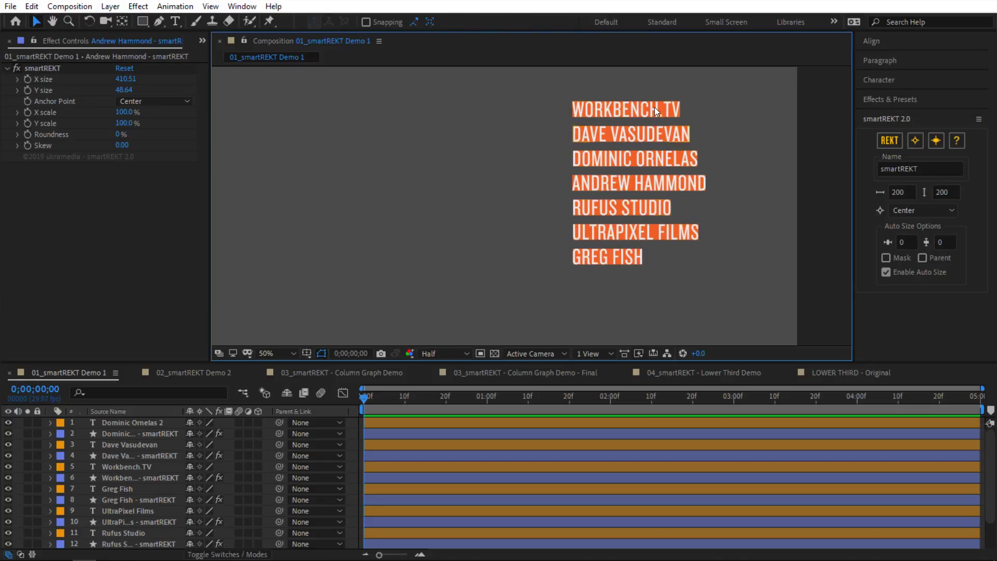
left_click(129, 445)
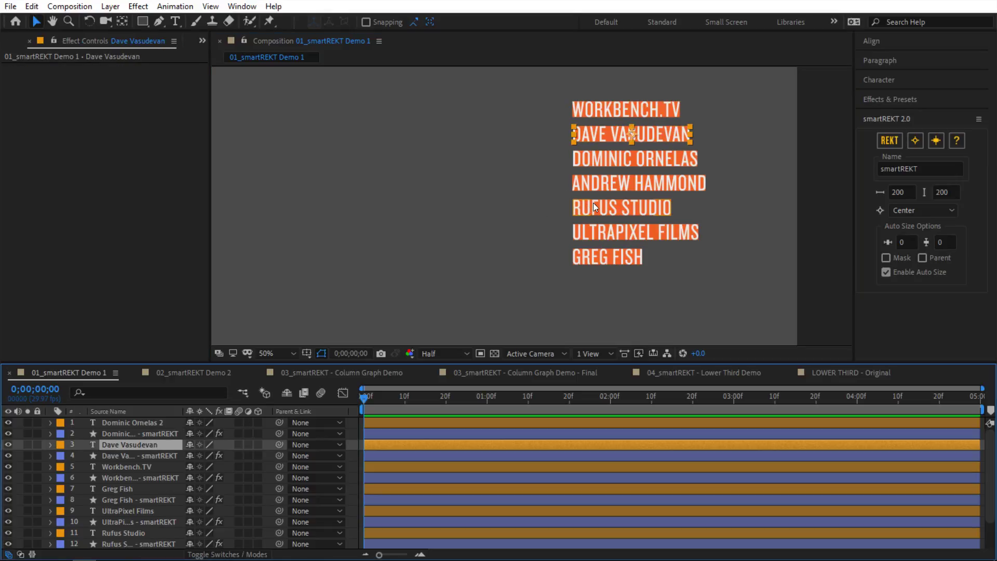
left_click(539, 244)
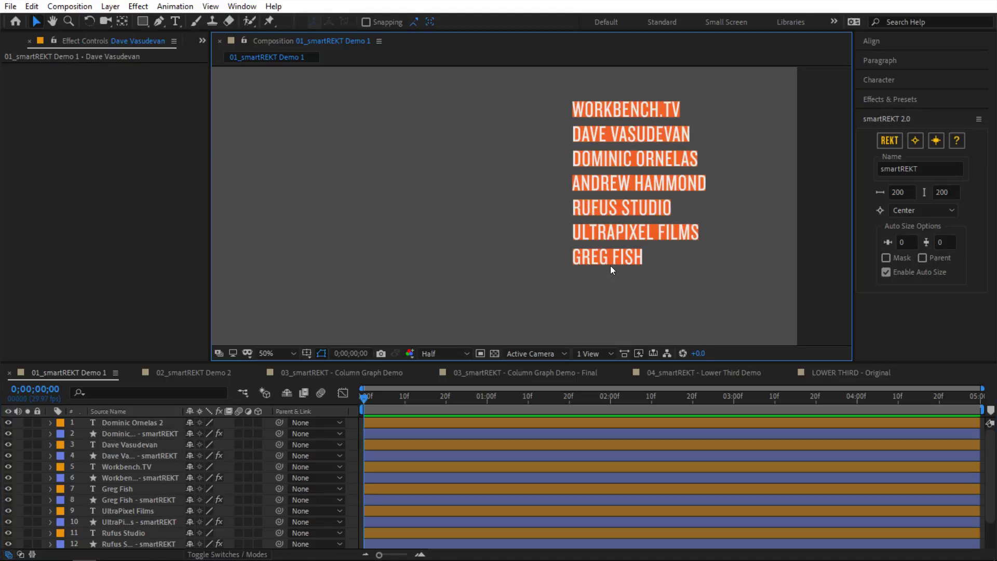
key("ctrl+z")
left_click(644, 278)
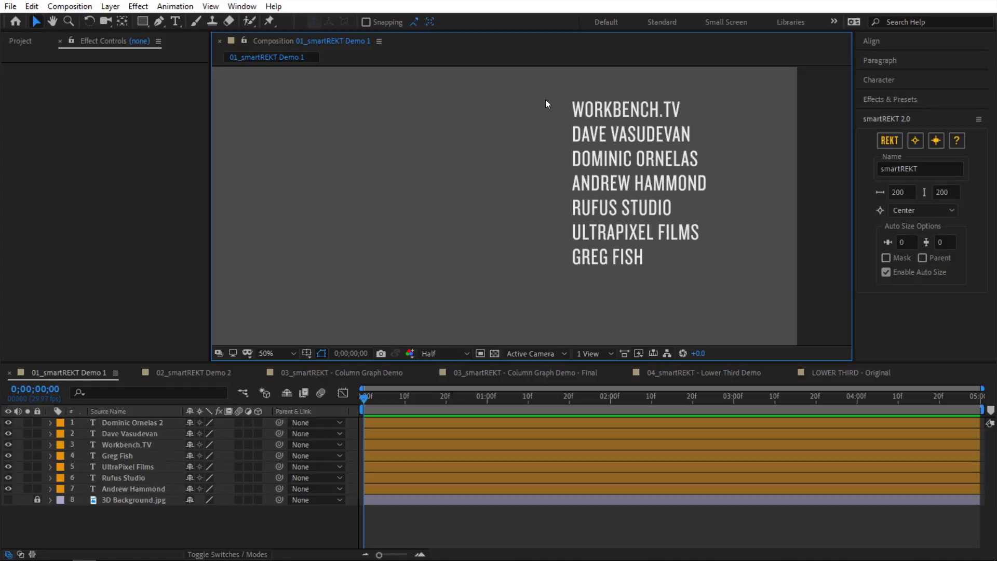
Step: Set smartREKT margins to 60 horizontal and 30 vertical and generate boxes behind the names
left_click_drag(545, 102, 662, 324)
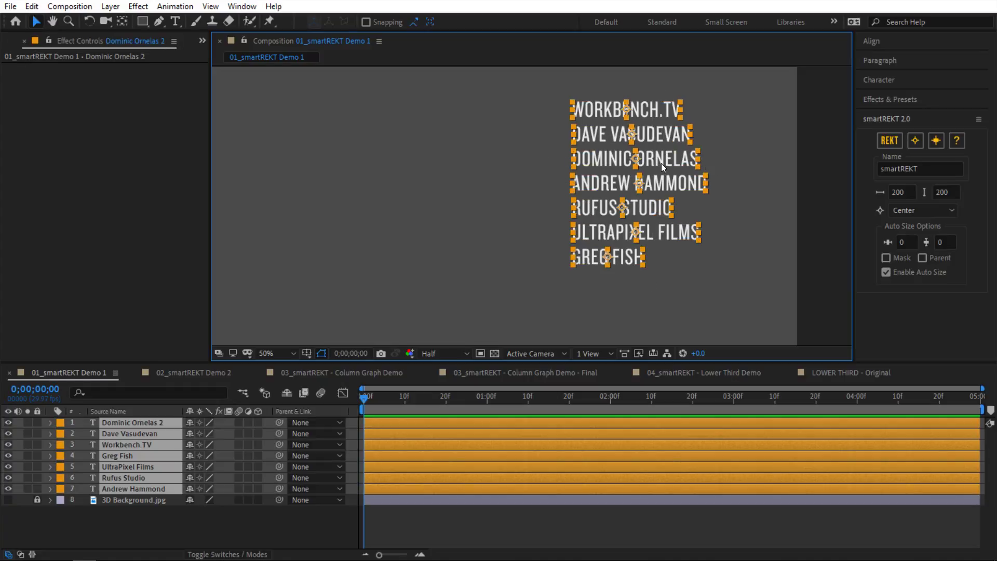
left_click(902, 242)
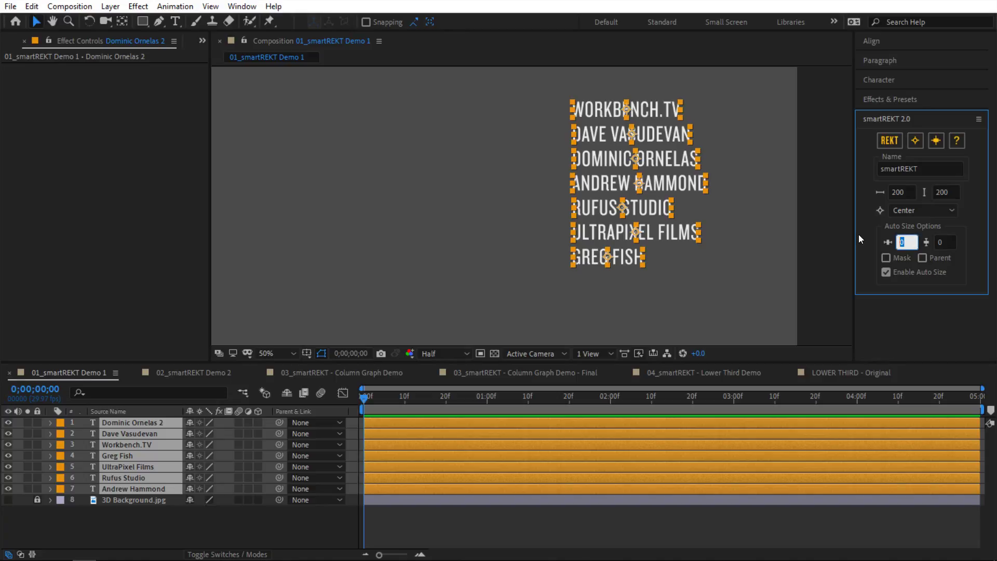
type("60")
left_click(944, 242)
type("30")
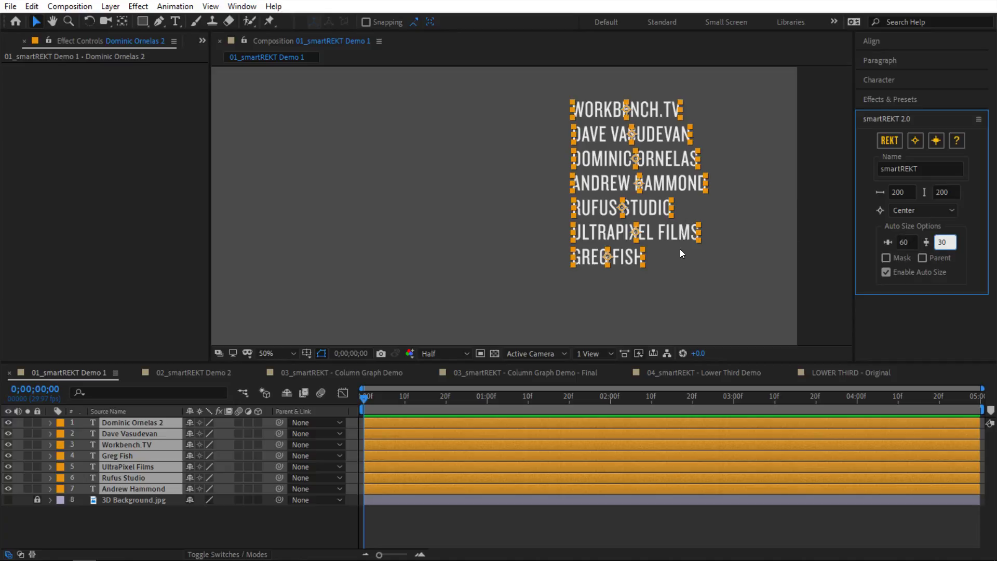
left_click(868, 240)
left_click(889, 145)
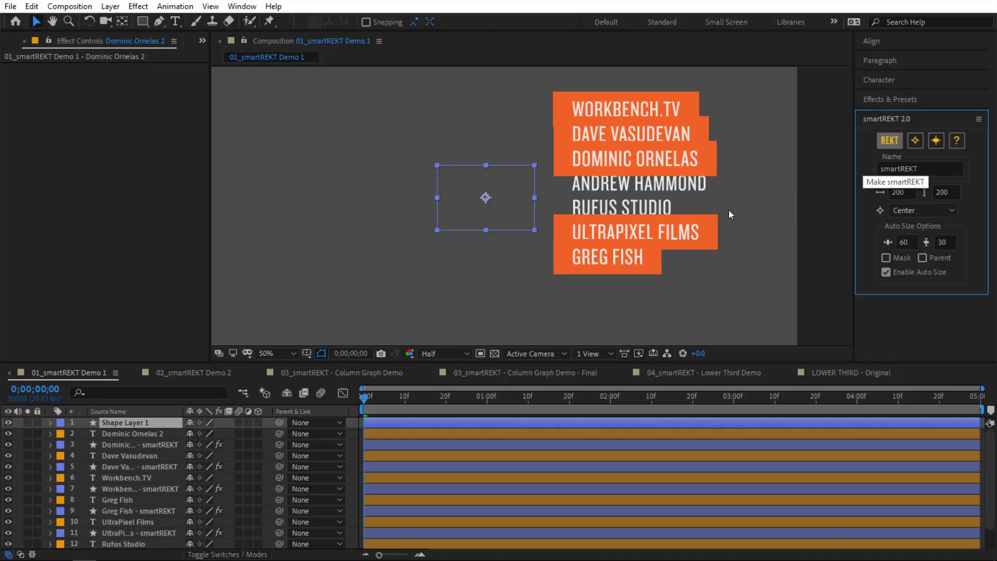
left_click(721, 188)
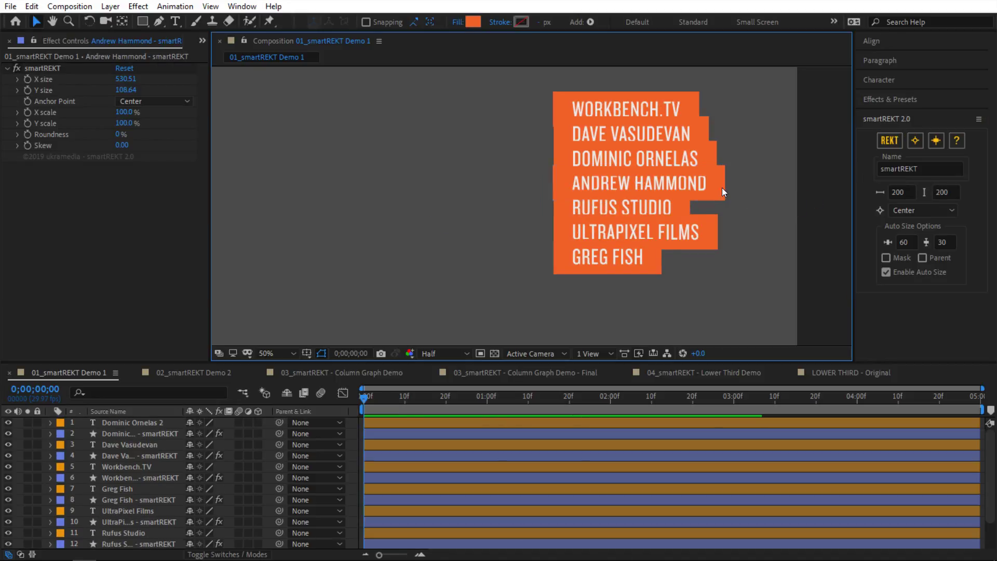
left_click_drag(125, 79, 96, 91)
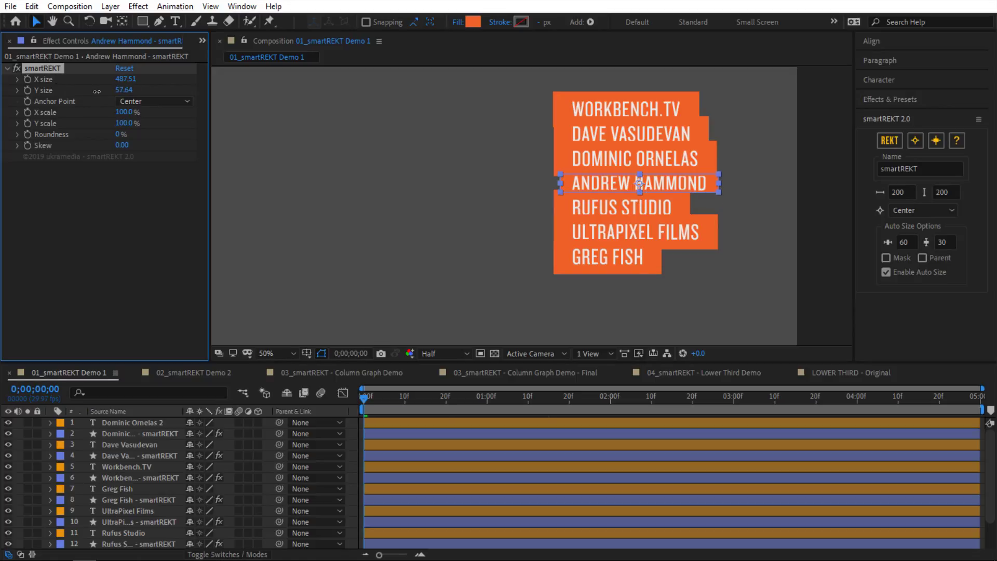
key("ctrl+z")
key("ctrl+z")
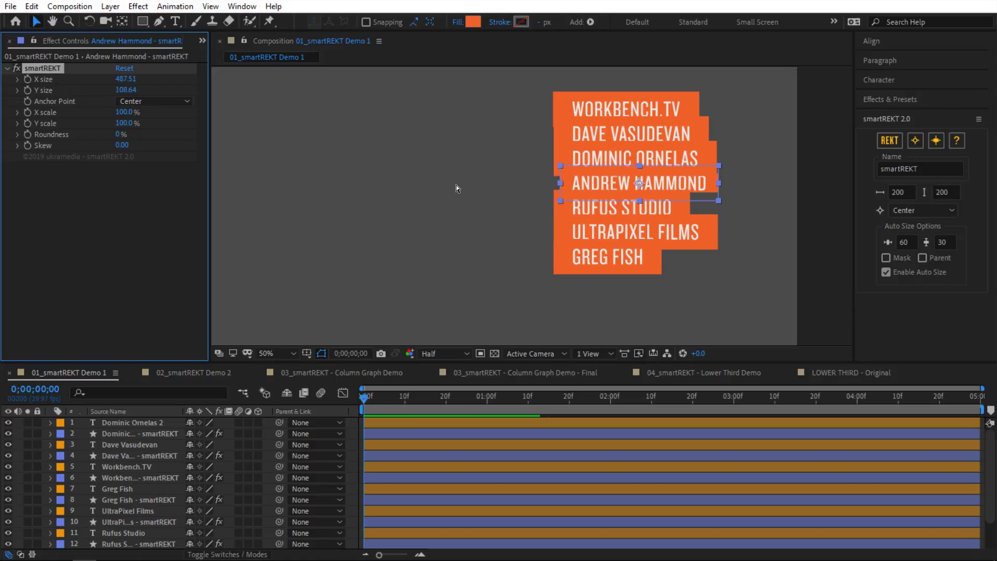
key("ctrl+z")
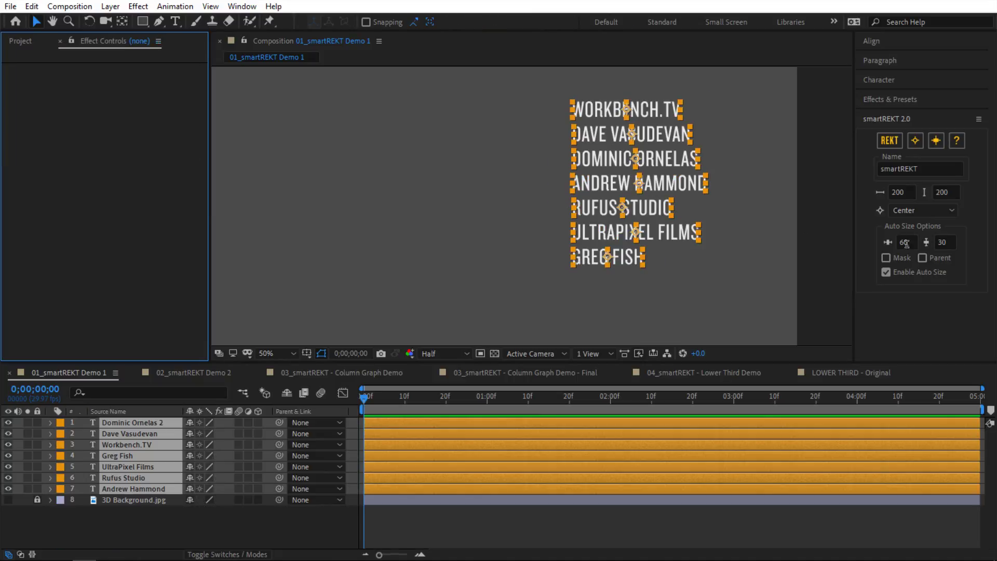
Step: Regenerate the boxes with a 20 horizontal margin, then remove them again
left_click(904, 242)
type("20")
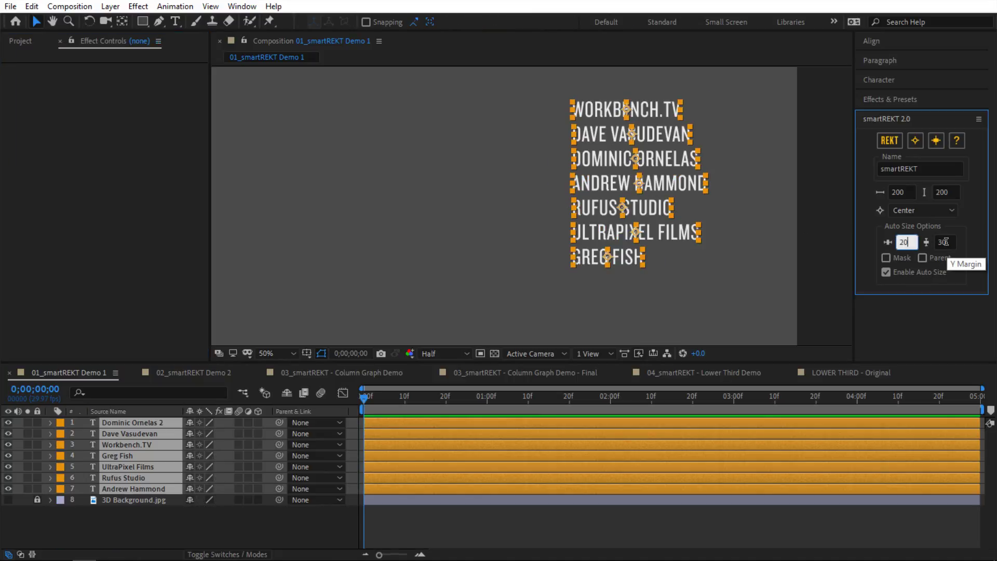
key("Tab")
left_click(885, 143)
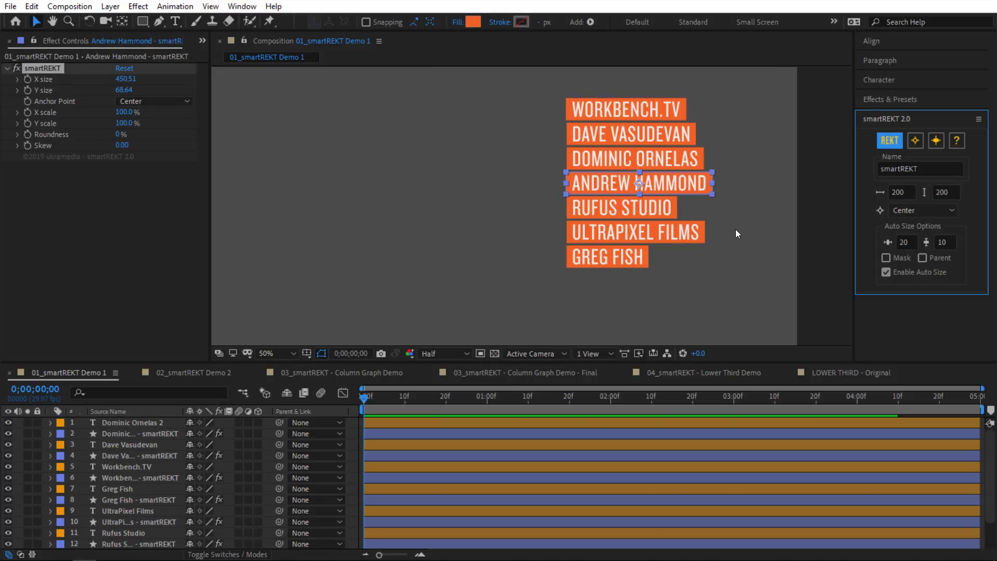
left_click(710, 292)
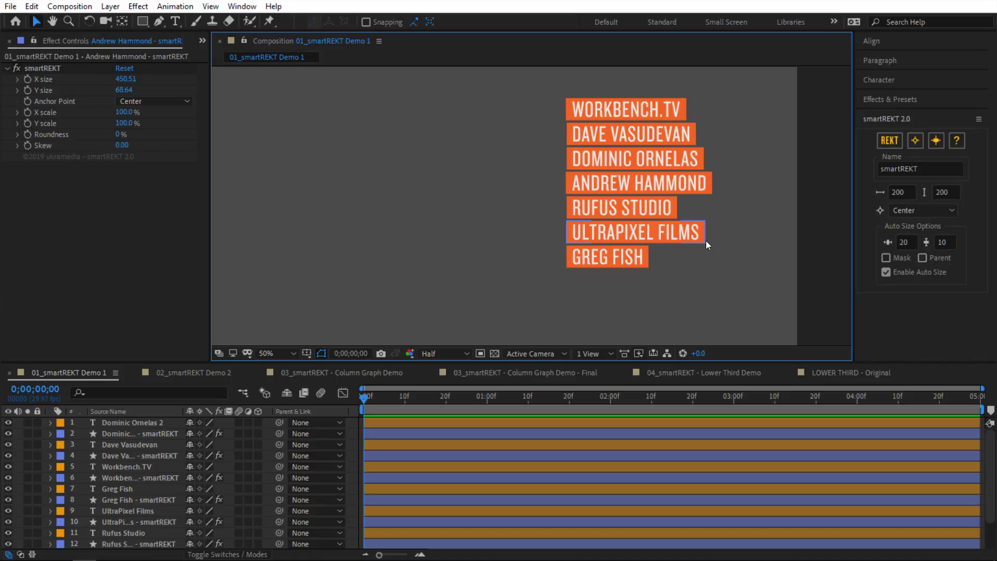
key("ctrl+z")
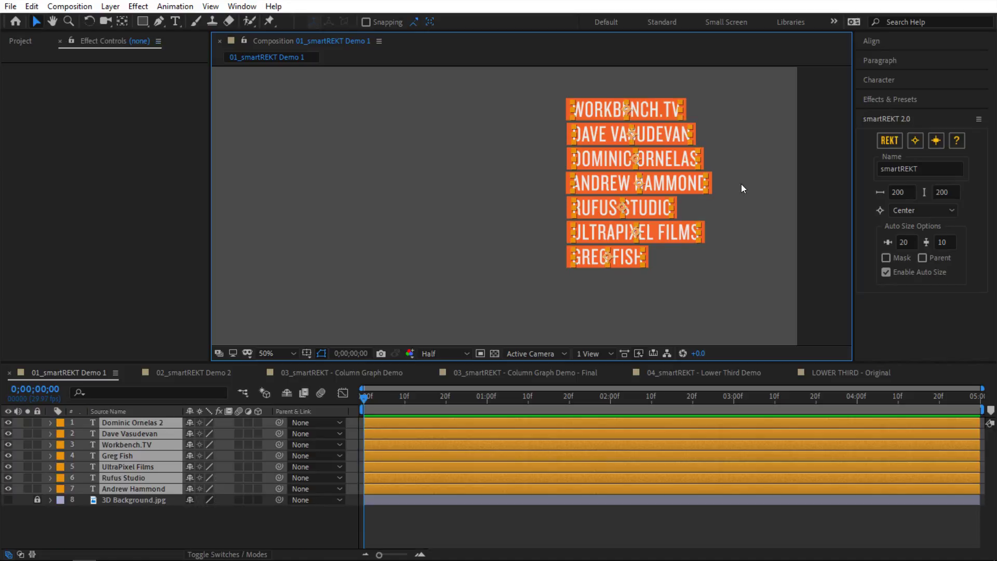
Step: Set the smartREKT anchor to Bottom Left and generate boxes behind the names
left_click(912, 214)
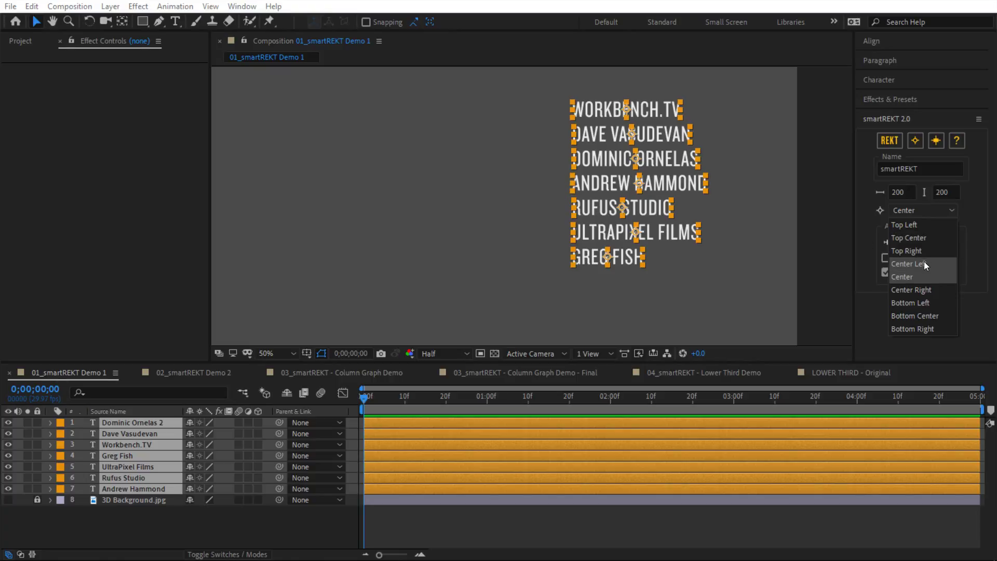
left_click(916, 304)
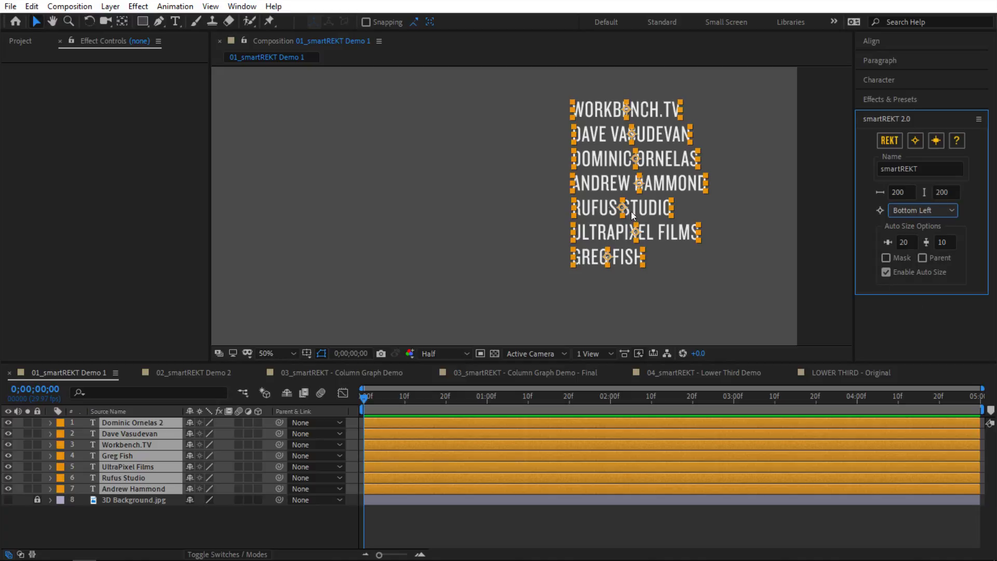
left_click(893, 142)
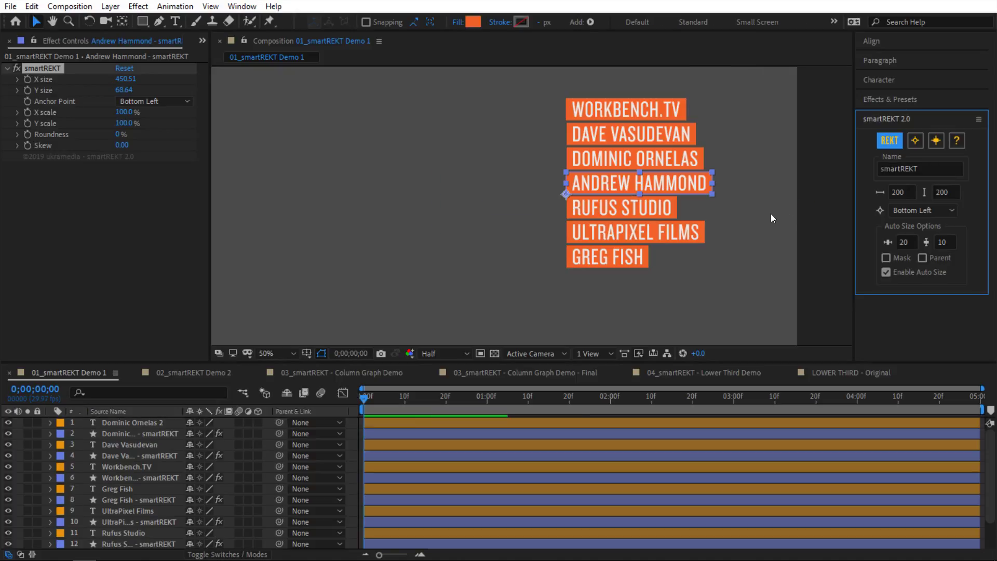
Step: Scale the WORKBENCH.TV box's width to 0% from its corner, then undo the boxes
left_click(571, 109)
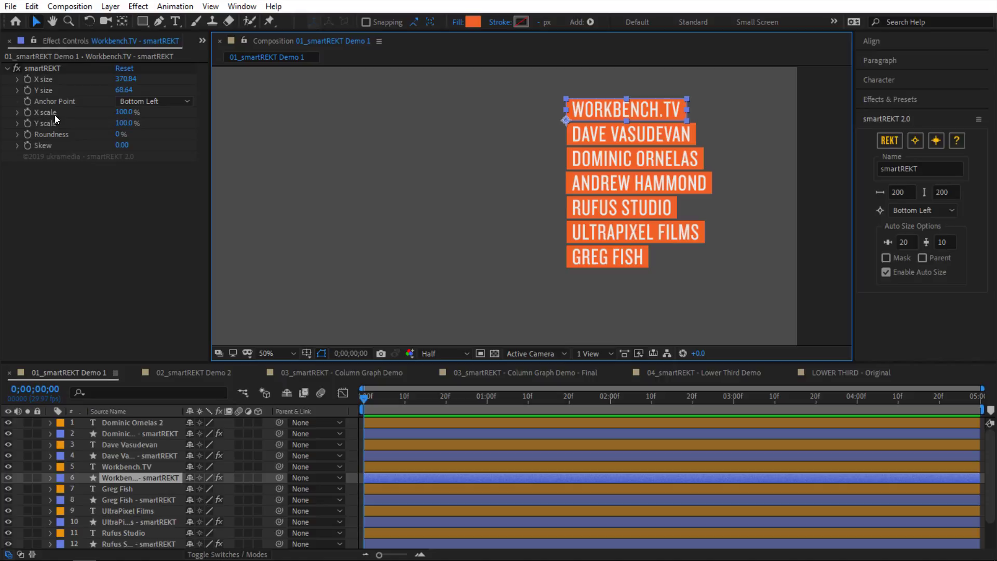
left_click(116, 114)
left_click_drag(116, 115, 199, 128)
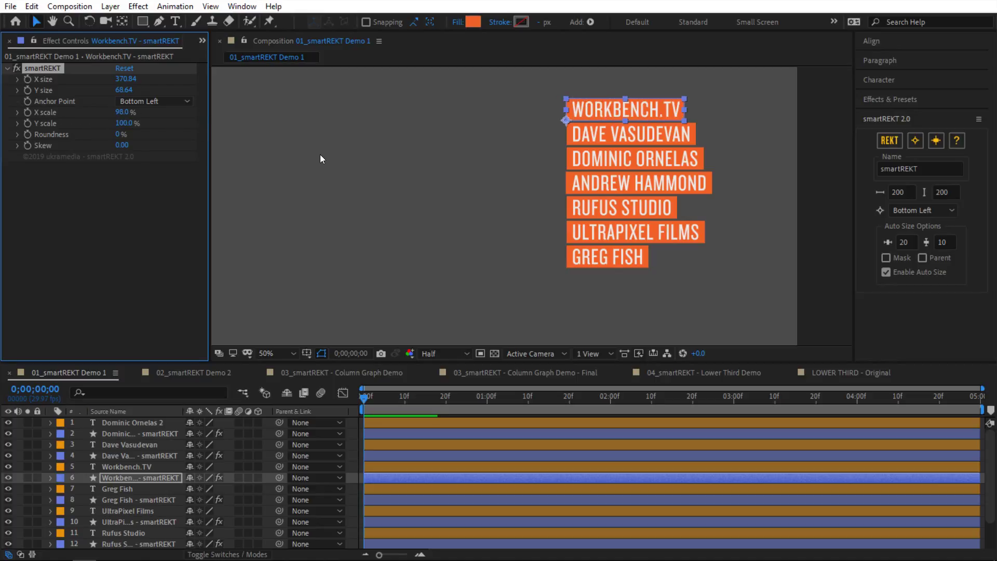
left_click(342, 256)
key("ctrl+z")
key("ctrl+z")
key("ctrl+z")
key("ctrl+z")
key("ctrl+z")
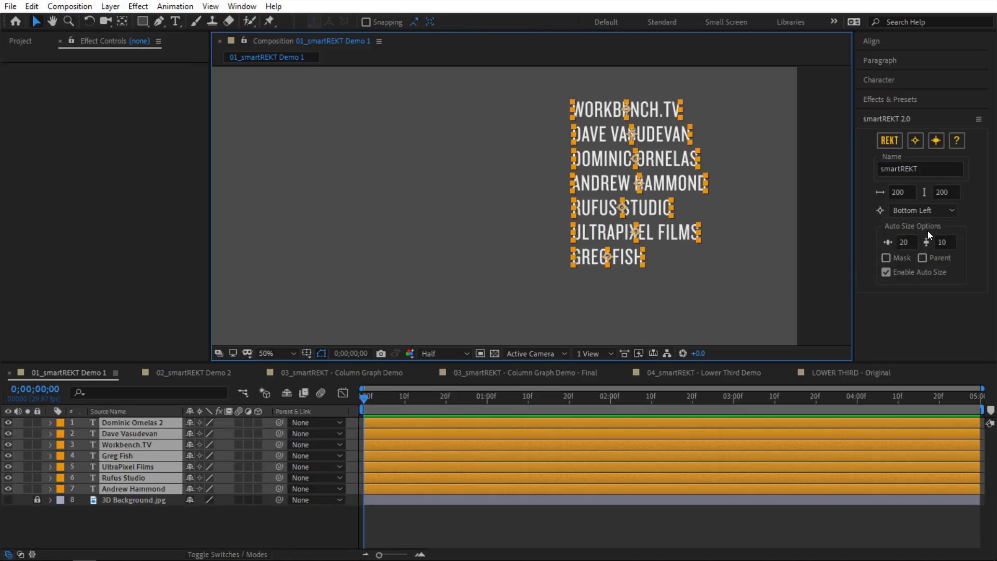
Step: Enable Mask, generate boxes, and move UltraPixel Films left out of its box, then undo
left_click(886, 257)
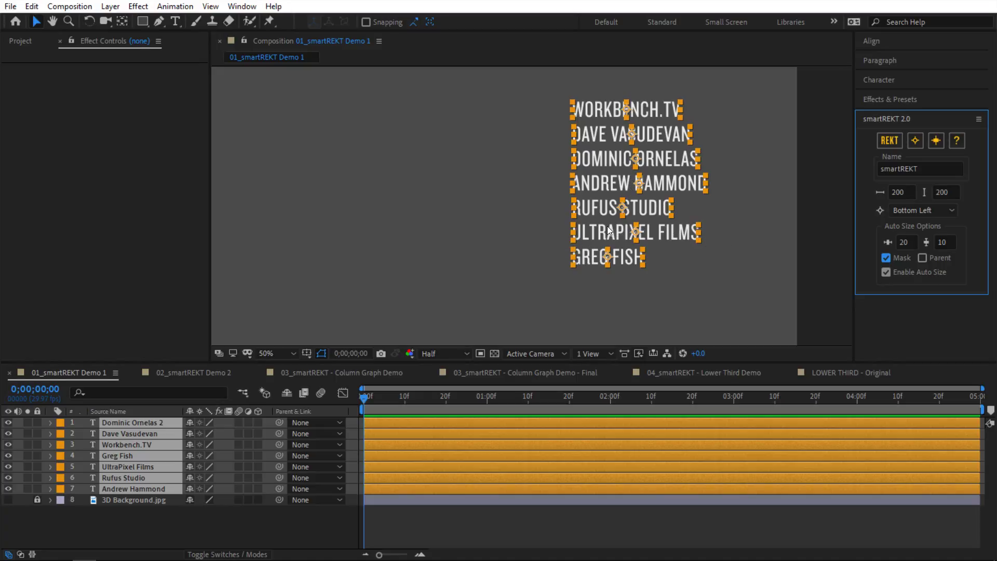
left_click(702, 258)
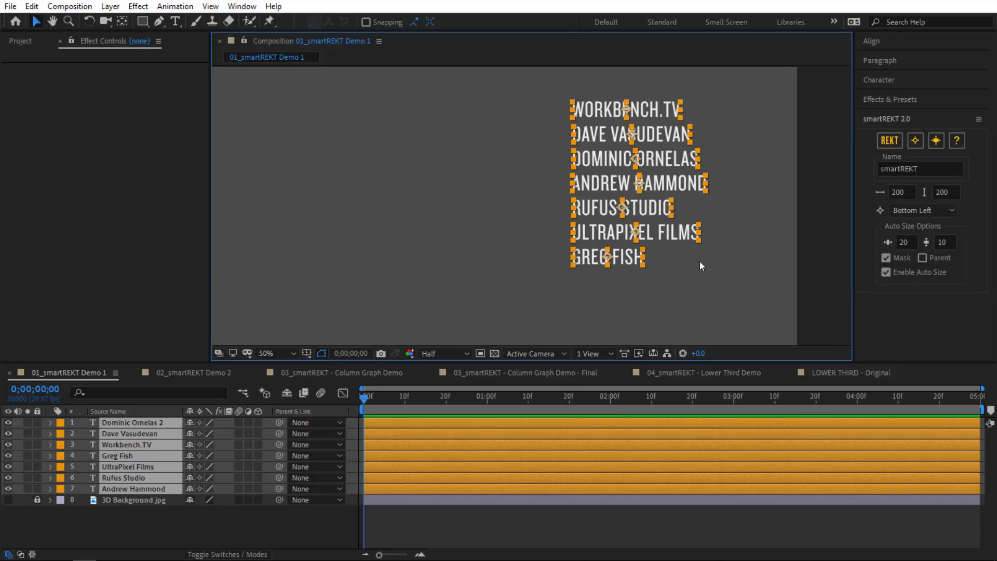
left_click(666, 239)
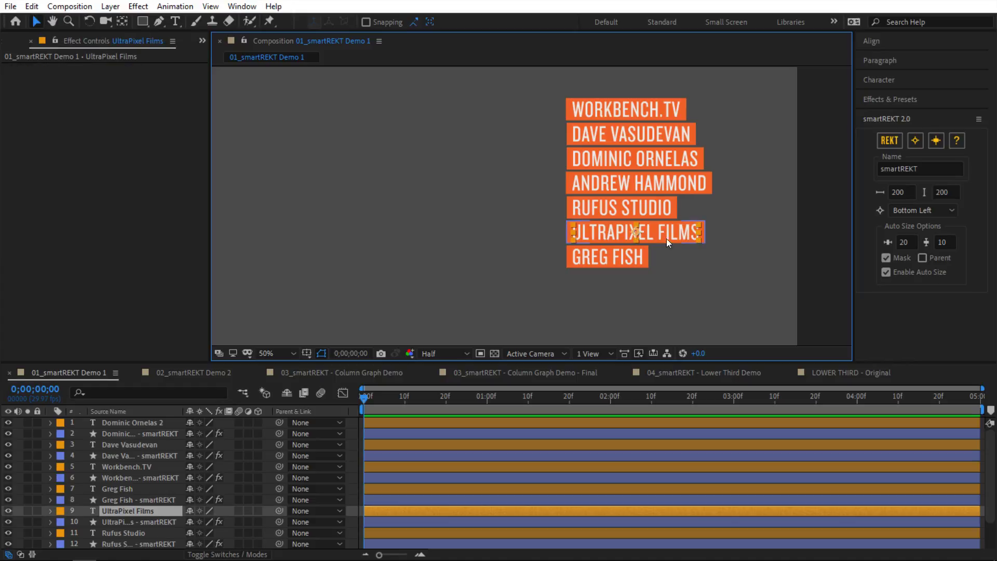
left_click_drag(673, 232, 580, 234)
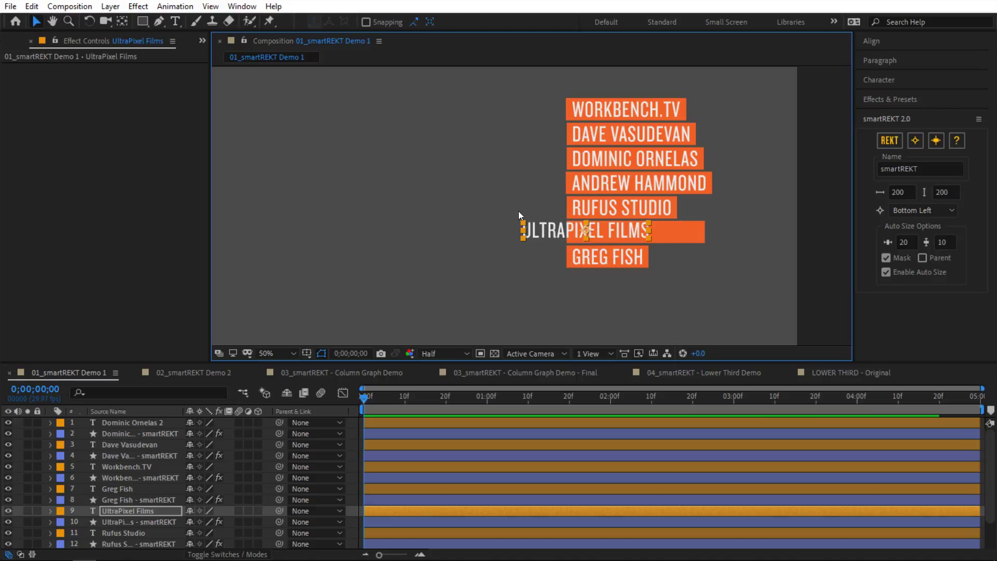
key("ctrl+z")
key("ctrl+z")
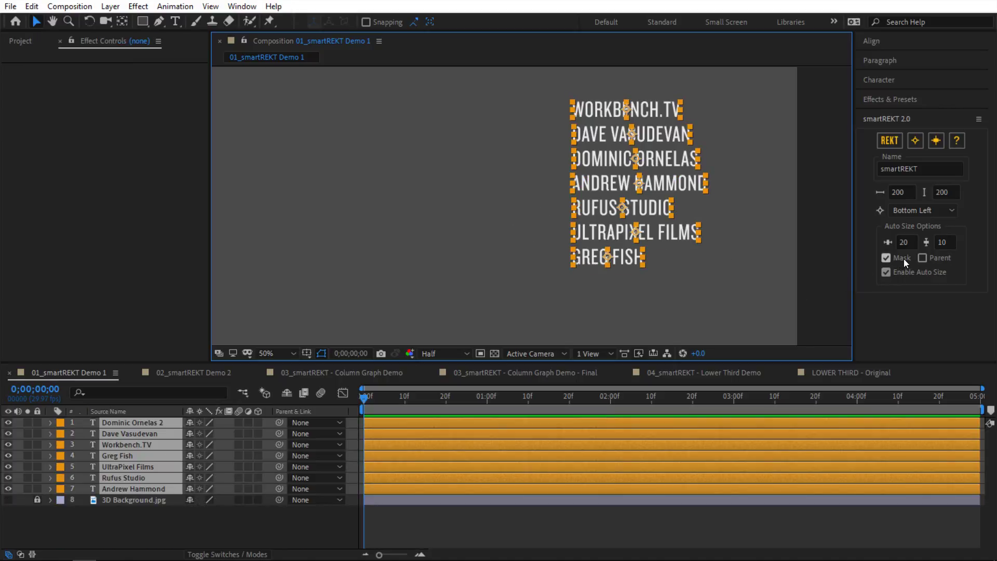
Step: Regenerate masked boxes and slide Rufus Studio and UltraPixel Films to check clipping, then remove the boxes
left_click(887, 141)
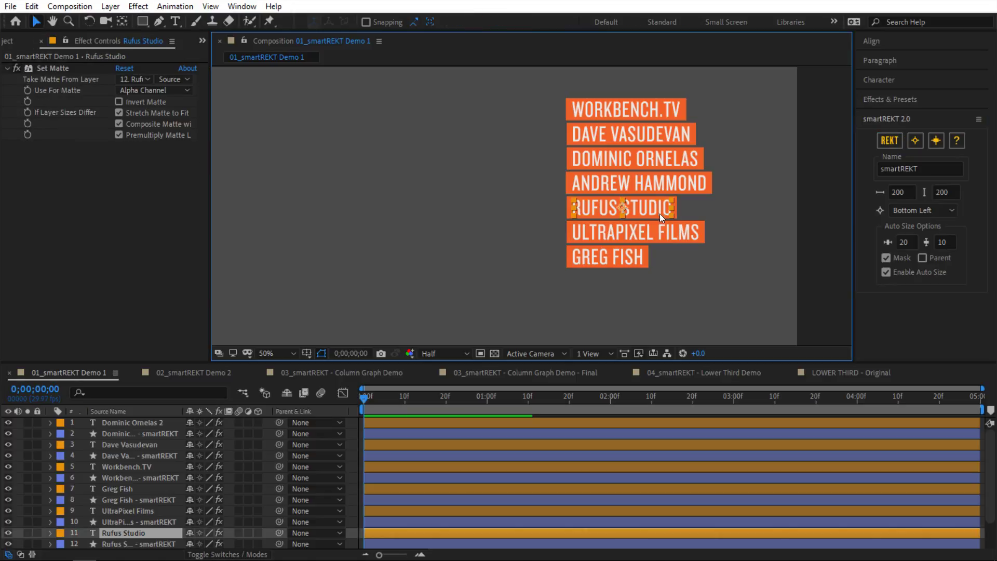
left_click_drag(652, 208, 697, 210)
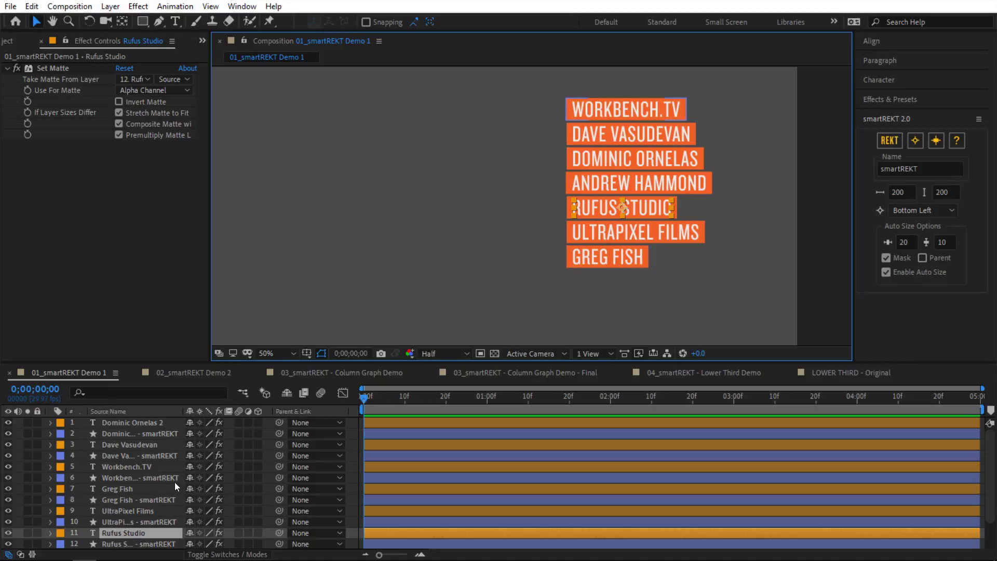
key("ctrl+z")
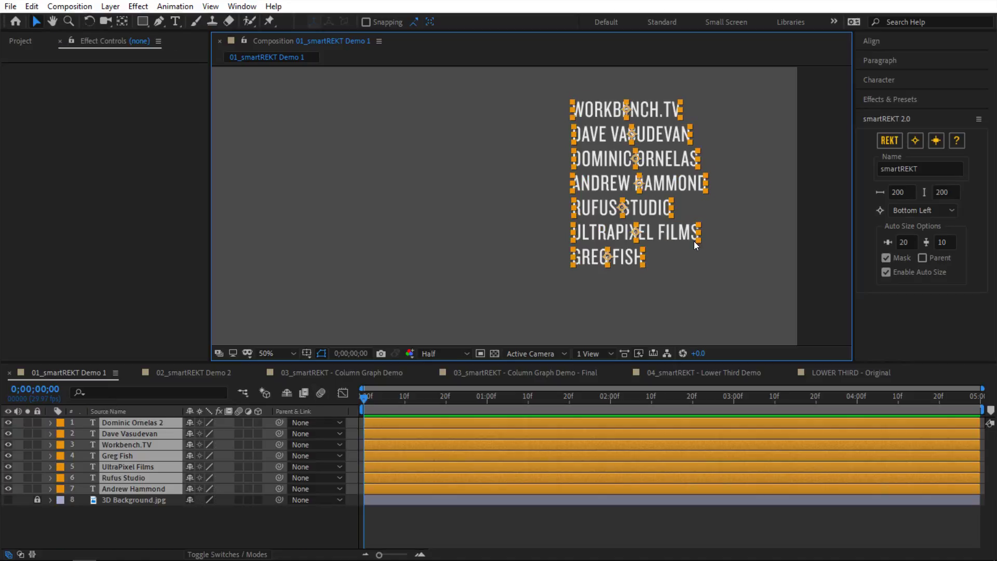
key("ctrl+shift+z")
left_click(664, 236)
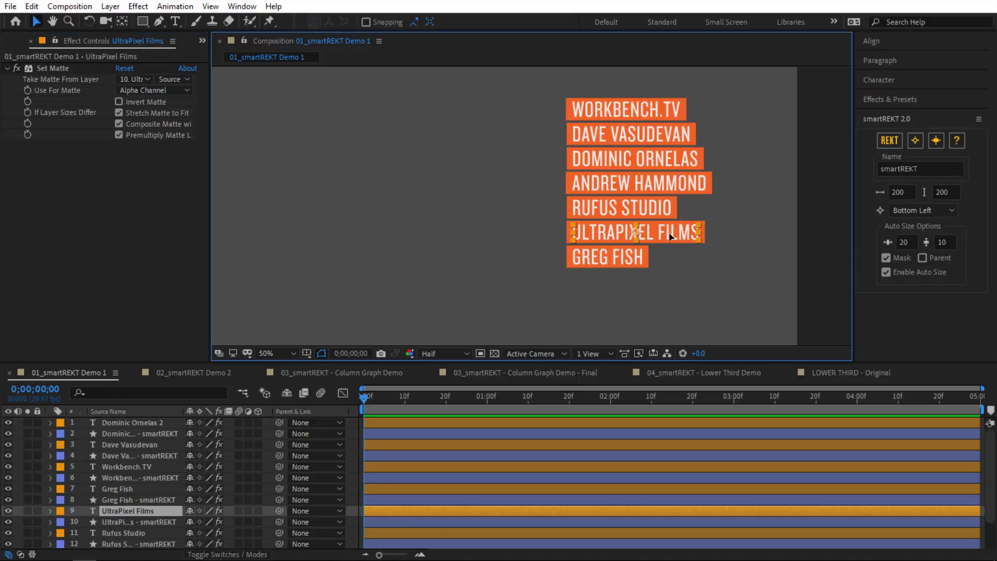
mouse_move(666, 236)
left_mouse_down()
mouse_move(580, 239)
mouse_move(649, 240)
left_mouse_up()
key("ctrl+z")
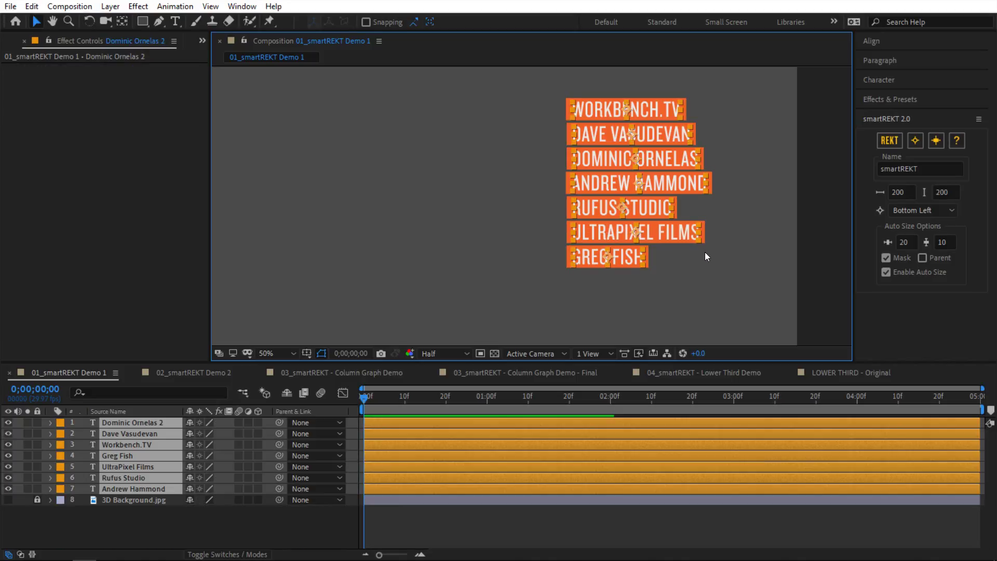
Step: Enable Parent, generate boxes, move Rufus Studio with its box, and scale that box's width to 62%
left_click(922, 258)
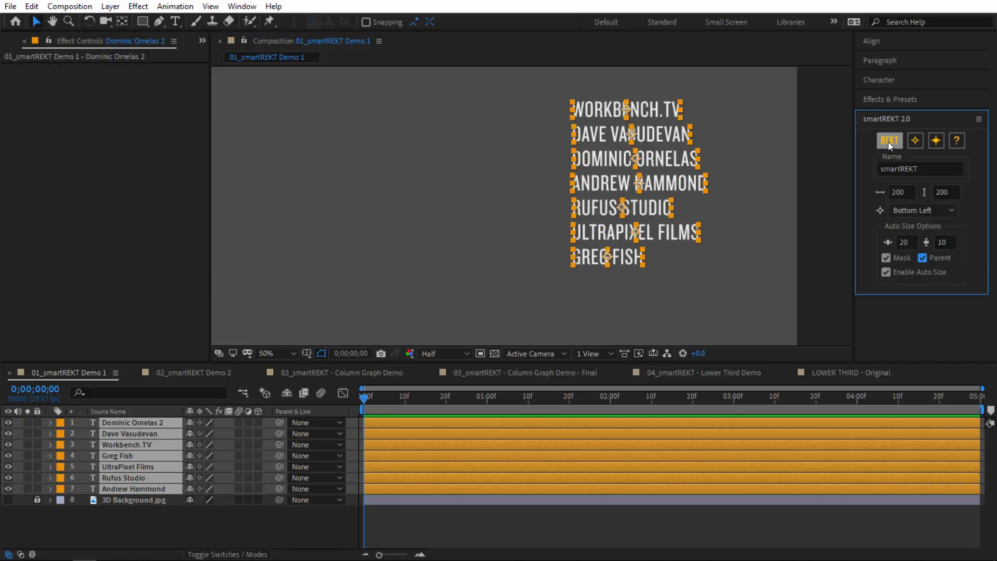
left_click(889, 143)
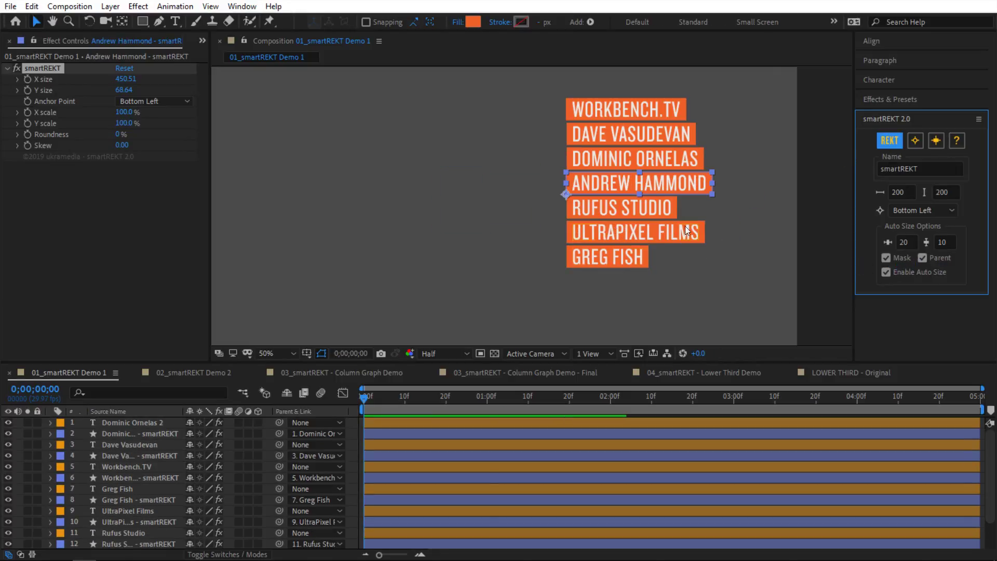
left_click_drag(662, 212, 533, 210)
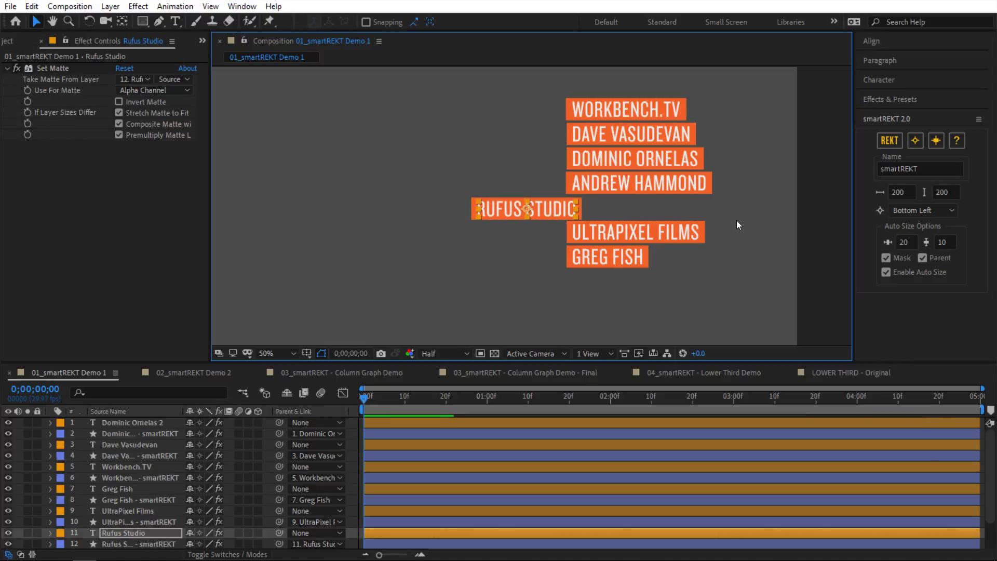
key("ctrl+z")
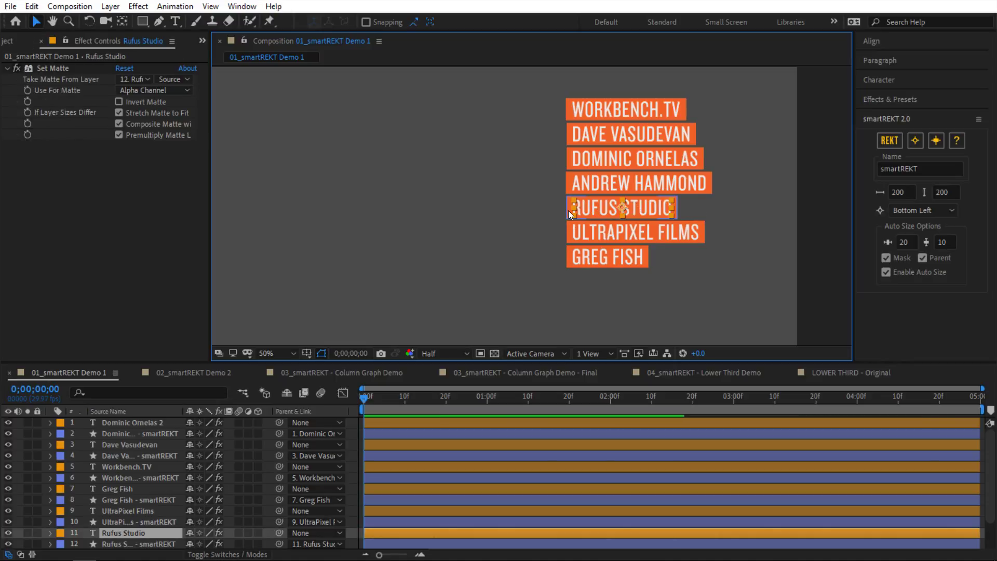
left_click(568, 210)
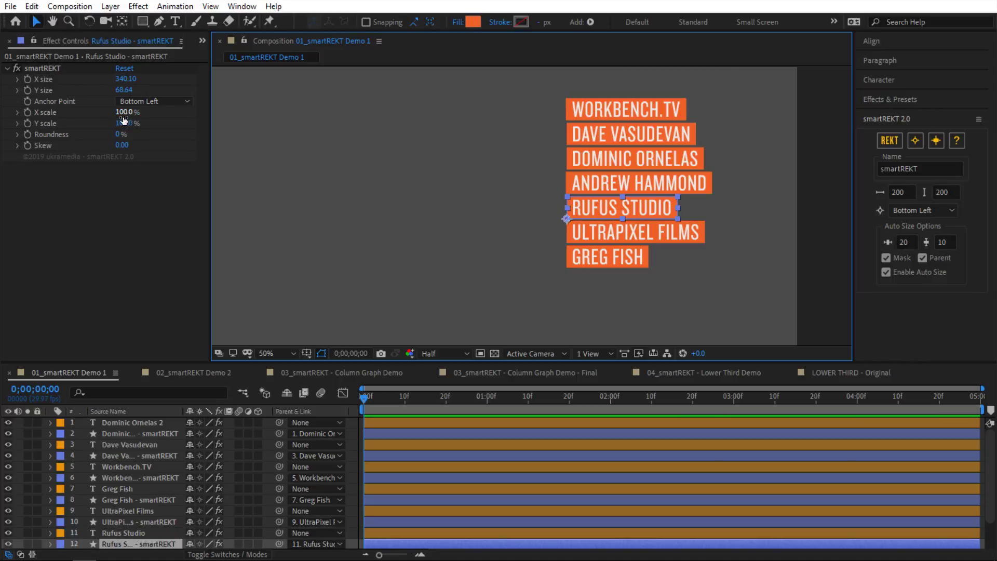
left_click_drag(123, 112, 190, 114)
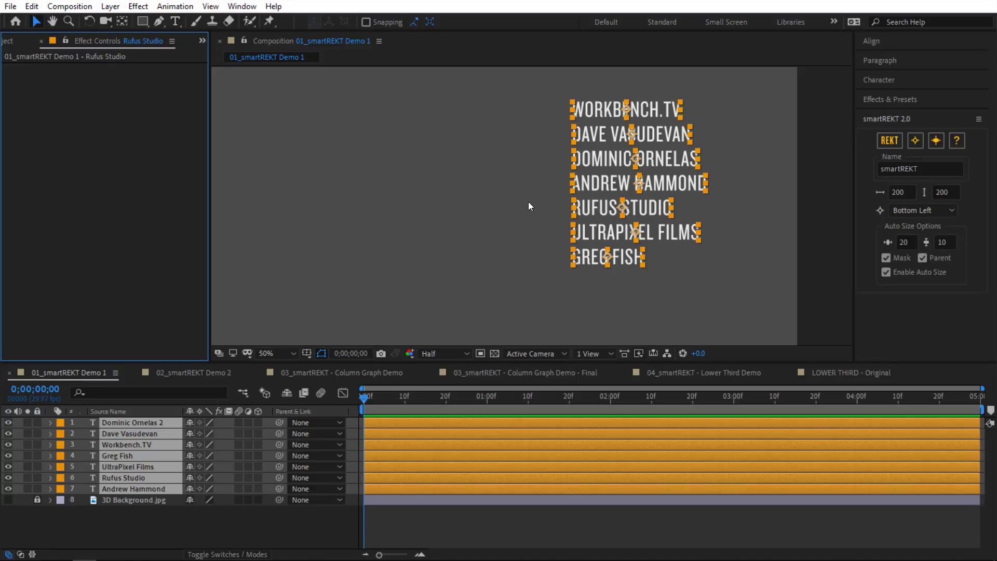
Step: Set the smartREKT anchor to Center and generate boxes behind all seven names
left_click(920, 210)
left_click(924, 259)
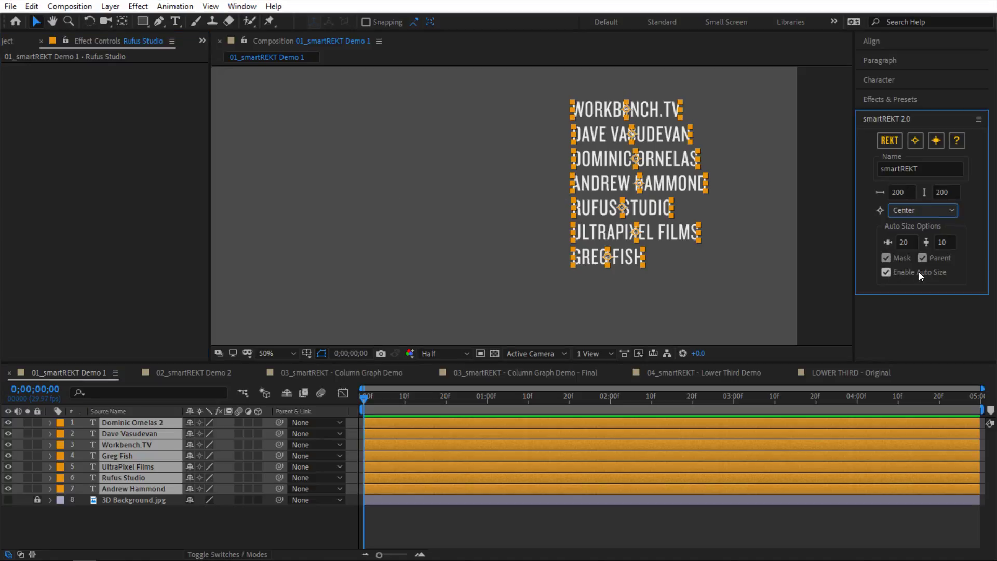
left_click(890, 141)
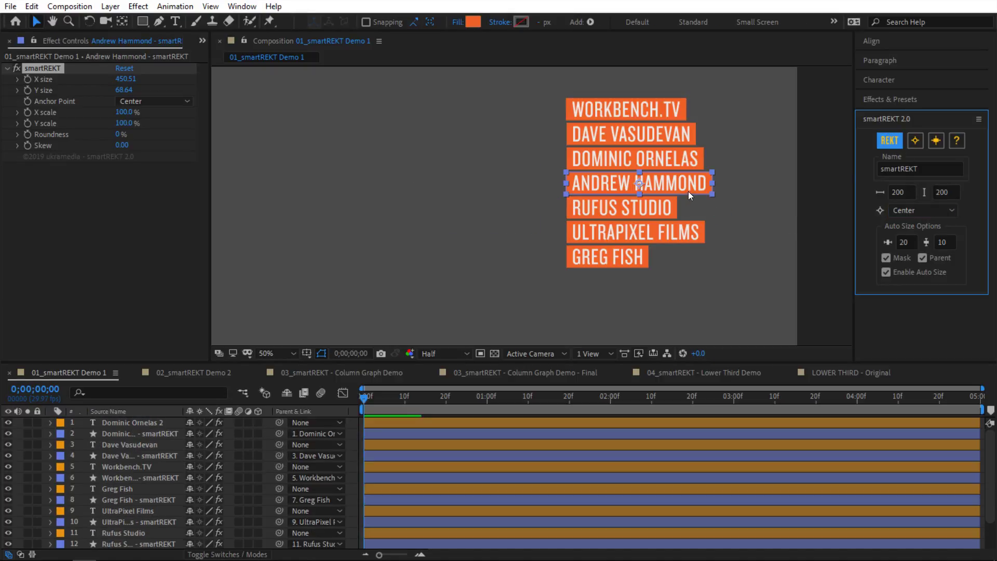
Step: Type SDF into WORKBENCH.TV to test box resizing, revert the text, and select its box
double_click(642, 117)
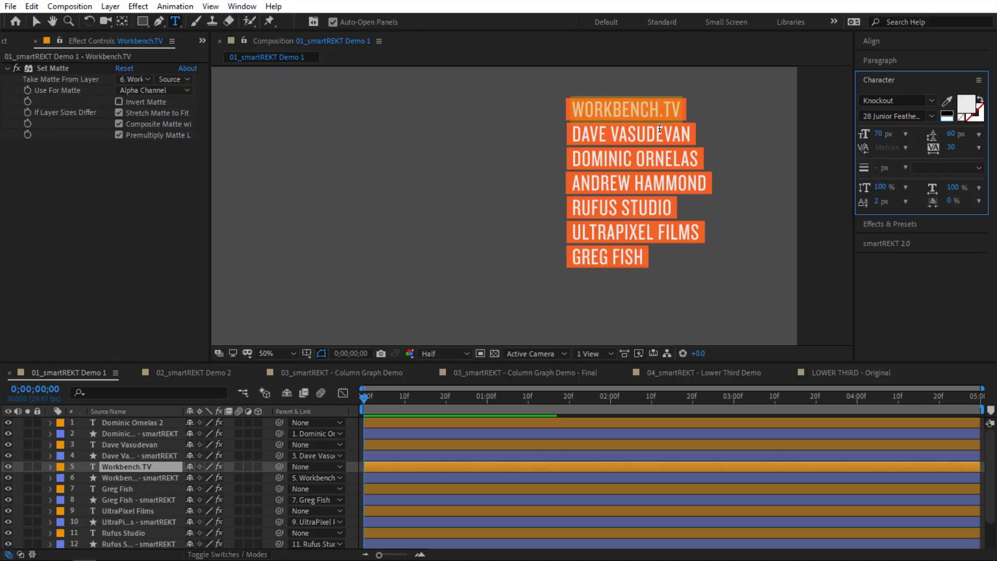
type("SDF")
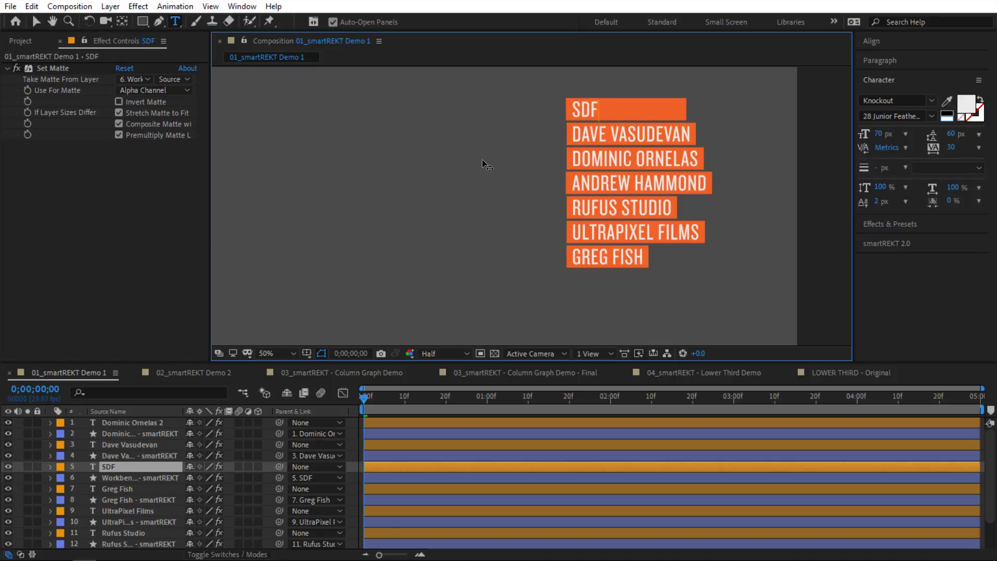
left_click(36, 21)
key("ctrl+z")
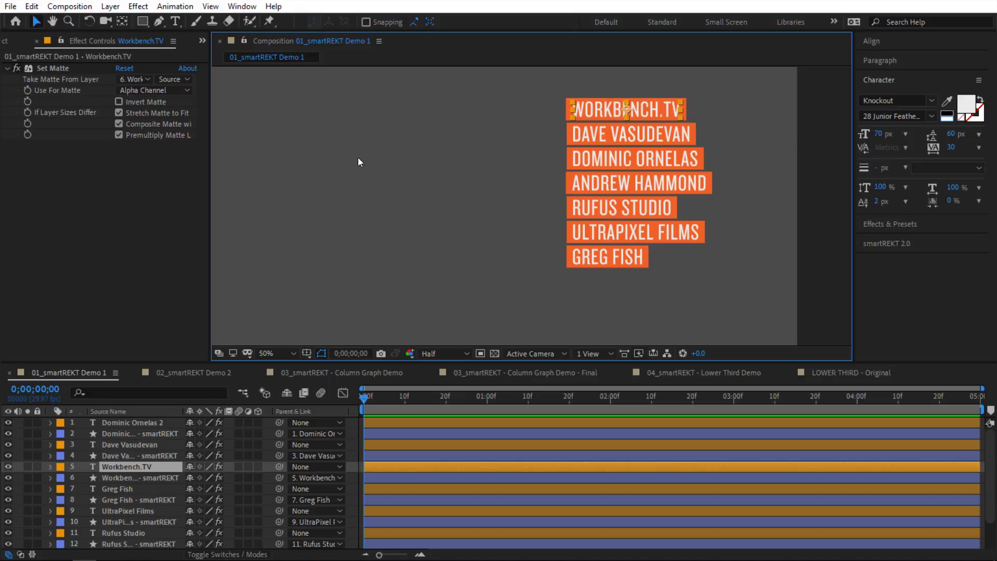
left_click(564, 114)
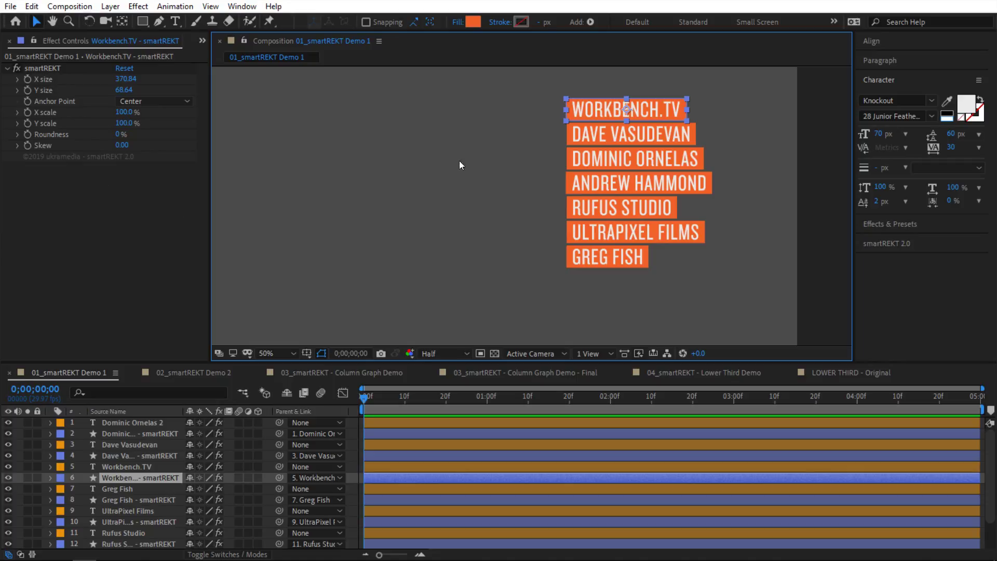
left_click(579, 119)
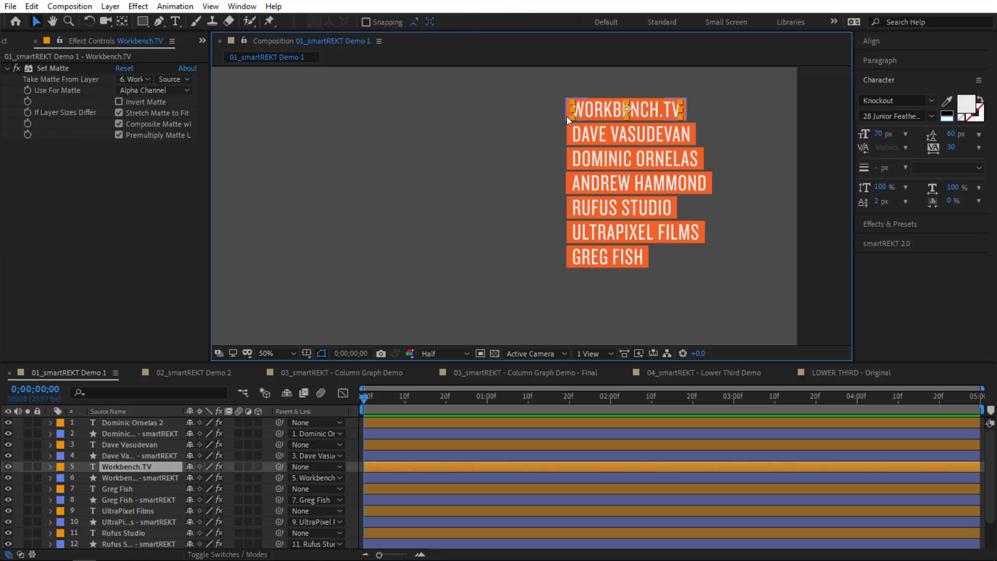
left_click(565, 117)
left_click(567, 117)
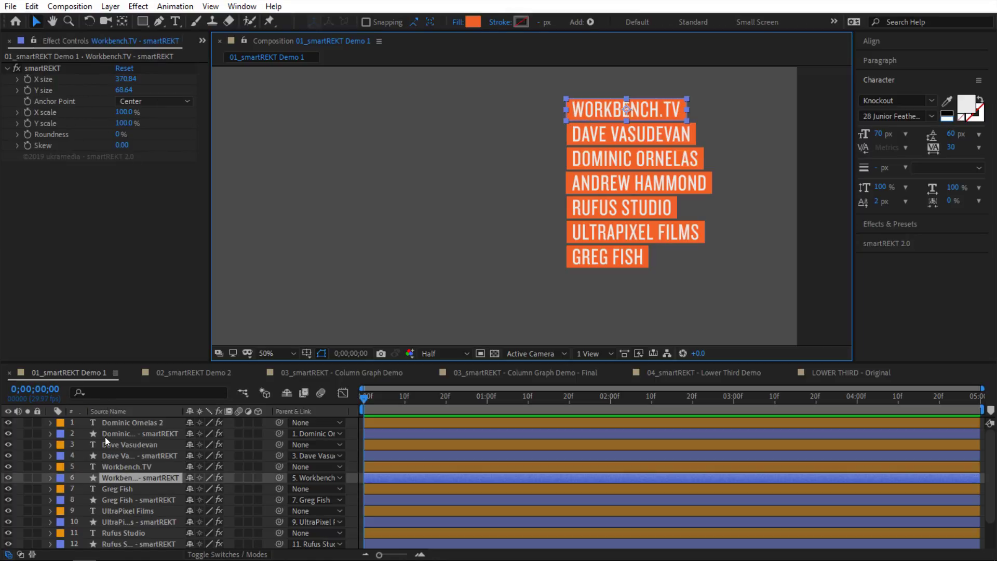
key("e")
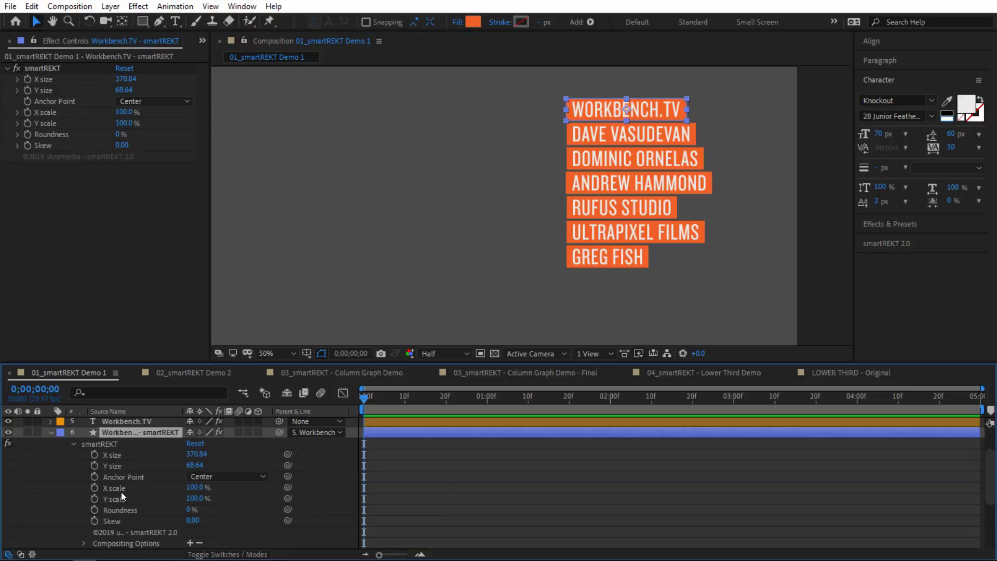
scroll(120, 491, "down", 3)
left_click(115, 426)
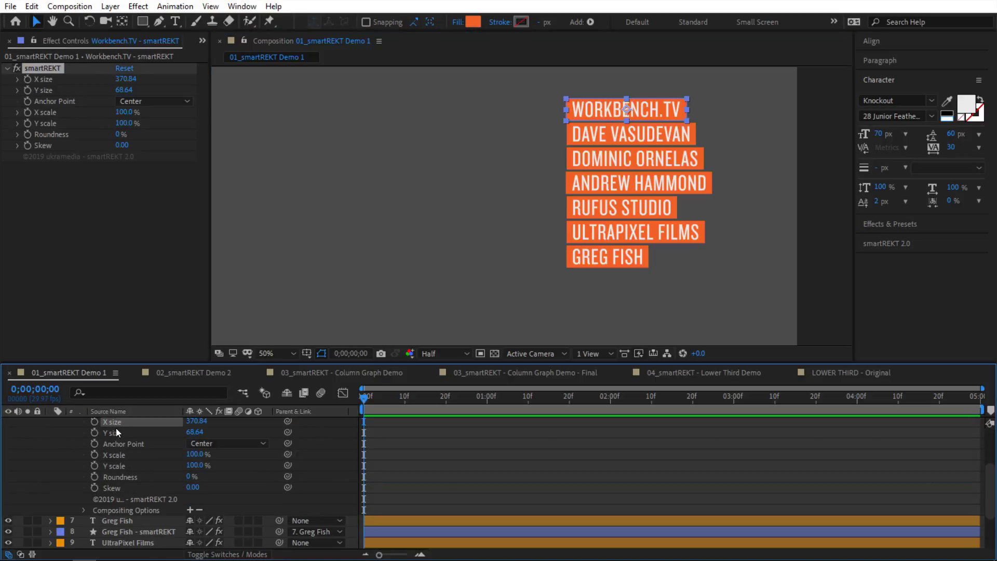
left_click(95, 423, "alt")
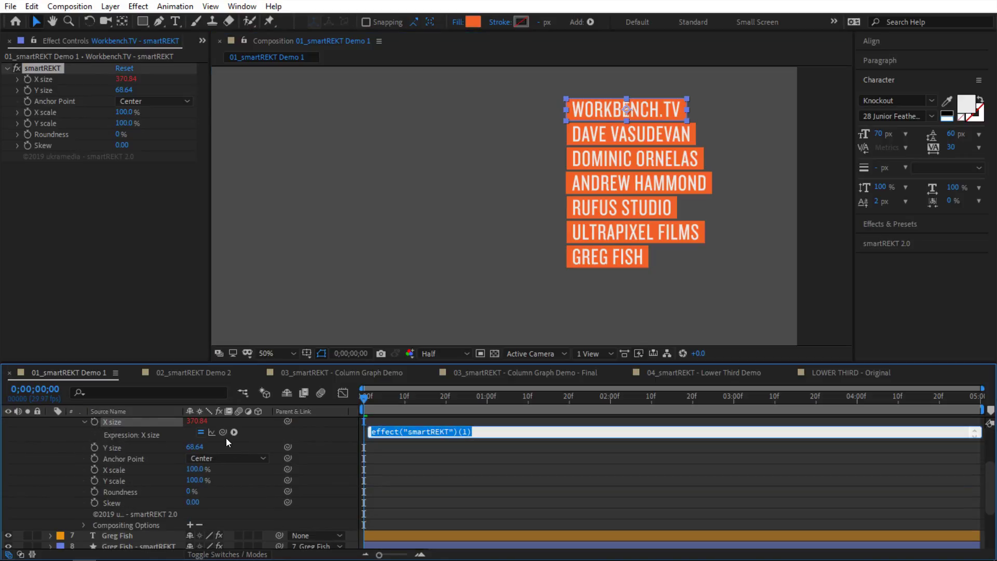
left_click_drag(221, 432, 236, 450)
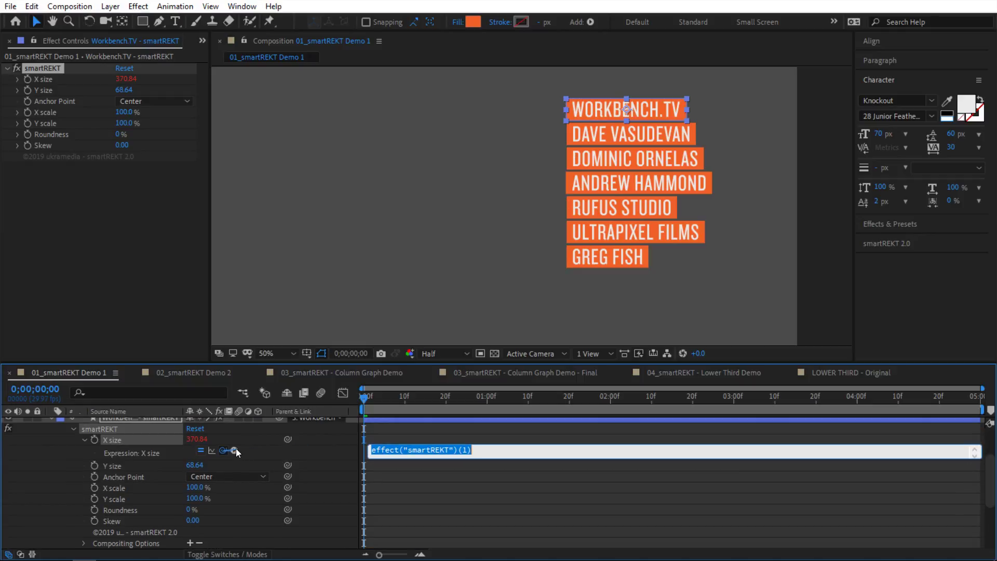
scroll(224, 451, "up", 2)
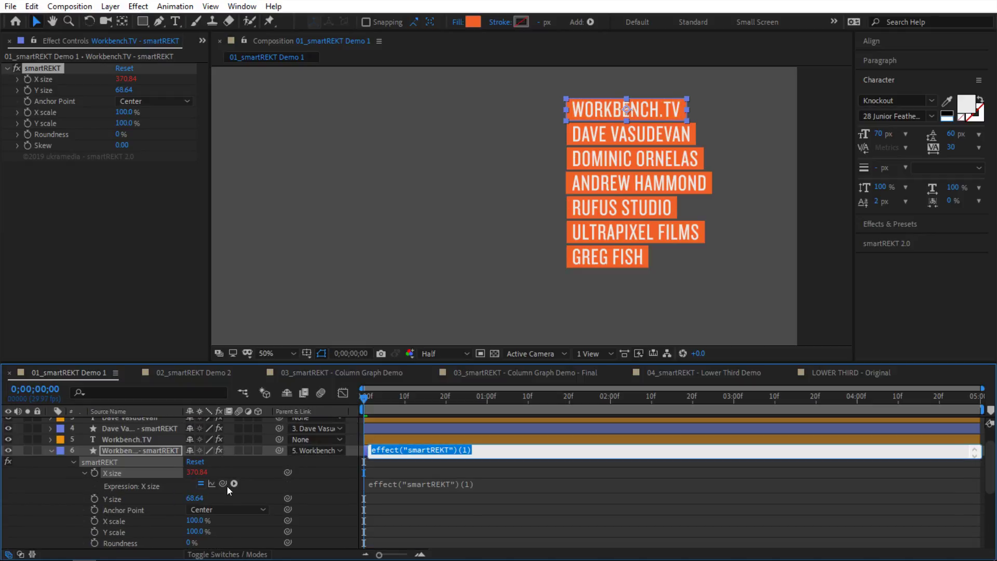
left_click_drag(223, 483, 151, 441)
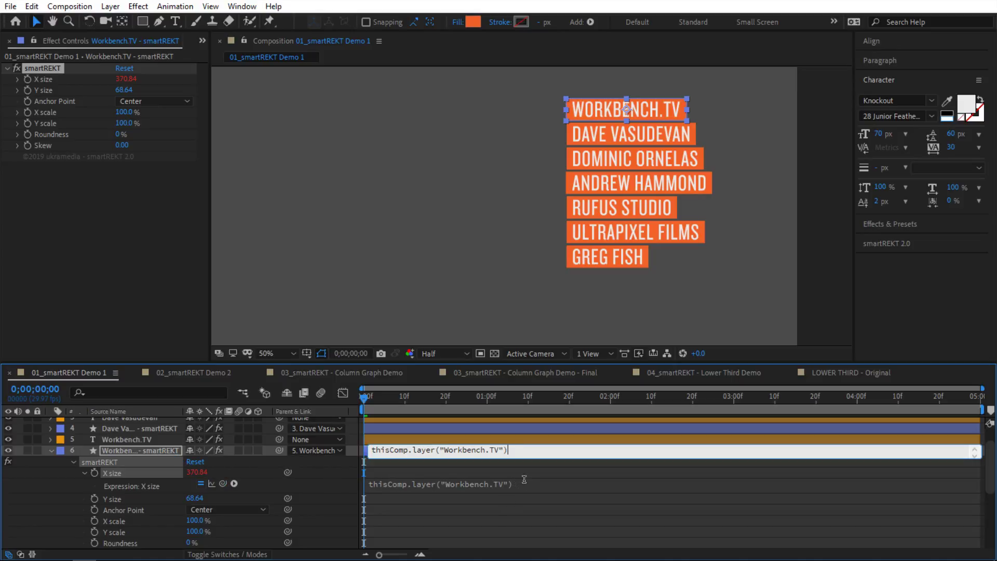
type(".sourceRectAtTime().width")
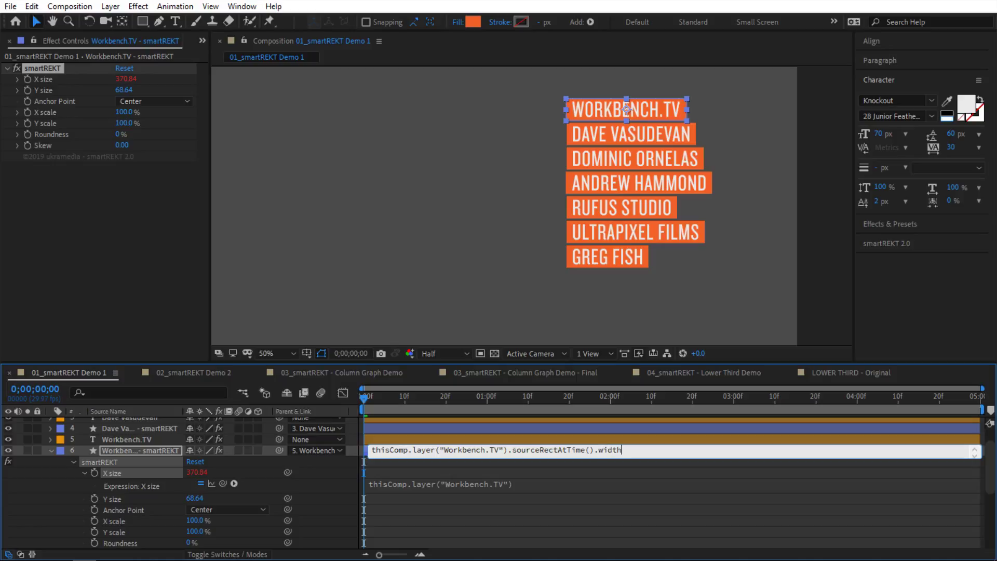
left_click_drag(511, 445, 367, 441)
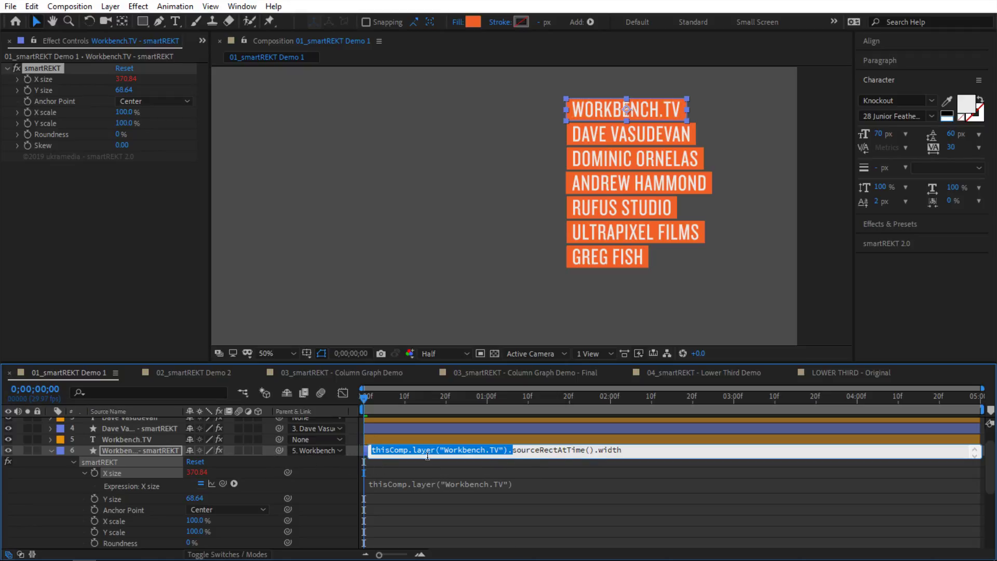
left_click_drag(513, 449, 594, 450)
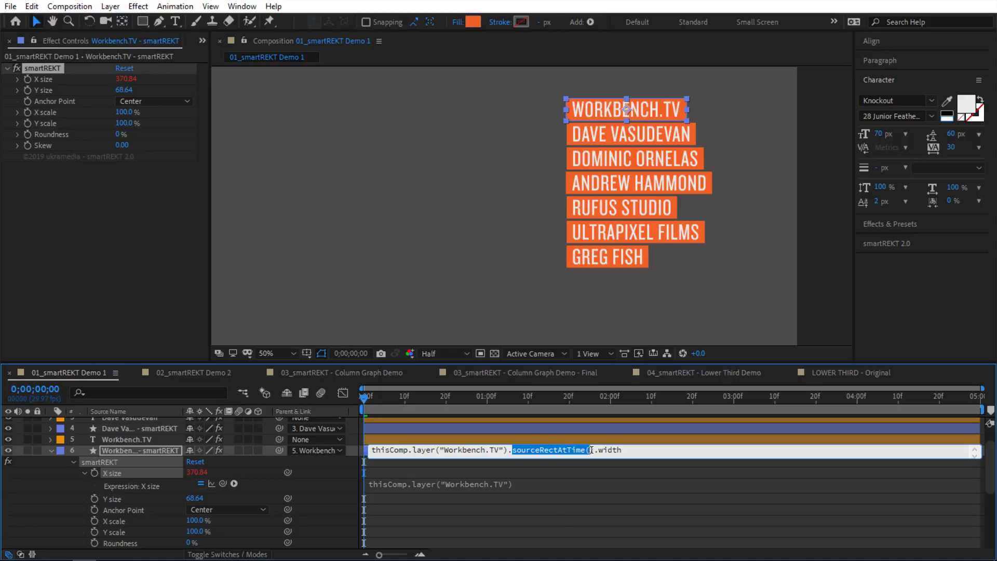
left_click(350, 467)
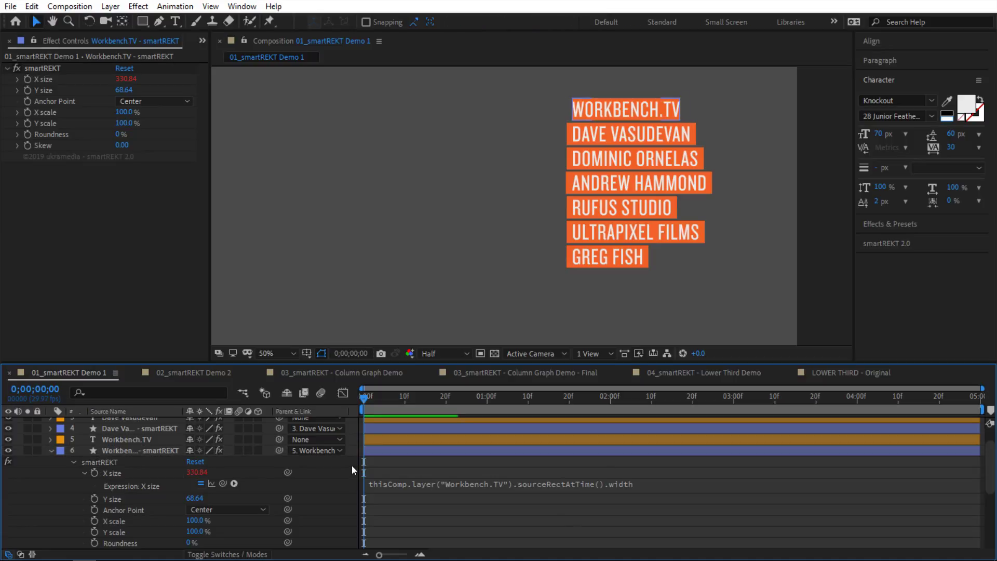
left_click(152, 449)
left_click(132, 441)
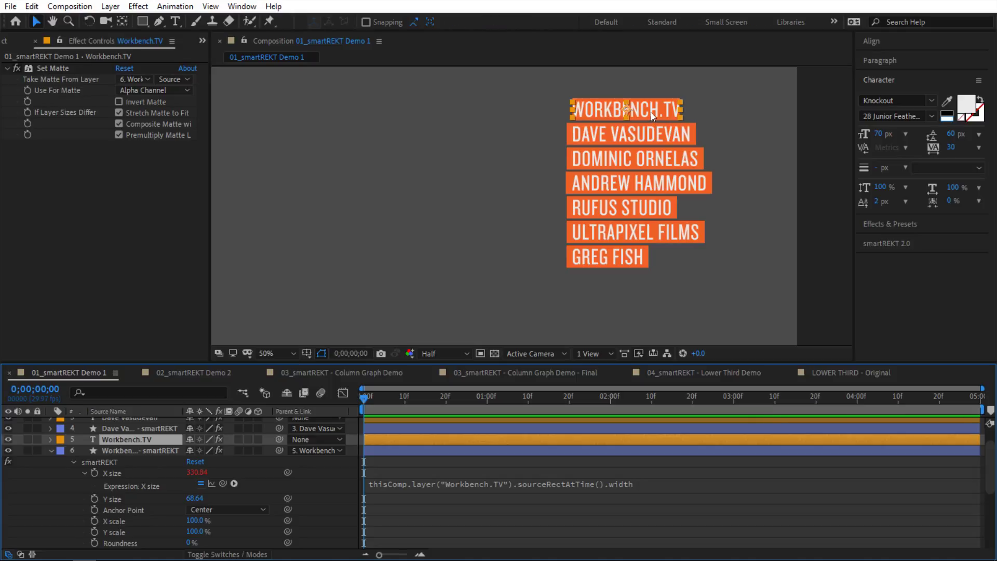
double_click(653, 108)
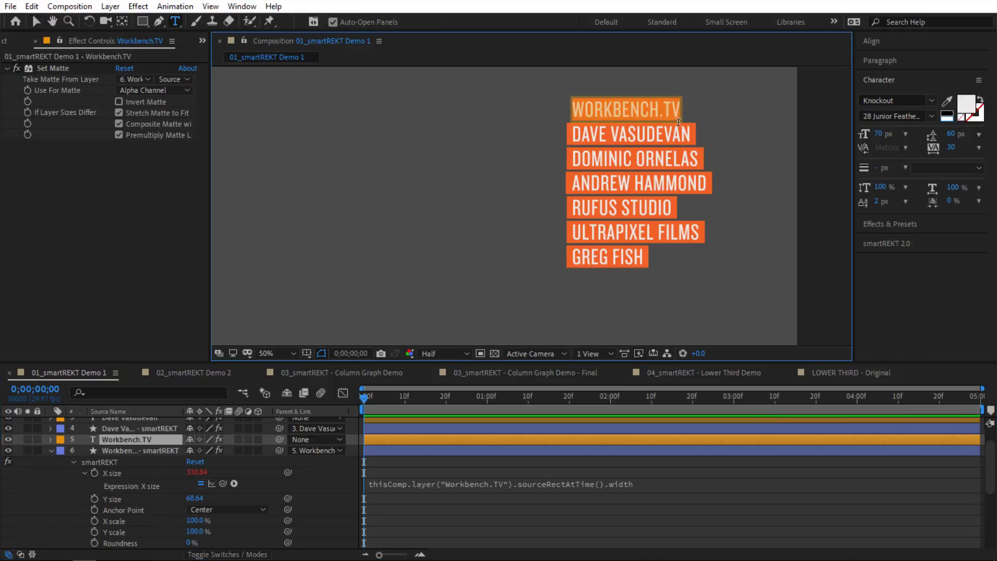
type("afdssadfasdf")
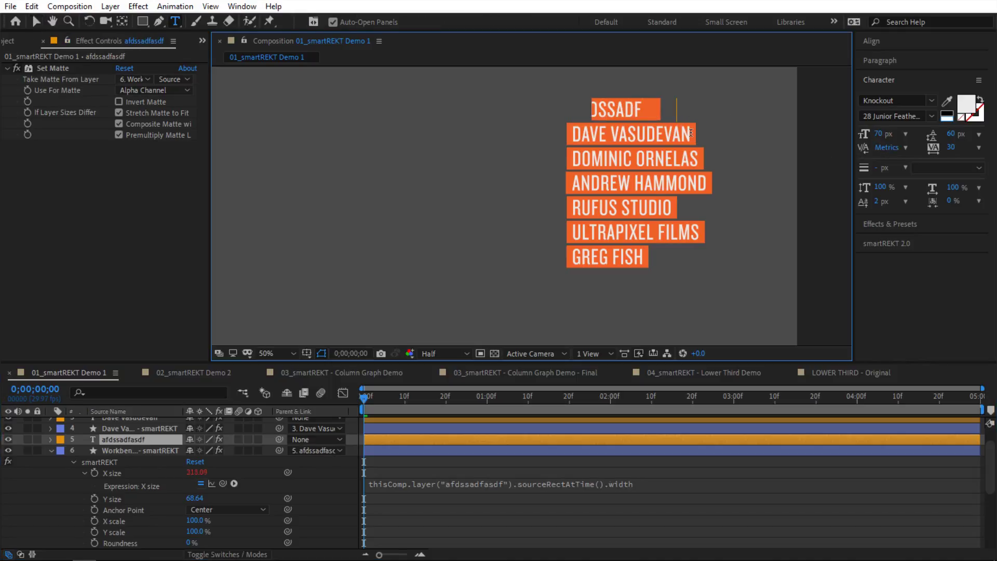
left_click(346, 477)
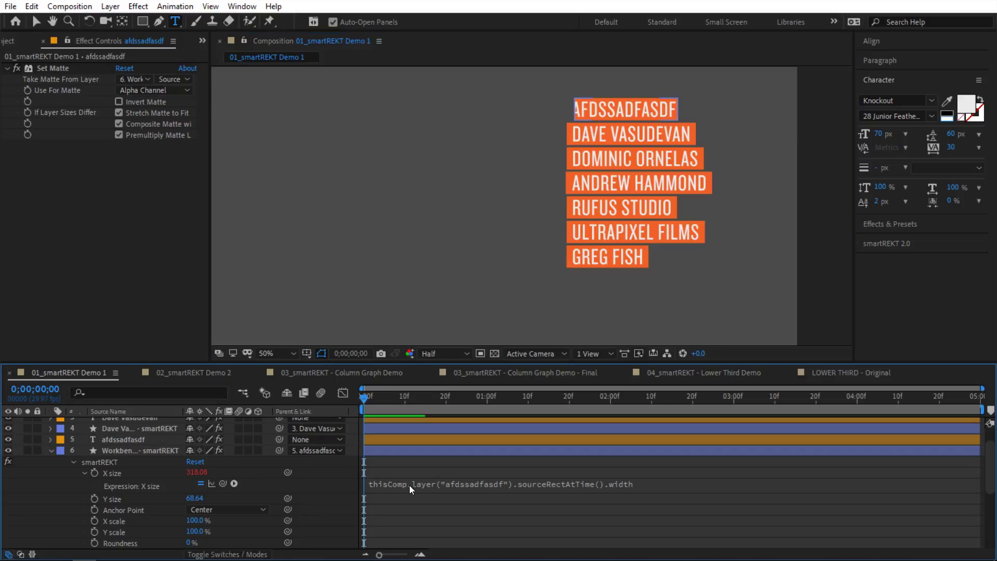
key("ctrl+z")
left_click(536, 484)
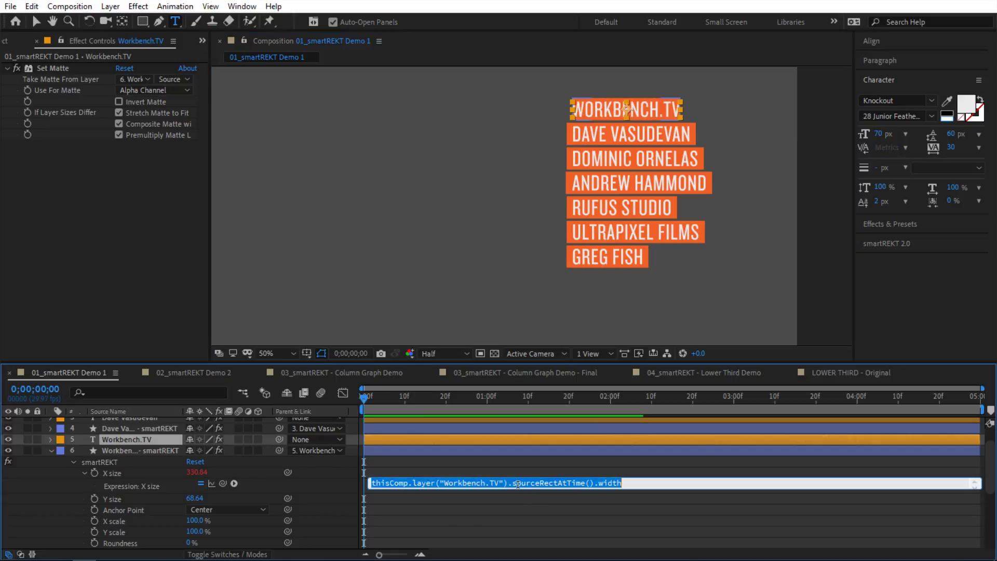
left_click_drag(512, 483, 613, 483)
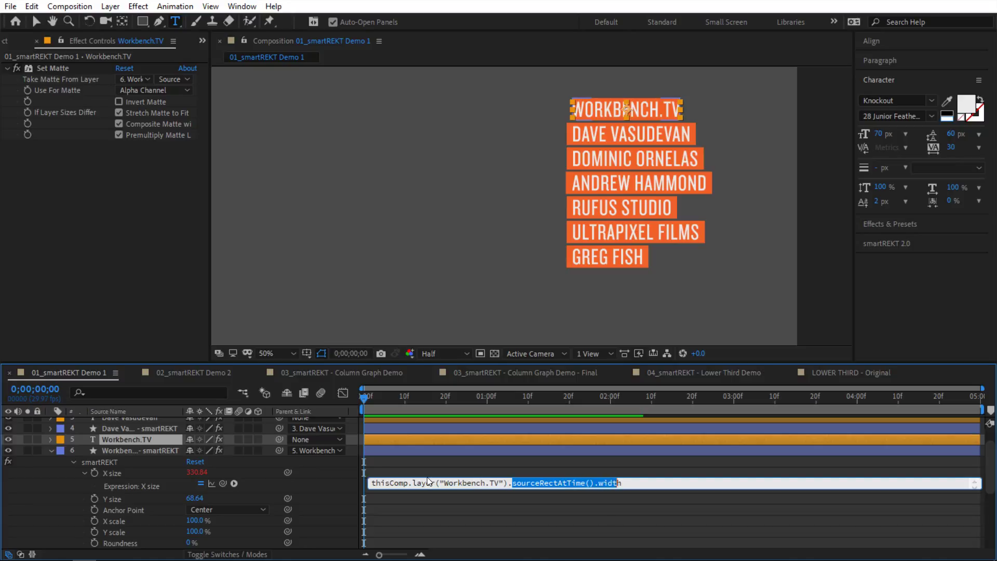
left_click(335, 472)
left_click(334, 472)
left_click(323, 480)
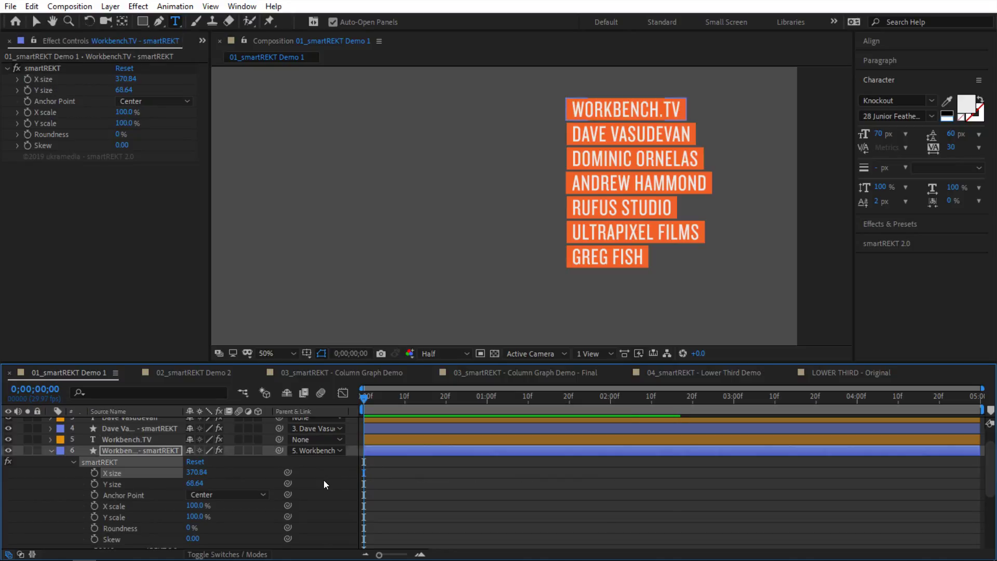
left_click(509, 270)
key("v")
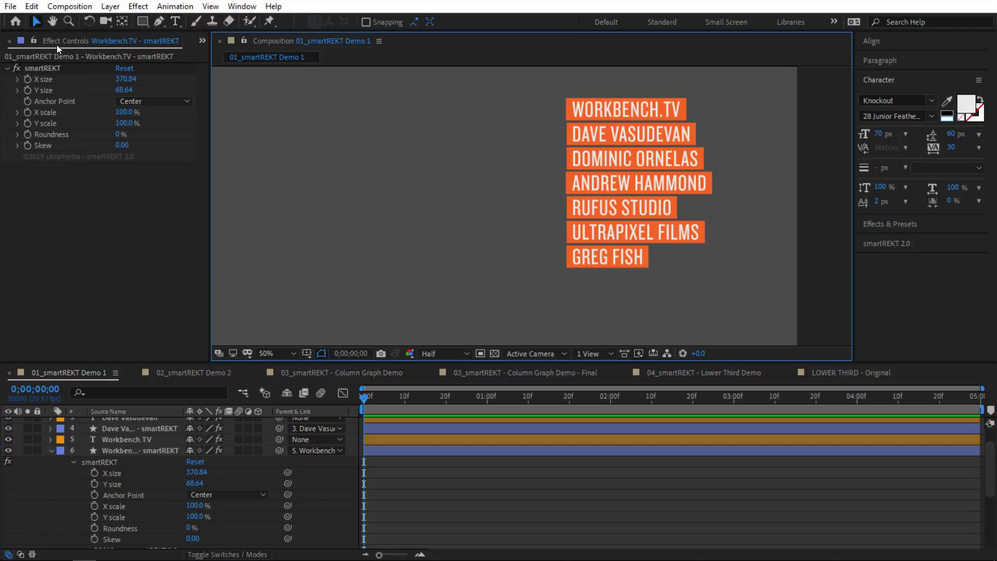
Step: Add the Ukramedi.png logo to the composition at 13% scale, with the transparency checkerboard shown
key("ctrl+0")
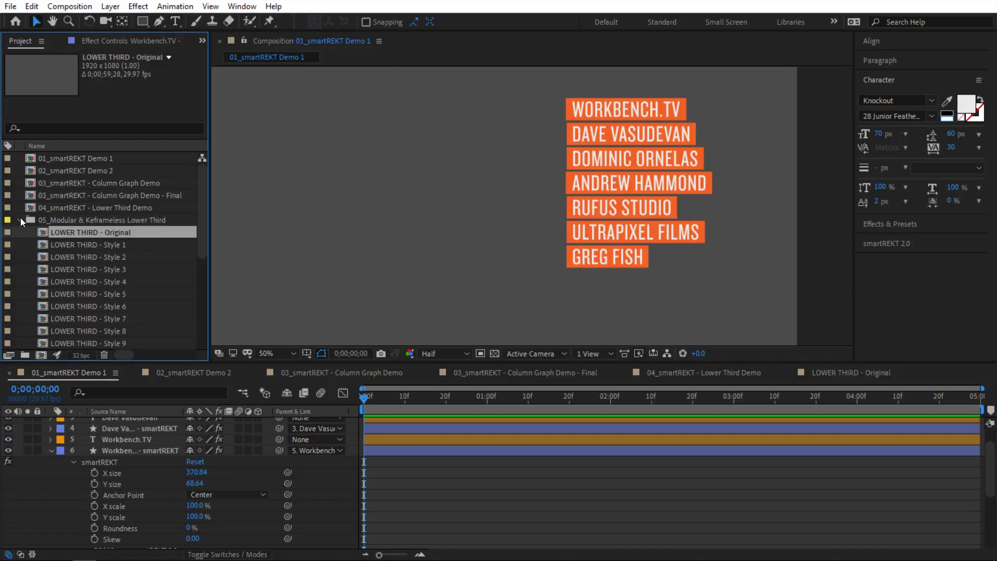
left_click(21, 219)
left_click_drag(87, 258, 332, 197)
key("s")
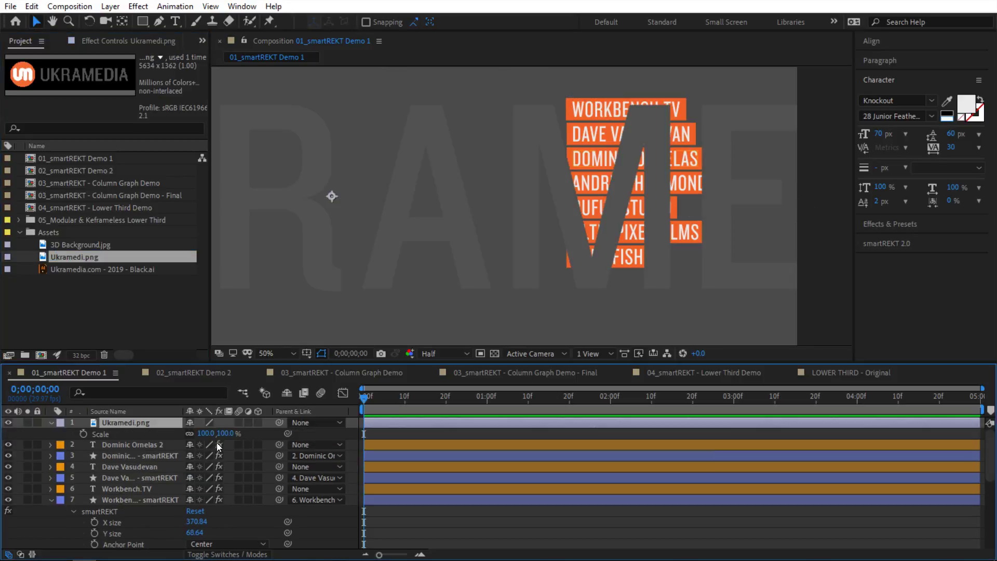
left_click_drag(213, 433, 159, 434)
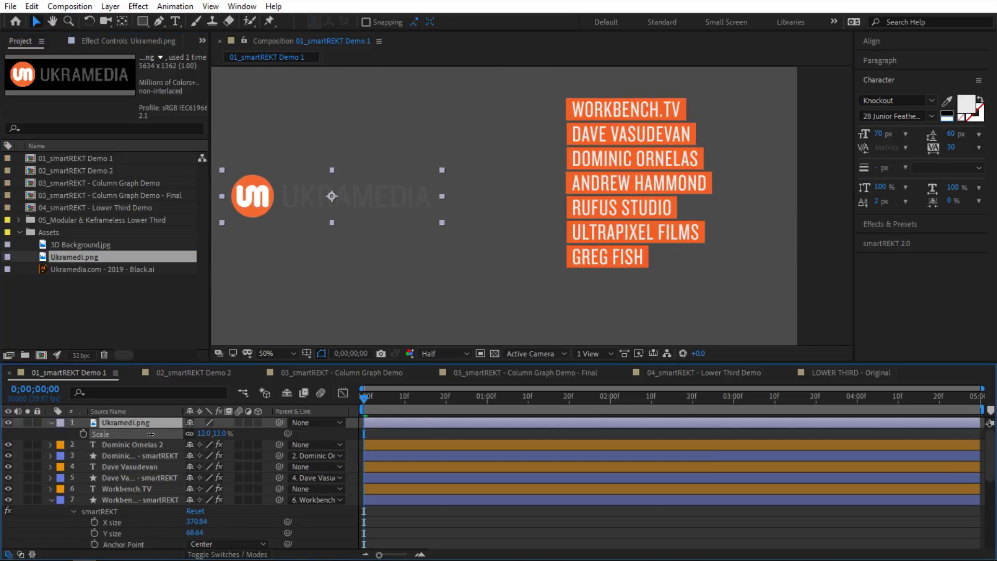
left_click_drag(357, 213, 399, 165)
left_click(494, 354)
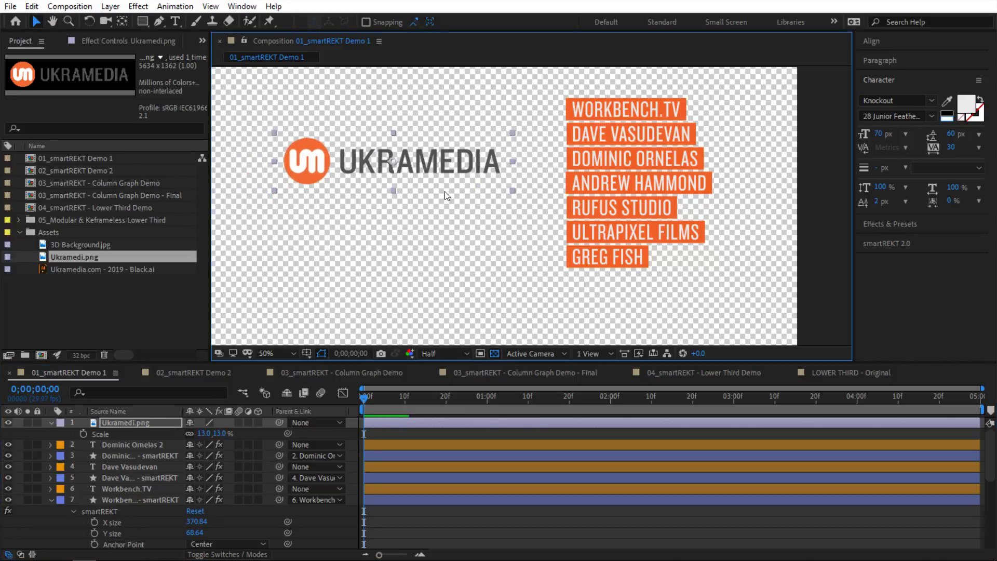
Step: Make the logo 3D, rotated 25° in X and 48° in Y, and test then remove its orange box
left_click(258, 422)
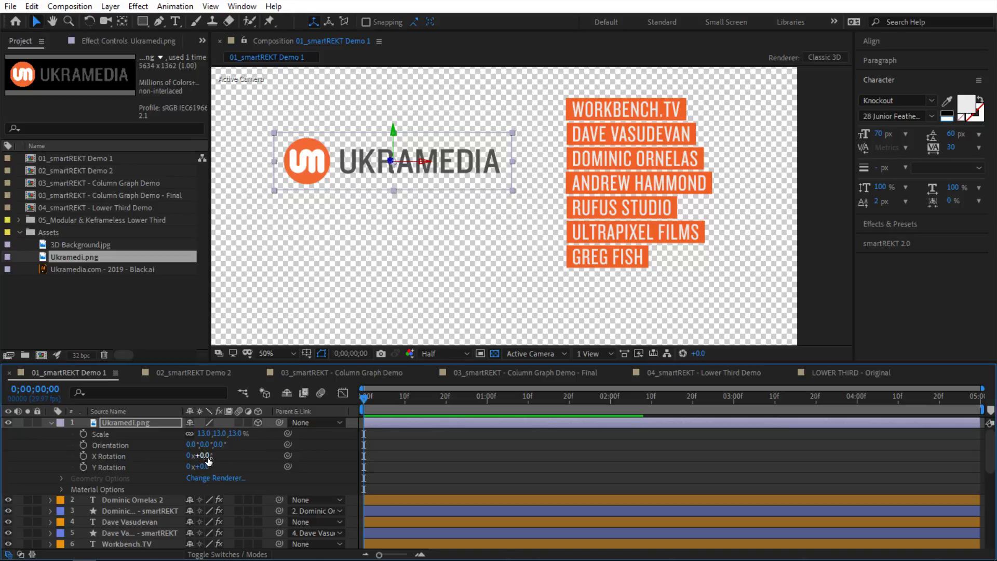
mouse_move(204, 455)
left_mouse_down()
mouse_move(213, 456)
mouse_move(205, 469)
left_mouse_up()
left_click_drag(225, 470, 244, 470)
left_click(889, 241)
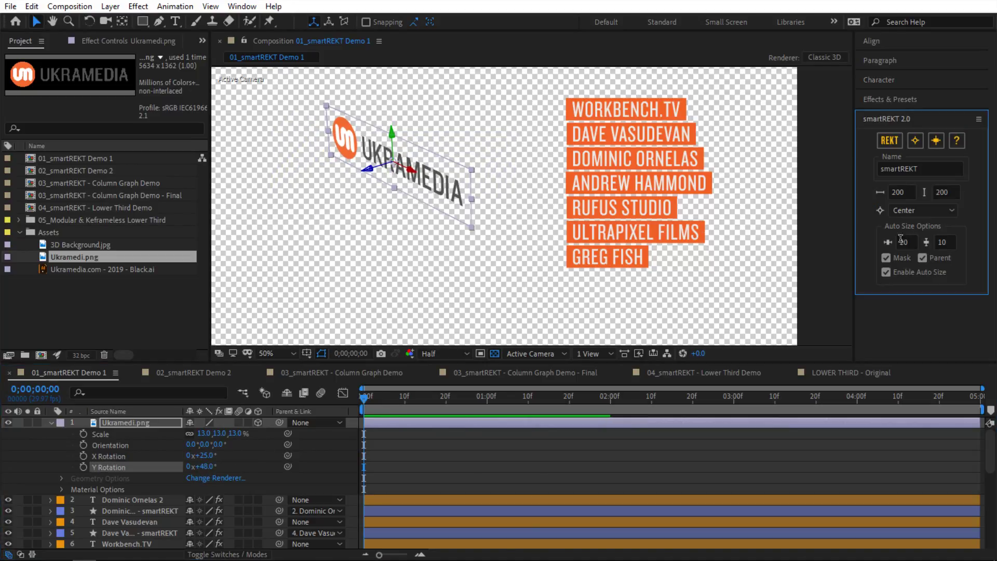
left_click(890, 141)
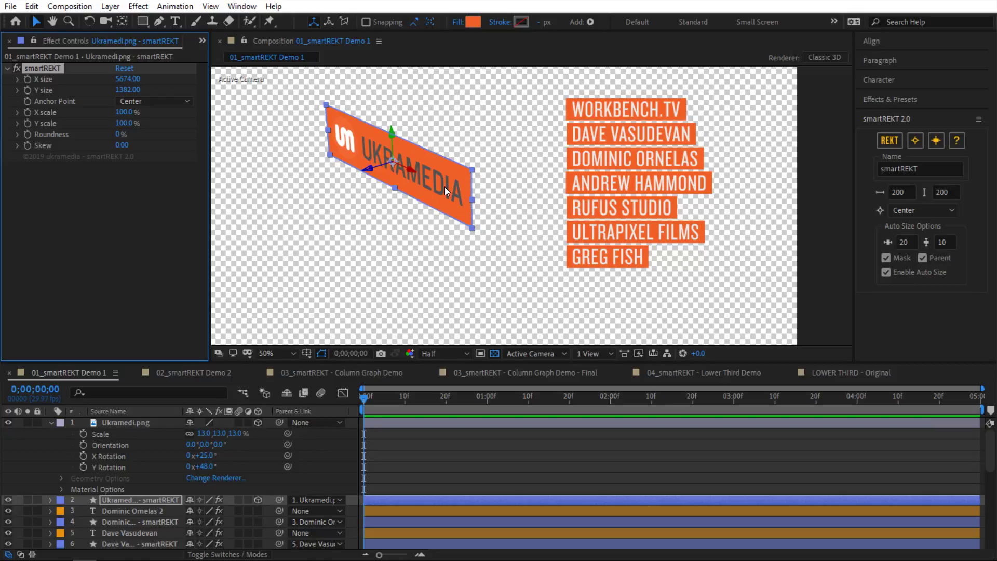
left_click(576, 284)
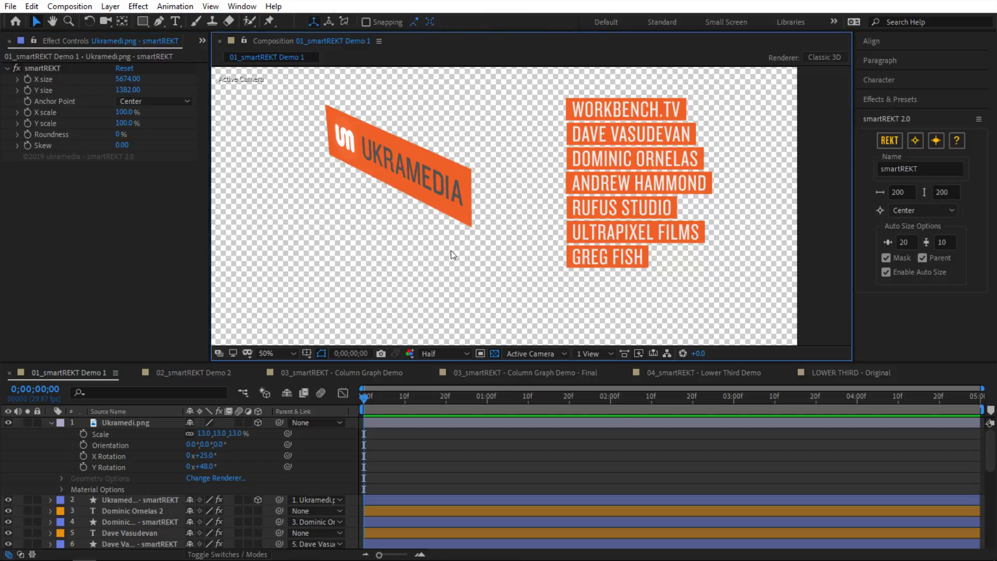
key("ctrl+z")
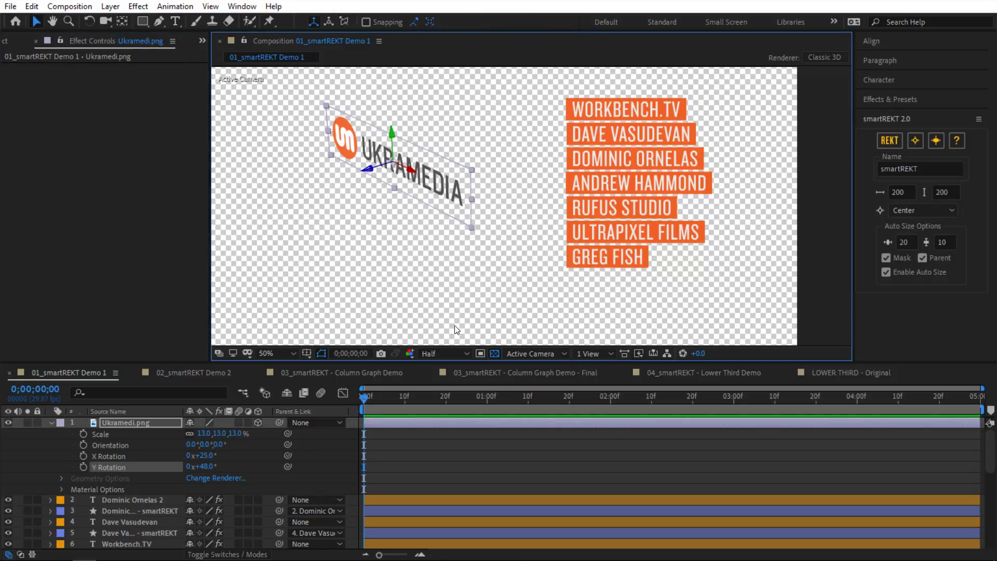
left_click(493, 354)
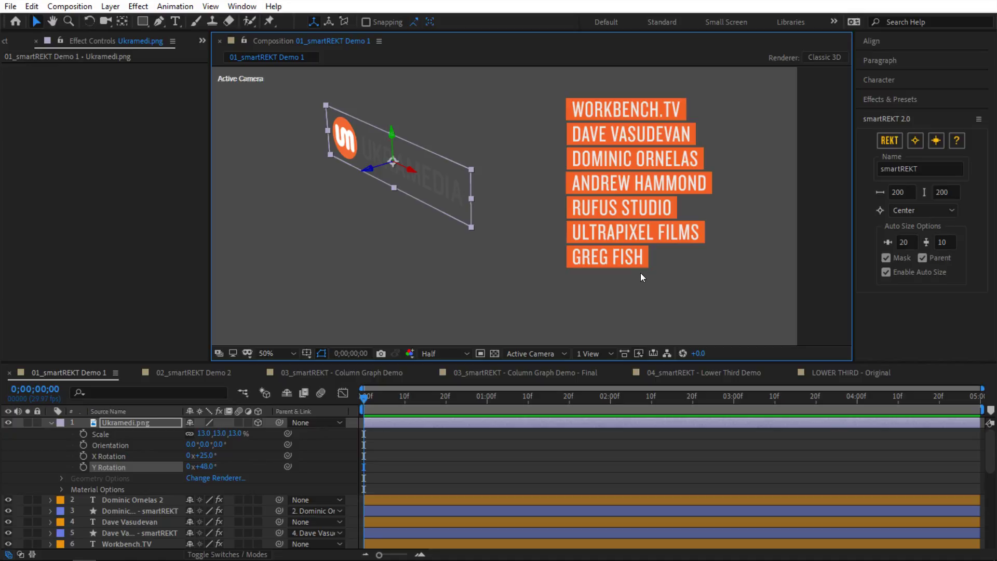
Step: Delete the logo, the other name layers and the Workbench.TV orange box layer
left_click_drag(648, 298, 330, 149)
key("Delete")
left_click(574, 136)
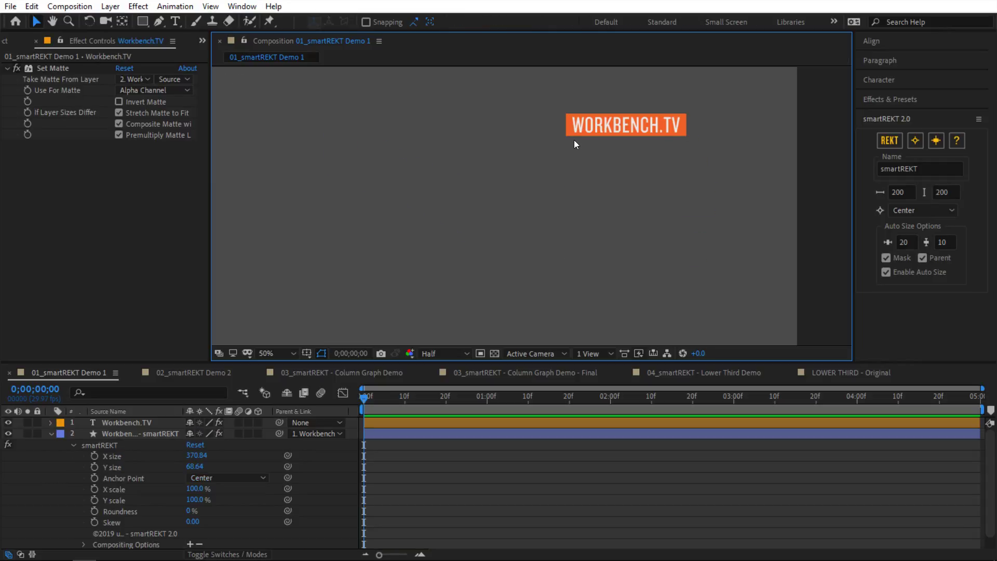
key("Delete")
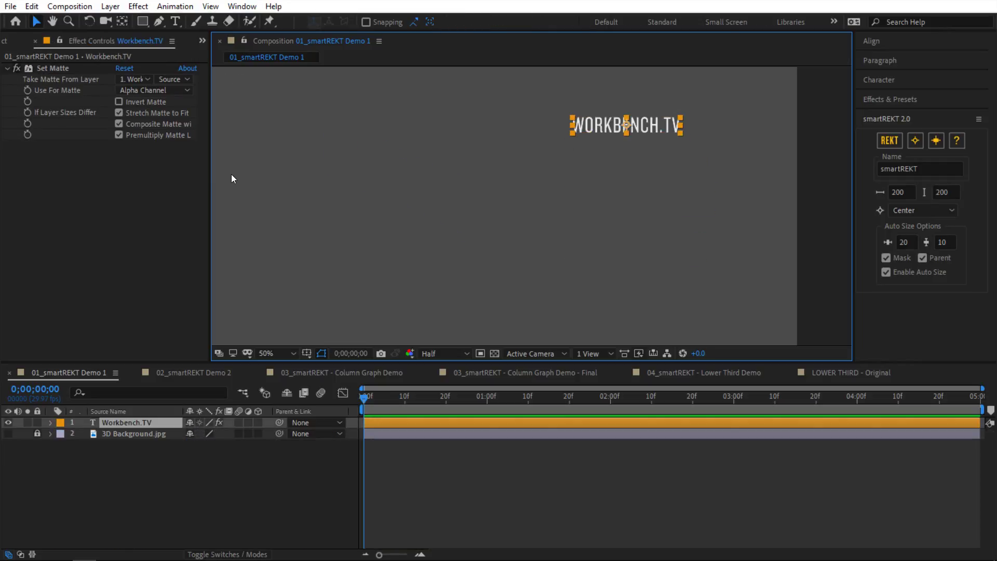
Step: Remove the Set Matte effect, centre the Workbench.TV text in the comp and enlarge it
left_click(87, 70)
key("Delete")
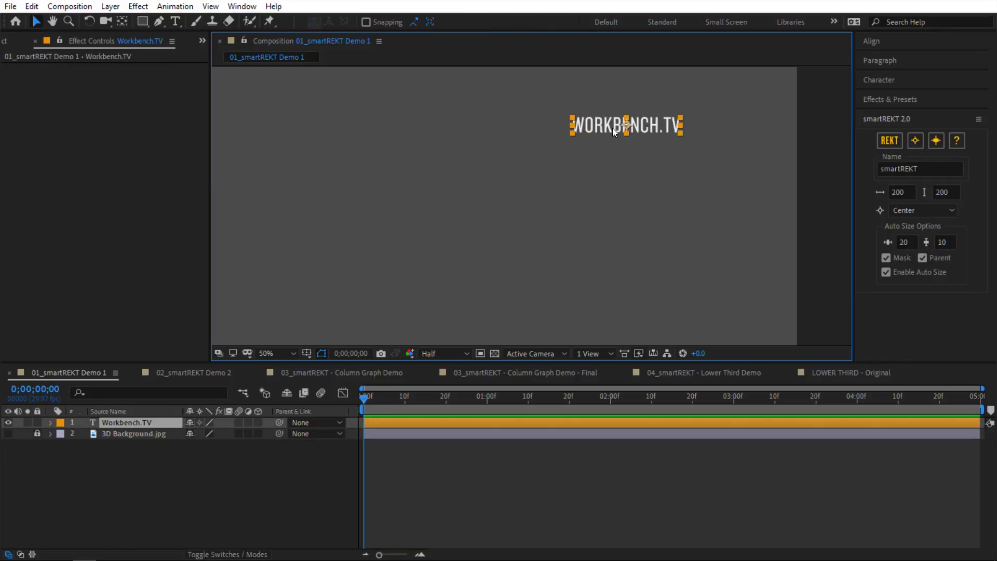
left_click_drag(670, 131, 568, 229)
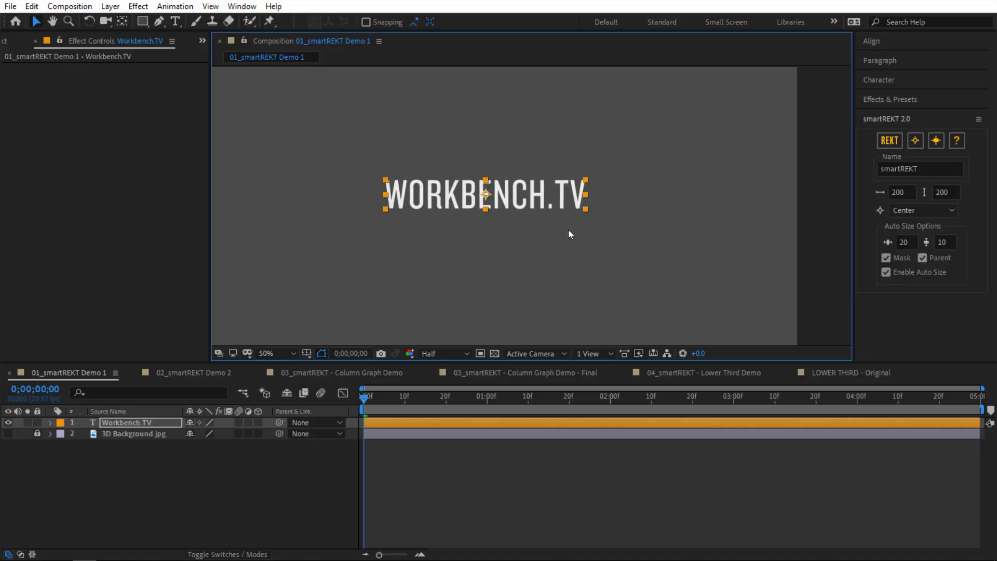
key("comma")
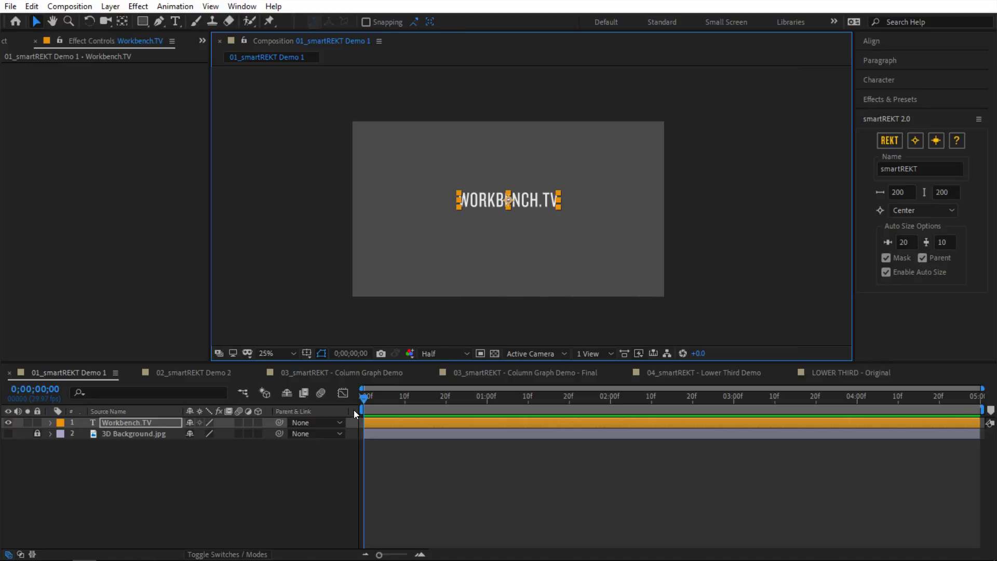
Step: Keyframe the text's Position at 0 and 20f, starting off the right edge at frame 0
key("alt+shift+p")
left_click(382, 410)
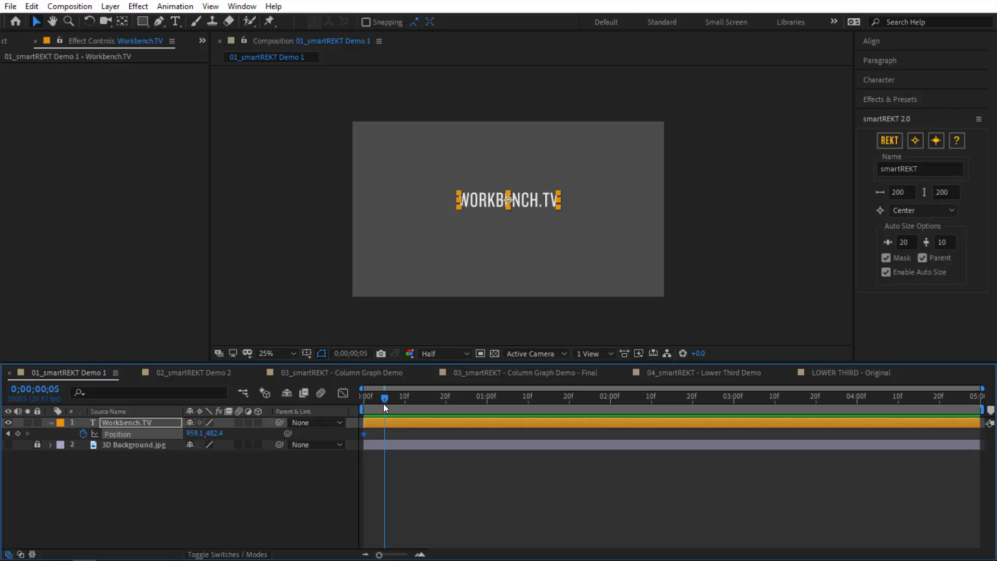
key("shift+Page_Down")
key("shift+Page_Down")
left_click(18, 433)
left_click(8, 433)
left_click_drag(533, 200, 750, 201)
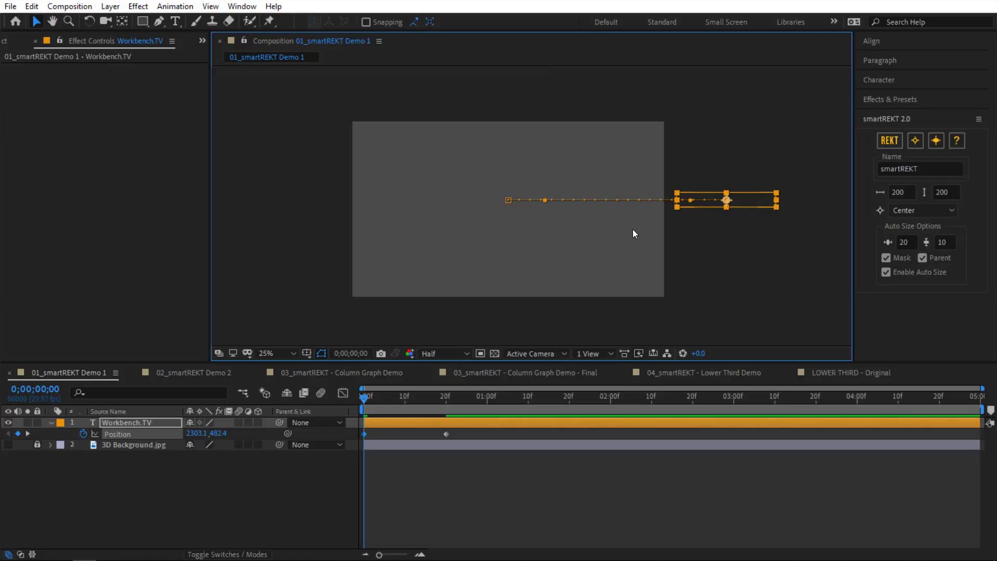
Step: Ease the 20f Position keyframe with 100% incoming influence and preview the slide-in
left_click(369, 434)
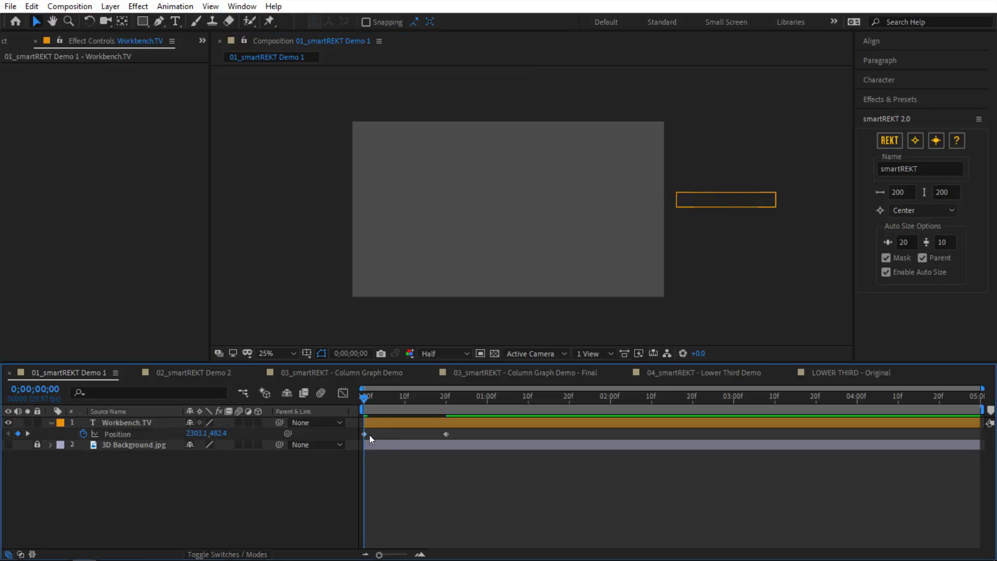
left_click(334, 431)
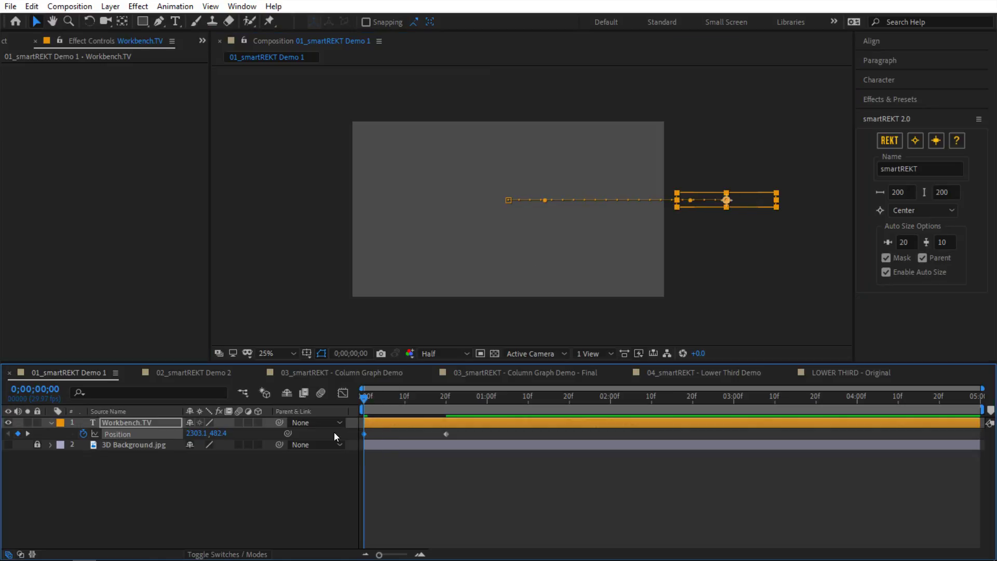
left_click(445, 434)
key("shift+F9")
key("ctrl+shift+k")
left_click(169, 154)
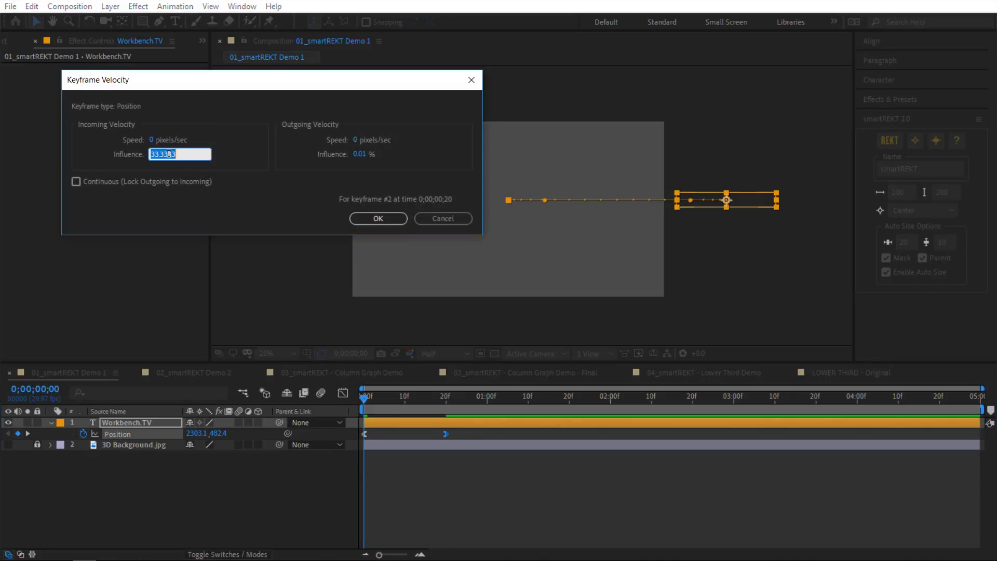
type("100")
key("Return")
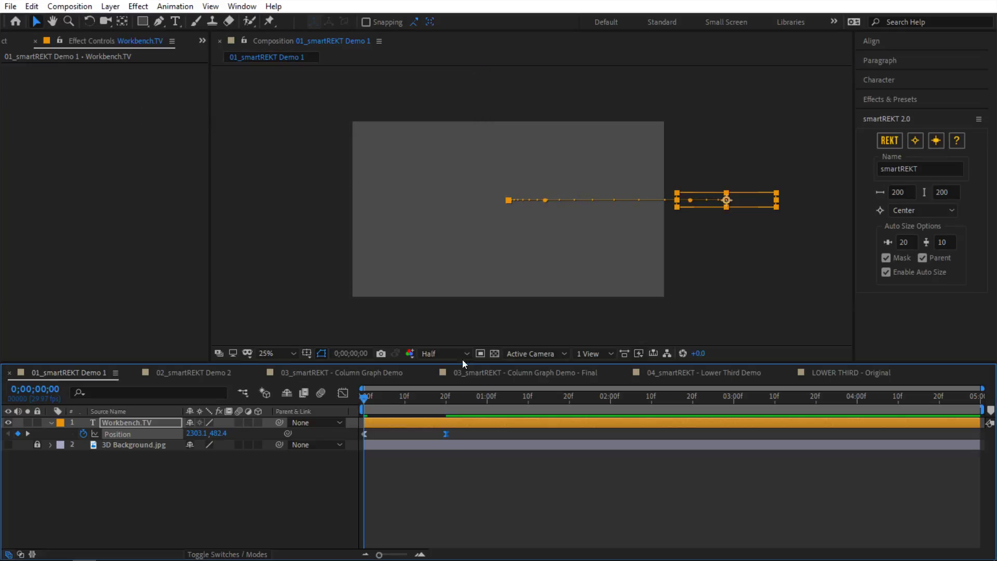
key("space")
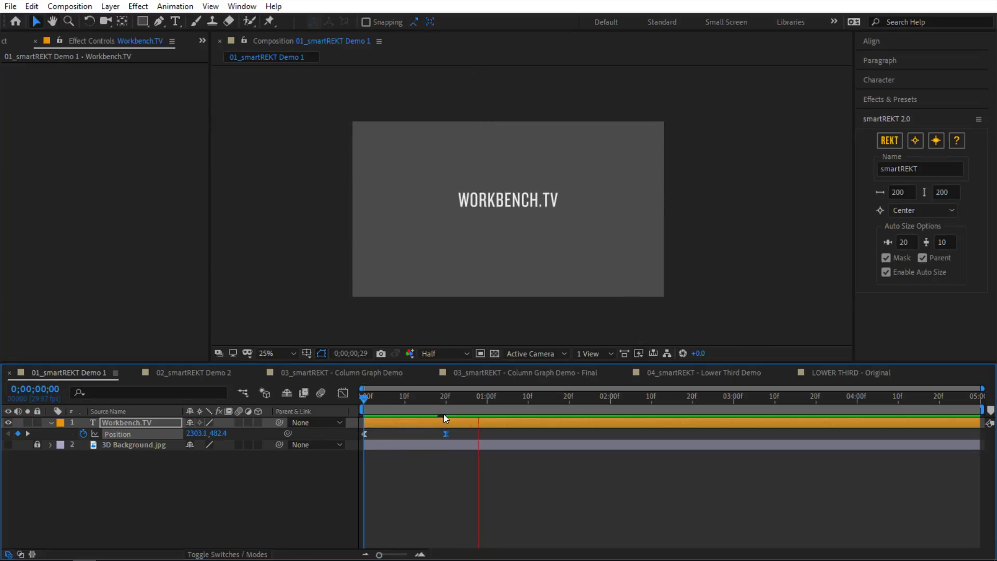
left_click(395, 409)
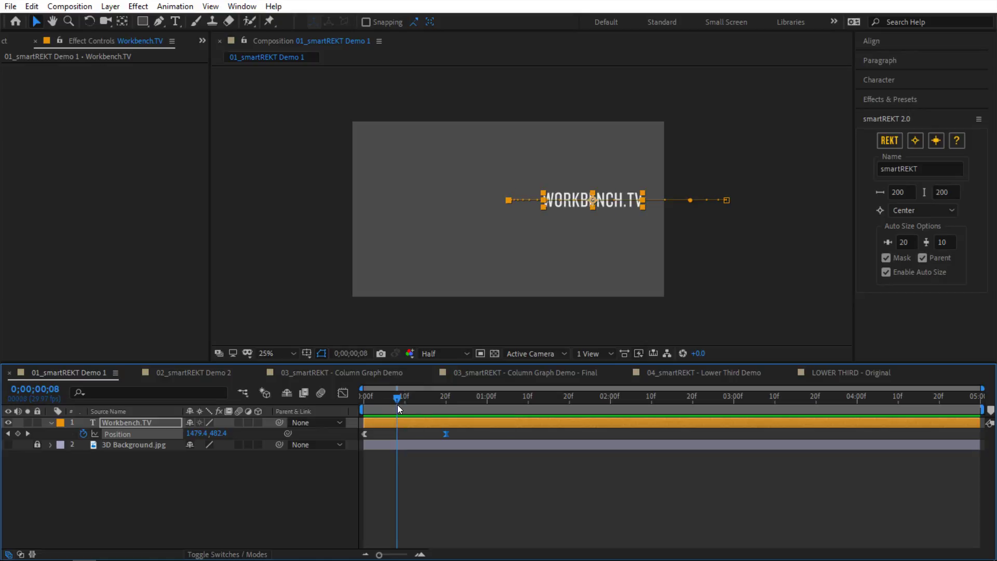
key("period")
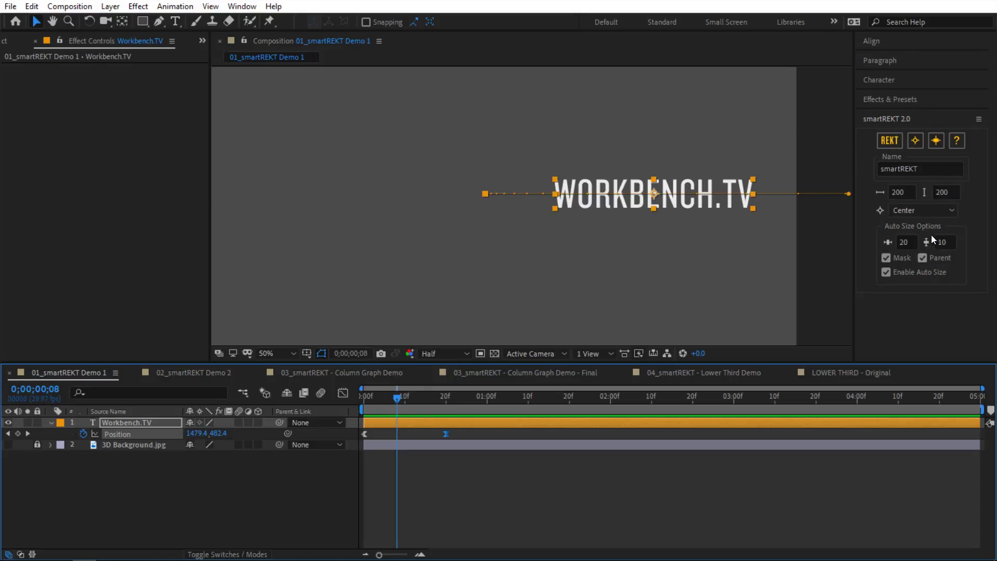
Step: Add an orange box behind the sliding WORKBENCH.TV, preview and test its X scale, then open 02_smartREKT Demo 2
left_click(887, 144)
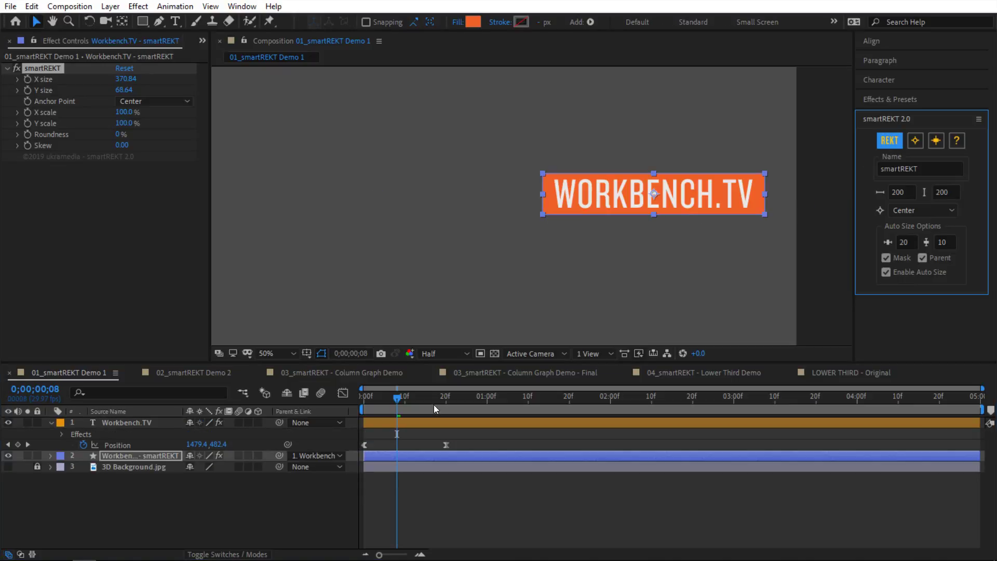
left_click(361, 402)
key("space")
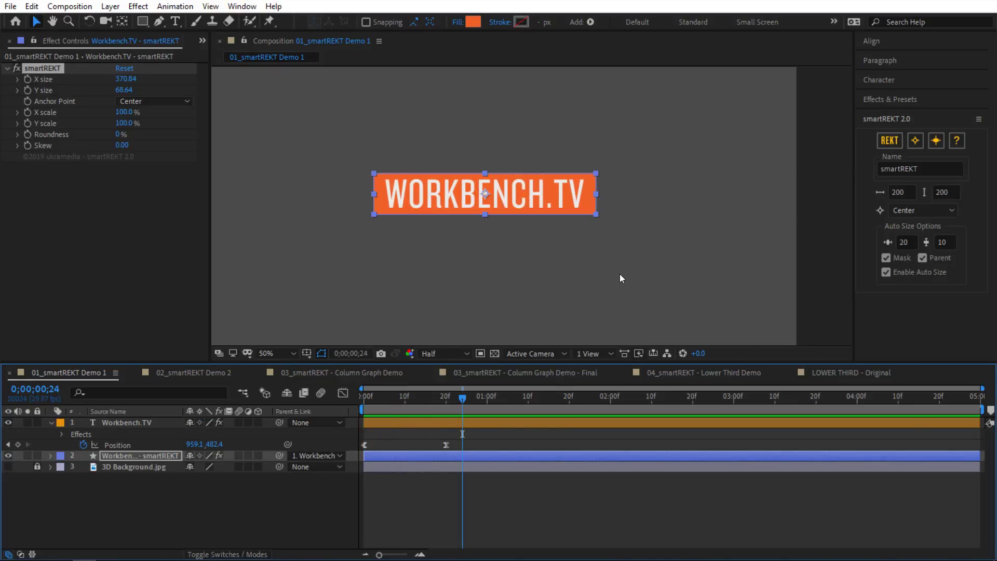
key("comma")
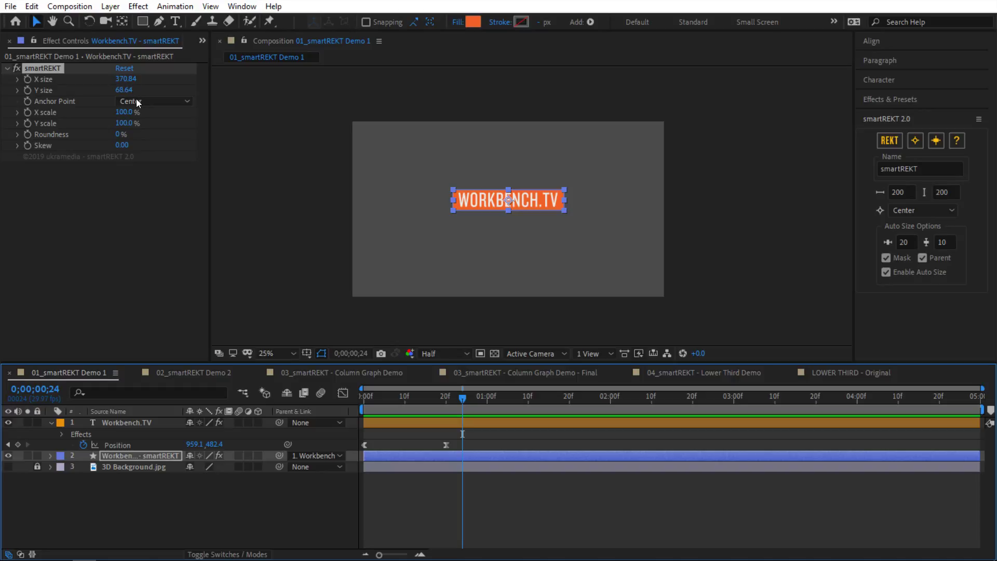
left_click_drag(124, 112, 178, 120)
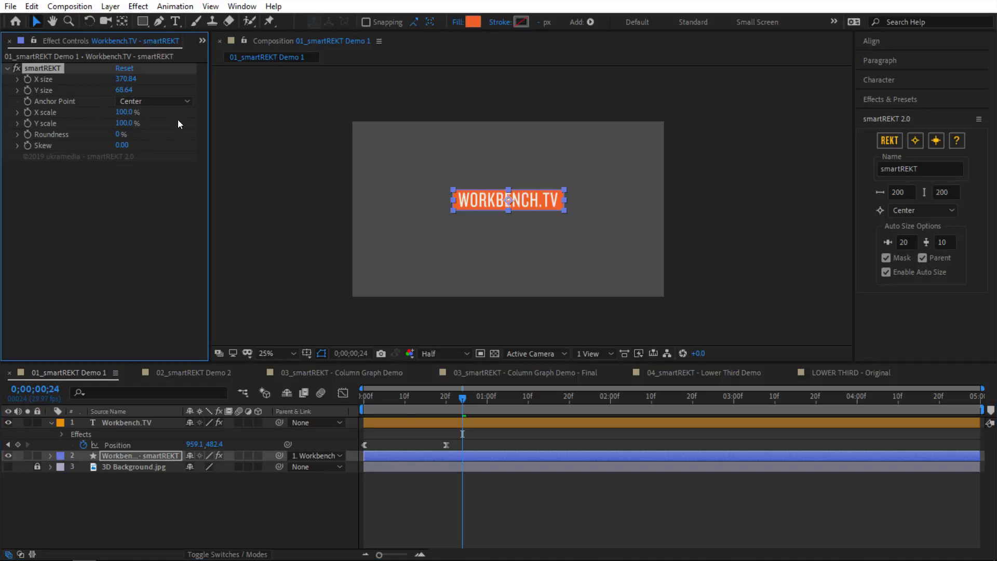
key("period")
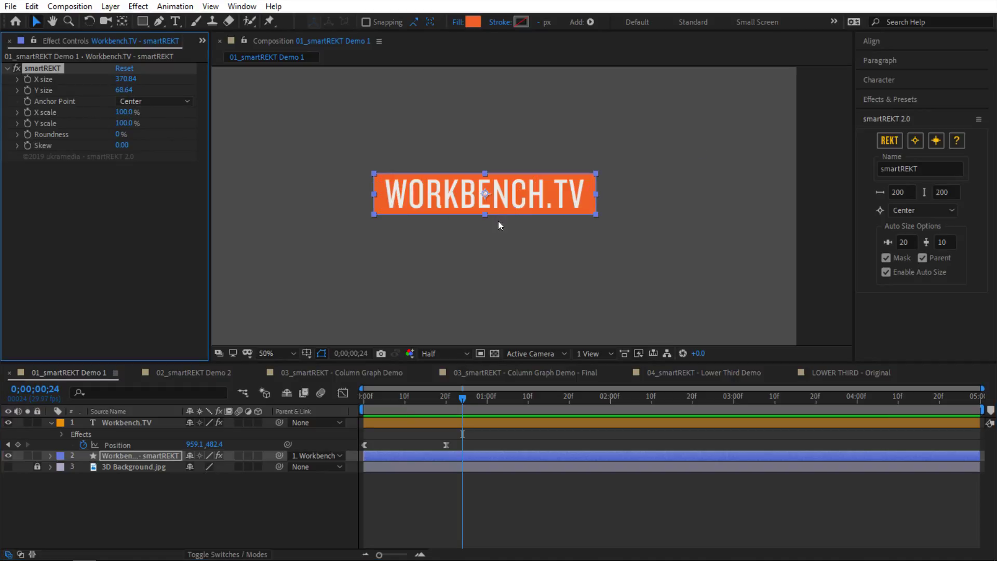
left_click(212, 371)
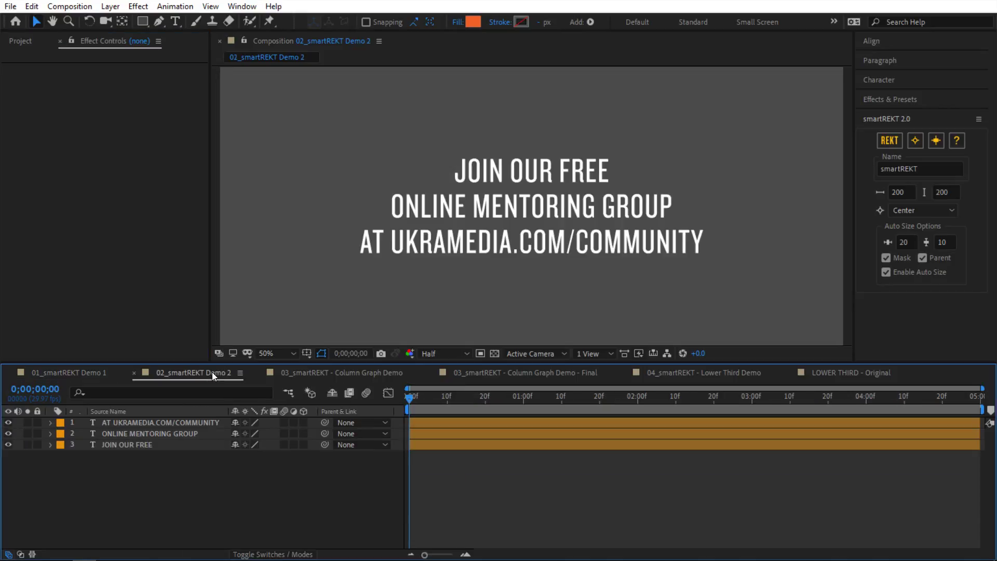
Step: Give each of the three text lines its own orange smartREKT box, then switch to the 03_smartREKT - Column Graph Demo comp
left_click_drag(680, 124, 493, 306)
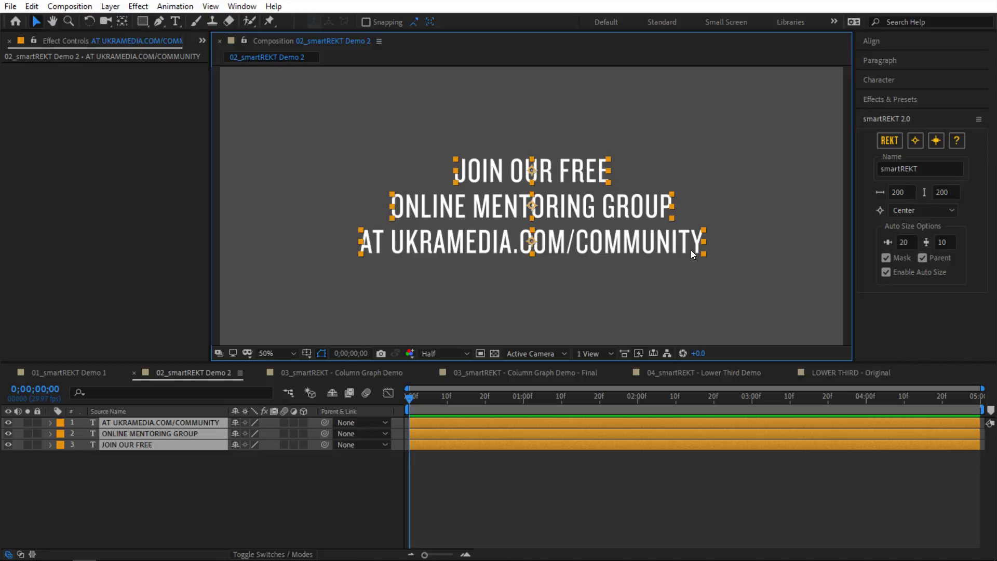
left_click(889, 140)
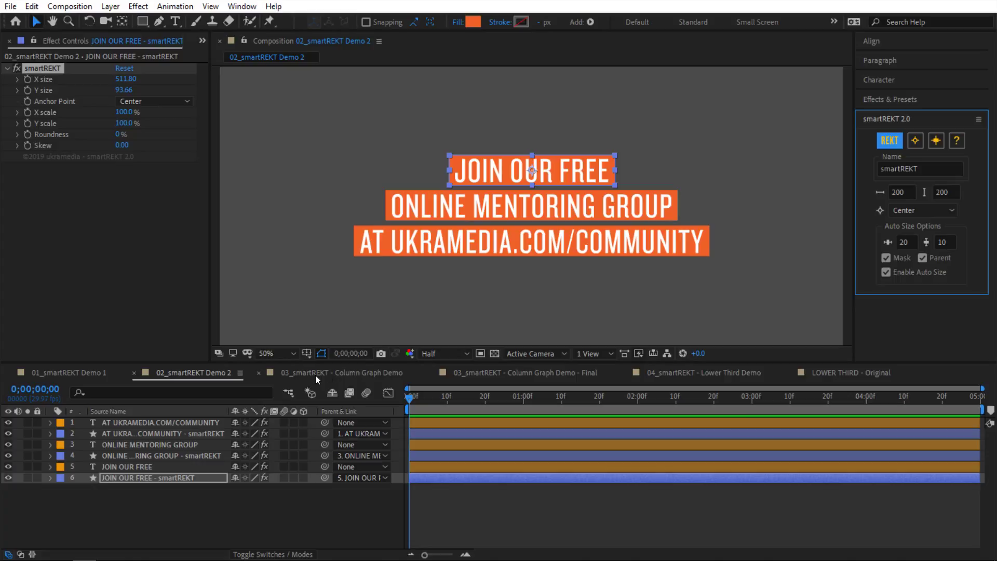
left_click(523, 297)
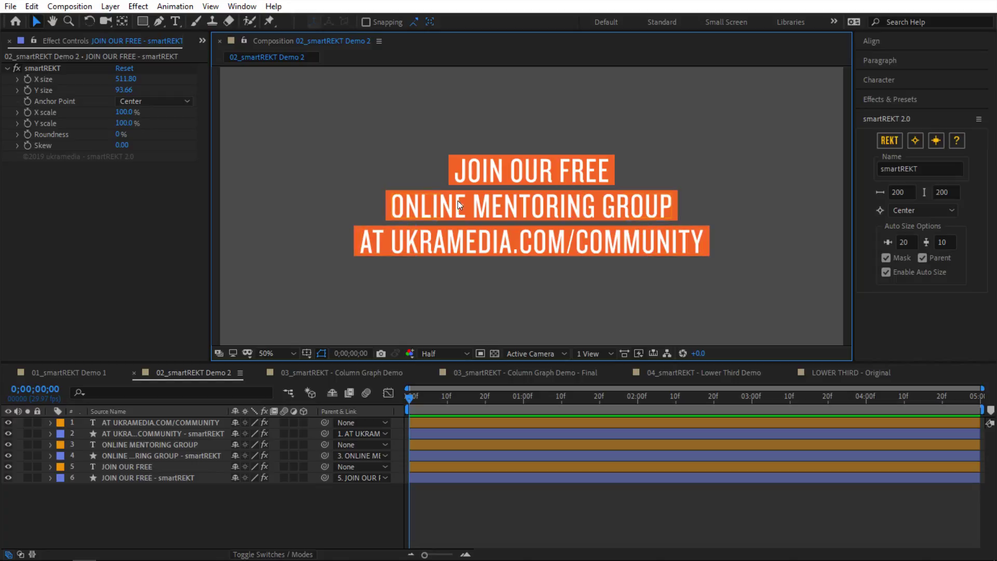
left_click(347, 375)
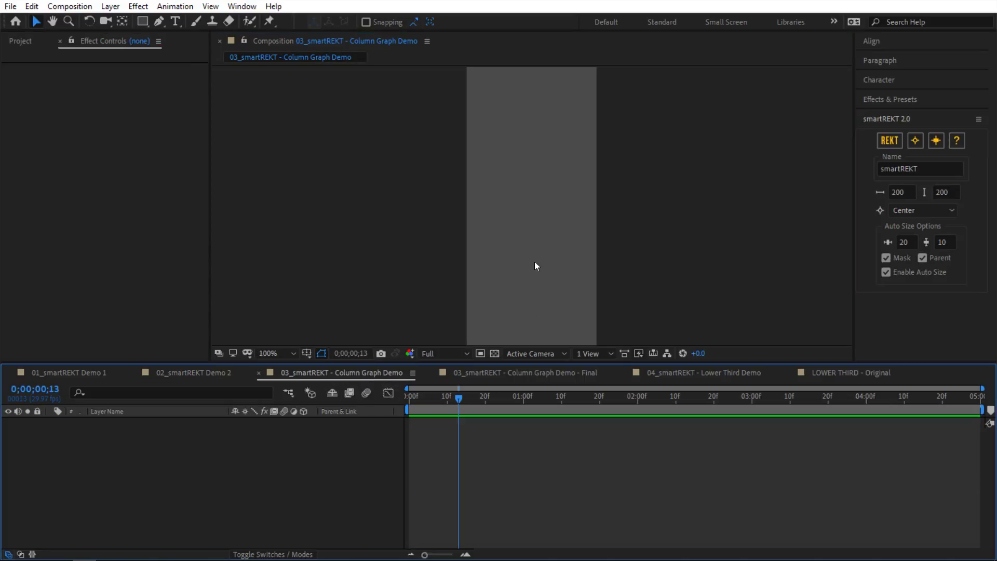
Step: Add a smartREKT orange box to the empty comp and anchor it at Bottom Center
left_click(888, 147)
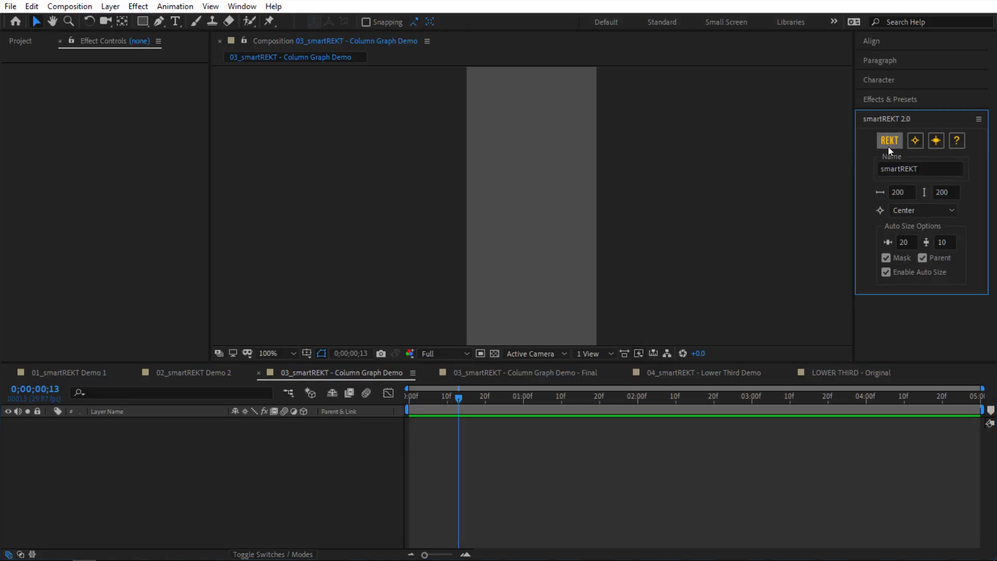
left_click_drag(126, 79, 83, 97)
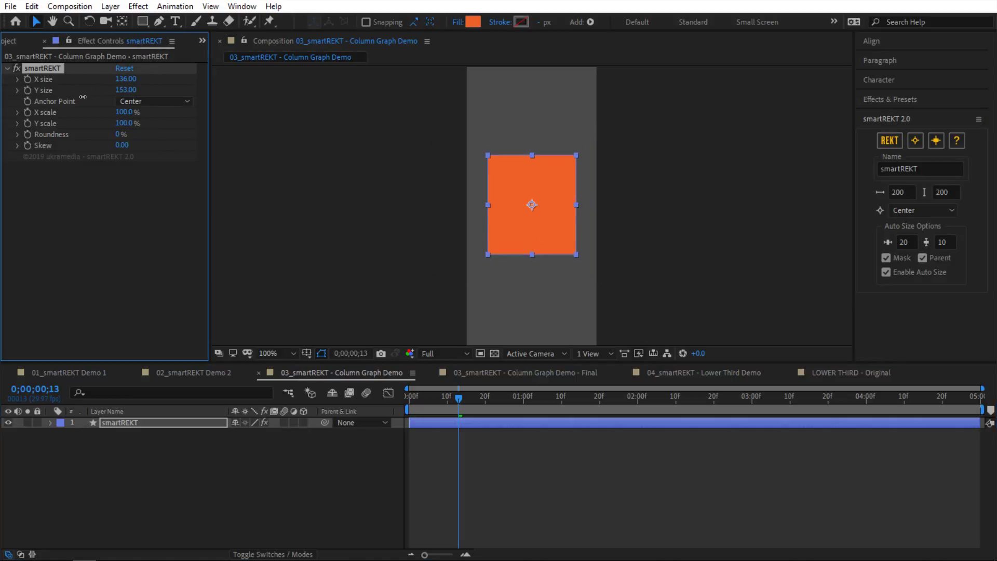
left_click(153, 102)
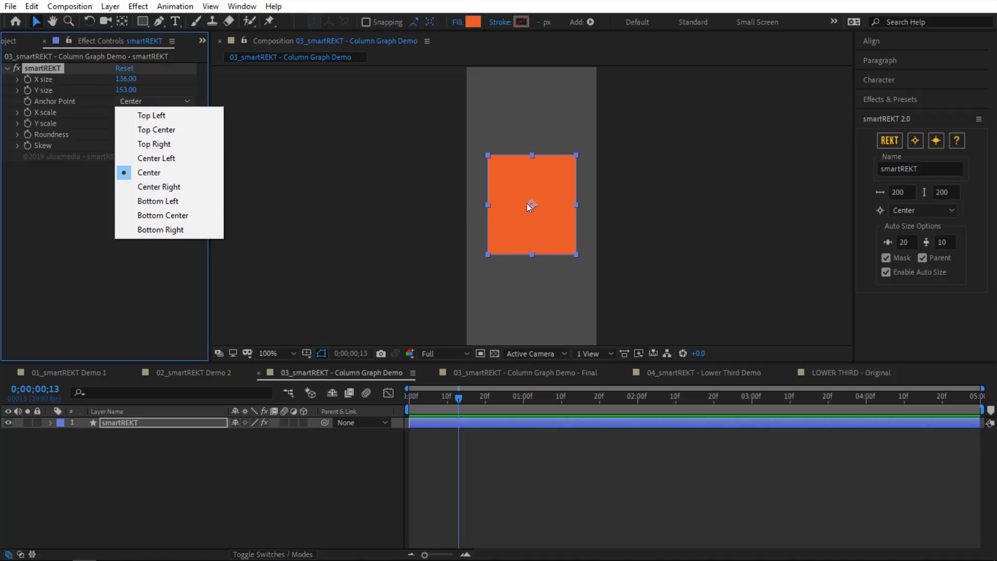
left_click(165, 217)
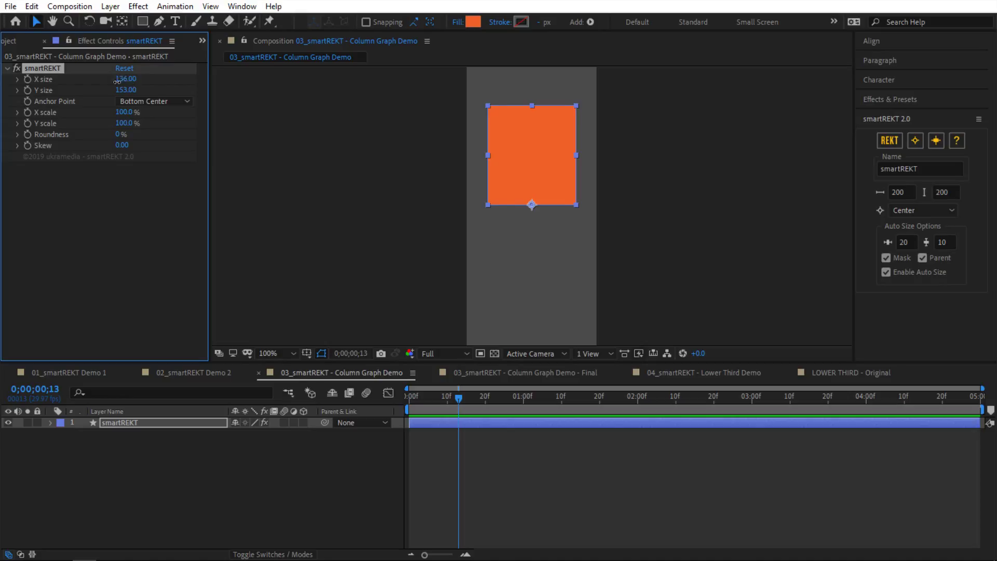
Step: Size the box to 116 by 130 and move it lower in the frame
left_click_drag(124, 79, 100, 88)
mouse_move(125, 90)
left_mouse_down()
mouse_move(116, 94)
mouse_move(130, 99)
left_mouse_up()
scroll(595, 208, "down", 2)
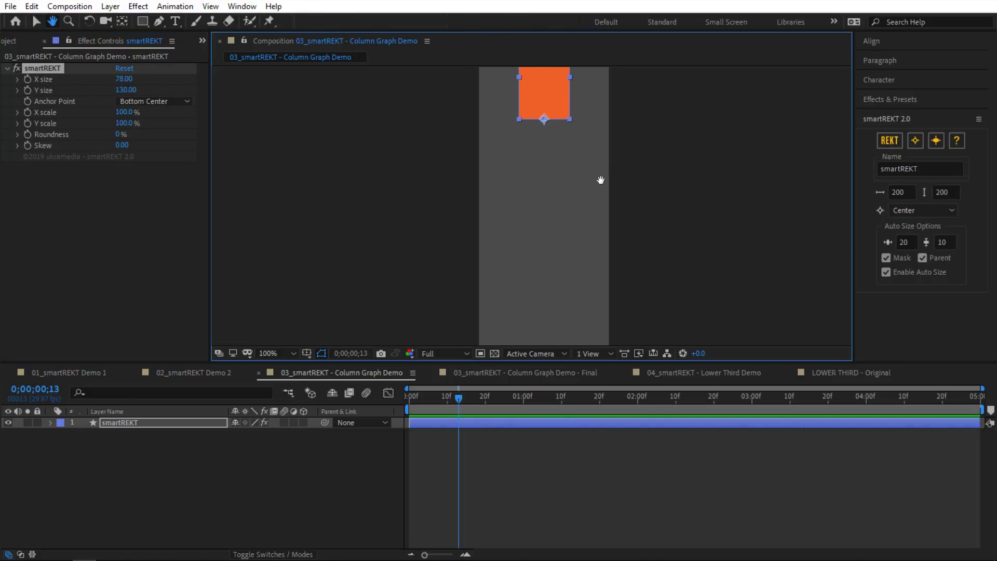
left_click_drag(543, 148, 540, 272)
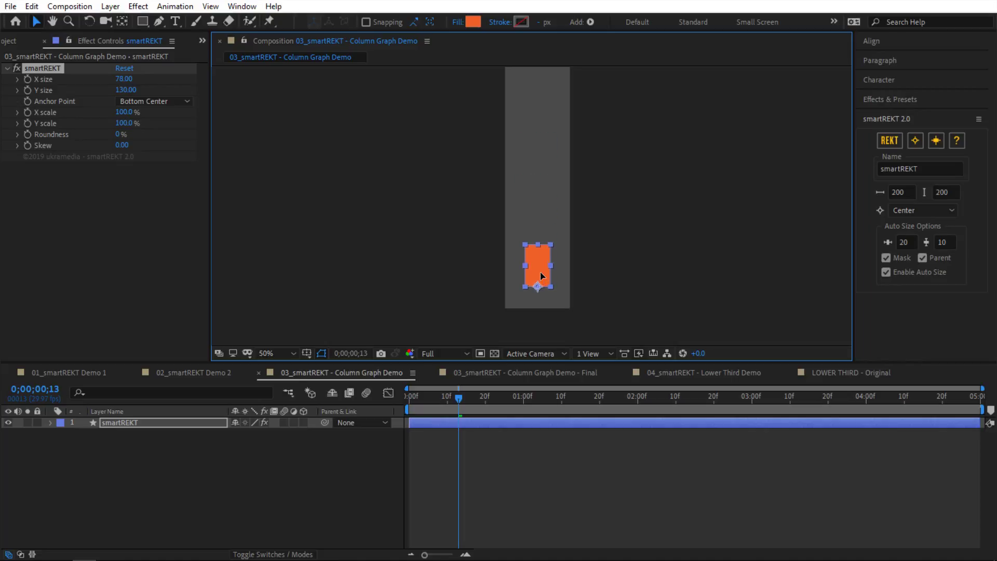
scroll(563, 302, "up", 2)
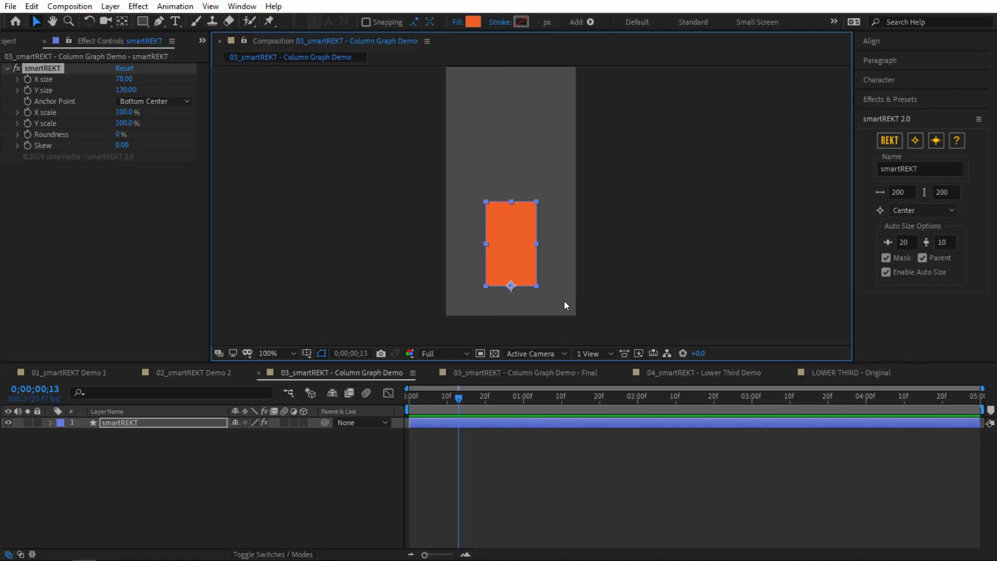
left_click_drag(511, 246, 509, 208)
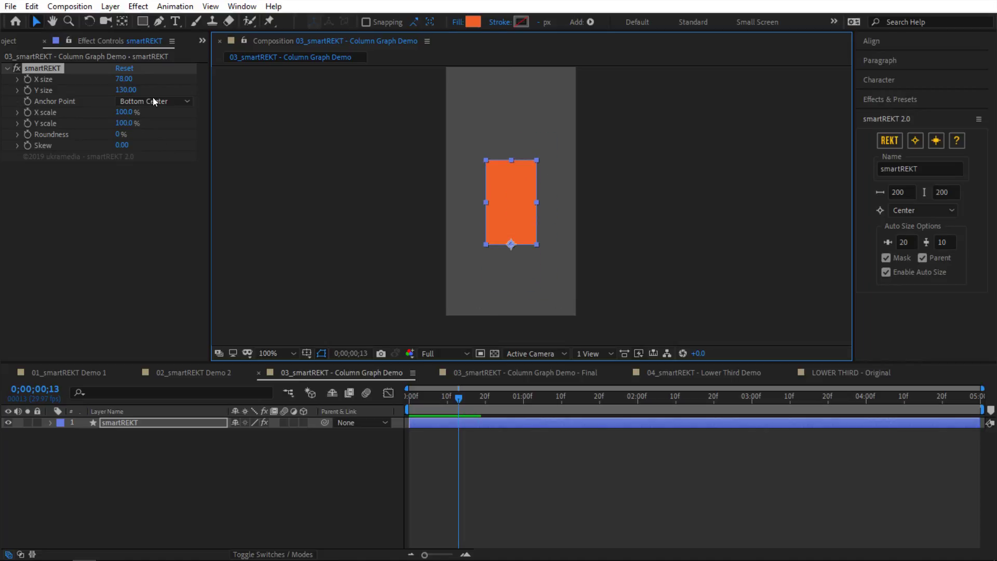
left_click_drag(130, 79, 150, 79)
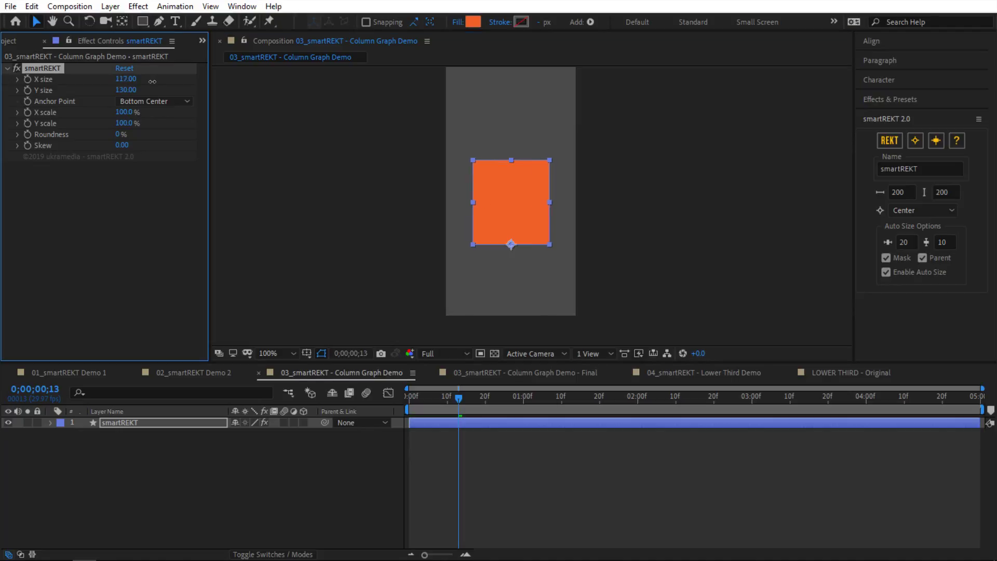
left_click(242, 468)
Step: Create a 'TITLE 1' text layer below the orange box
left_click(175, 22)
left_click(488, 276)
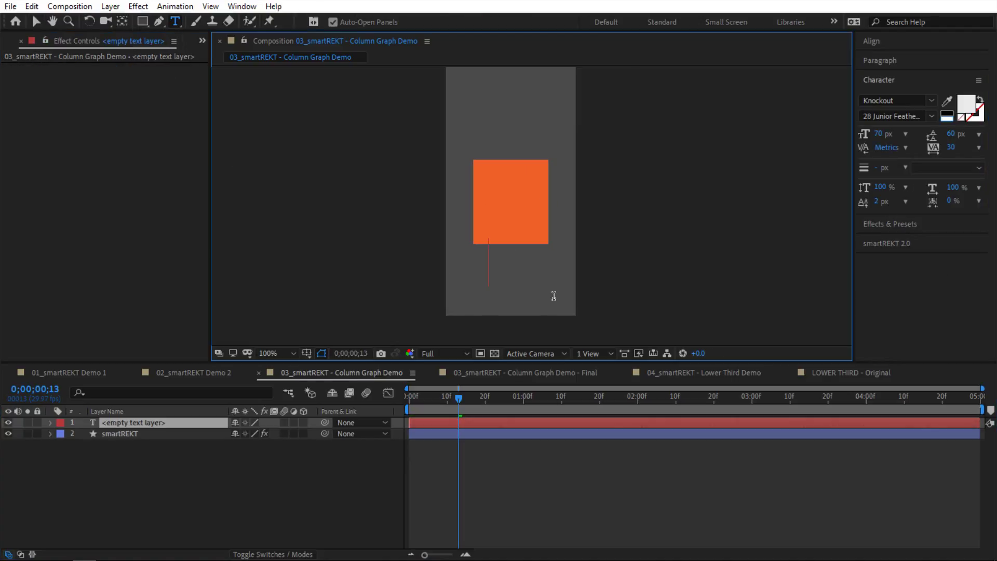
type("TITLE 1")
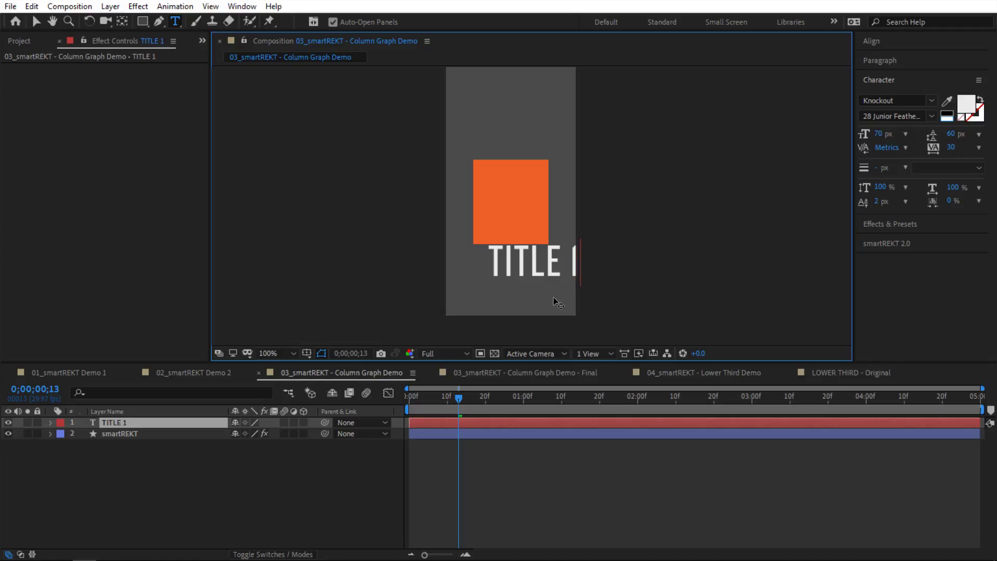
key("KP_Enter")
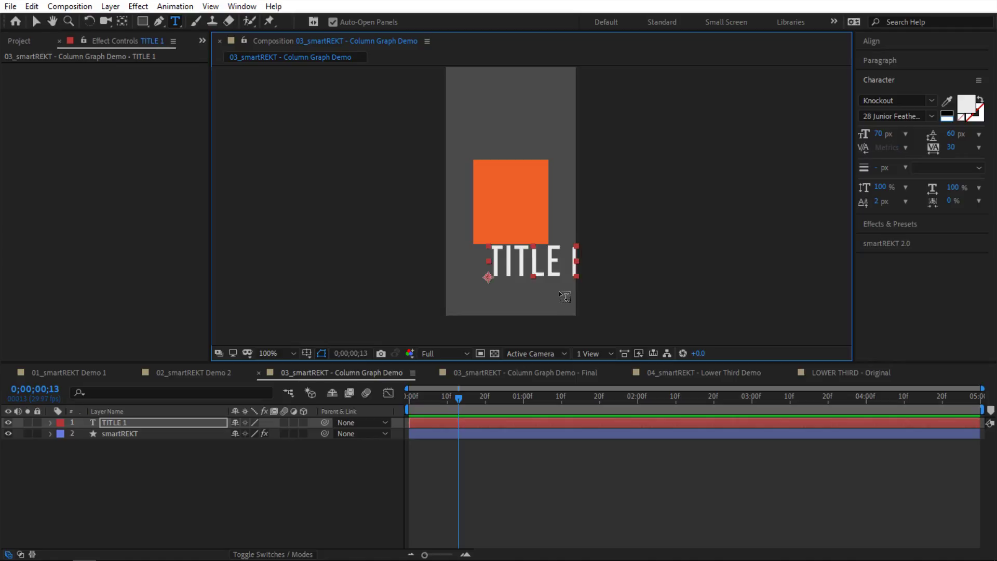
key("v")
left_click_drag(542, 268, 524, 279)
Step: Centre-align the TITLE 1 text and set its font size to 34 px
left_click(879, 61)
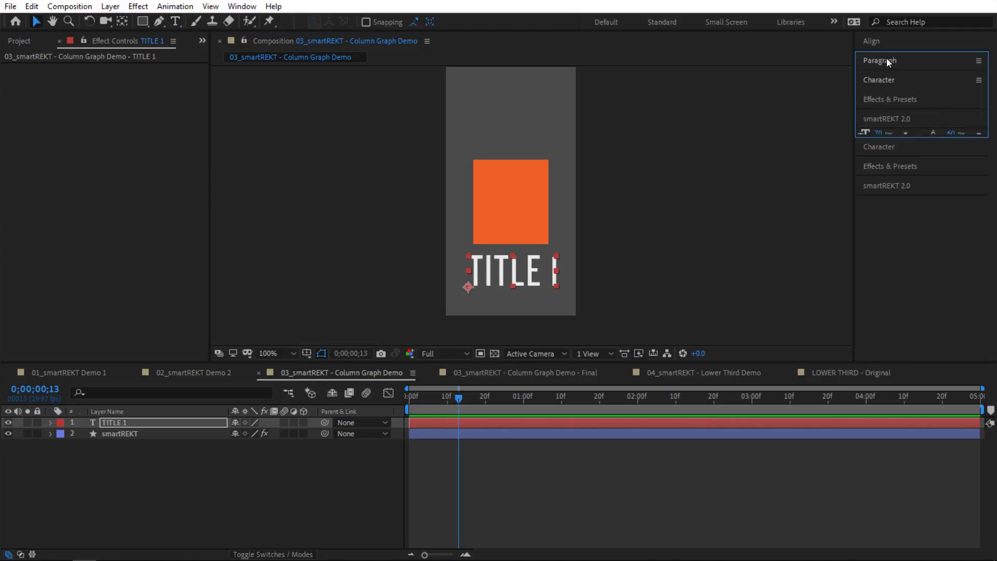
left_click(881, 79)
left_click(894, 146)
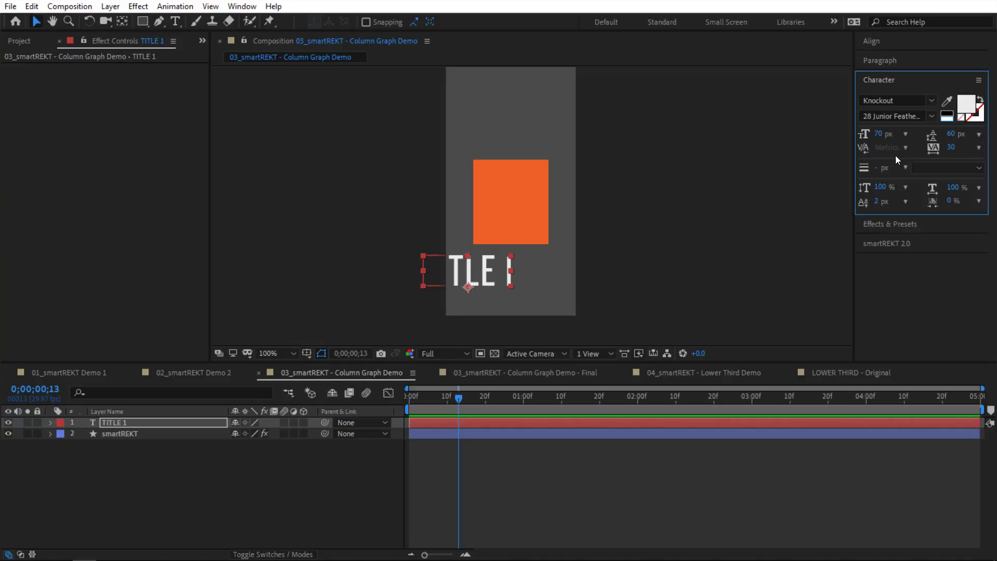
left_click_drag(882, 134, 859, 136)
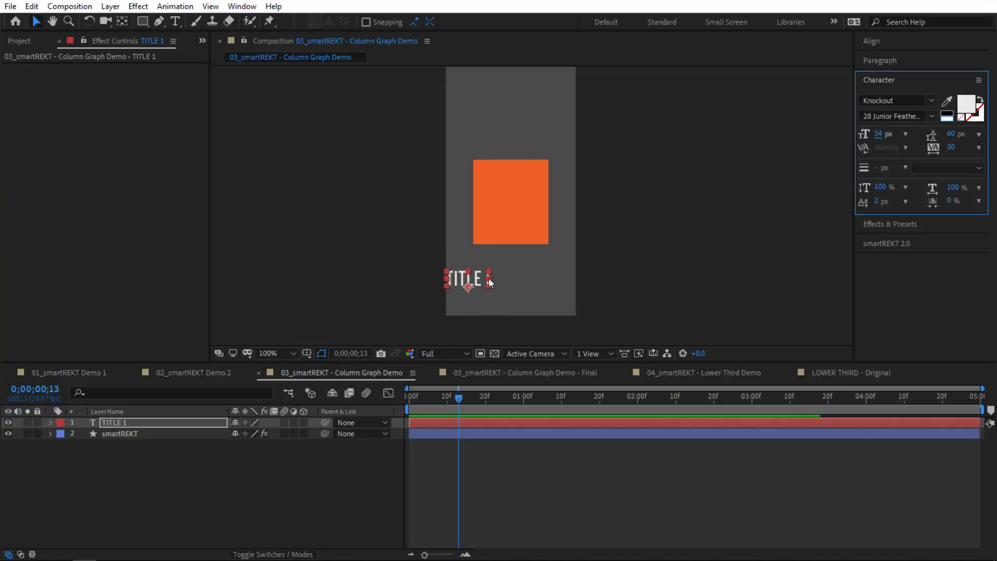
Step: Parent TITLE 1 to the smartREKT layer and place it just below the box
left_click(503, 272)
left_click_drag(324, 422, 173, 434)
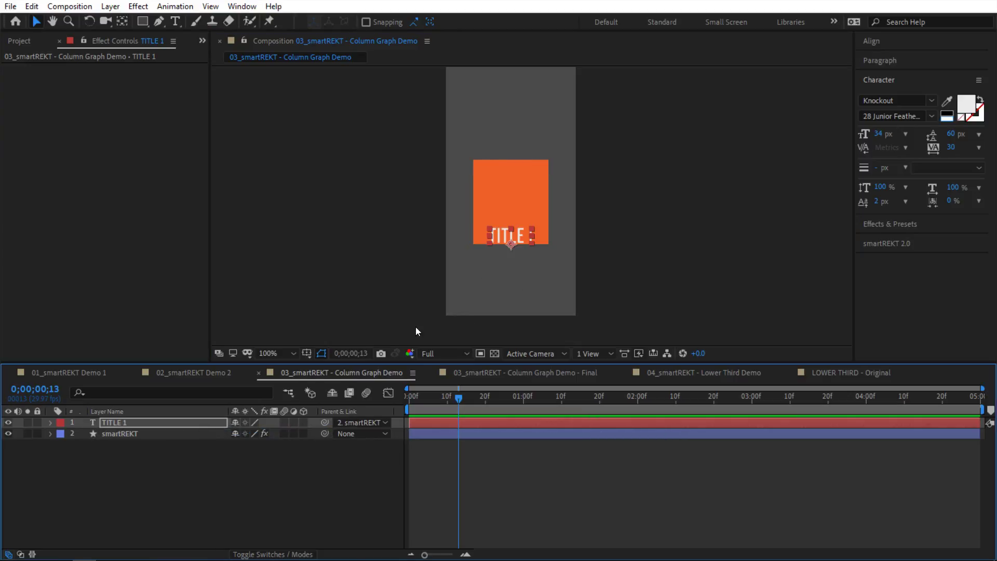
left_click_drag(518, 239, 518, 261)
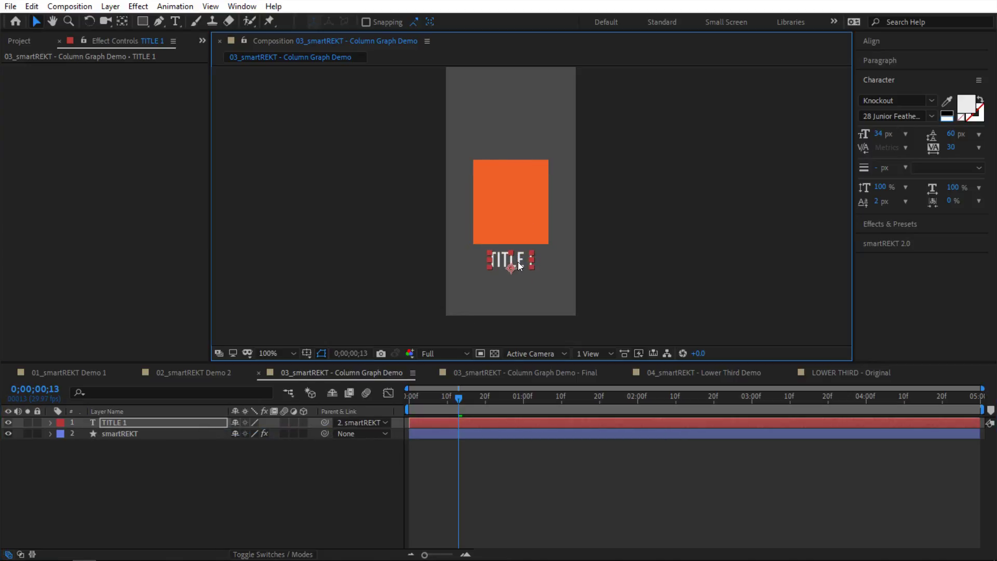
left_click_drag(529, 218, 531, 245)
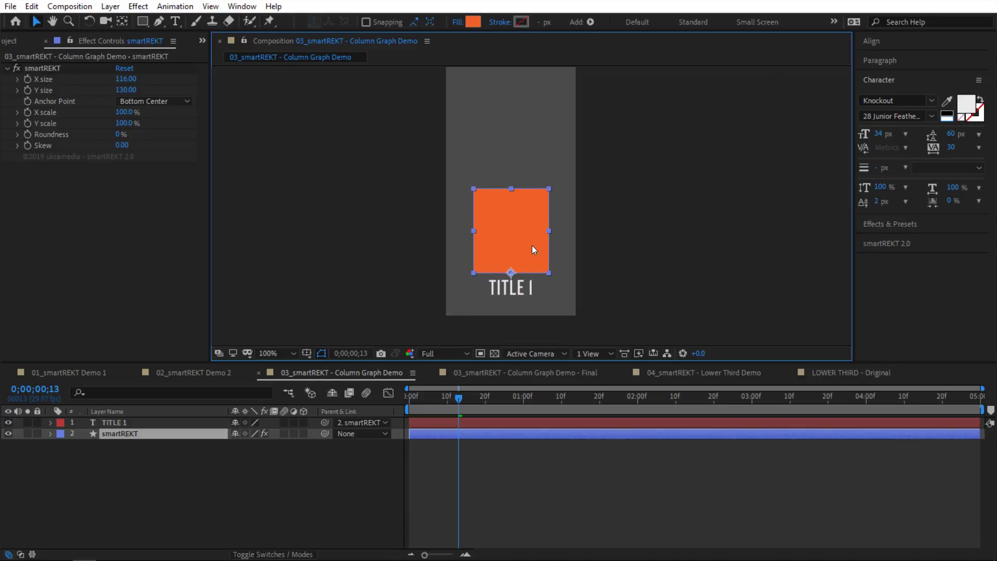
Step: Duplicate TITLE 1 as TITLE 2 and parent it to the smartREKT box
left_click(514, 287)
key("ctrl+d")
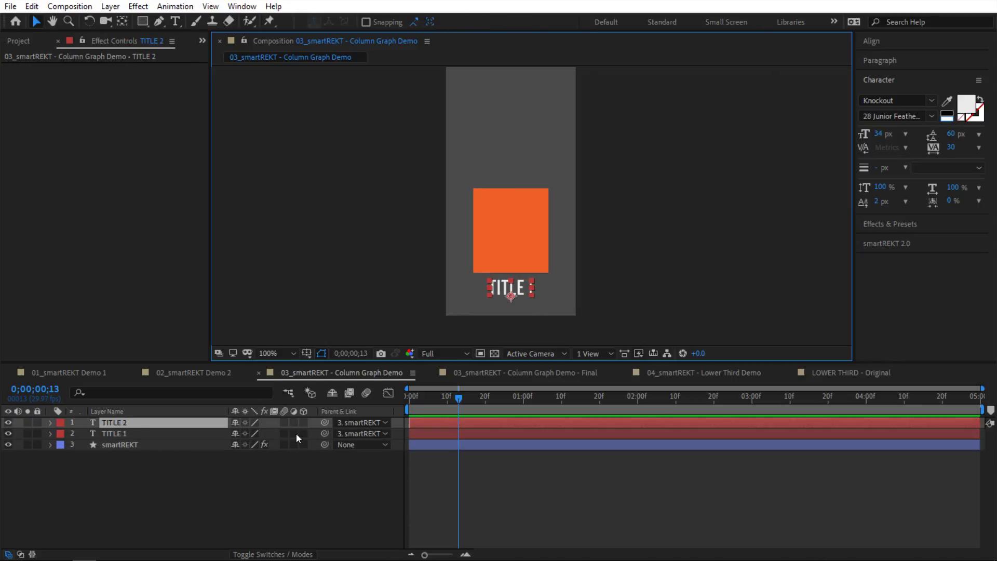
left_click_drag(325, 422, 197, 442)
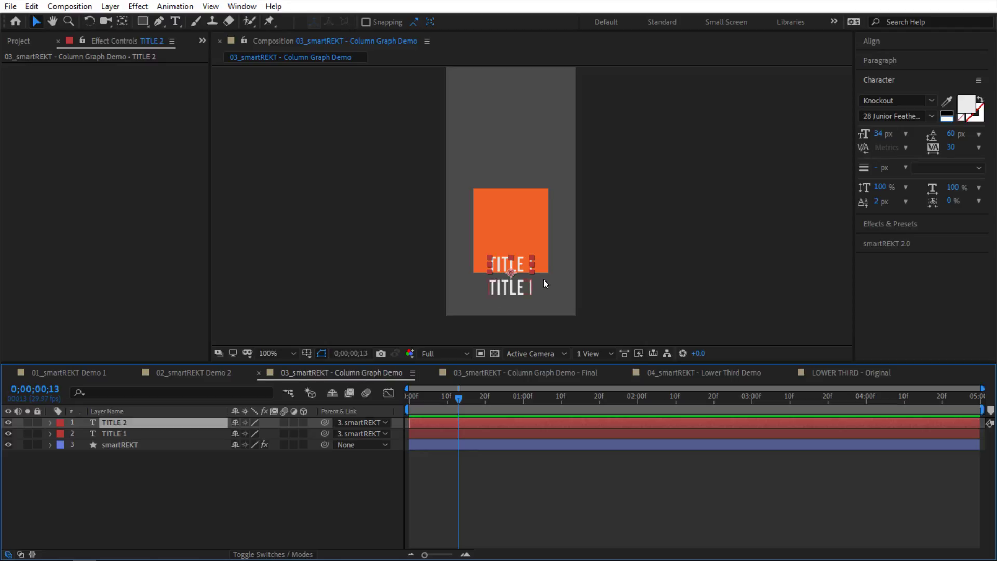
Step: Reveal the smartREKT effect parameters on the box layer
left_click(168, 445)
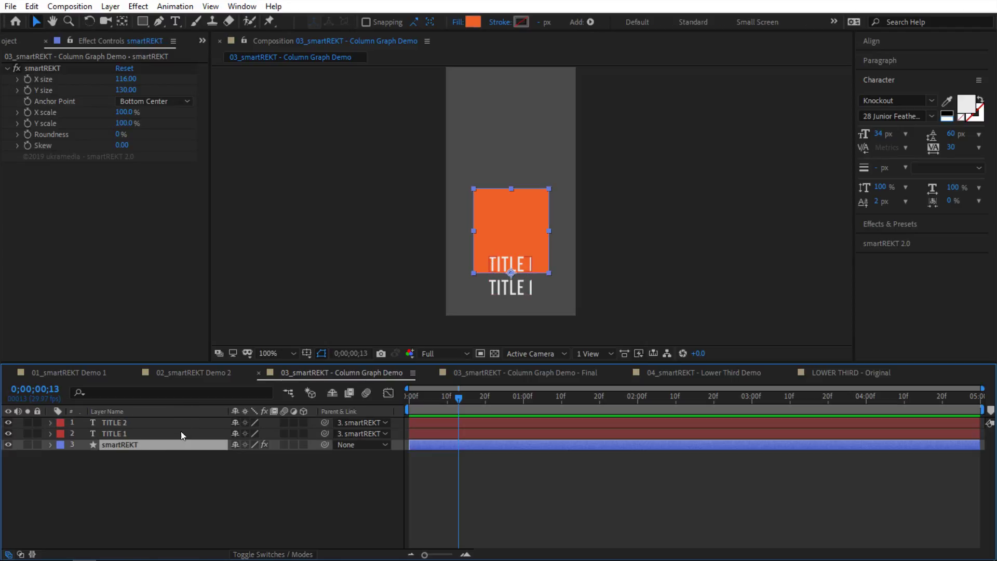
key("e")
left_click(73, 456)
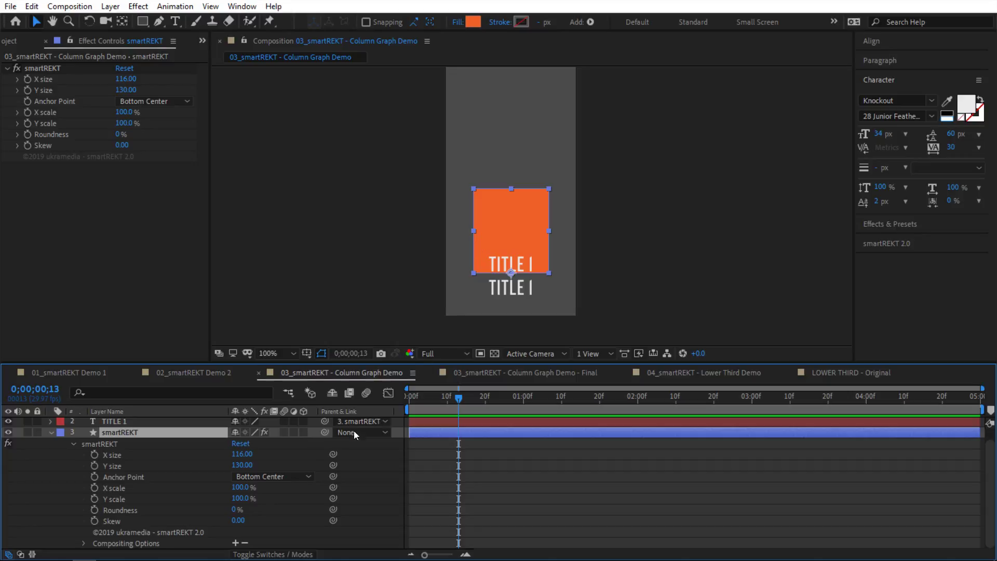
scroll(145, 432, "up", 1)
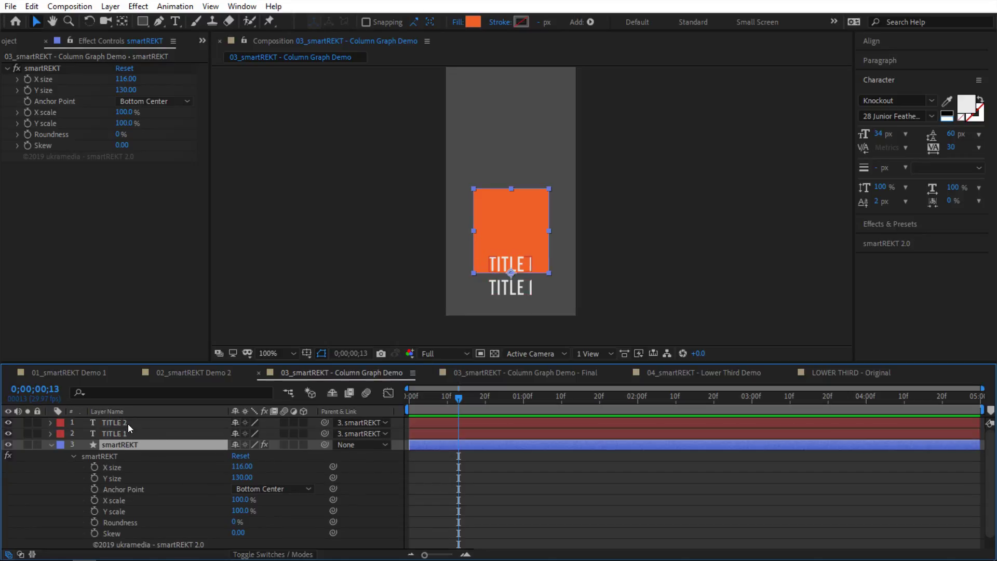
Step: Split TITLE 2's Position into separate X and Y dimensions
left_click(128, 424)
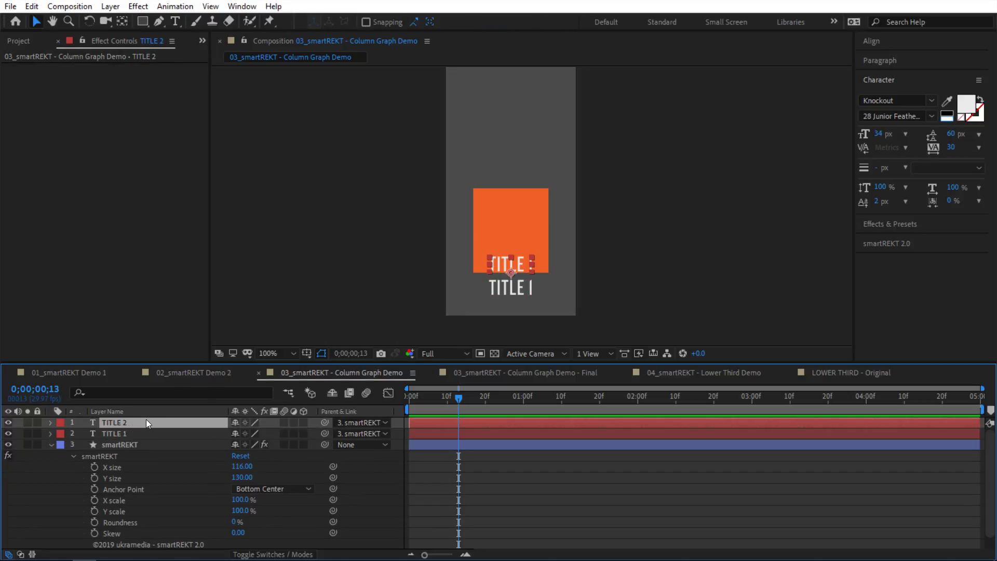
key("p")
right_click(117, 434)
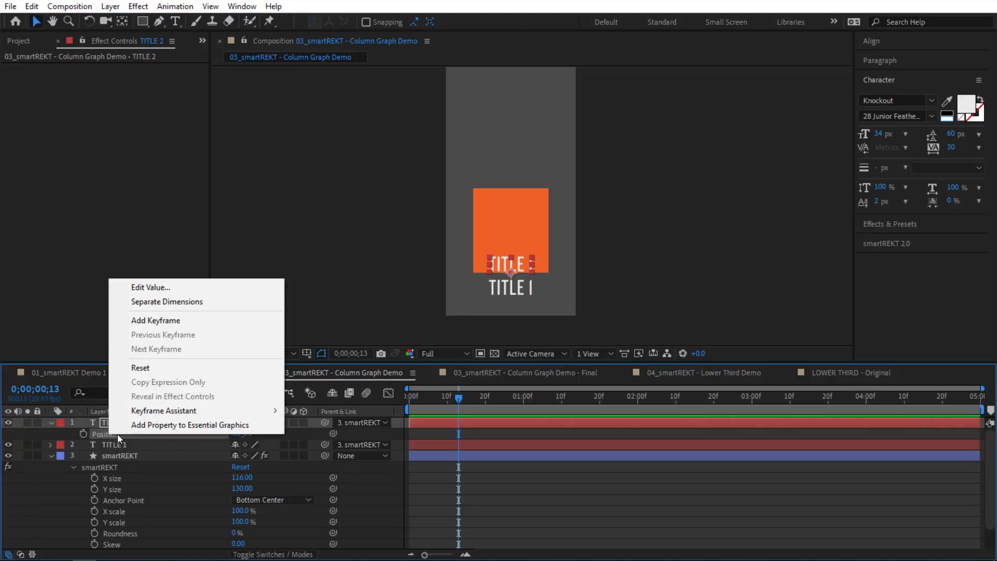
left_click(153, 302)
Step: Try moving TITLE 2 vertically, then revert its Y position to 0
left_click(285, 441)
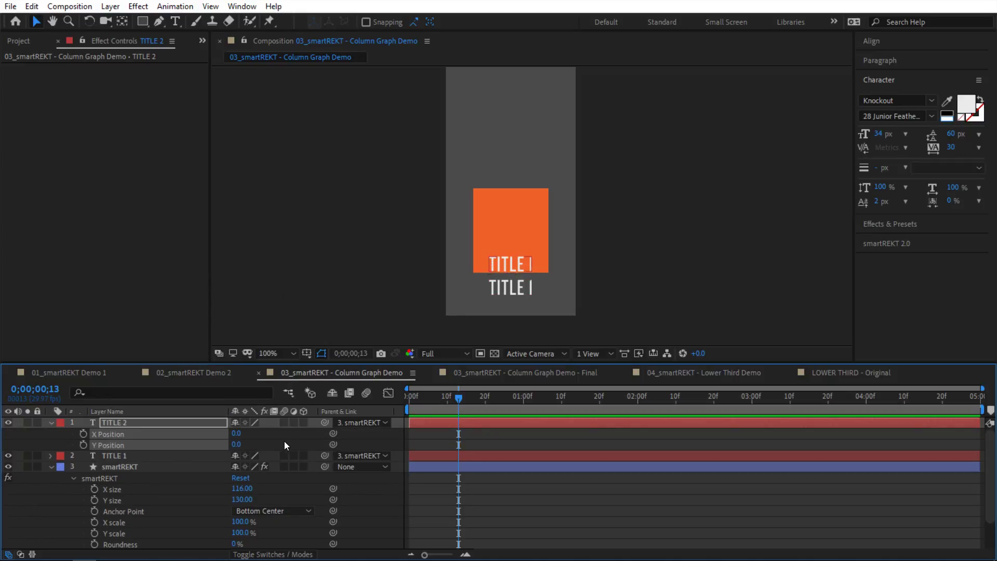
left_click_drag(237, 446, 261, 448)
key("ctrl+z")
left_click(318, 448)
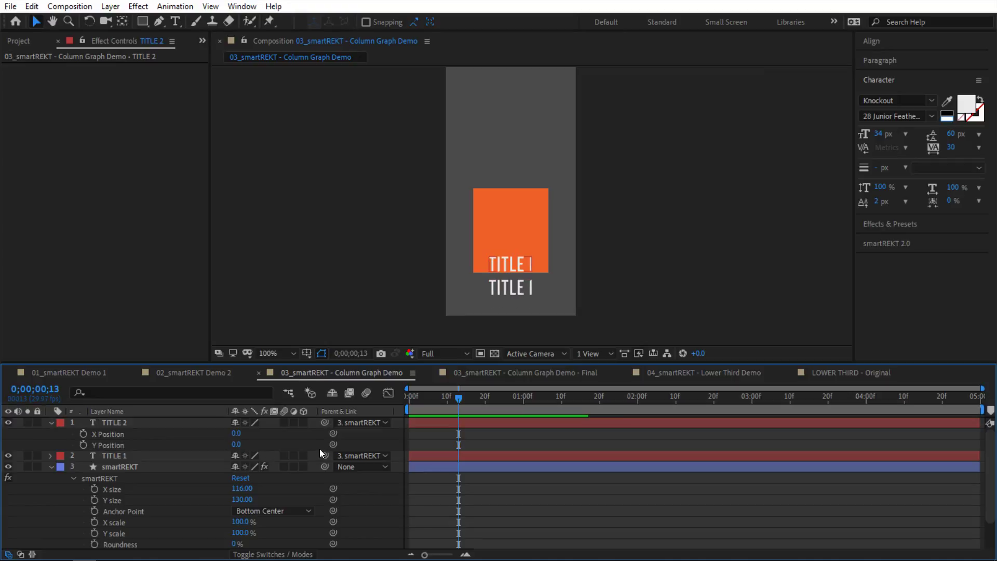
Step: Link TITLE 2's Y Position to the negative of smartREKT's Y size with an expression
left_click_drag(333, 445, 149, 501)
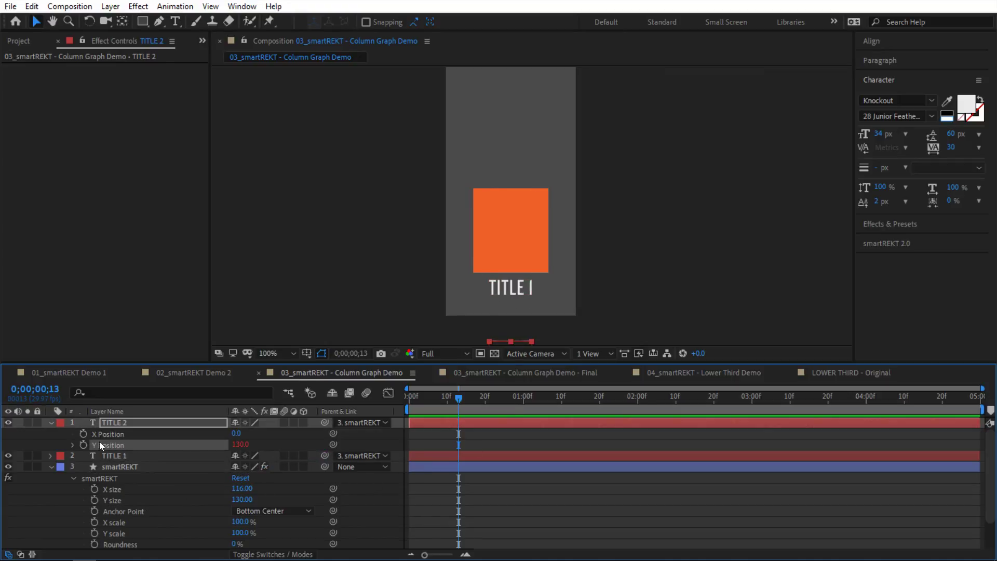
left_click(74, 444)
left_click(418, 454)
left_click(417, 456)
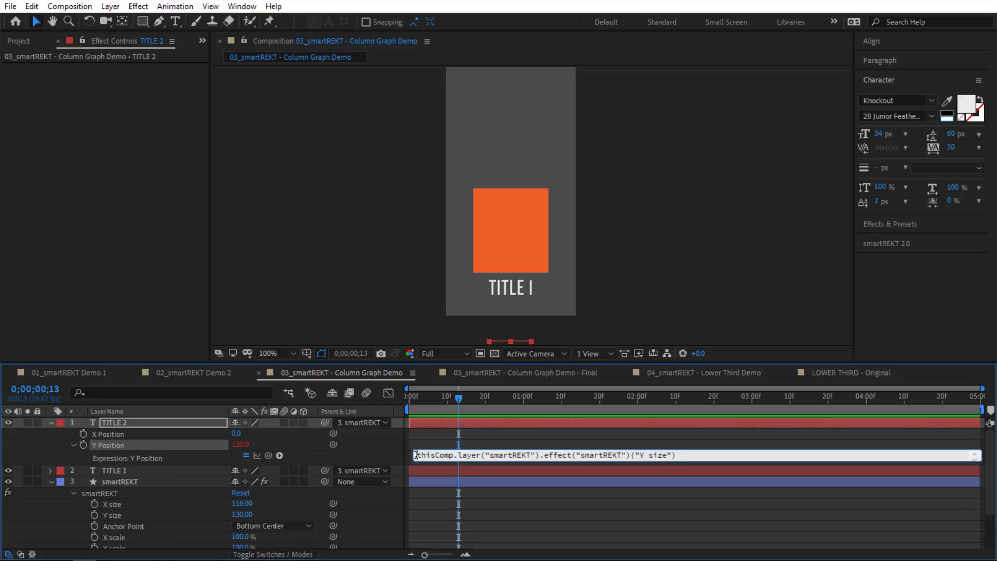
type("-")
left_click(397, 500)
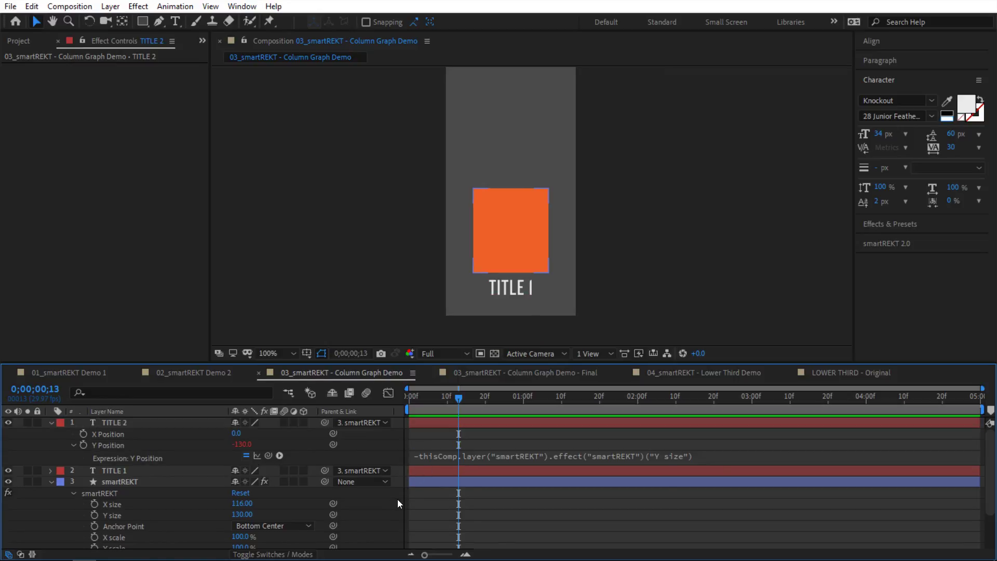
Step: Test that TITLE 2 follows a taller box, then undo back to height 130
left_click(50, 422)
left_click(114, 421)
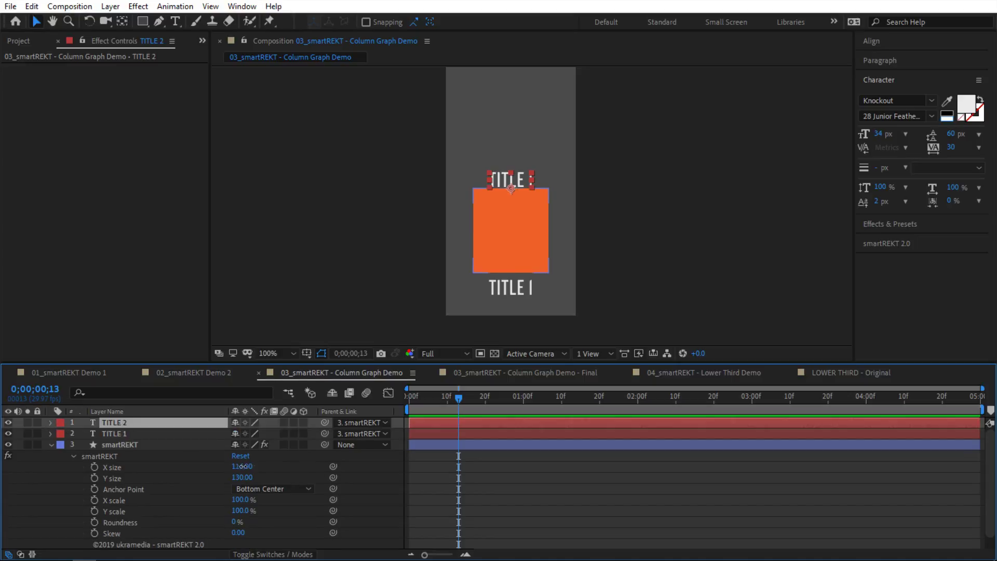
mouse_move(242, 466)
left_mouse_down()
mouse_move(280, 466)
mouse_move(240, 466)
left_mouse_up()
mouse_move(242, 477)
left_mouse_down()
mouse_move(285, 475)
mouse_move(225, 475)
mouse_move(306, 474)
mouse_move(243, 475)
left_mouse_up()
left_click_drag(242, 477, 290, 469)
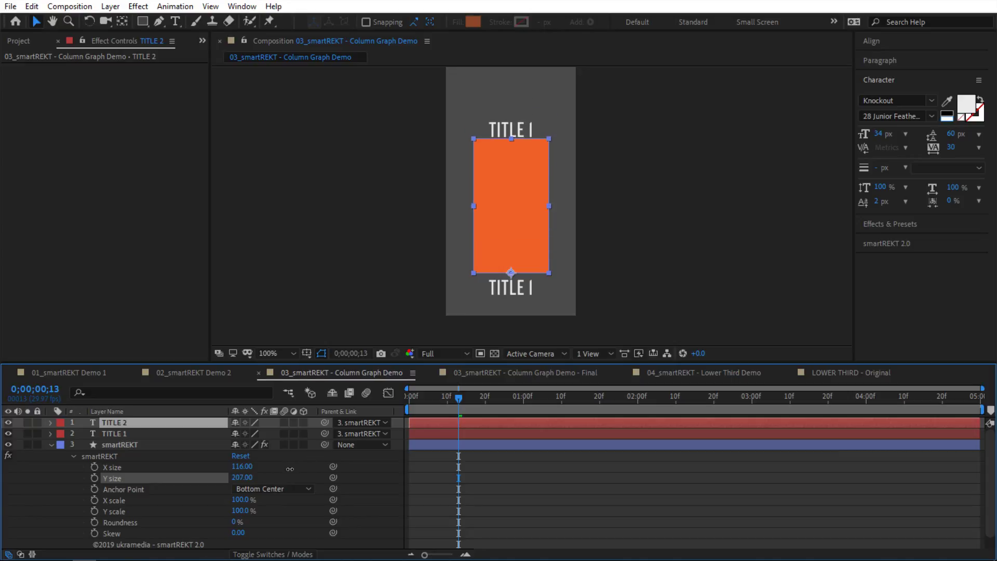
key("ctrl+z")
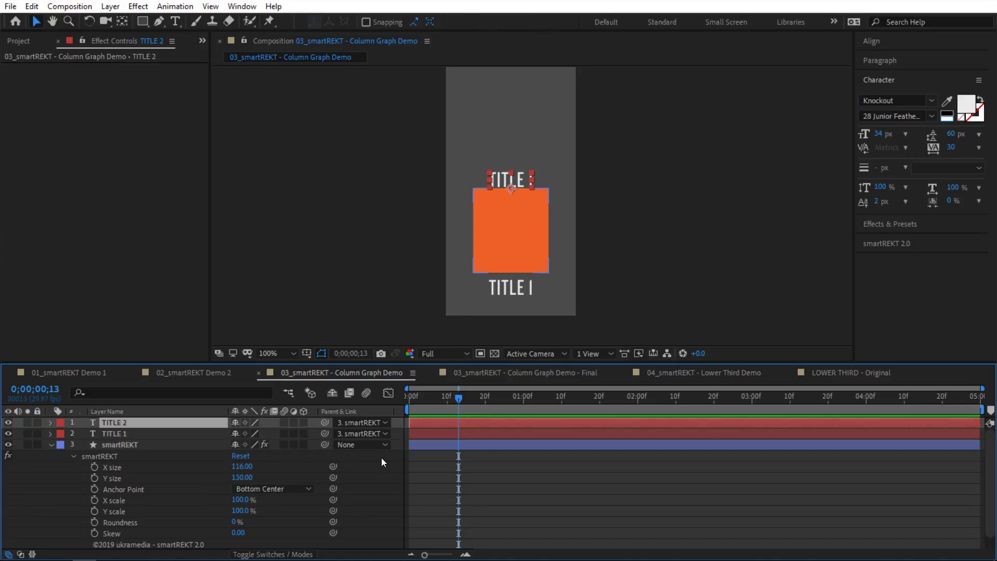
left_click(51, 424)
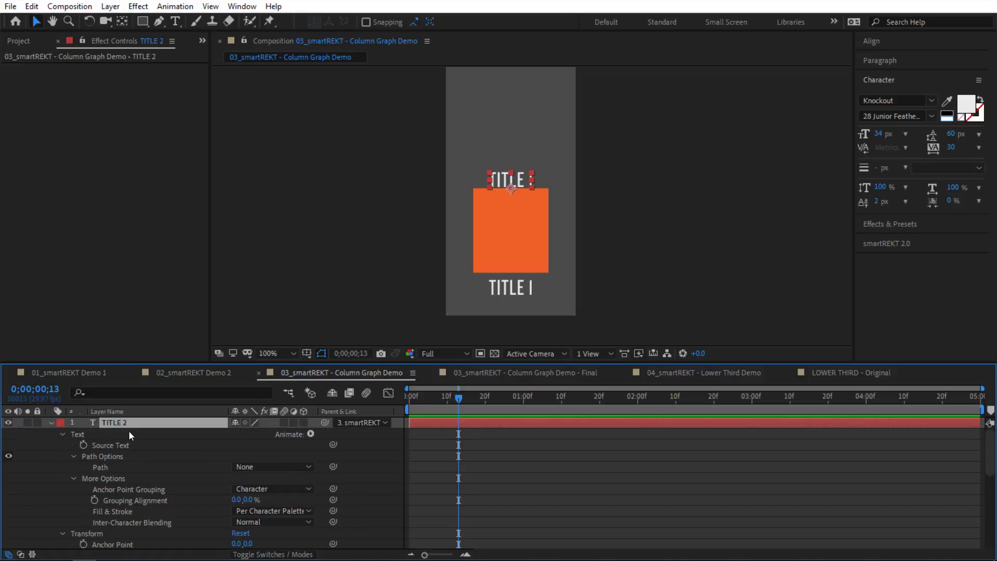
Step: Link TITLE 2's Source Text to the smartREKT box's Y size
left_click(135, 445)
key("s")
key("s")
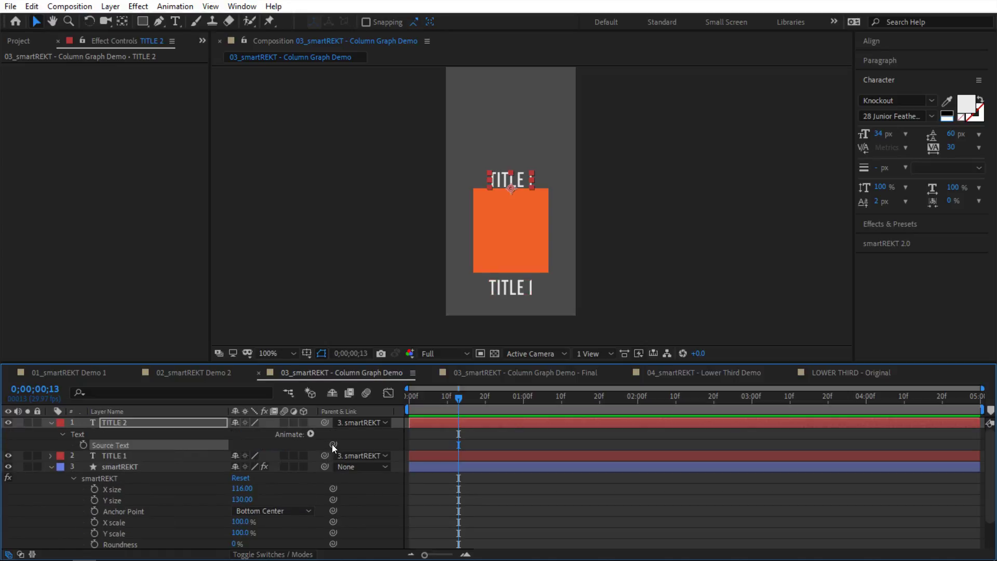
left_click_drag(332, 444, 142, 499)
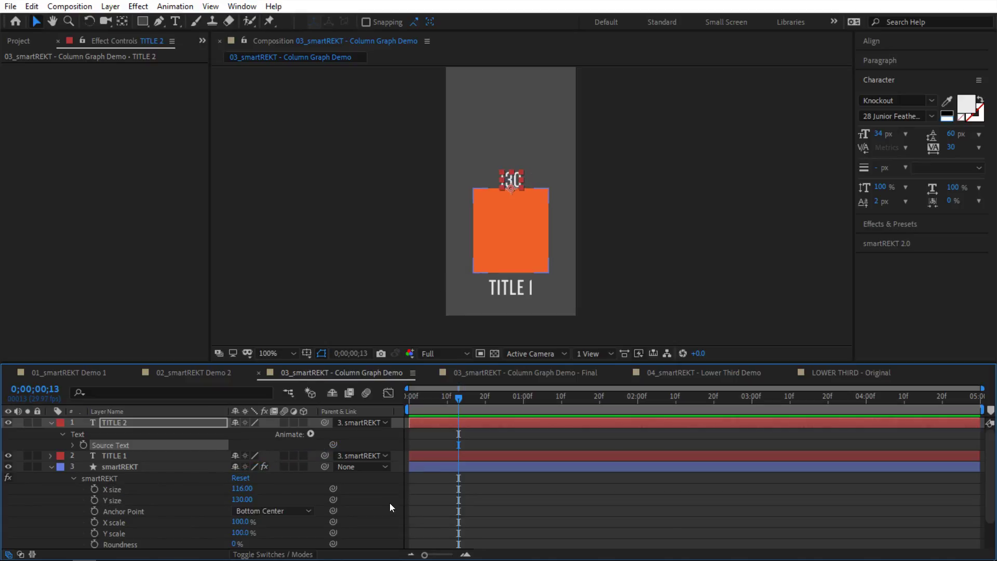
Step: Set the box's Y size to 181 so the label reads 181
left_click(218, 466)
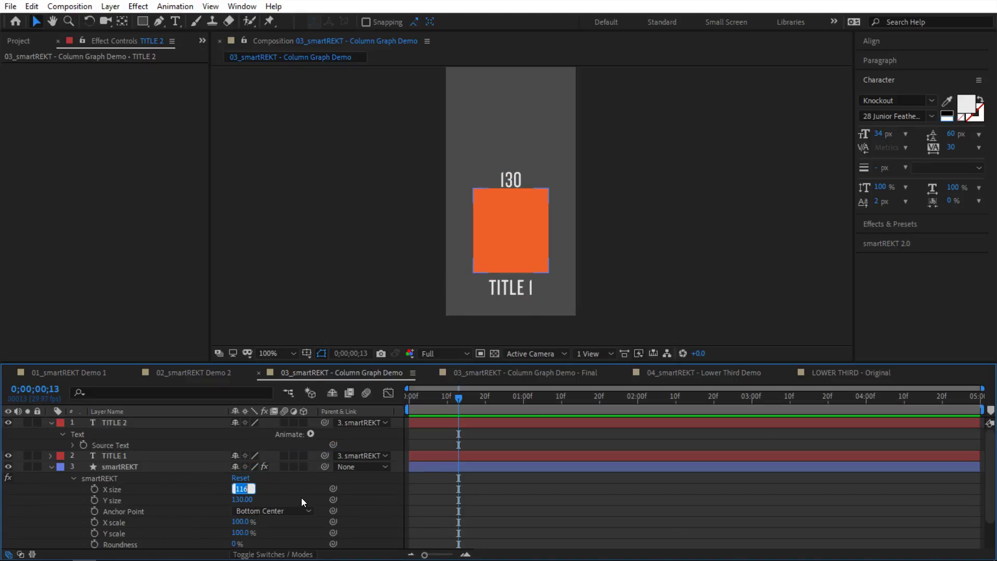
left_click_drag(243, 499, 261, 497)
left_click_drag(296, 487, 271, 496)
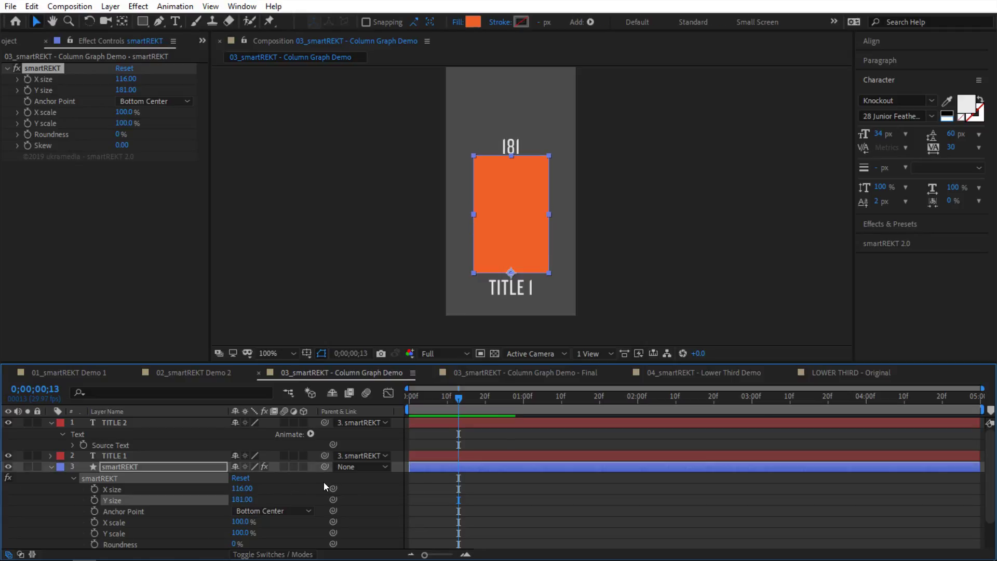
left_click(391, 485)
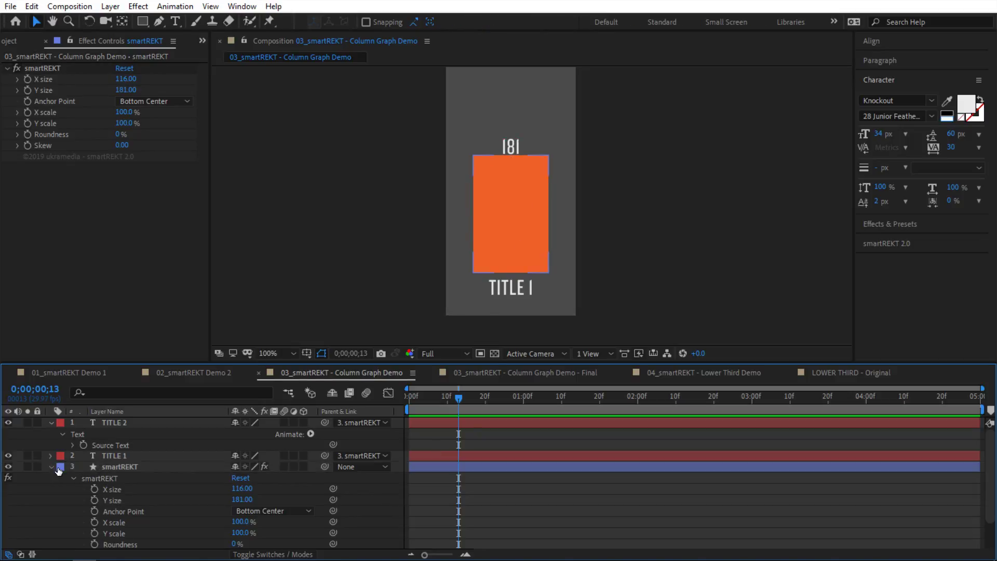
left_click(121, 468)
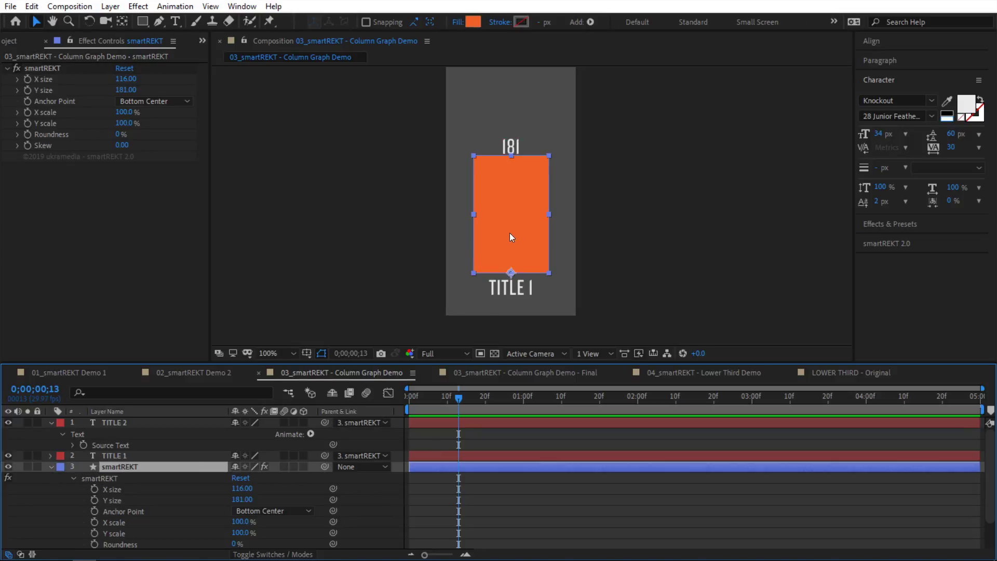
Step: Open Essential Graphics with 03_smartREKT - Column Graph Demo as the master composition
left_click(242, 6)
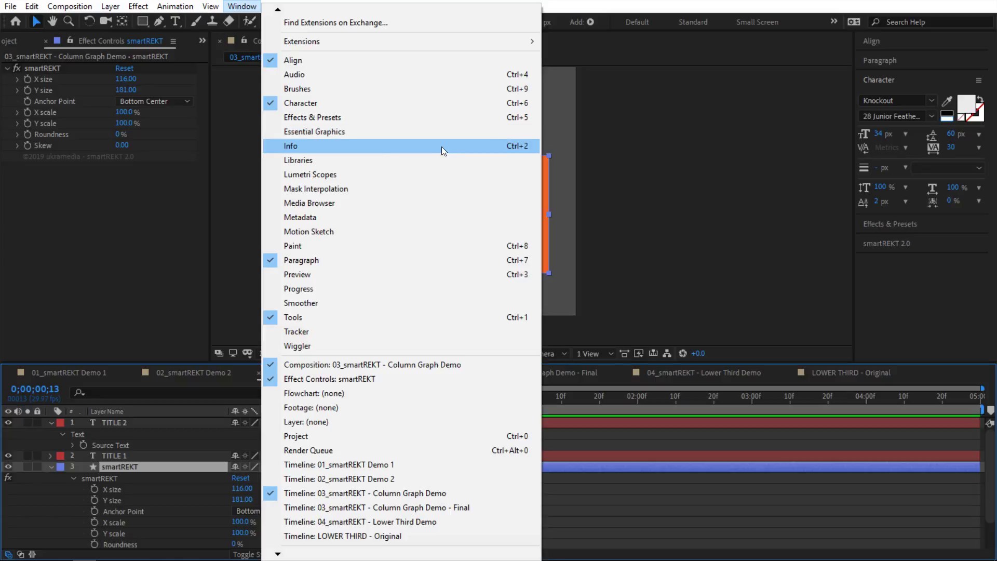
left_click(304, 132)
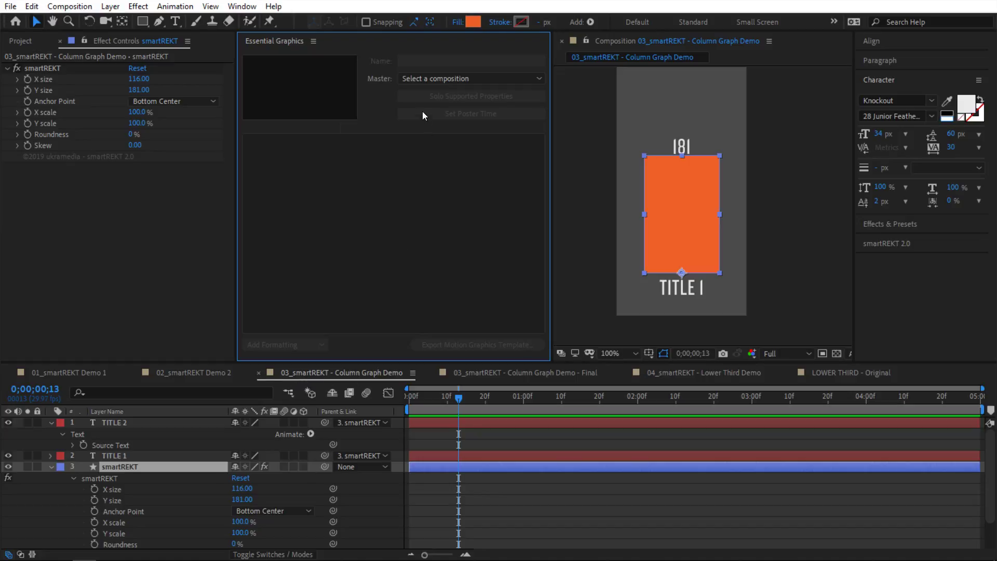
left_click(435, 80)
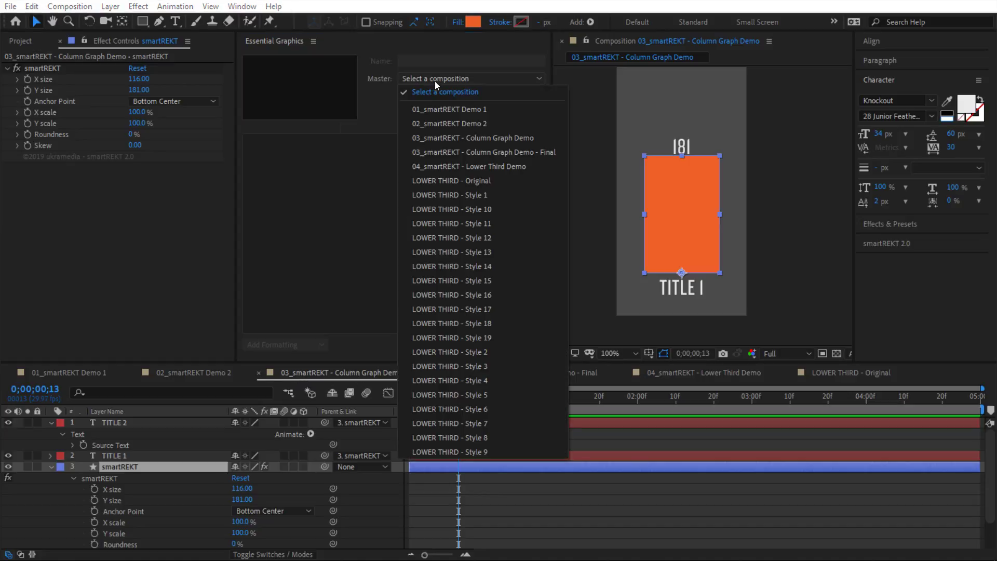
left_click(441, 138)
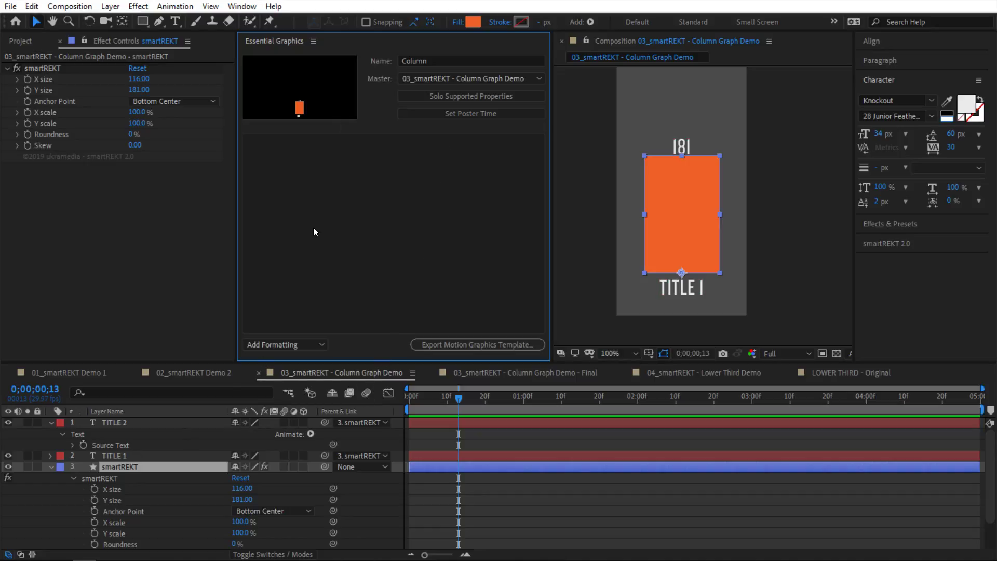
mouse_move(124, 444)
left_mouse_down()
mouse_move(308, 194)
mouse_move(156, 437)
mouse_move(138, 442)
left_mouse_up()
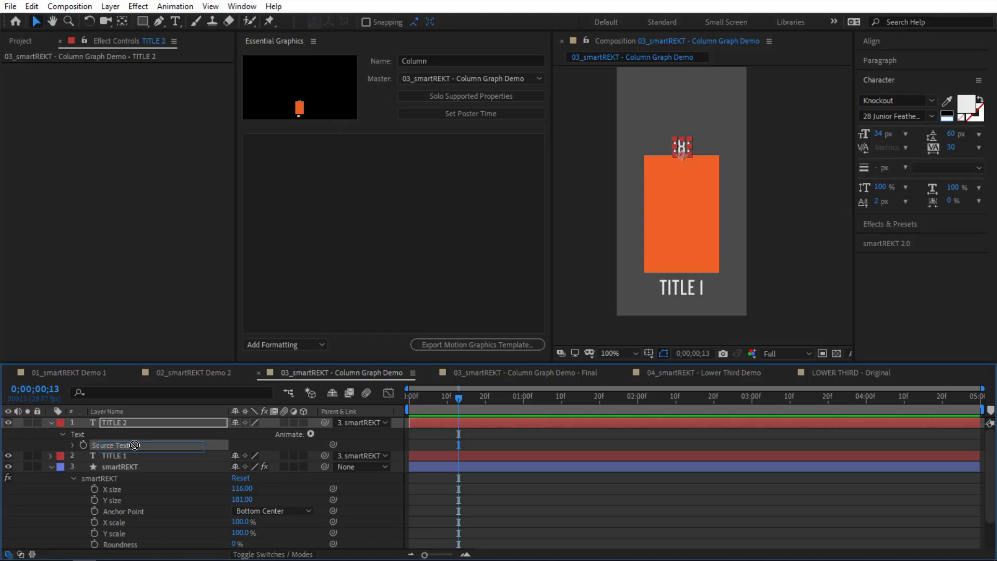
Step: Collapse TITLE 2 and reveal TITLE 1's Source Text property
left_click(138, 422)
left_click(51, 422)
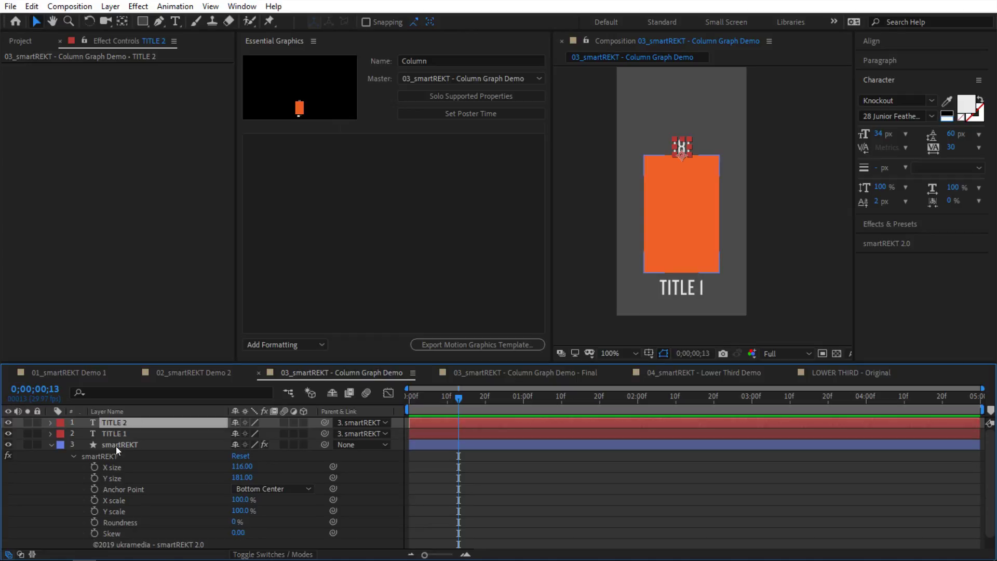
left_click(114, 433)
left_click(50, 433)
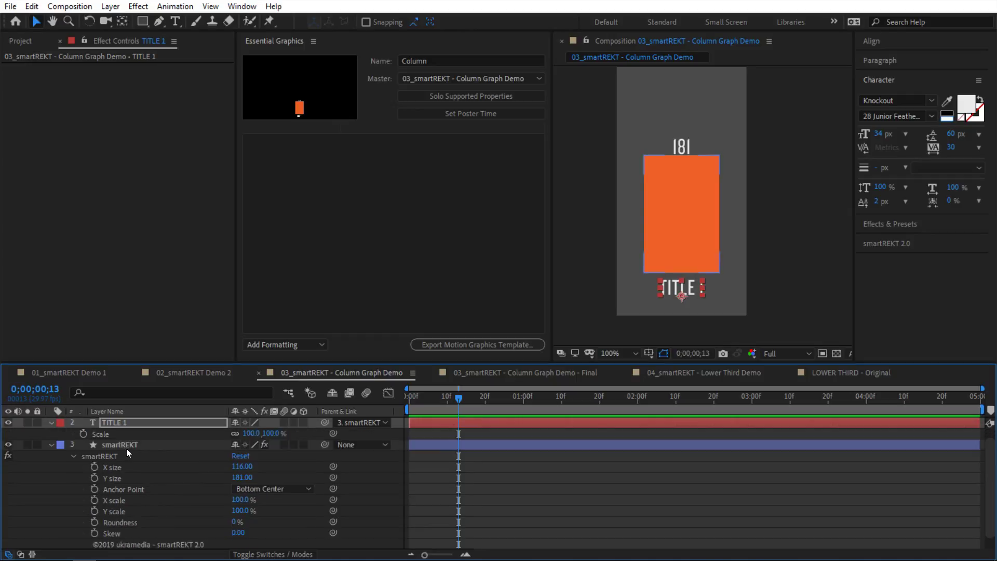
Step: Add TITLE 1's text as a 'Title' control, plus the box's X size and Y size
left_click_drag(125, 447, 317, 214)
left_click(270, 143)
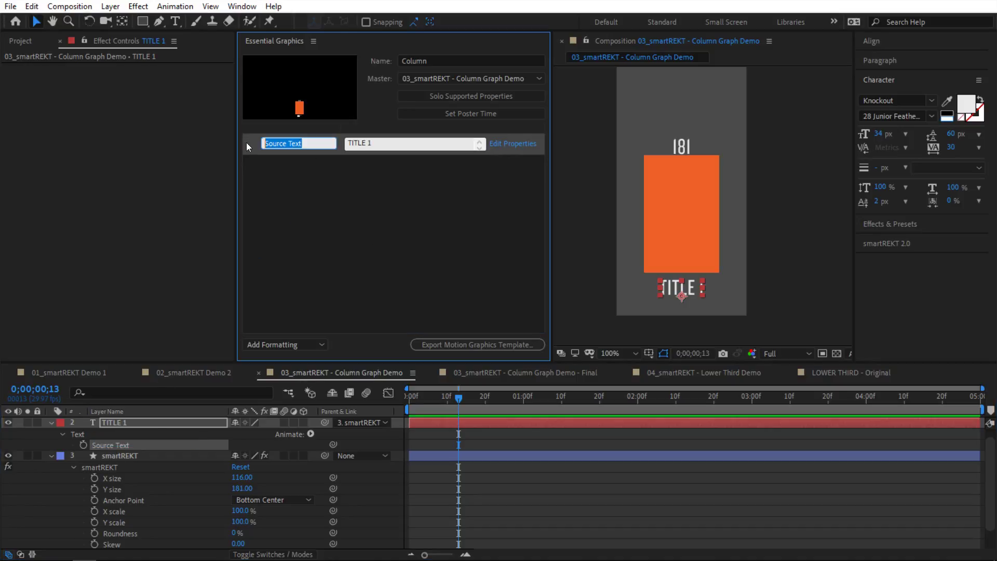
type("Title")
key("Return")
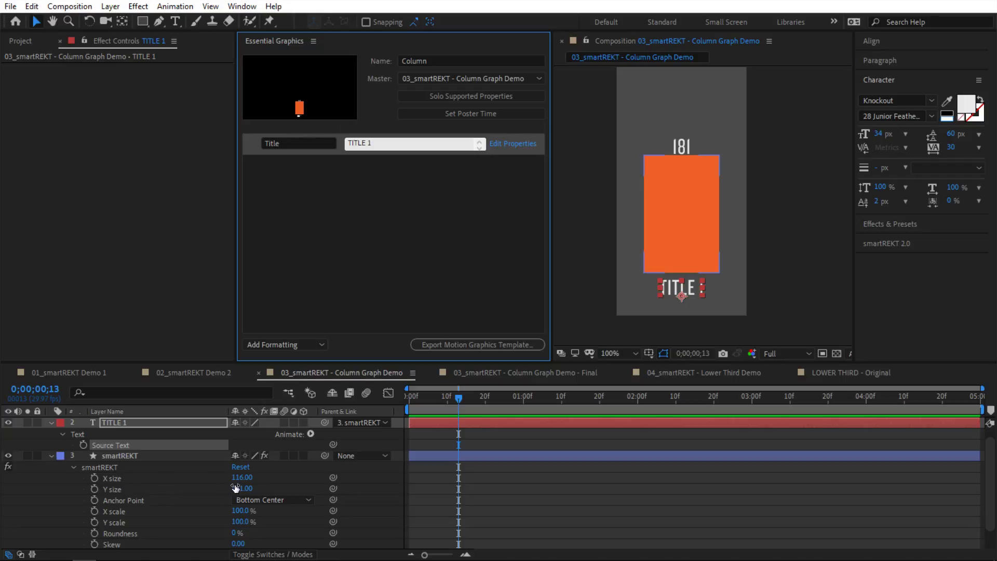
left_click_drag(129, 478, 315, 250)
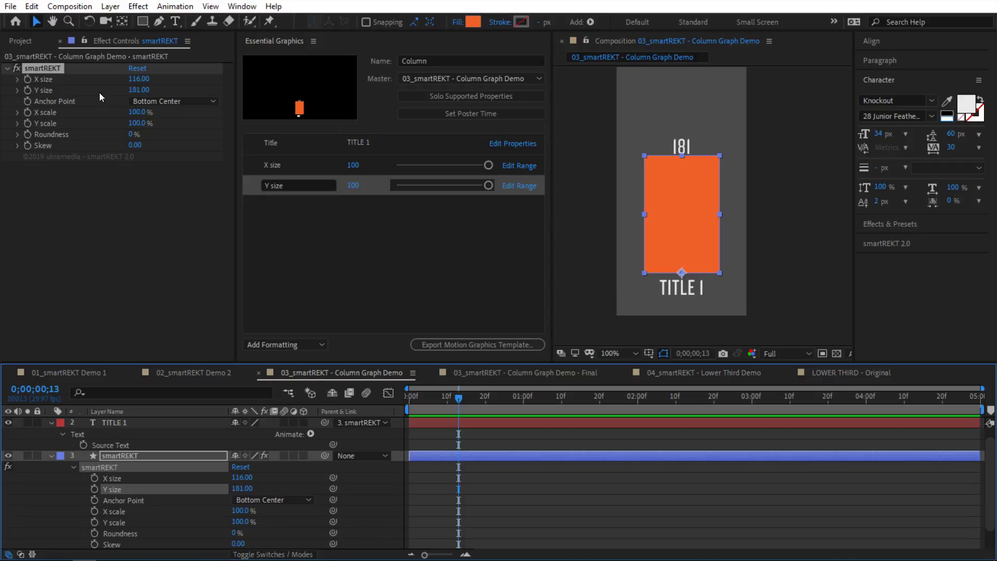
key("ctrl+0")
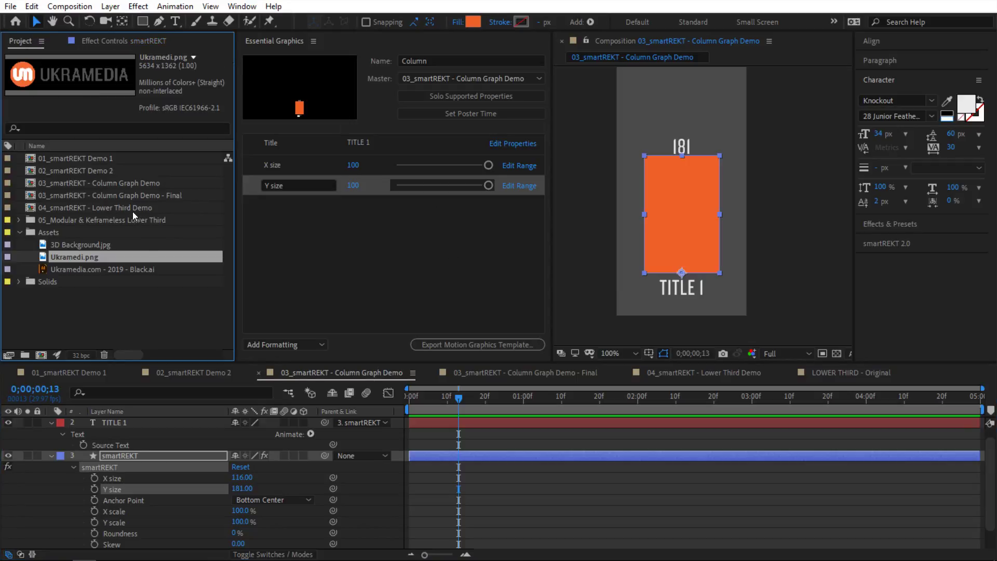
Step: Open the Column Graph Demo - Final comp and add the Column Graph Demo comp as a layer
double_click(142, 195)
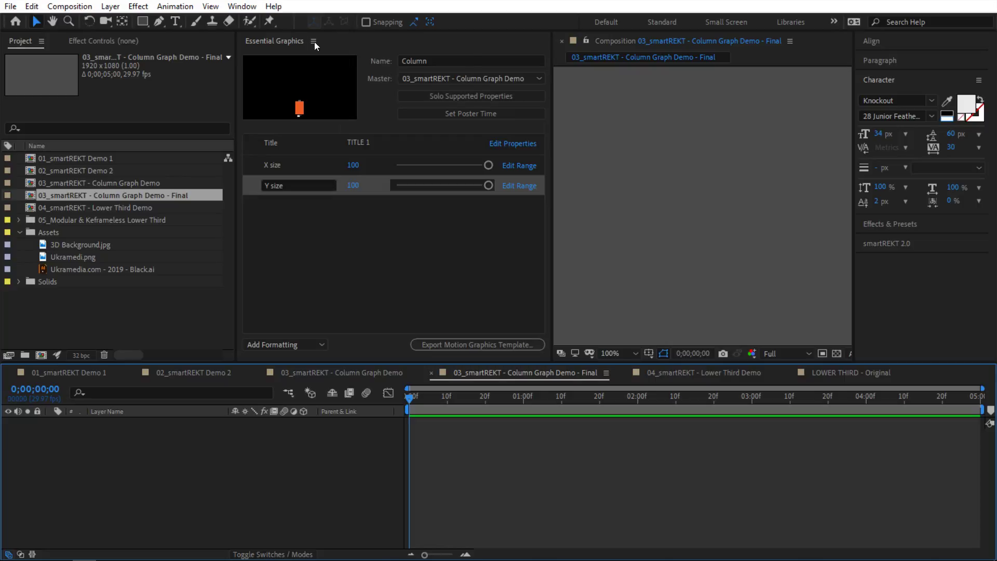
left_click(313, 42)
left_click(338, 44)
left_click_drag(111, 184, 481, 229)
Step: Centre the view at 100% and set the column's Master Properties size to 161 by 126
scroll(483, 233, "down", 2)
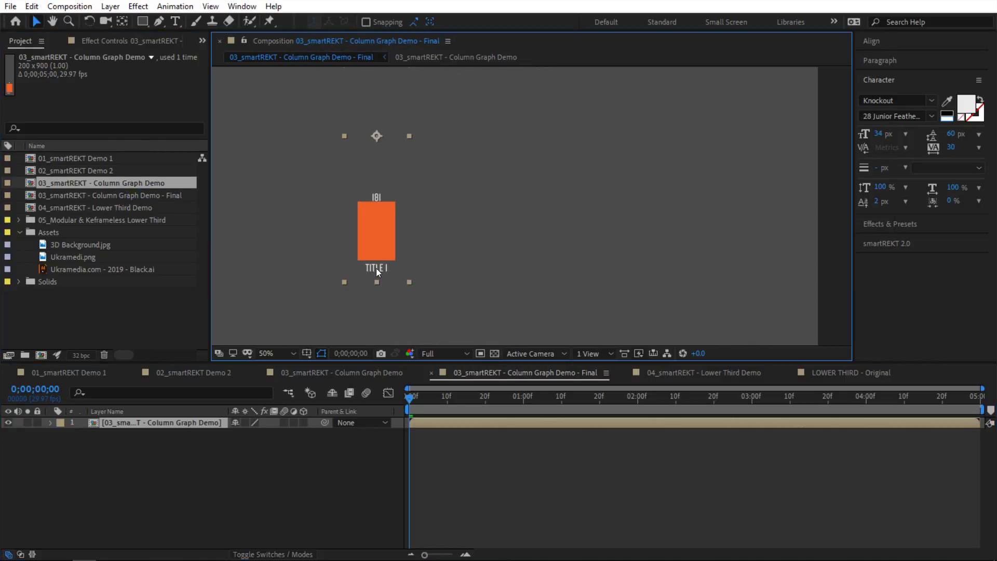
key("period")
key("h")
left_click_drag(344, 255, 521, 217)
key("v")
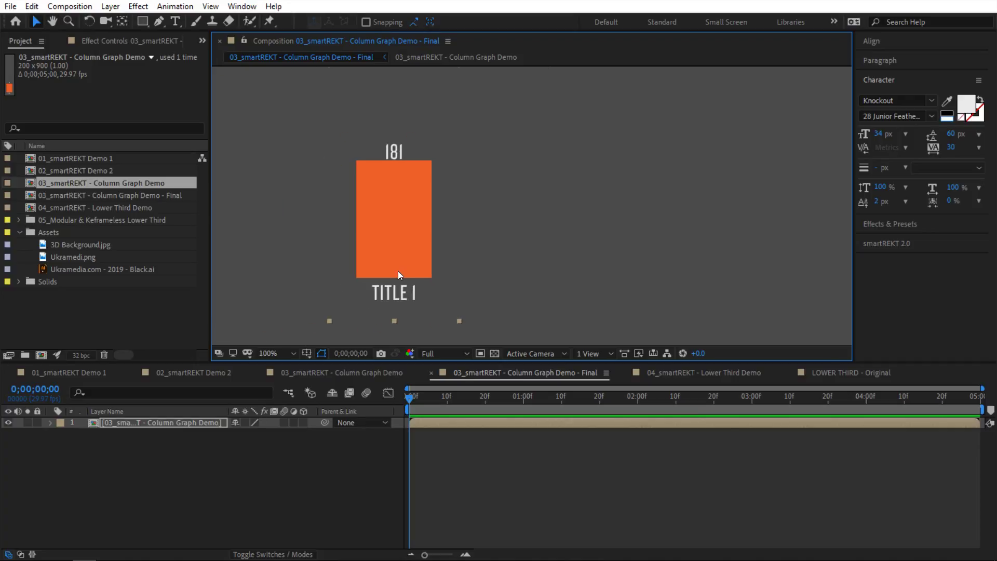
left_click(51, 423)
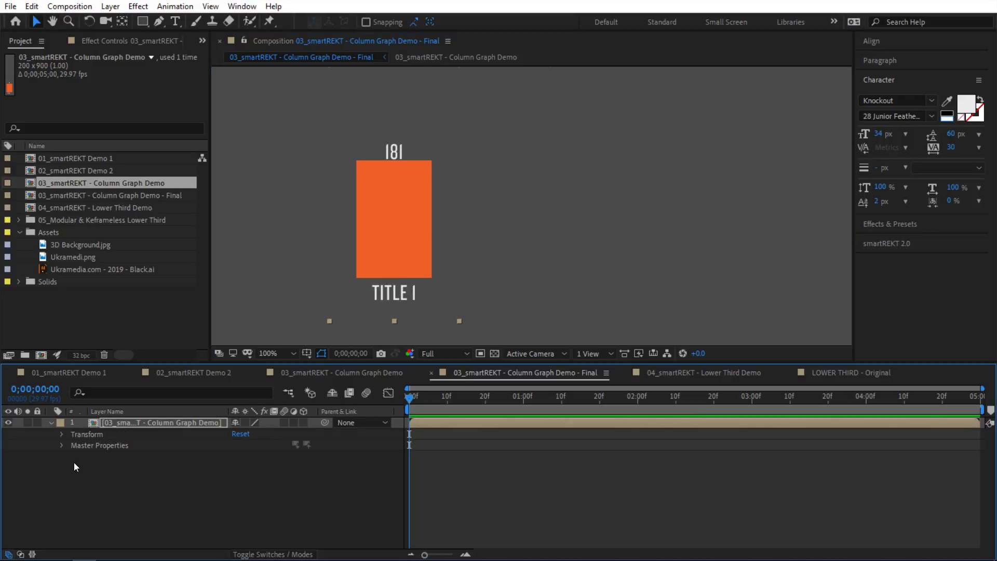
left_click(61, 445)
left_click_drag(244, 466, 214, 484)
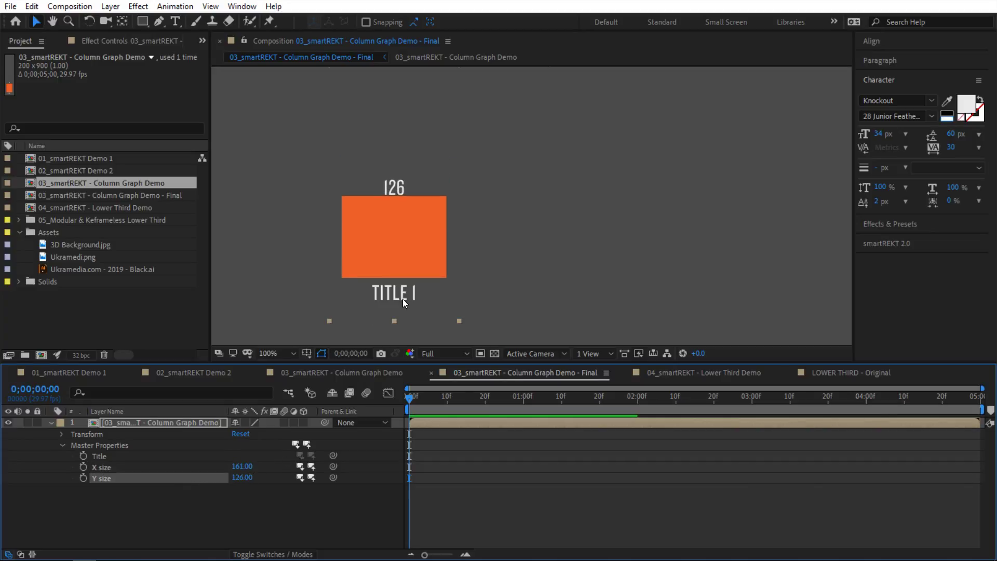
Step: Change the column's Title to 'DATA 1'
right_click(94, 453)
left_click(139, 307)
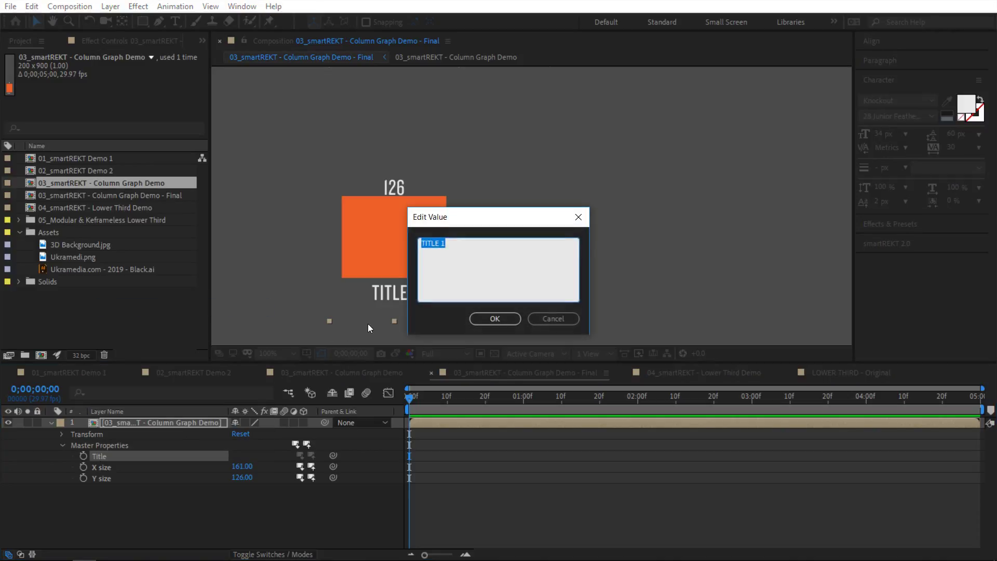
type("DATA 1")
left_click(495, 318)
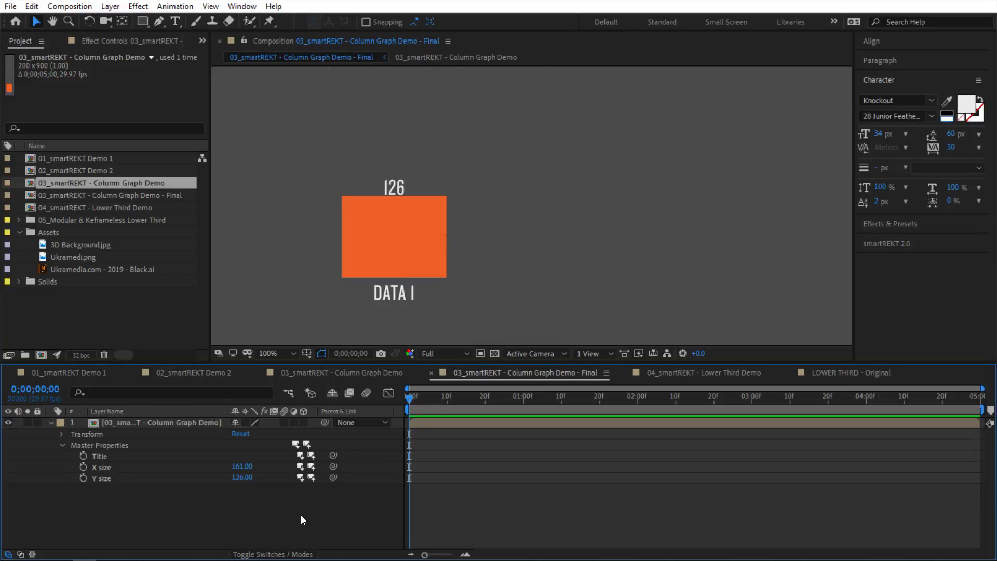
Step: Resize the column to 91 by 202, then duplicate it and move the copy right
left_click_drag(242, 477, 210, 469)
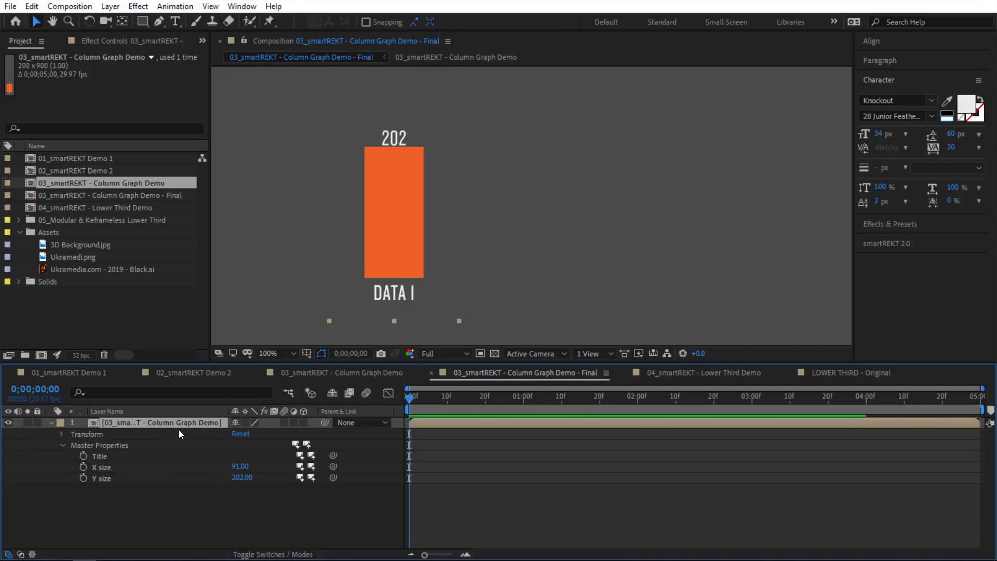
key("ctrl+d")
left_click_drag(396, 257, 465, 257)
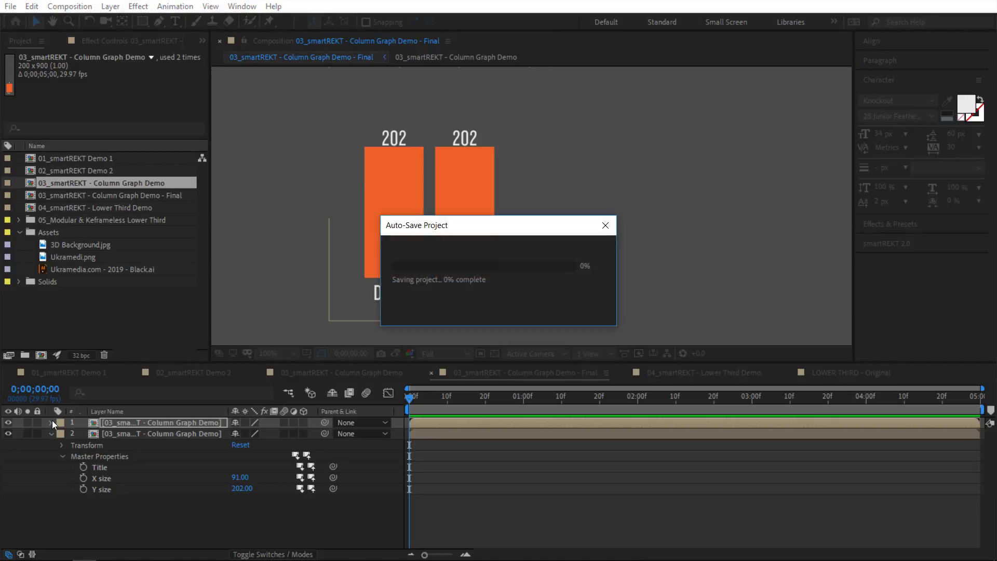
Step: Shorten the second bar to 146 and retitle it DATA 2
left_click(51, 433)
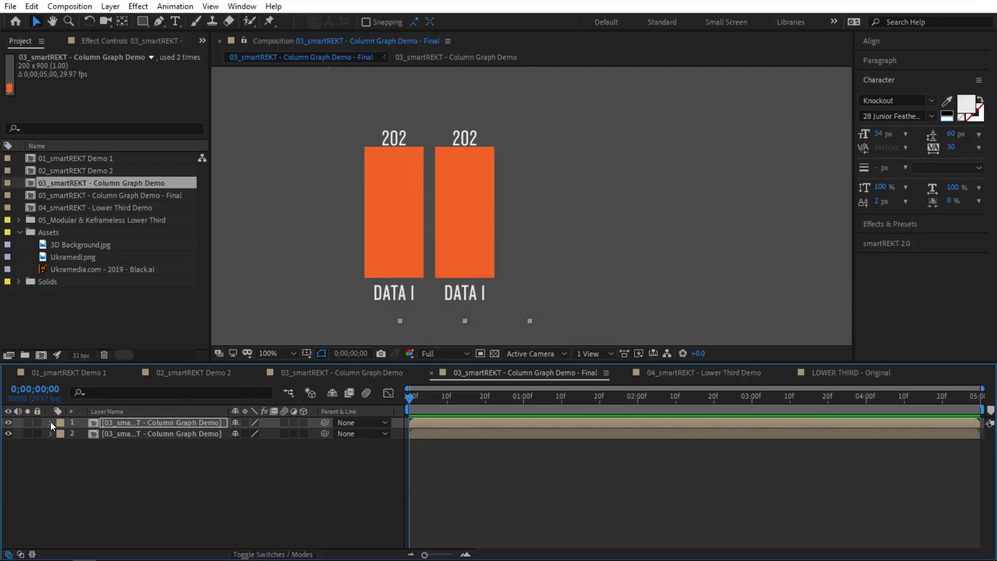
left_click(51, 421)
left_click(63, 445)
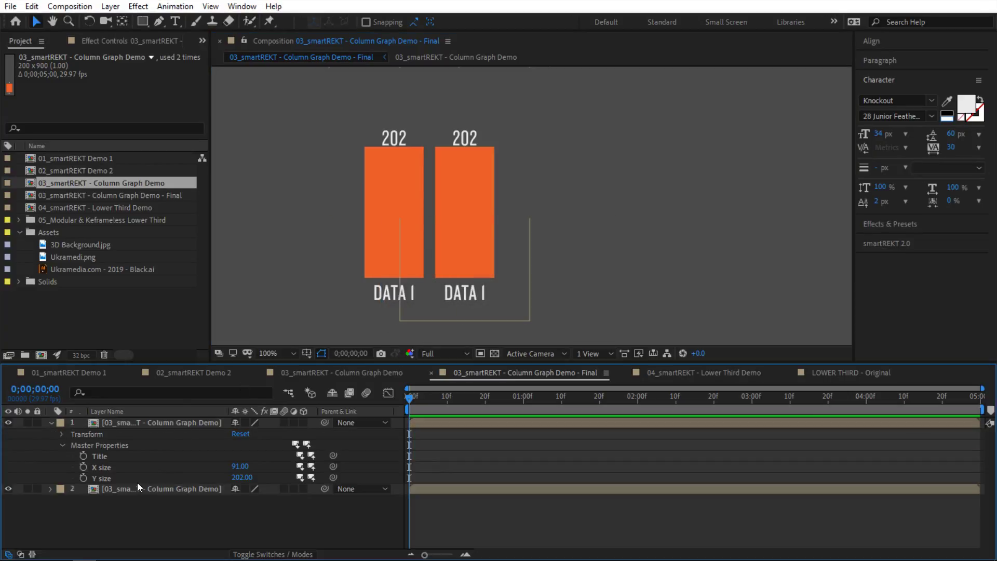
left_click_drag(241, 479, 109, 481)
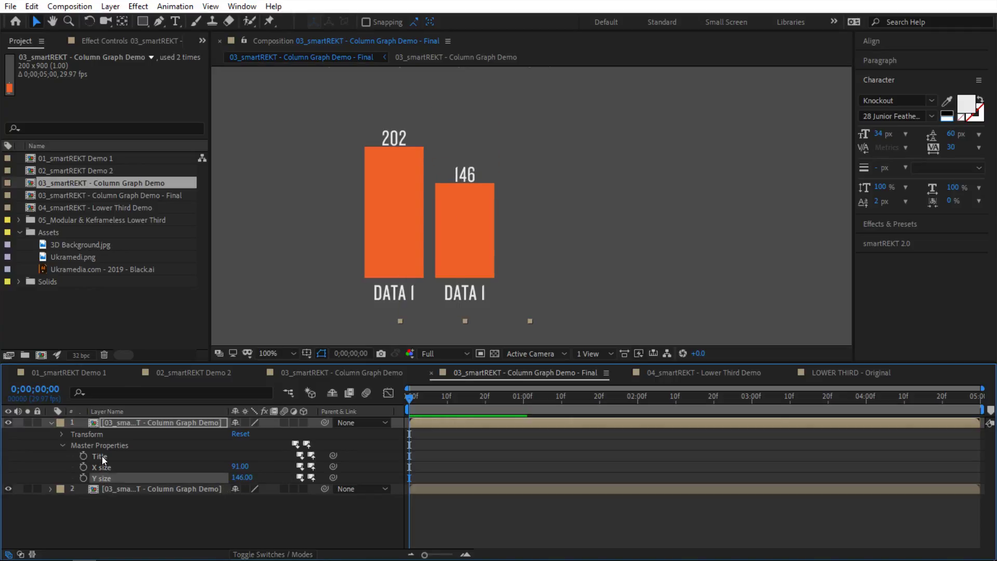
right_click(105, 455)
left_click(167, 315)
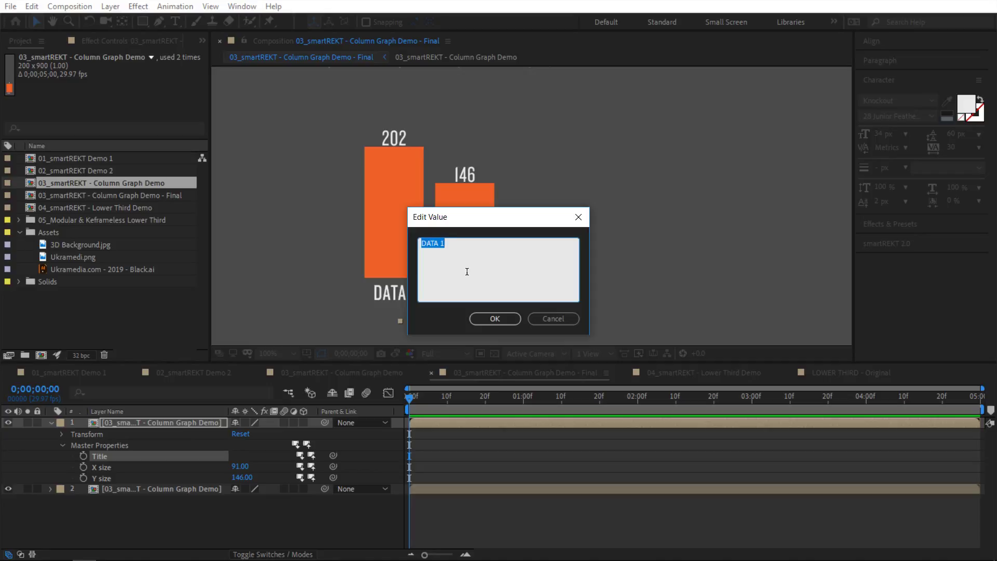
type("DATA 2")
left_click(495, 318)
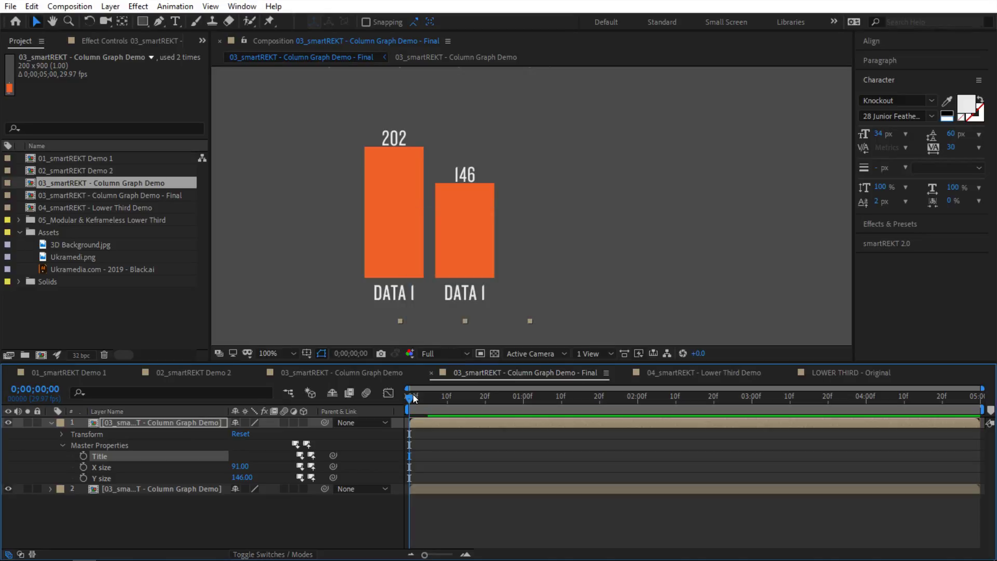
Step: Duplicate the DATA 2 bar and move the copy right as a third bar
left_click(242, 516)
left_click(480, 254)
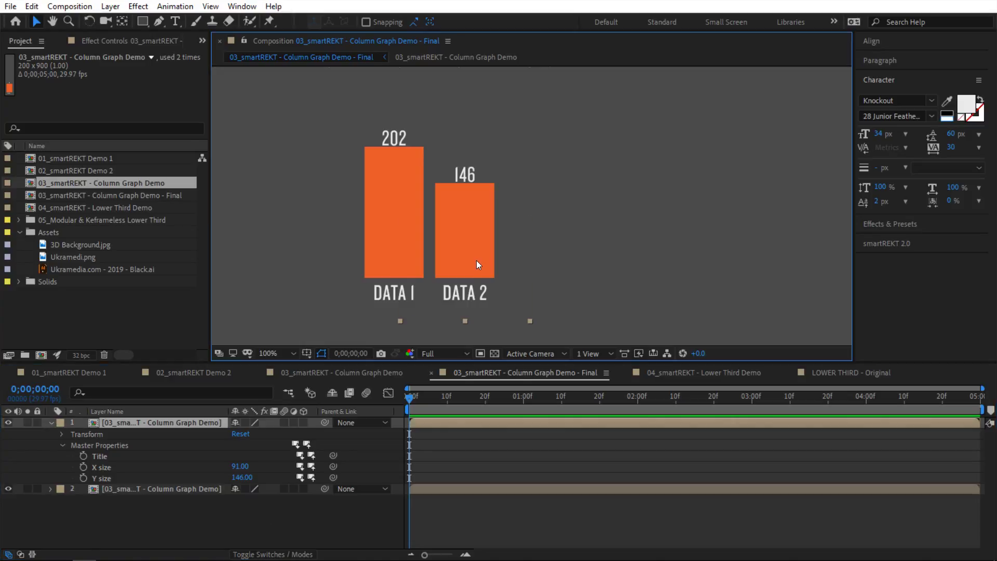
key("ctrl+d")
left_click_drag(474, 261, 545, 261)
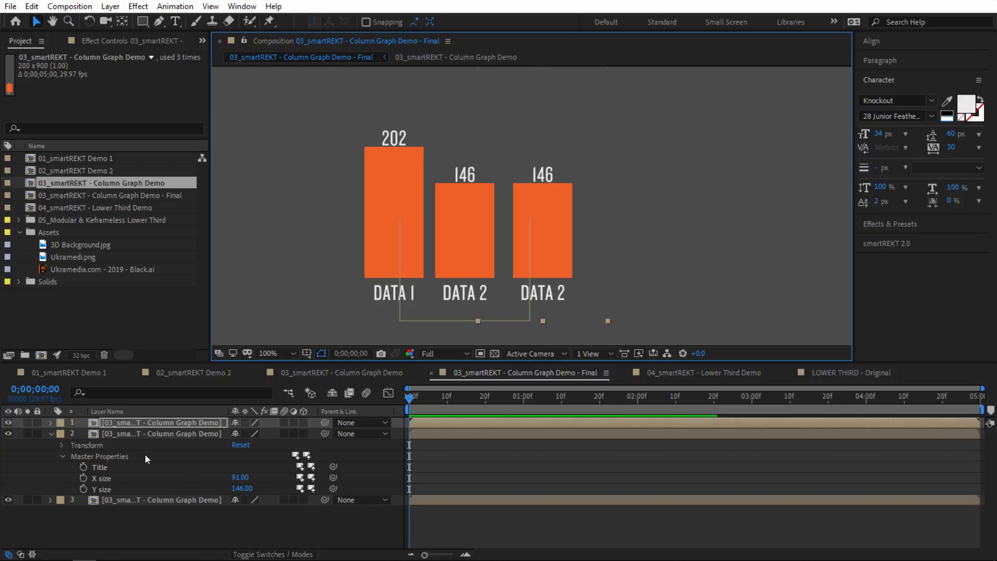
Step: Change the third bar's title to DATA 3
left_click(51, 433)
left_click(51, 422)
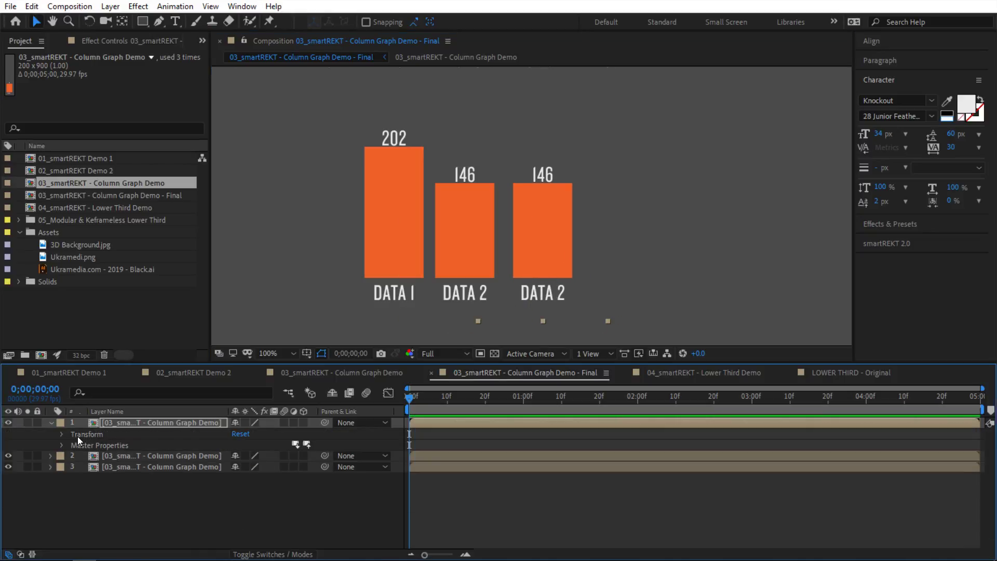
left_click(62, 445)
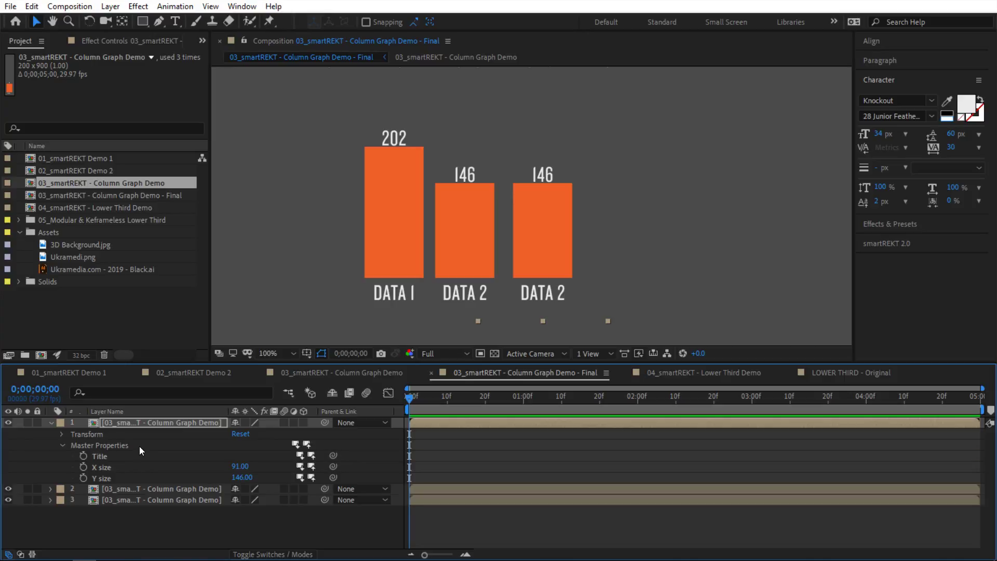
right_click(110, 459)
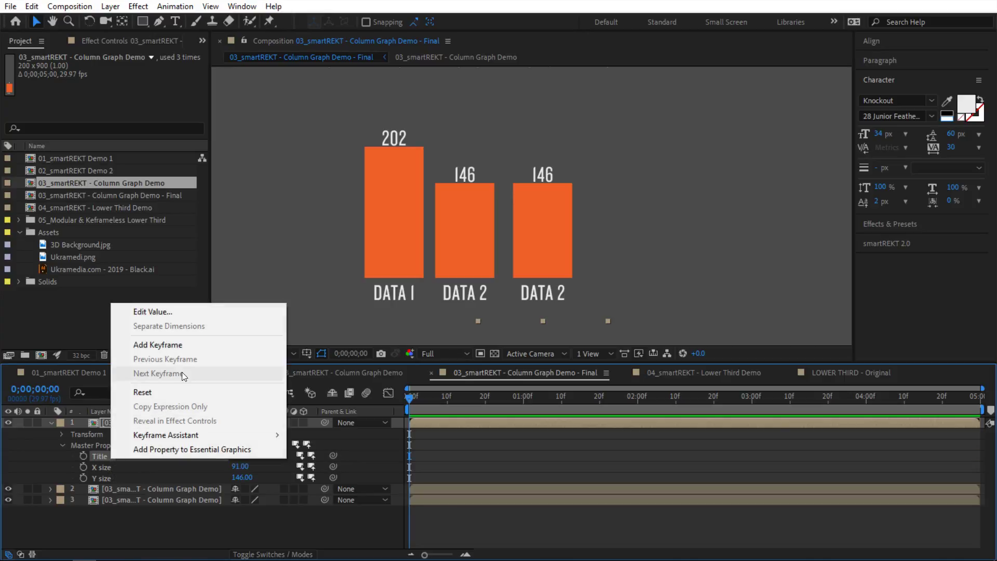
left_click(190, 313)
left_click(443, 245)
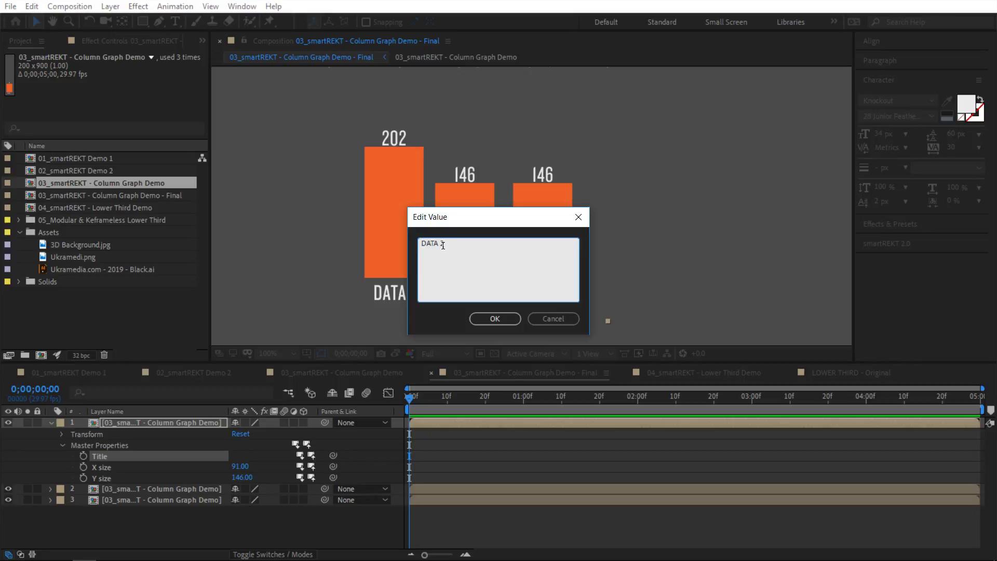
double_click(443, 245)
type("3")
left_click(497, 319)
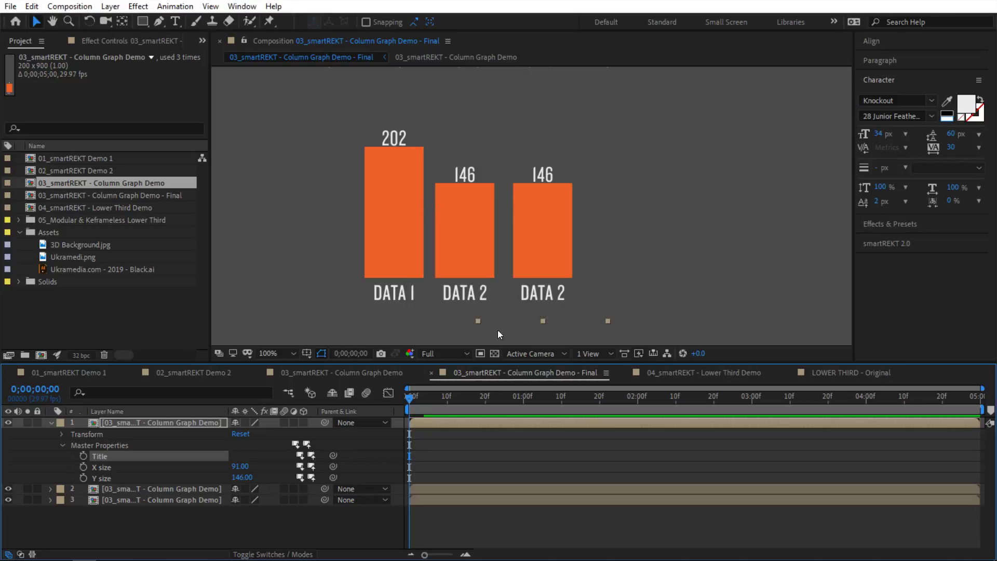
Step: Distribute the three bars evenly apart
left_click_drag(660, 223, 382, 275)
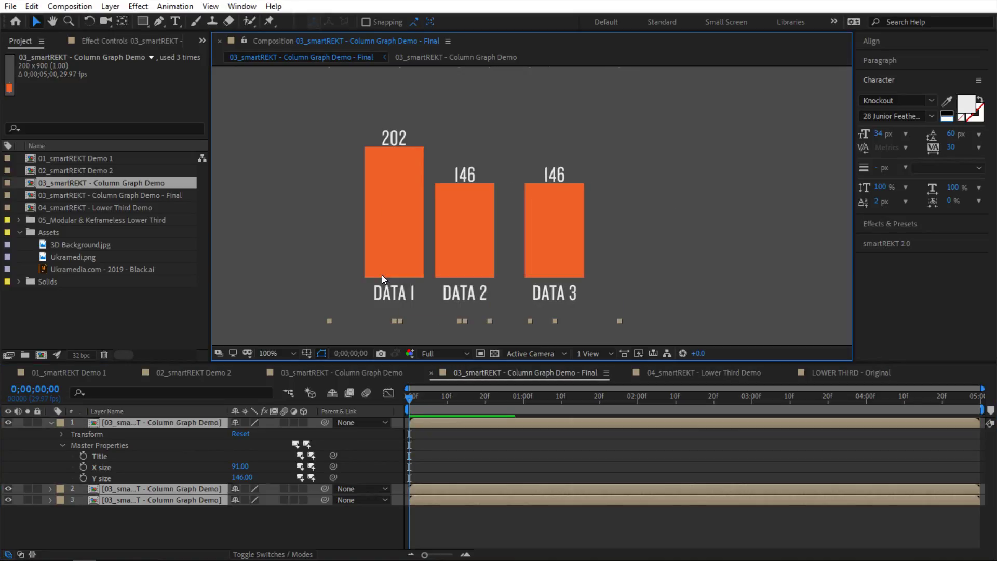
left_click(877, 41)
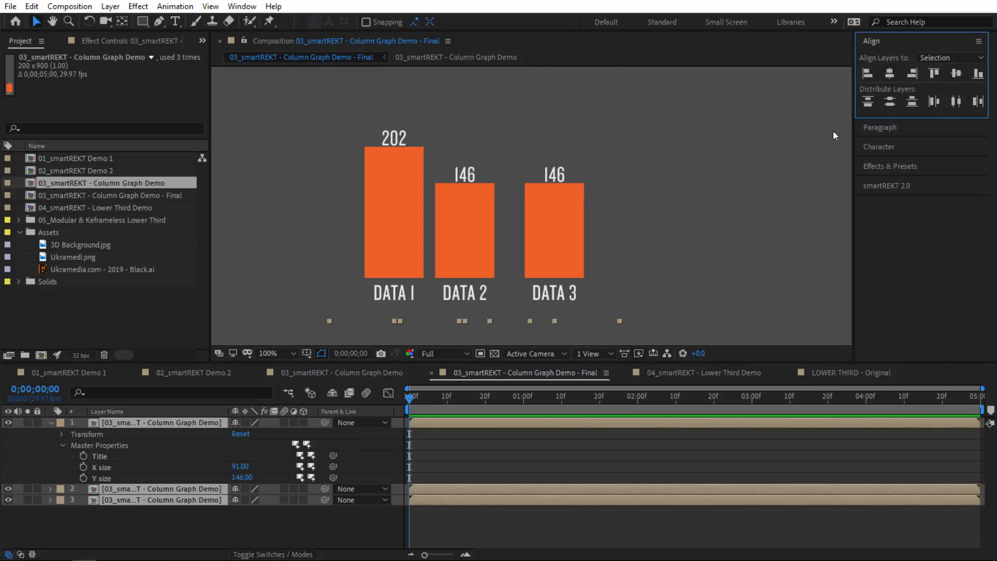
left_click(955, 101)
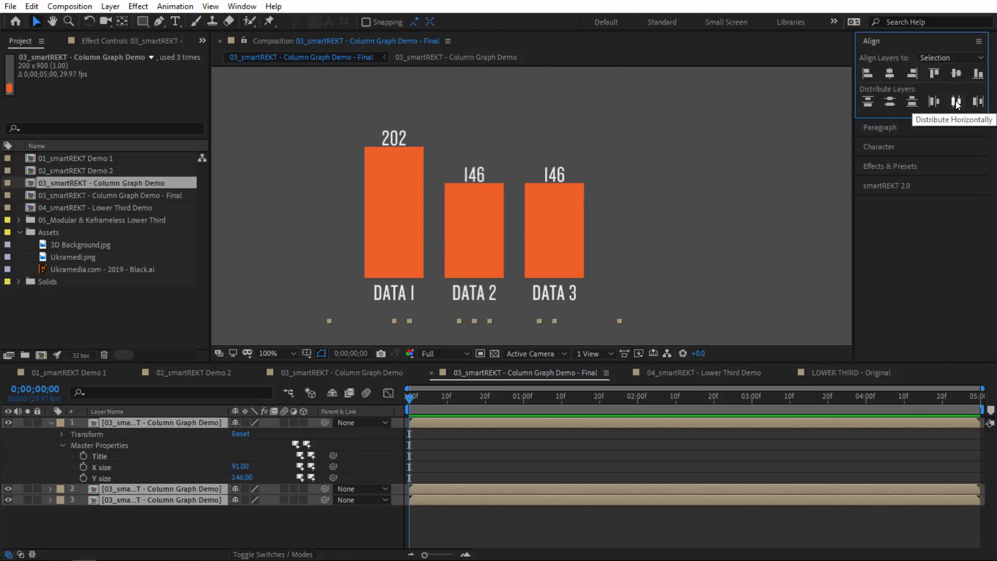
left_click(696, 230)
Step: Raise the DATA 3 bar to 321, then switch to the 04_smartREKT - Lower Third Demo composition
scroll(630, 239, "down", 2)
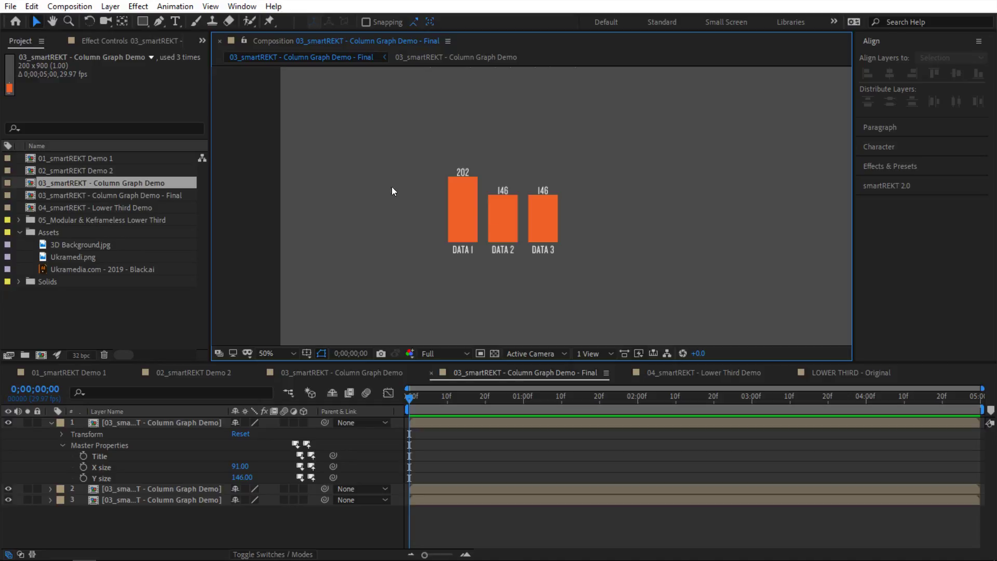
left_click(542, 215)
left_click_drag(243, 478, 342, 463)
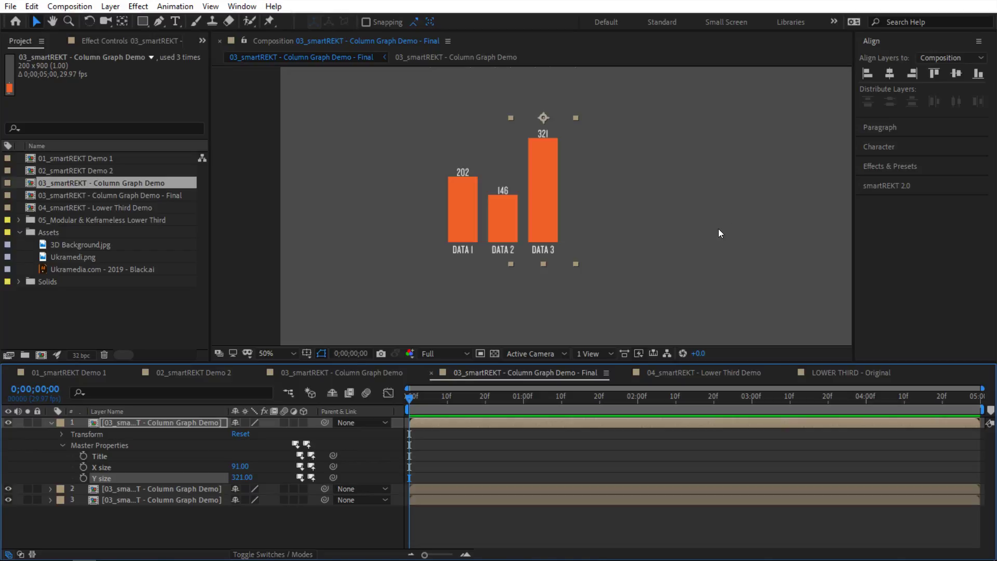
left_click_drag(689, 190, 448, 278)
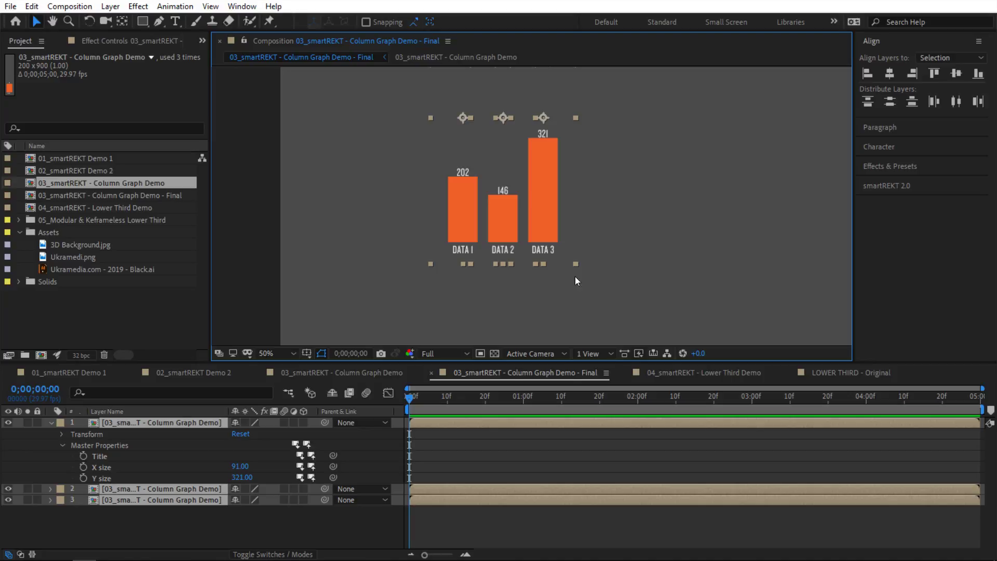
left_click(697, 375)
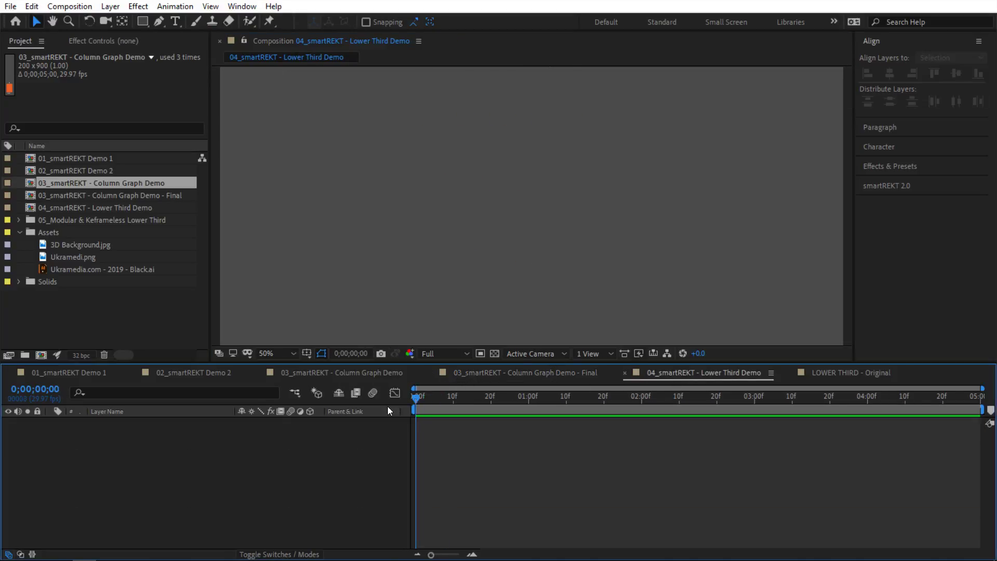
Step: Create a new text layer in the composition containing the pasted name
scroll(486, 307, "down", 2)
scroll(486, 305, "up", 2)
scroll(486, 305, "down", 2)
scroll(498, 297, "up", 2)
scroll(509, 206, "down", 2)
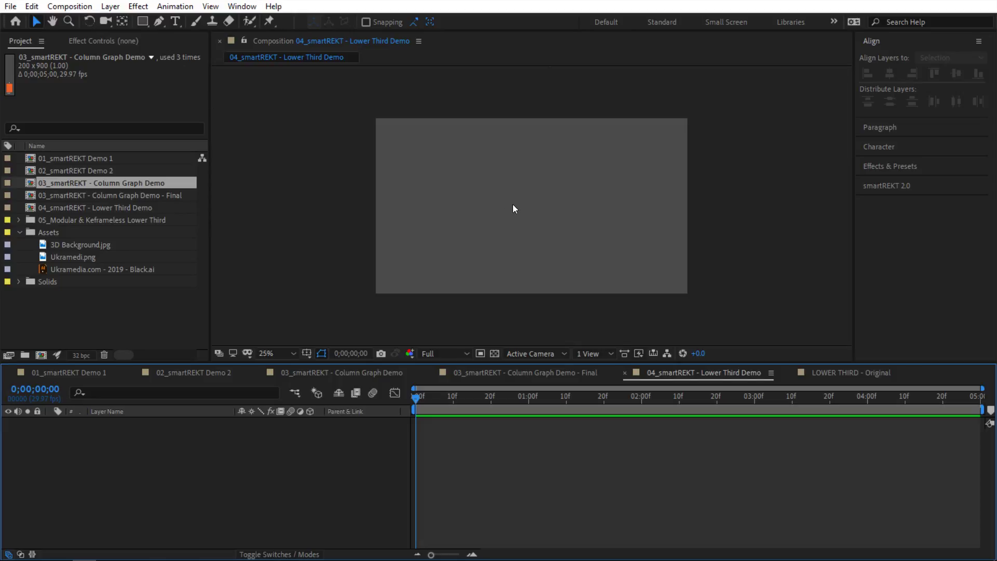
left_click(175, 21)
scroll(469, 224, "up", 2)
left_click(457, 192)
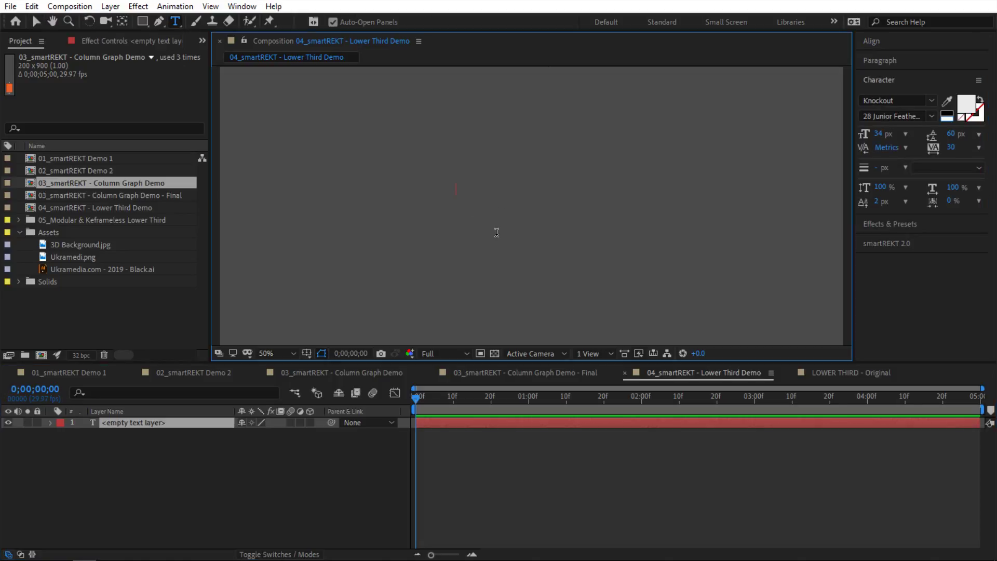
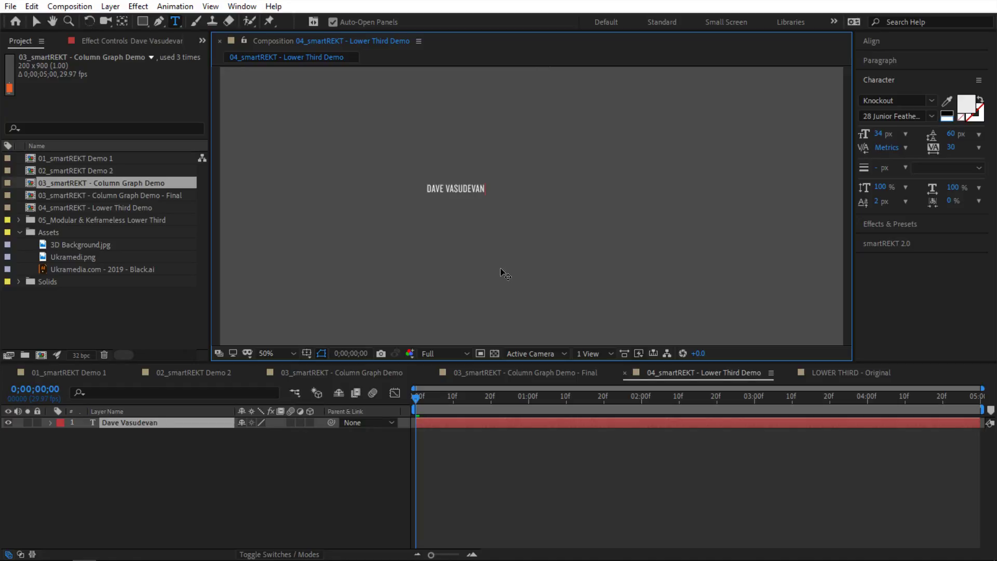
left_click(36, 21)
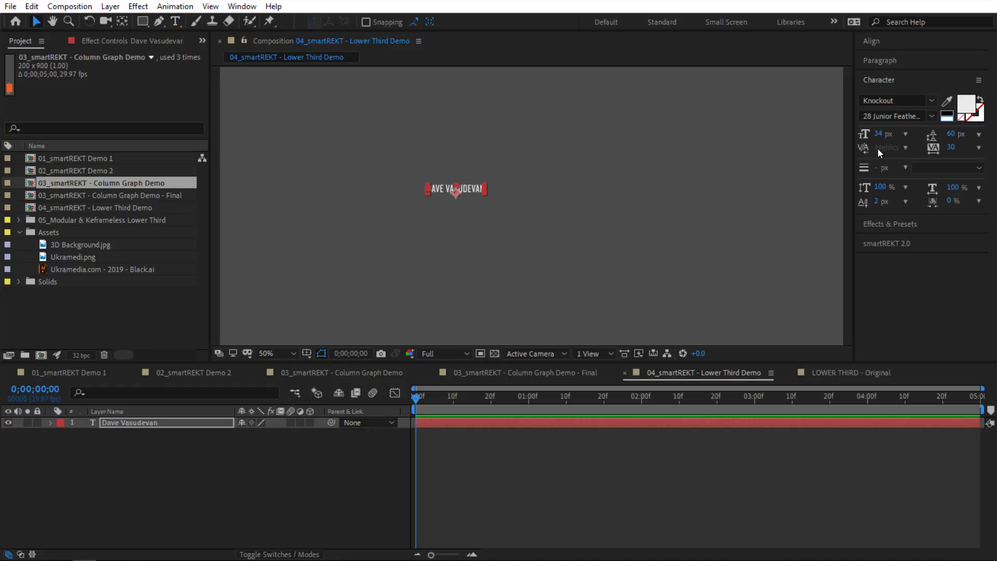
Step: Enlarge the name text to about 93 px, left-align it, and move it left
left_click_drag(878, 133, 914, 132)
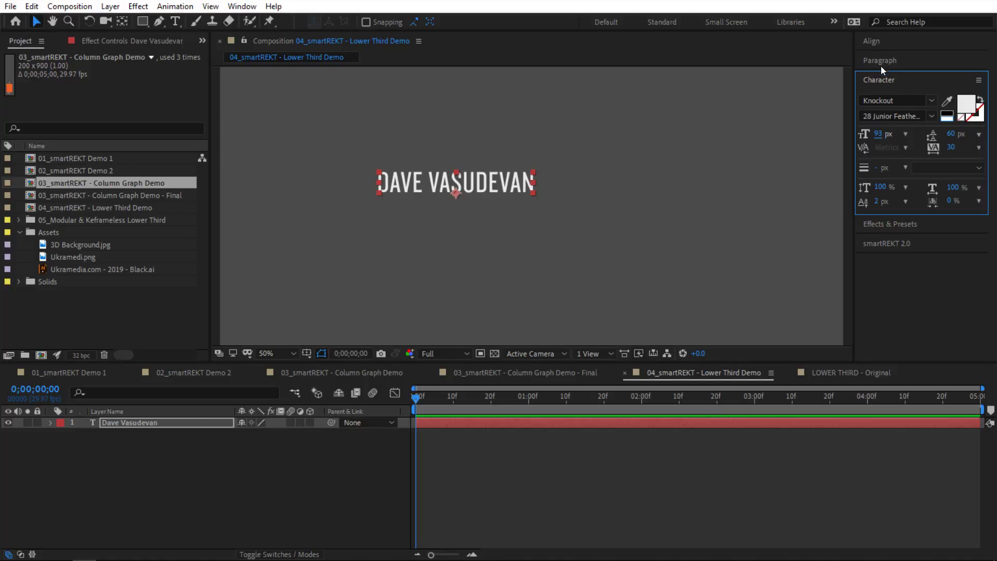
left_click(877, 43)
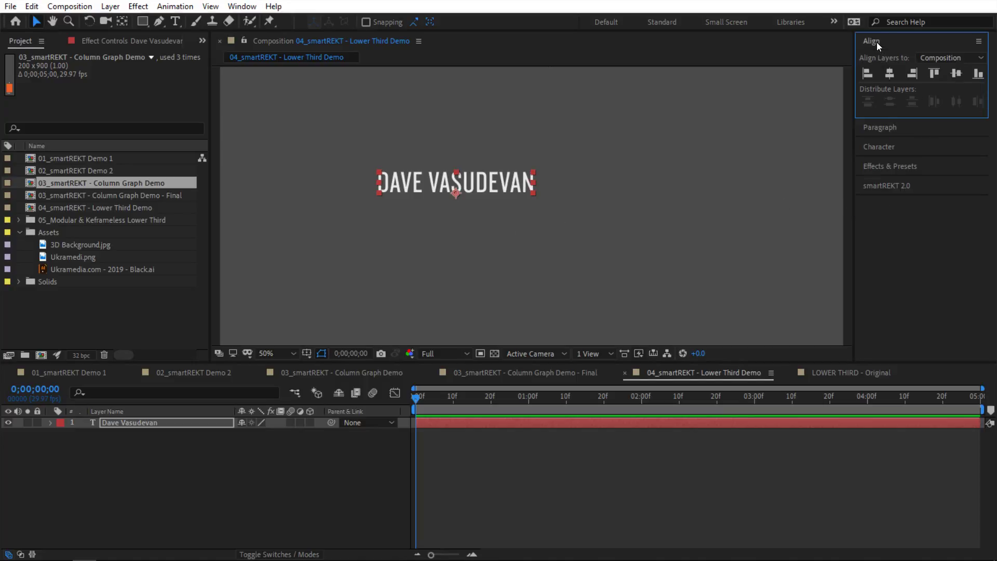
left_click(897, 127)
left_click(865, 79)
left_click_drag(579, 190, 540, 190)
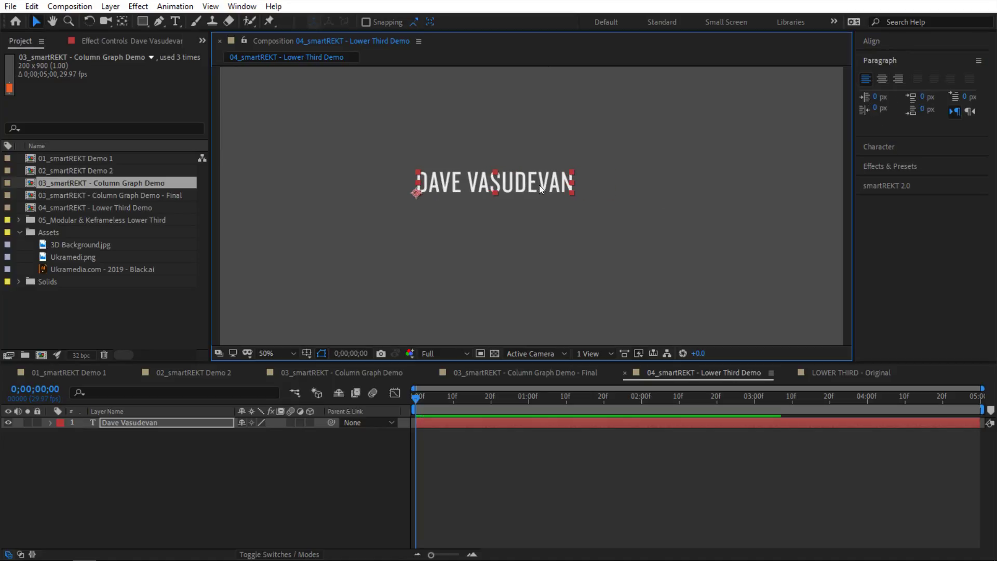
Step: Add the lines AWESOME DUDE and Razster beneath the name
double_click(540, 190)
left_click(579, 190)
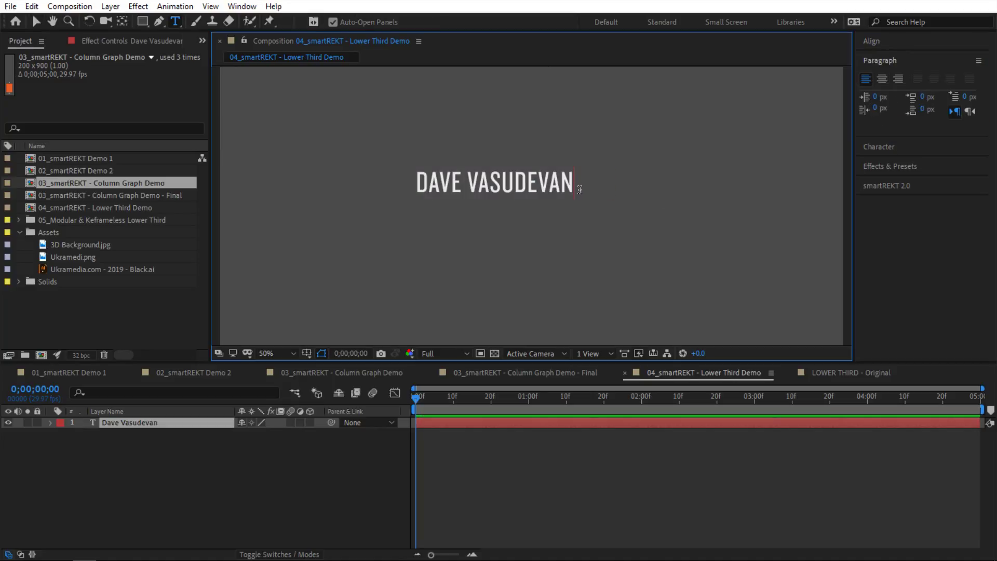
key("Return")
type("A")
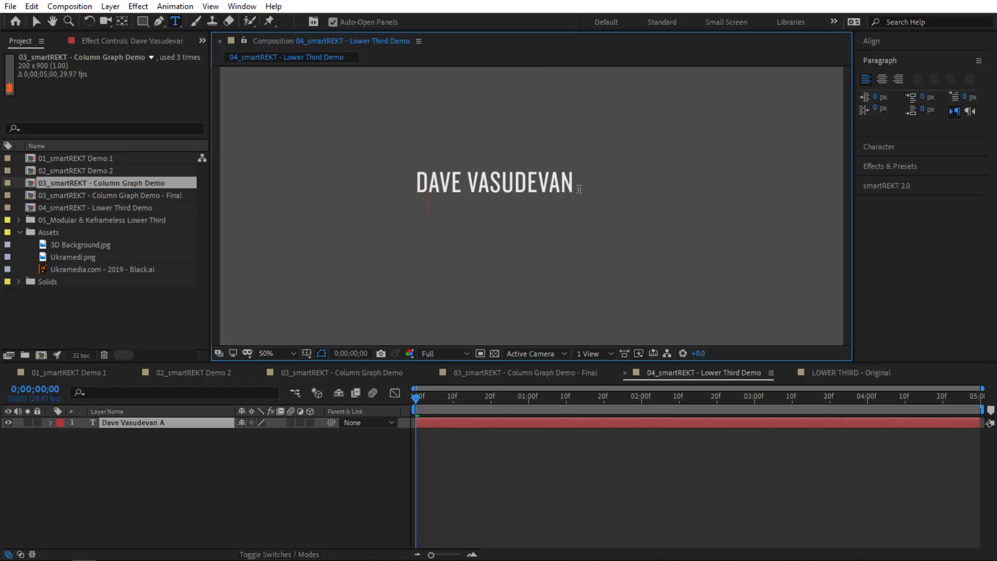
type("WESOME")
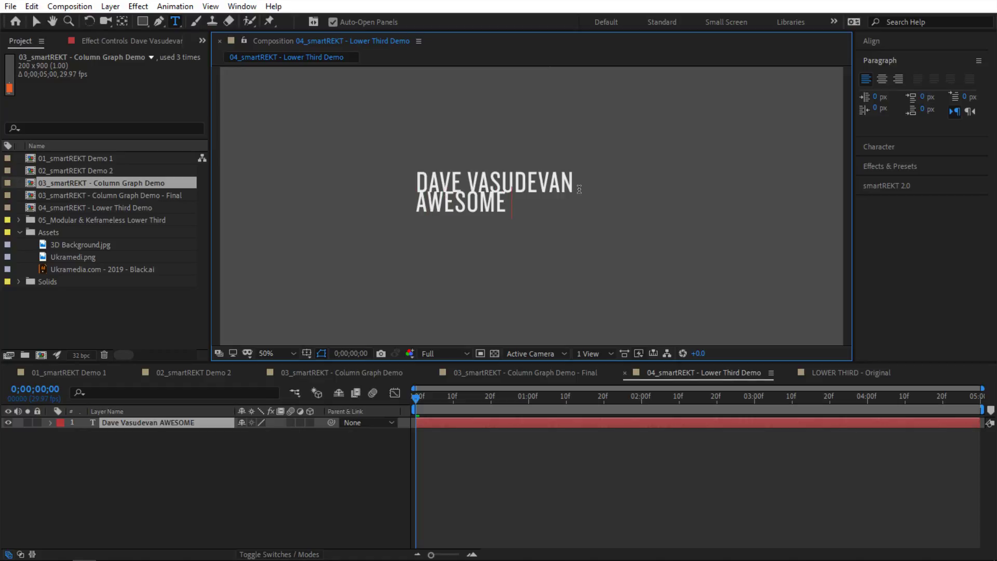
type(" DUDE")
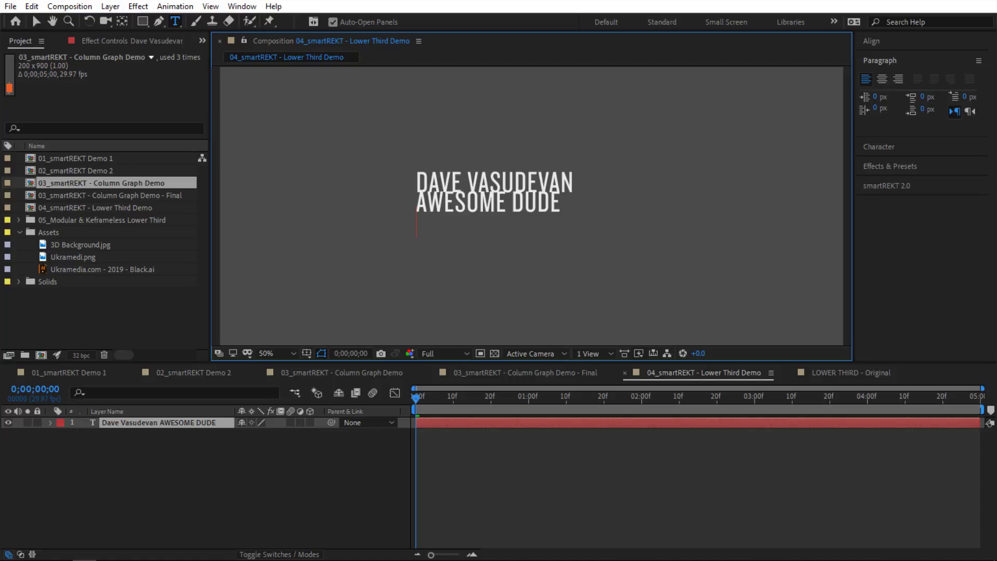
key("alt+Tab")
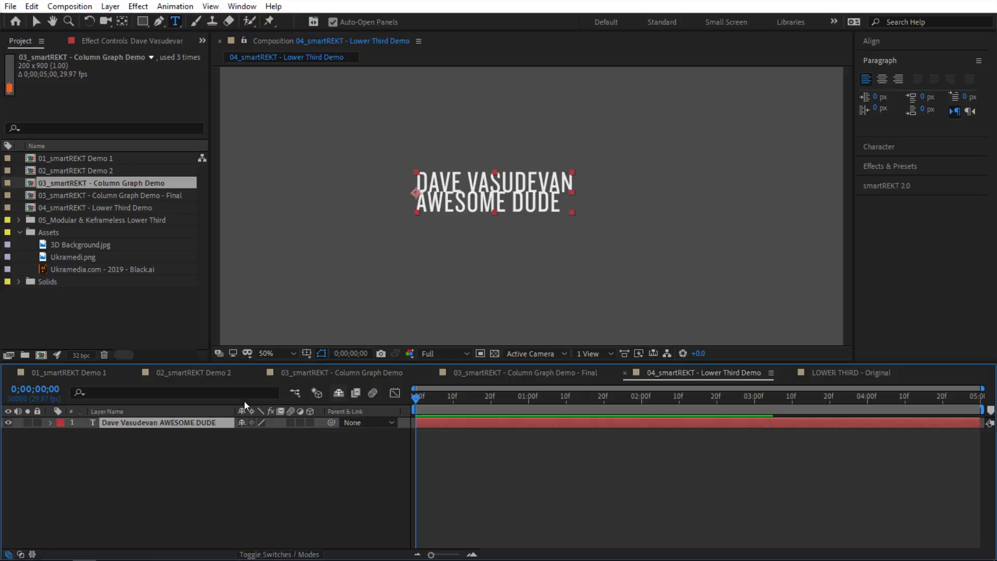
left_click(559, 213)
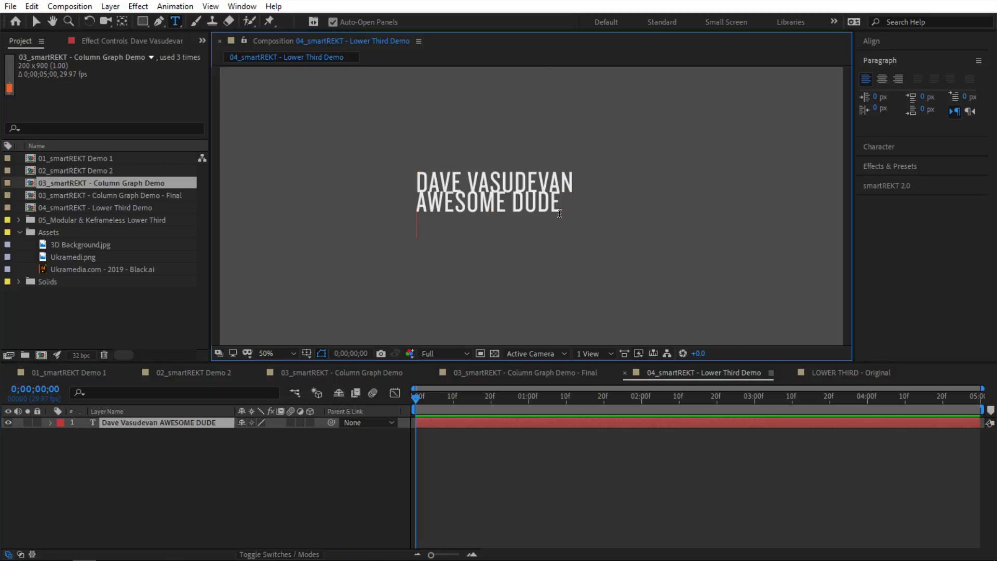
key("Return")
type("Razster")
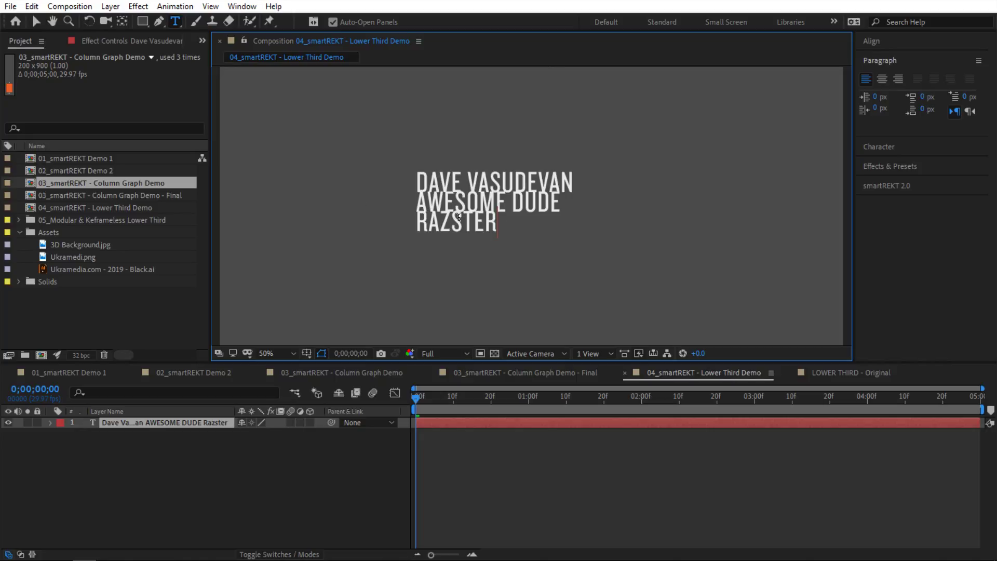
left_click(389, 199, "shift")
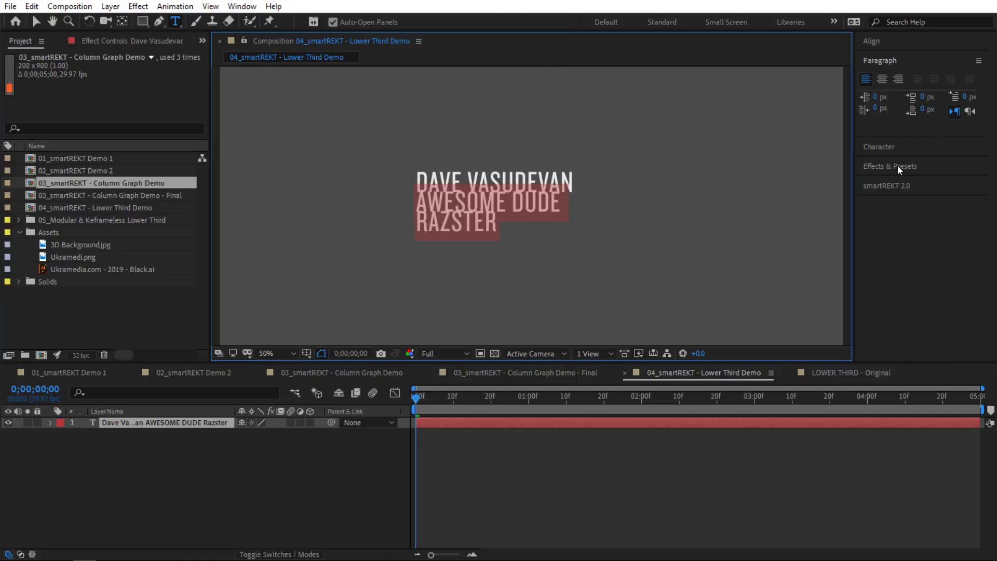
Step: Shrink the lower two text lines to about 70 px and tighten their leading
left_click(894, 148)
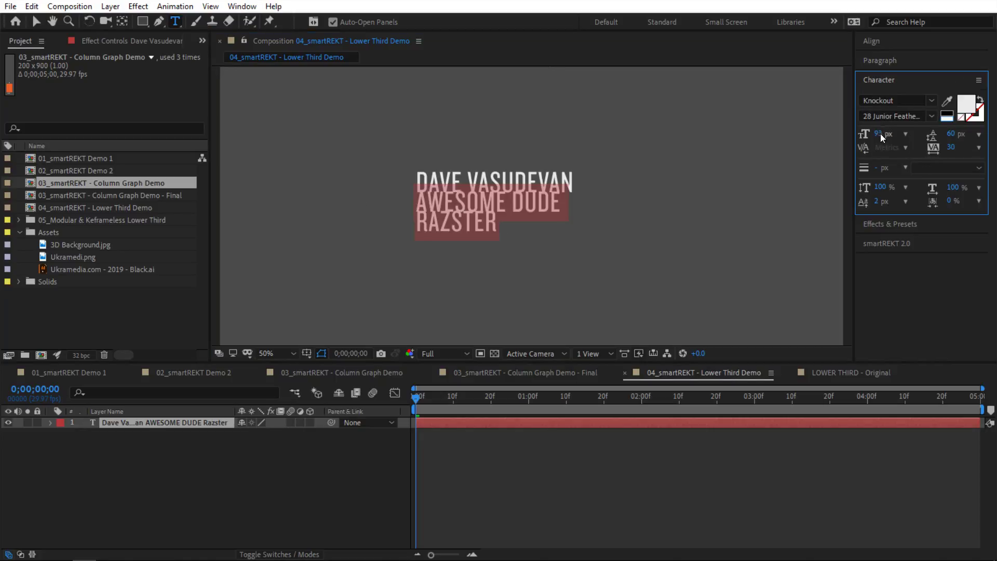
left_click_drag(881, 137, 859, 133)
left_click_drag(952, 134, 946, 133)
left_click(36, 21)
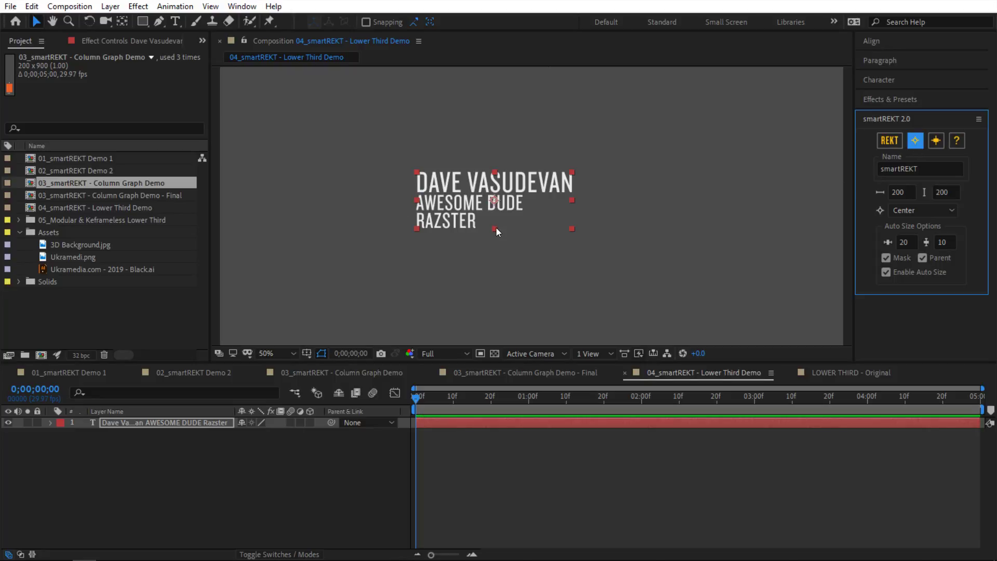
Step: Create a smartREKT box with 60×20 padding anchored Top Left behind the text
left_click(904, 243)
key("BackSpace")
key("BackSpace")
type("20")
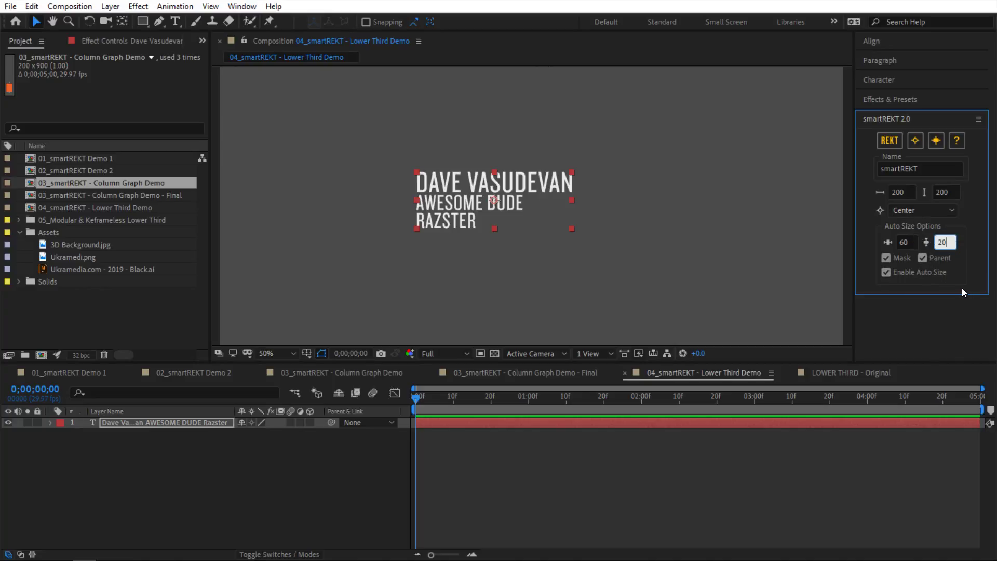
left_click(923, 213)
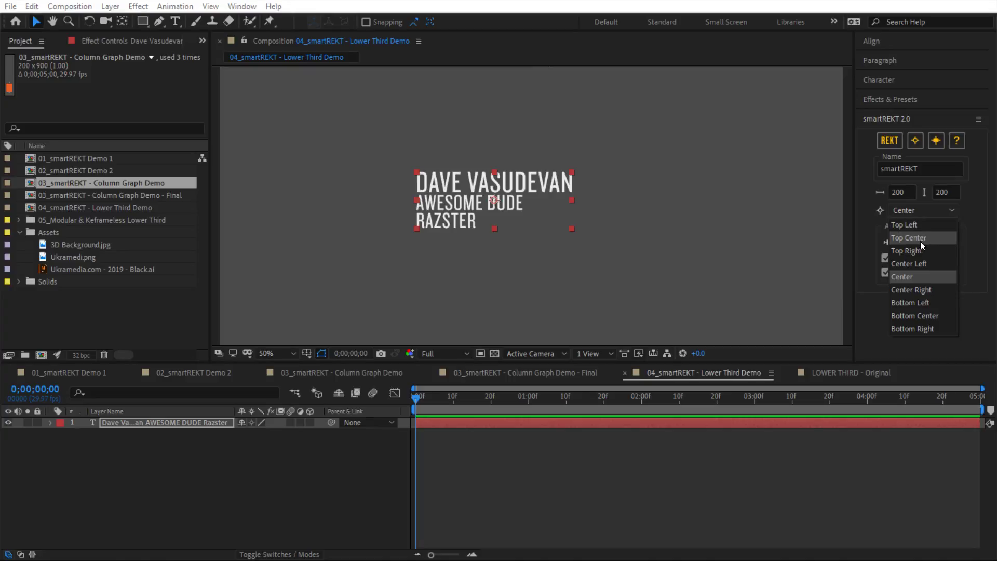
left_click(914, 264)
left_click(910, 212)
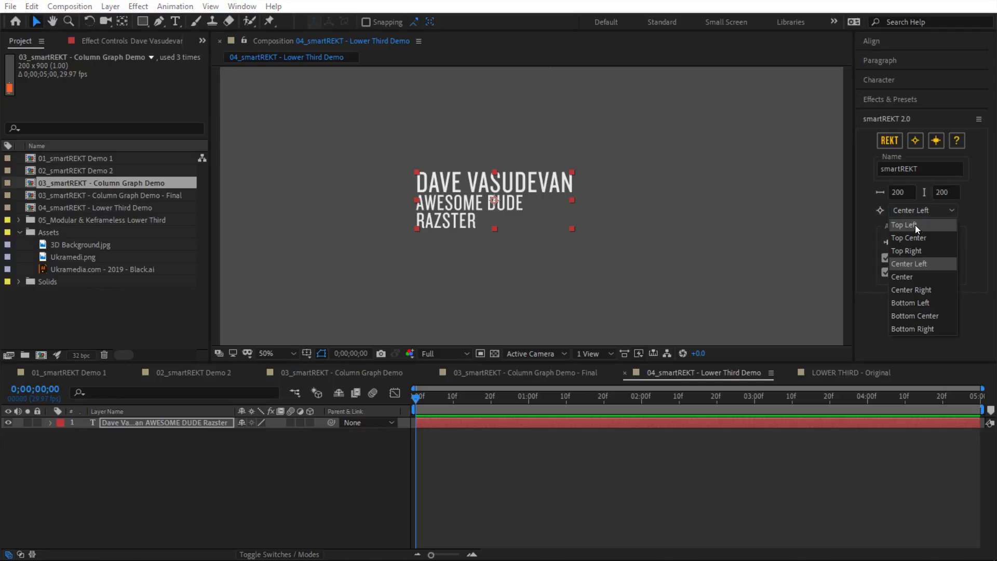
left_click(913, 225)
left_click(888, 140)
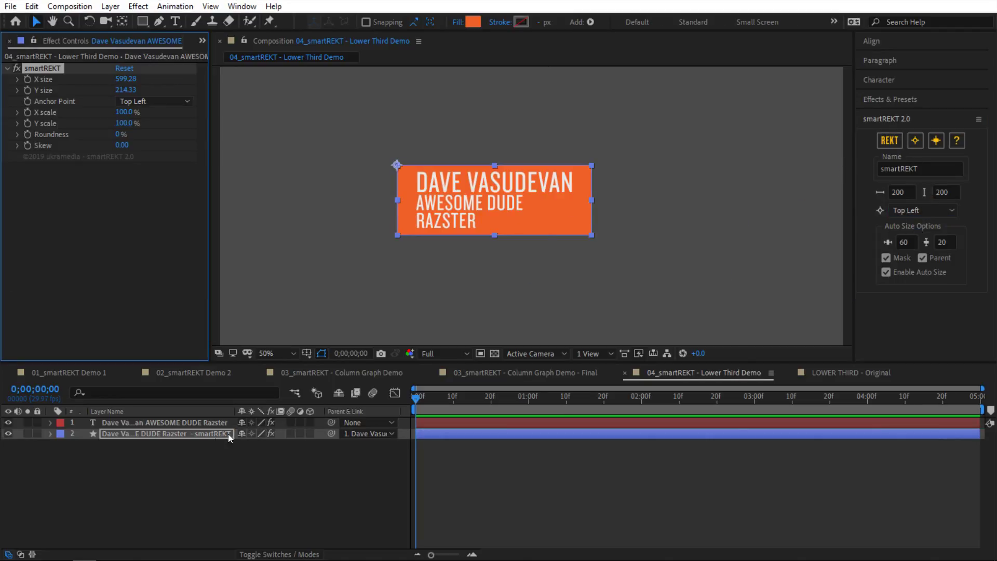
Step: Reveal only the smartREKT effect's X and Y scale properties on the box layer
left_click(228, 434)
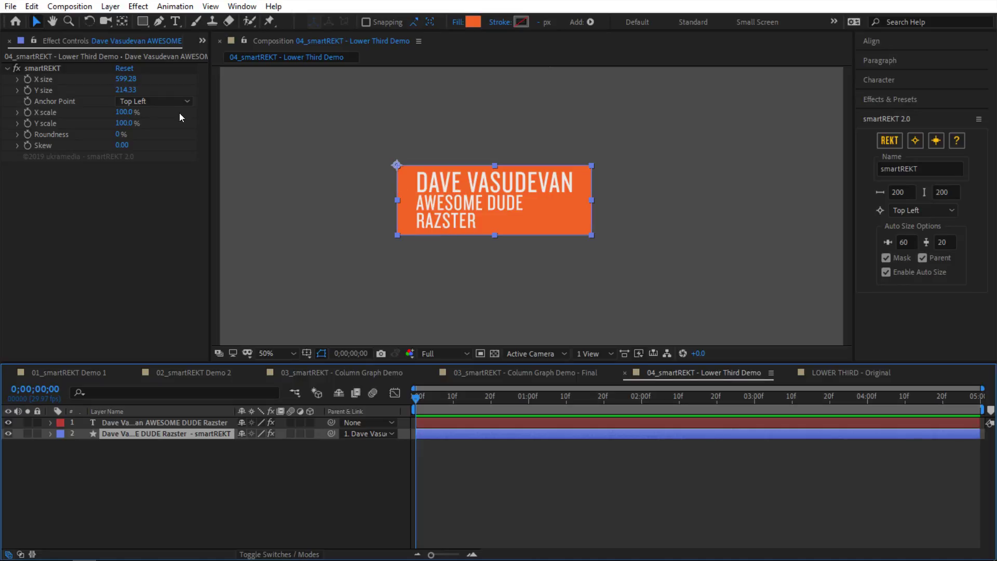
left_click_drag(124, 112, 162, 114)
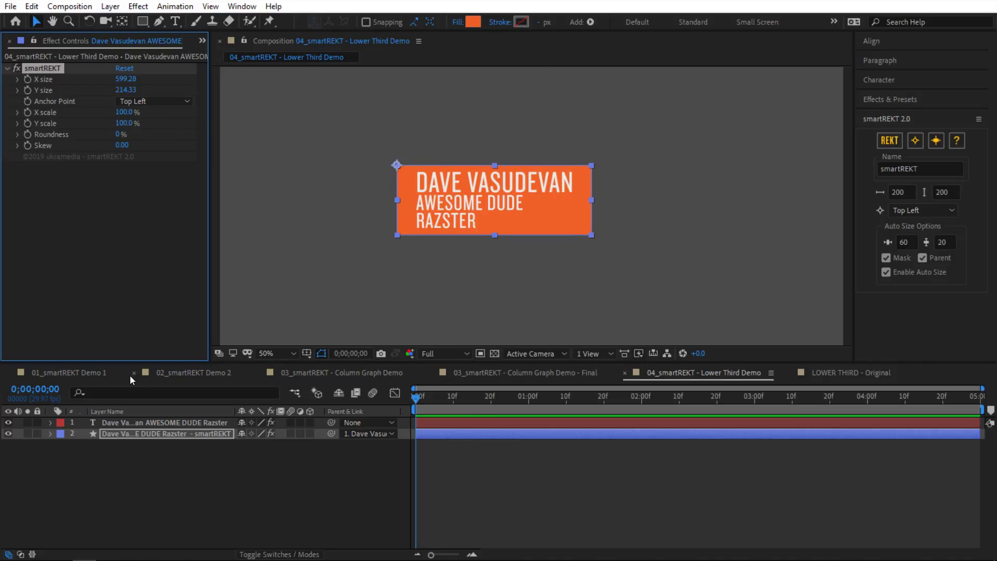
left_click(145, 434)
key("e")
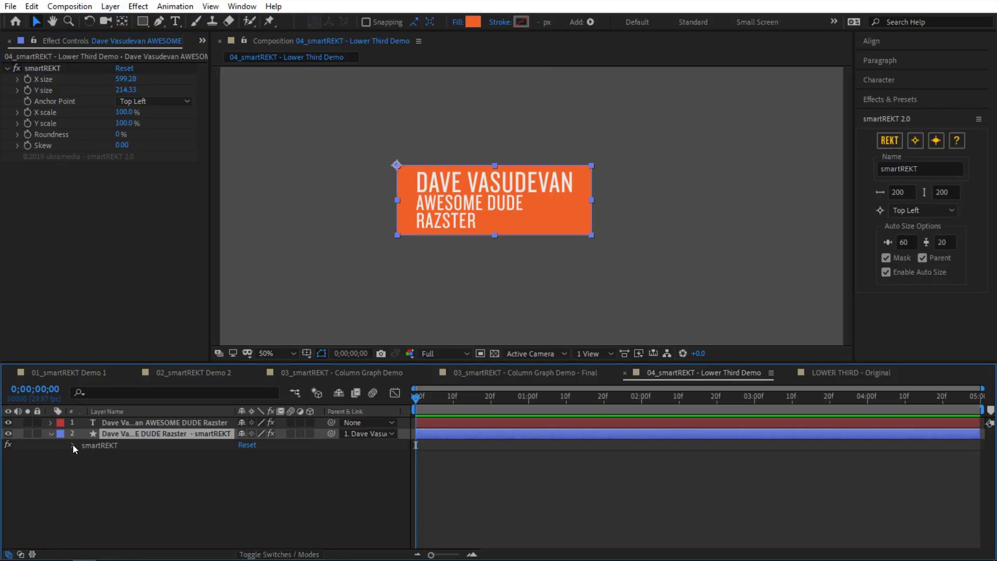
left_click(73, 444)
left_click(123, 488)
left_click(125, 499, "shift")
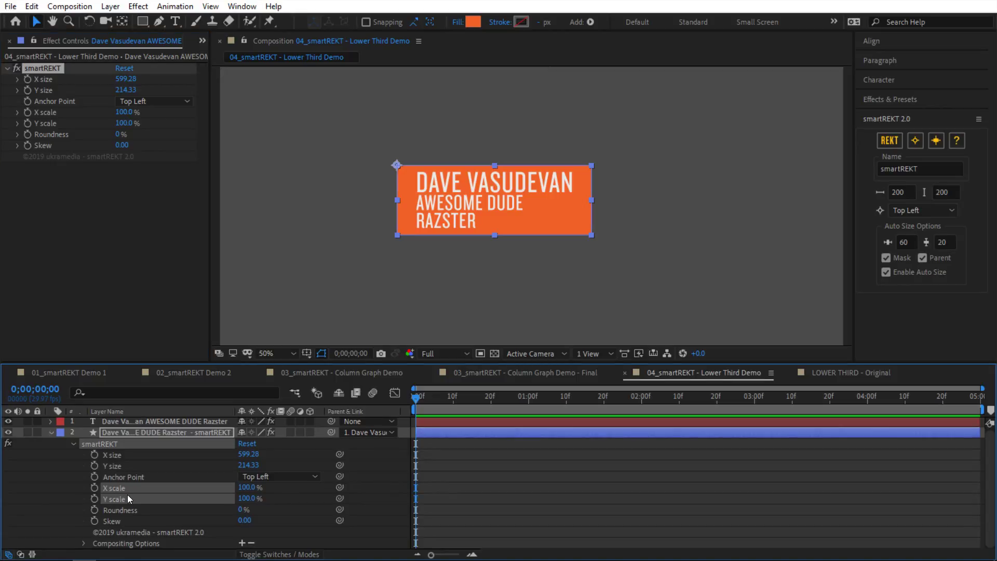
key("s")
key("s")
left_click(143, 497)
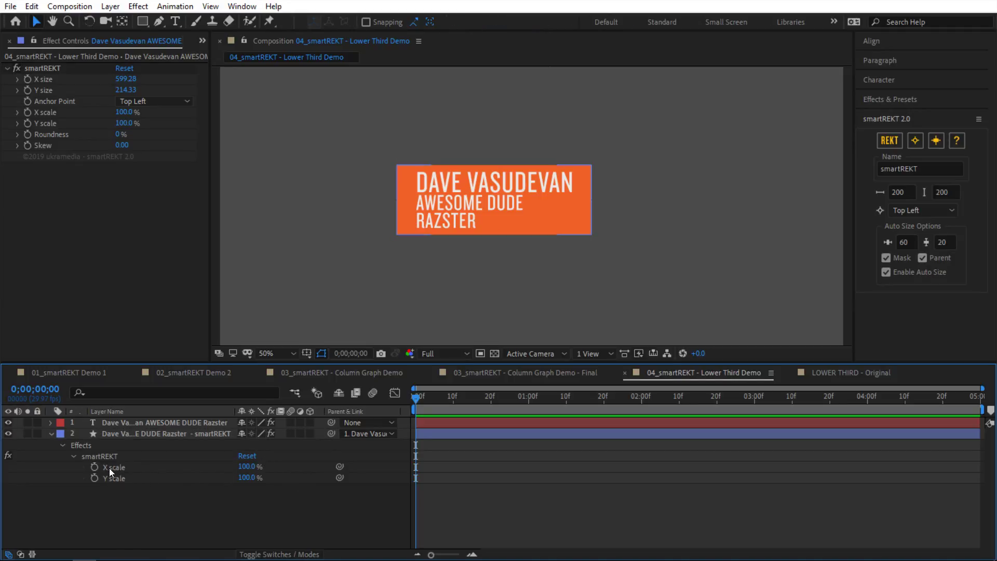
Step: Keyframe the box's X scale from 0% at 0f to full at 20f
left_click(94, 466)
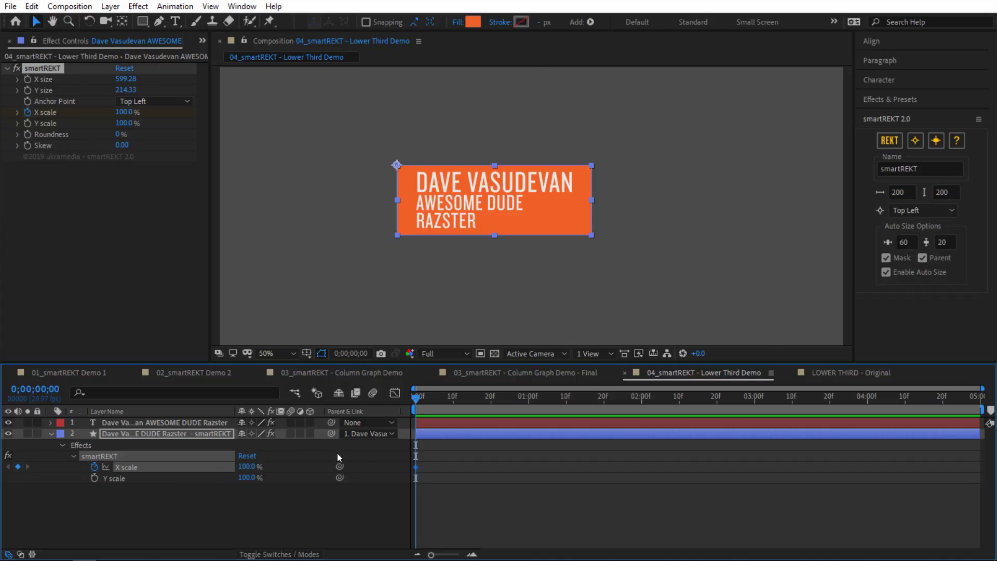
key("shift+Page_Down")
key("shift+Page_Down")
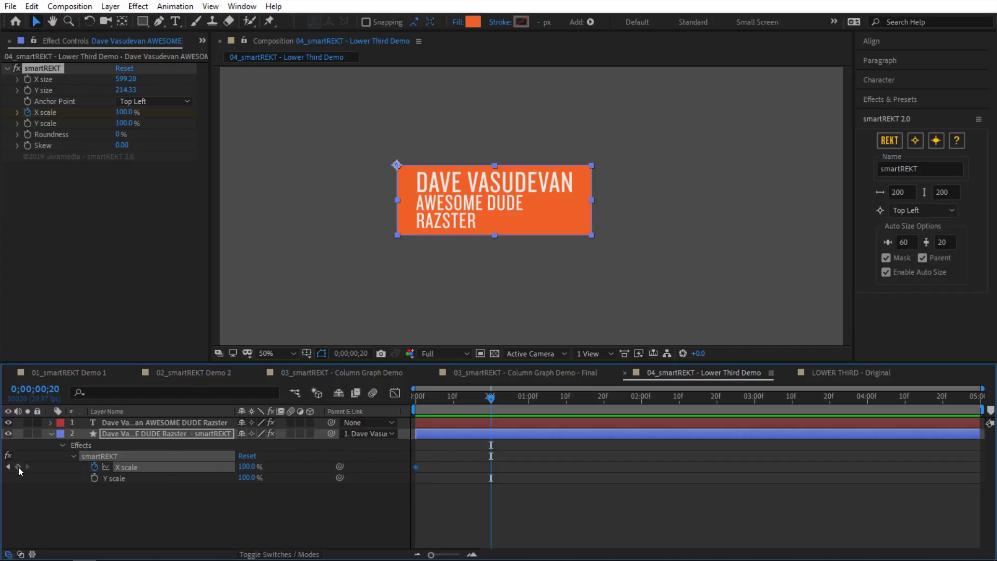
left_click(18, 466)
key("Home")
type("0")
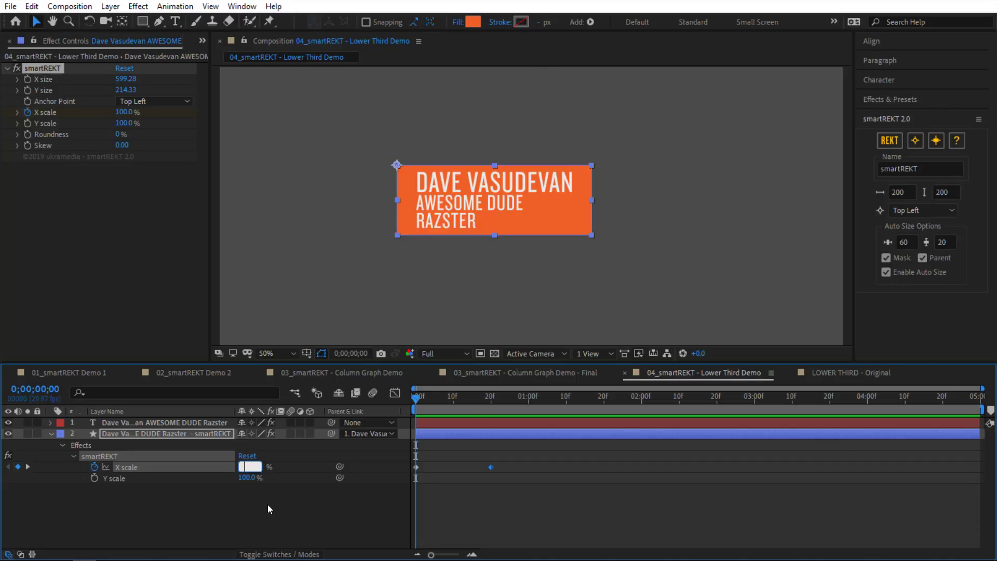
key("Return")
key("space")
Step: Apply Easy Ease to the X scale keyframes at 0f and 20f
left_click_drag(465, 440, 409, 472)
key("F9")
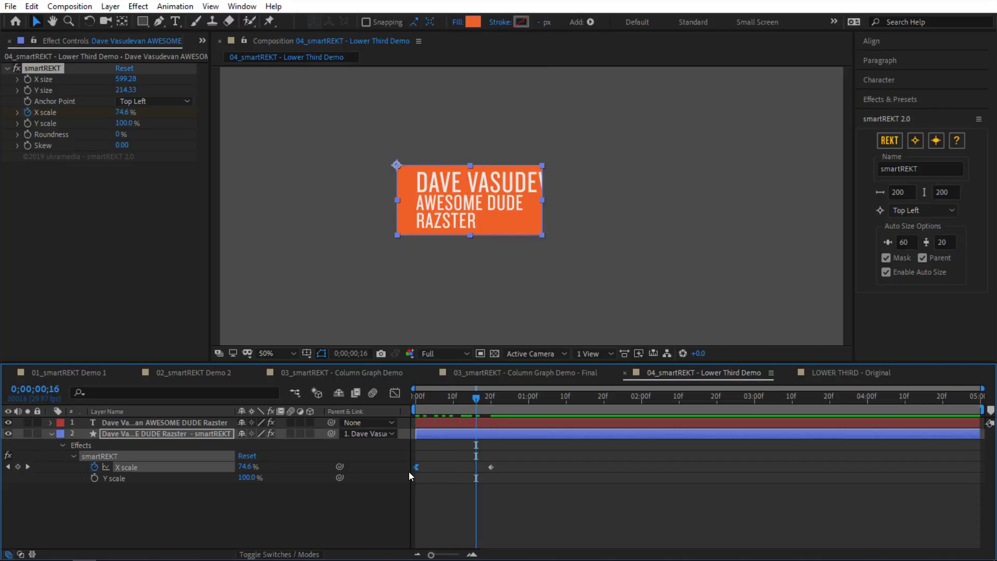
left_click(490, 467)
key("F9")
Step: Give the 20f X scale keyframe 75% incoming influence and preview the width animation
key("ctrl+shift+k")
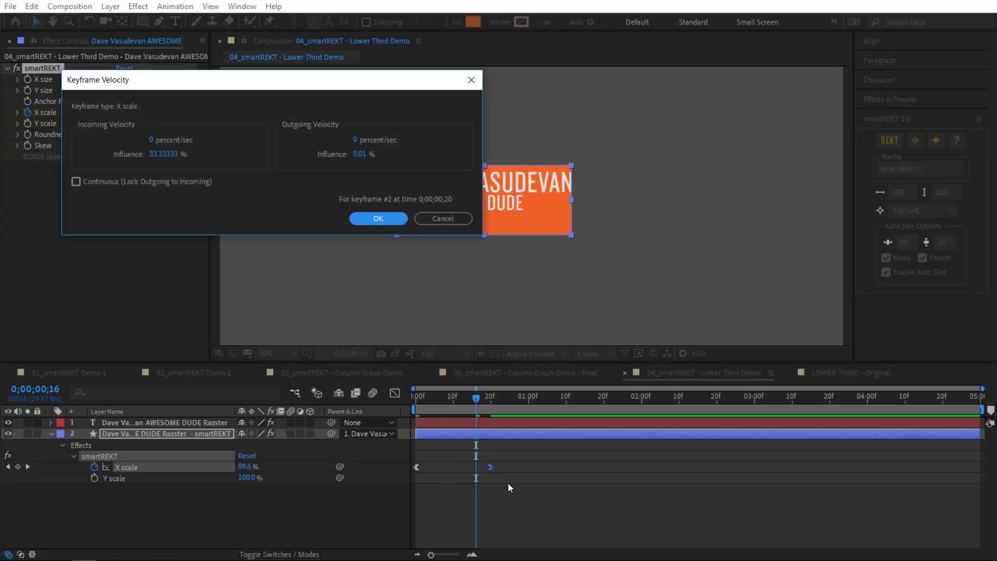
left_click(171, 162)
type("75")
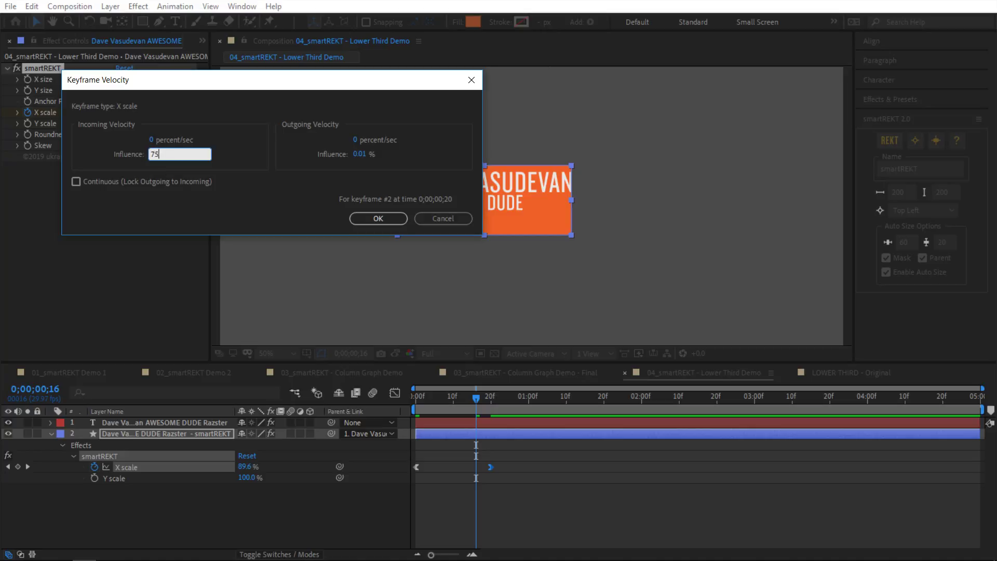
key("Return")
key("space")
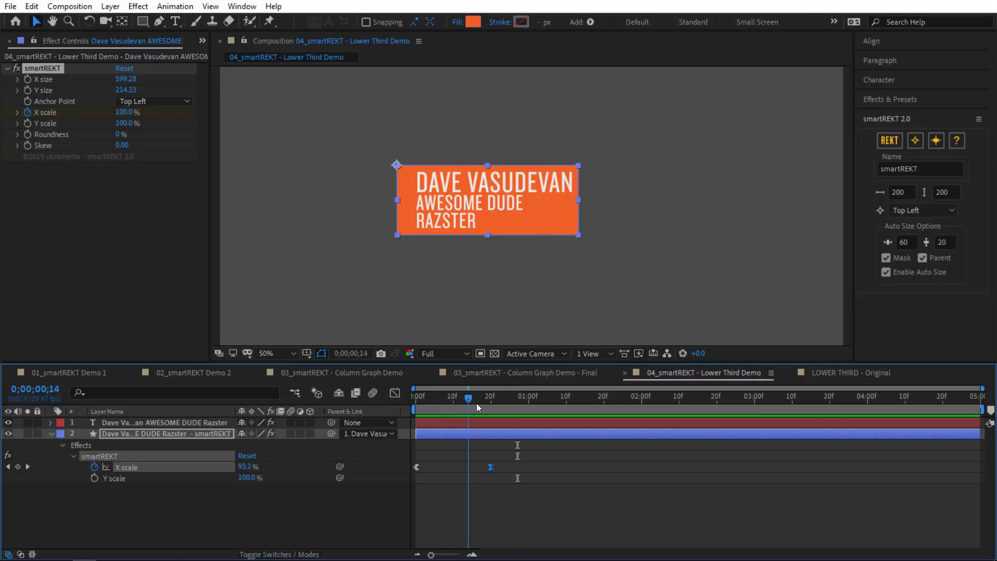
left_click(442, 410)
key("space")
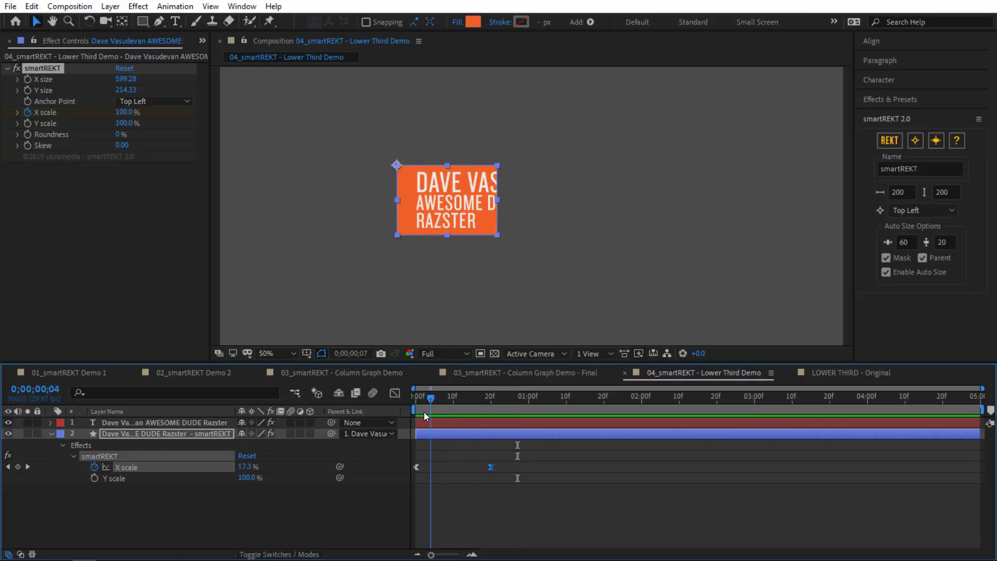
left_click(465, 434)
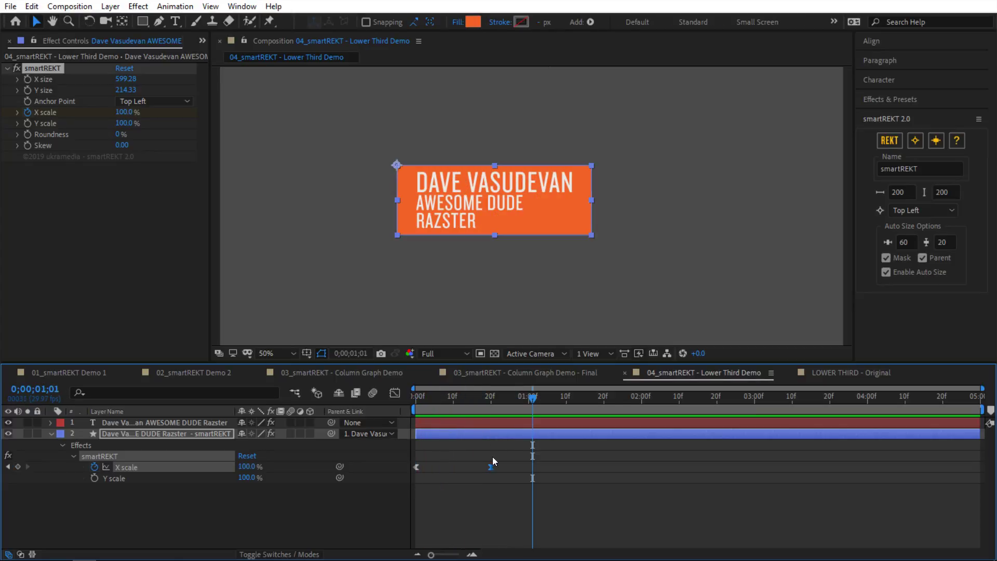
Step: Paste the X scale keyframes onto Y scale starting at 20f and preview
left_click_drag(497, 456, 425, 481)
left_click_drag(501, 397, 492, 399)
left_click(176, 478)
key("ctrl+v")
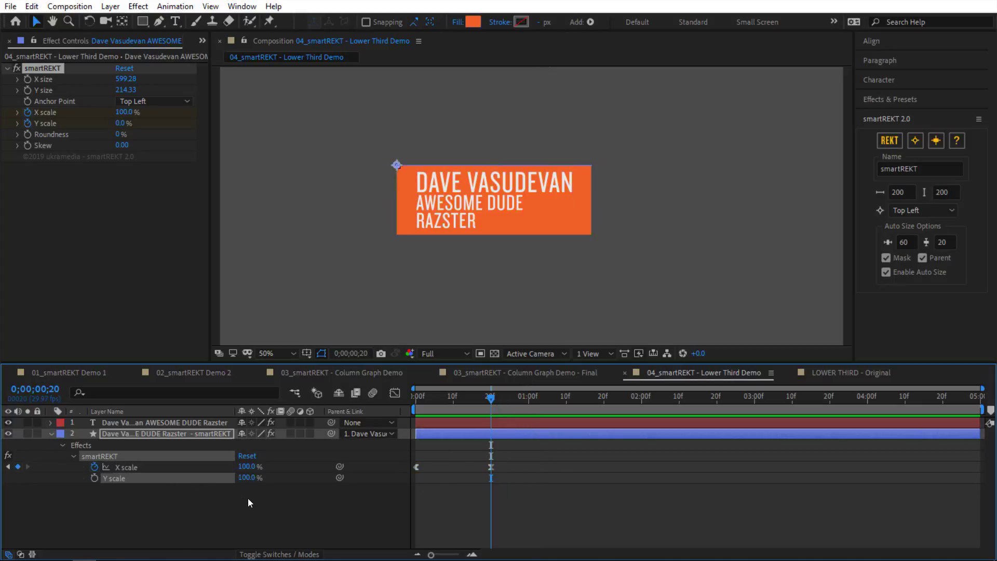
left_click_drag(449, 400, 415, 398)
key("space")
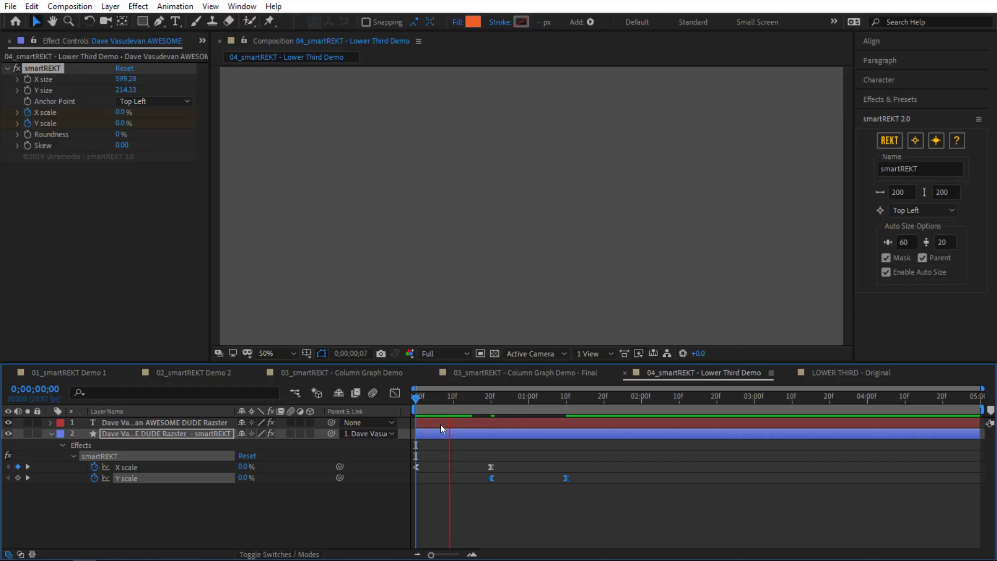
Step: Set the Y scale at 20f to 5% and preview the revised animation
left_click_drag(496, 404, 491, 404)
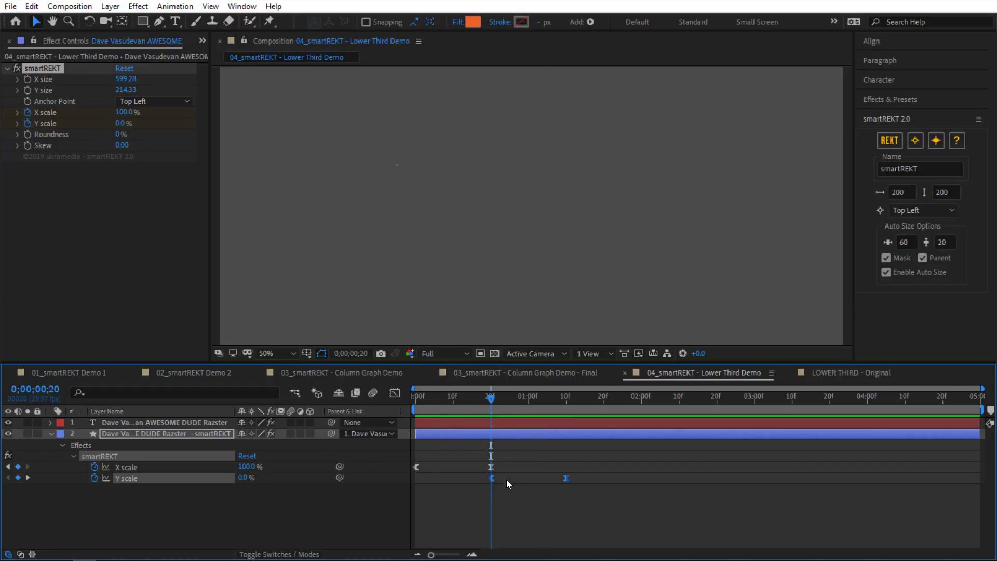
left_click(491, 478)
left_click(248, 478)
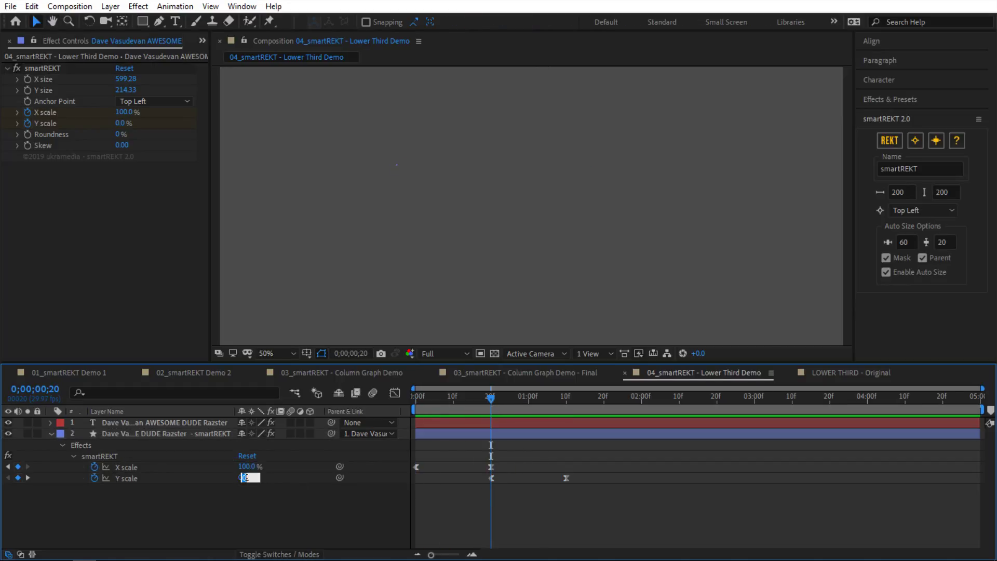
type("10")
key("Return")
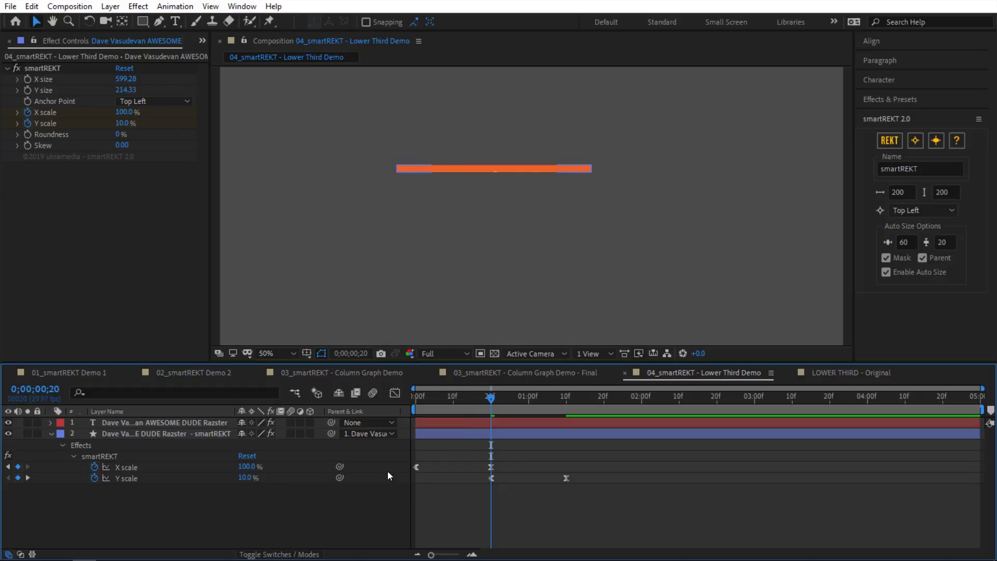
left_click(251, 477)
type("5")
key("Return")
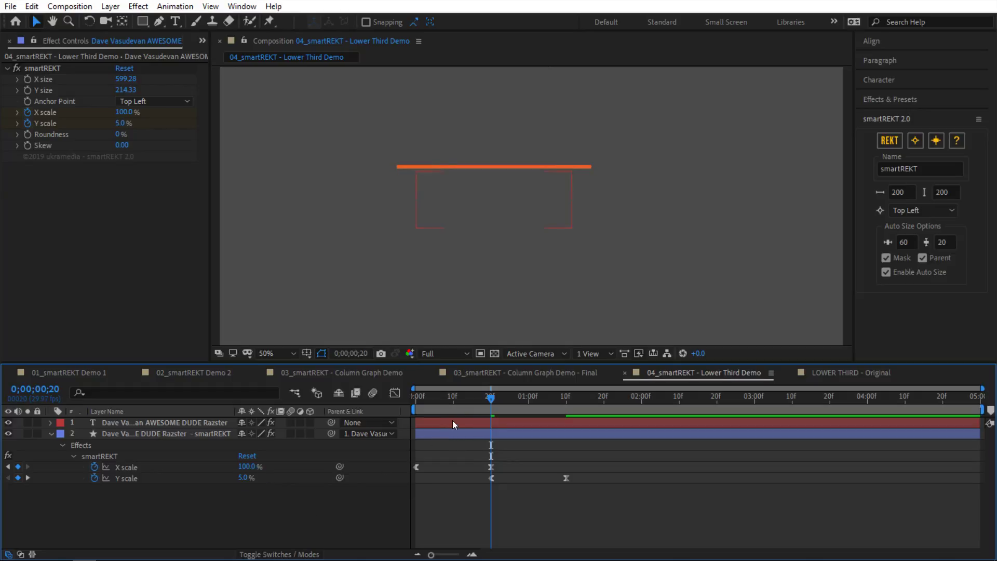
left_click_drag(491, 396, 406, 409)
key("space")
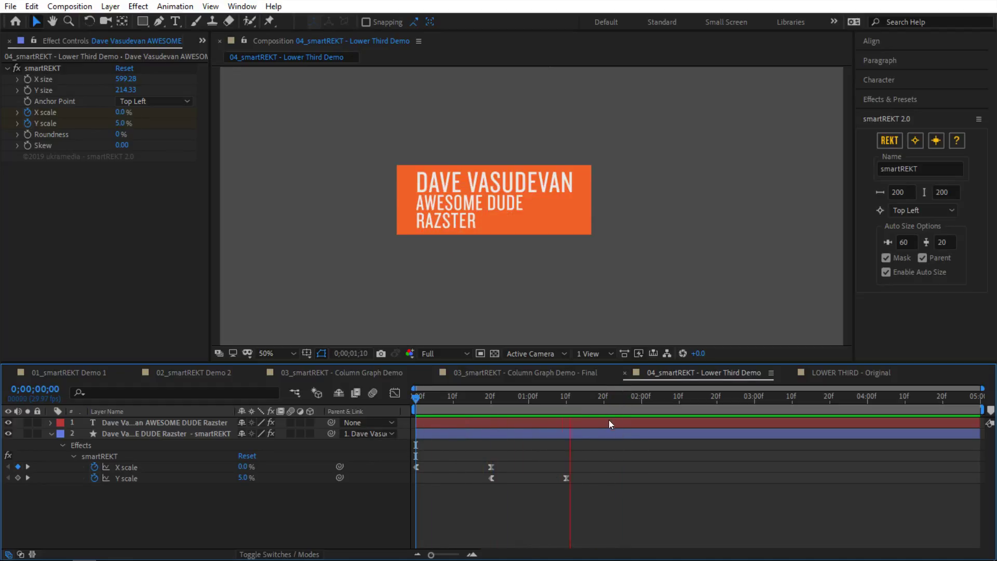
left_click(595, 399)
left_click(575, 433)
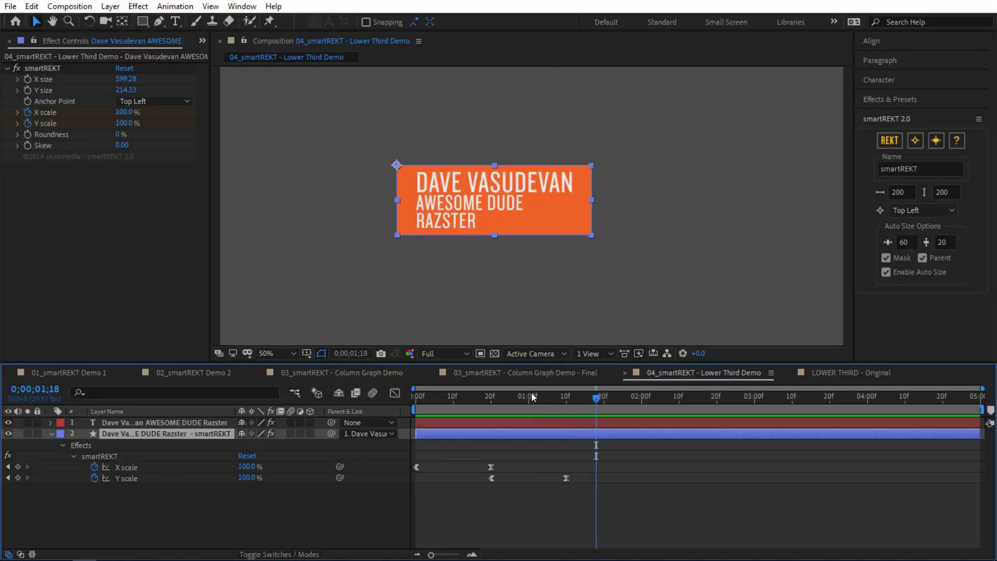
left_click(154, 101)
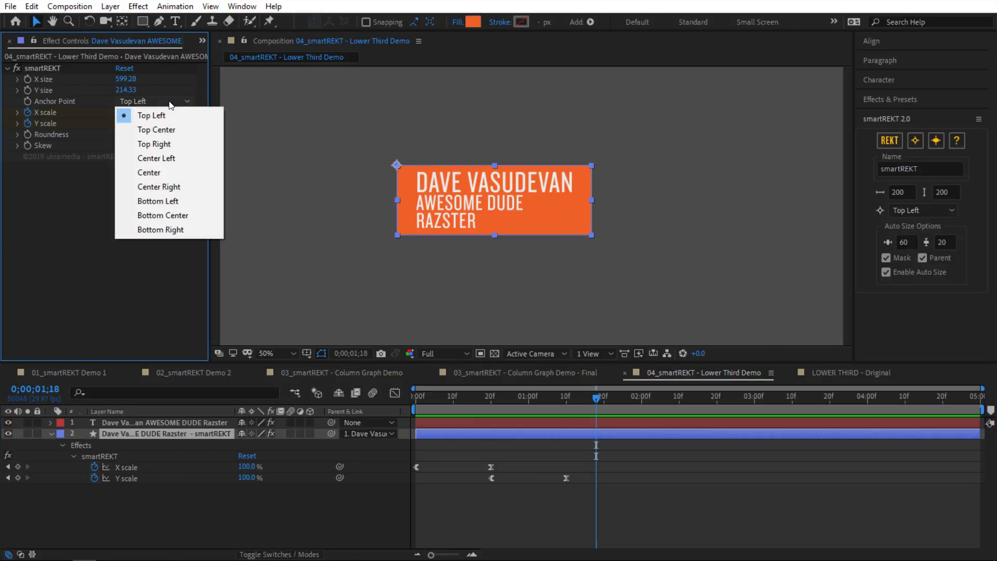
Step: Set the box anchor to Bottom Right and preview it scaling up from that corner
left_click(156, 230)
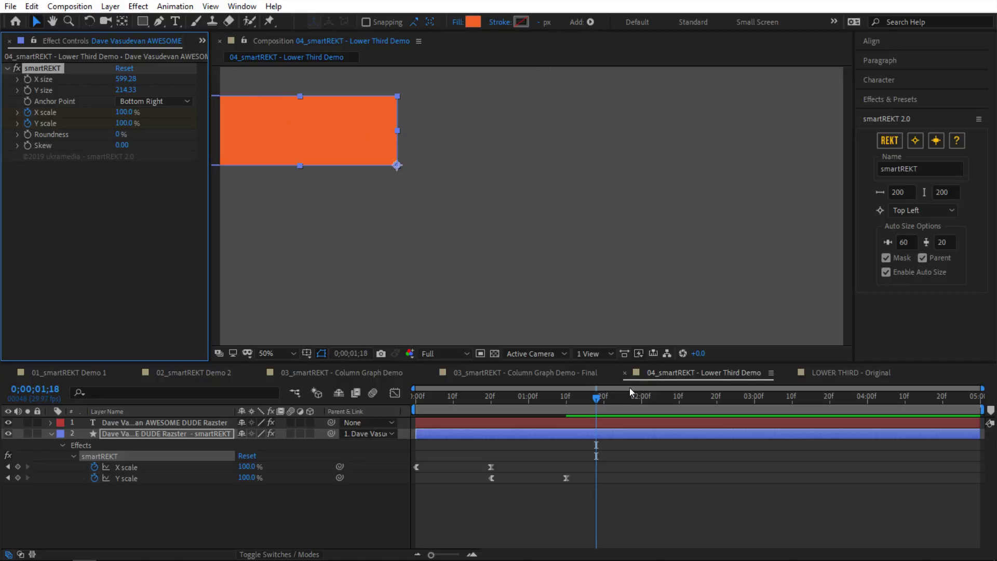
mouse_move(594, 397)
left_mouse_down()
mouse_move(518, 407)
mouse_move(585, 407)
left_mouse_up()
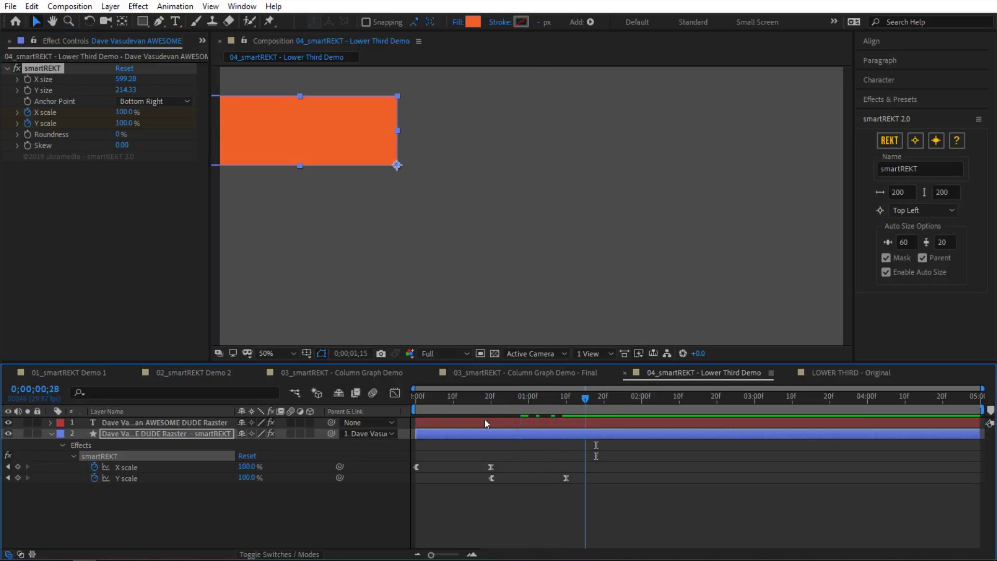
left_click_drag(484, 422, 596, 437)
left_click(936, 141)
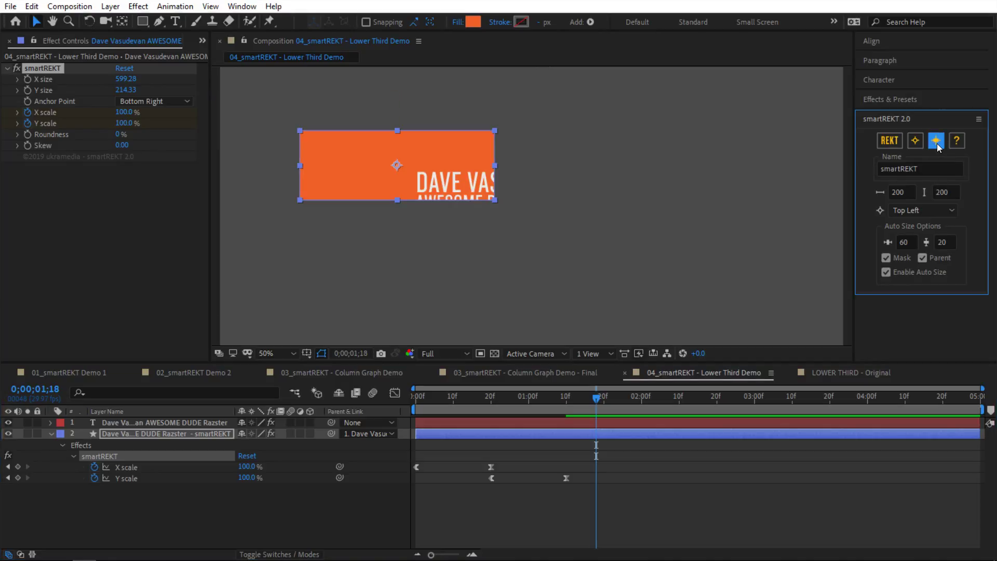
mouse_move(597, 407)
left_mouse_down()
mouse_move(416, 412)
mouse_move(597, 399)
left_mouse_up()
left_click(915, 140)
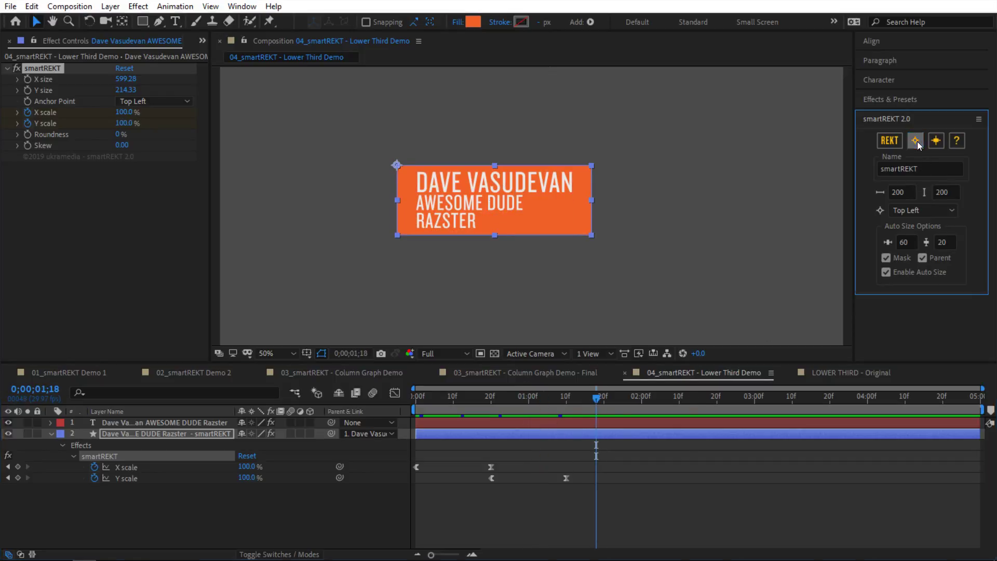
Step: Reapply the Bottom Right anchor and recentre the box around the name text
left_click(169, 101)
left_click(177, 234)
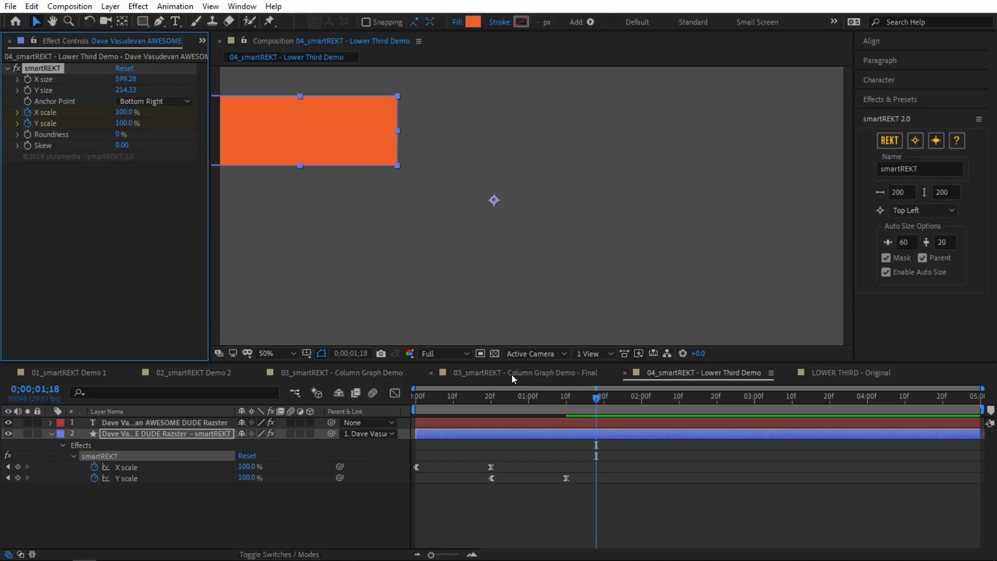
left_click_drag(460, 396, 663, 408)
left_click(936, 140)
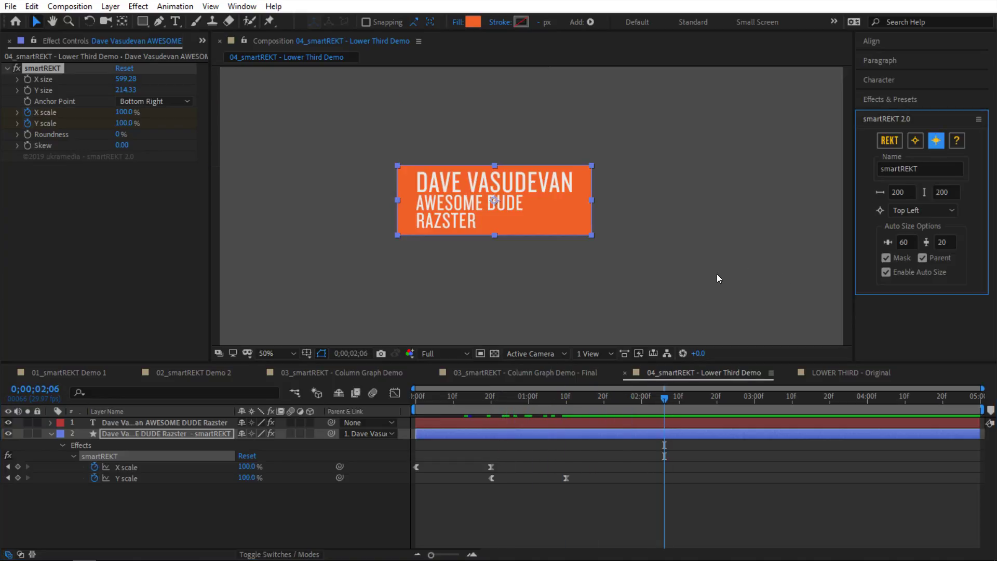
Step: Preview the bottom-right scale-in, then switch the smartREKT anchor to Center Left and preview it
left_click(474, 416)
key("Home")
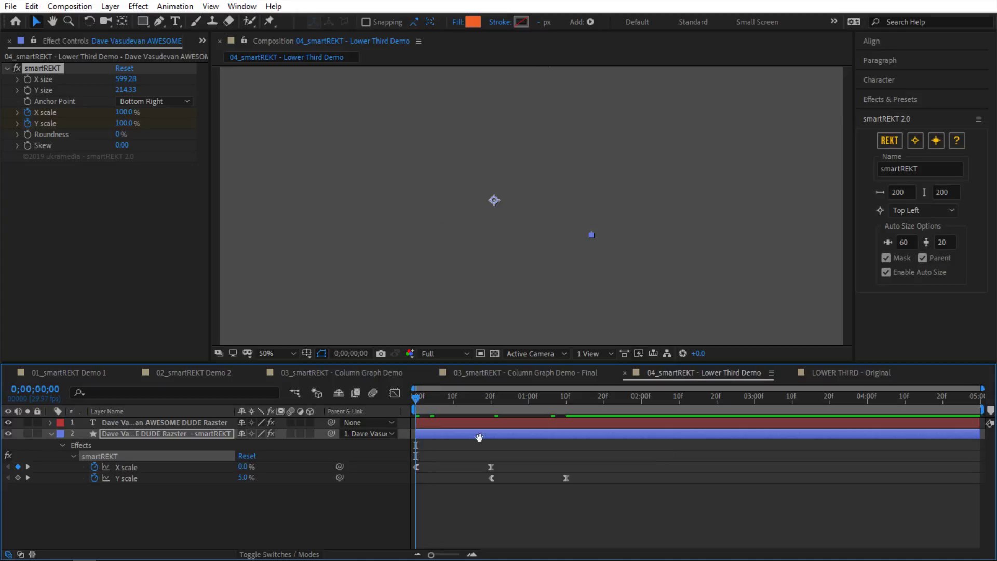
key("space")
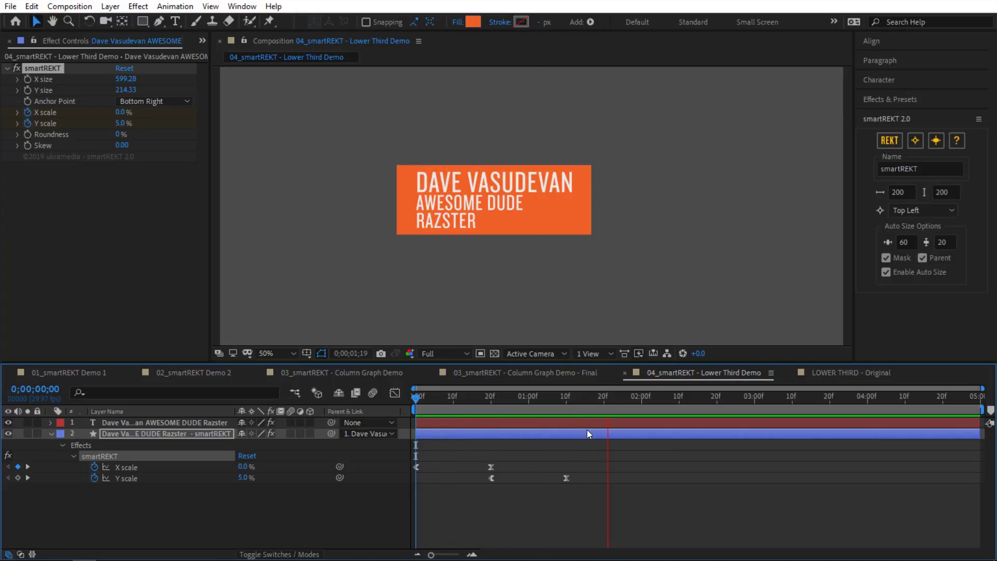
left_click(150, 102)
left_click(170, 161)
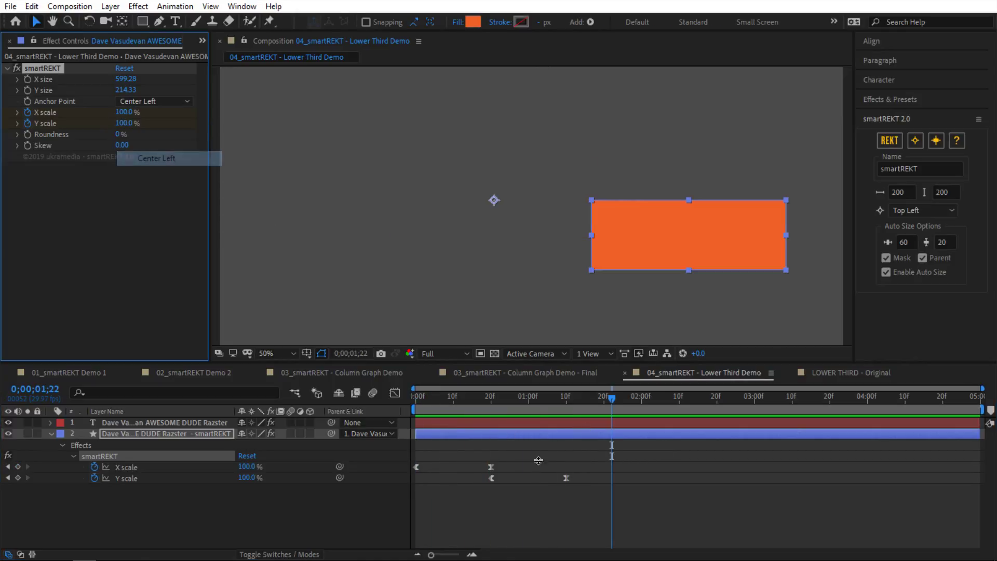
key("Home")
key("space")
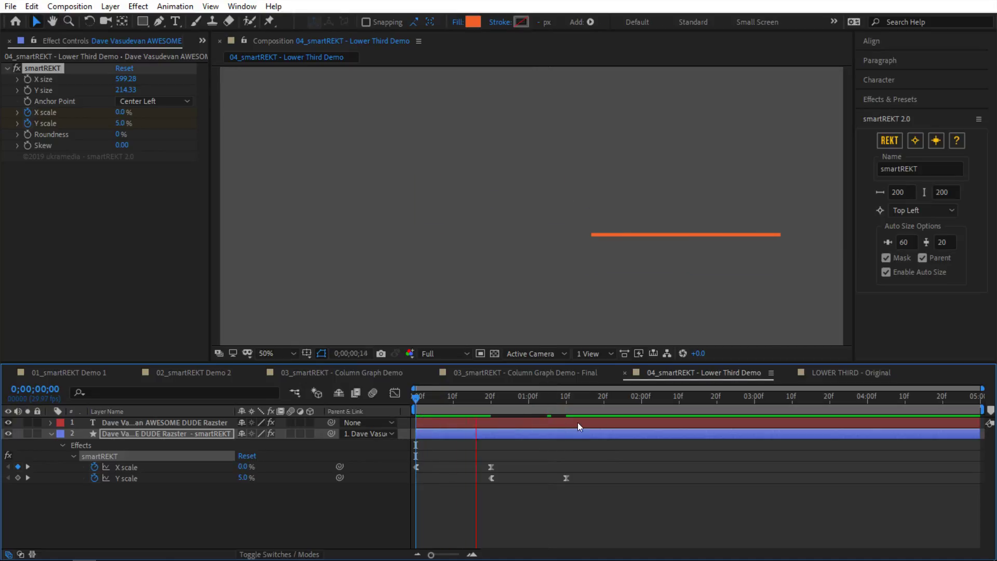
key("space")
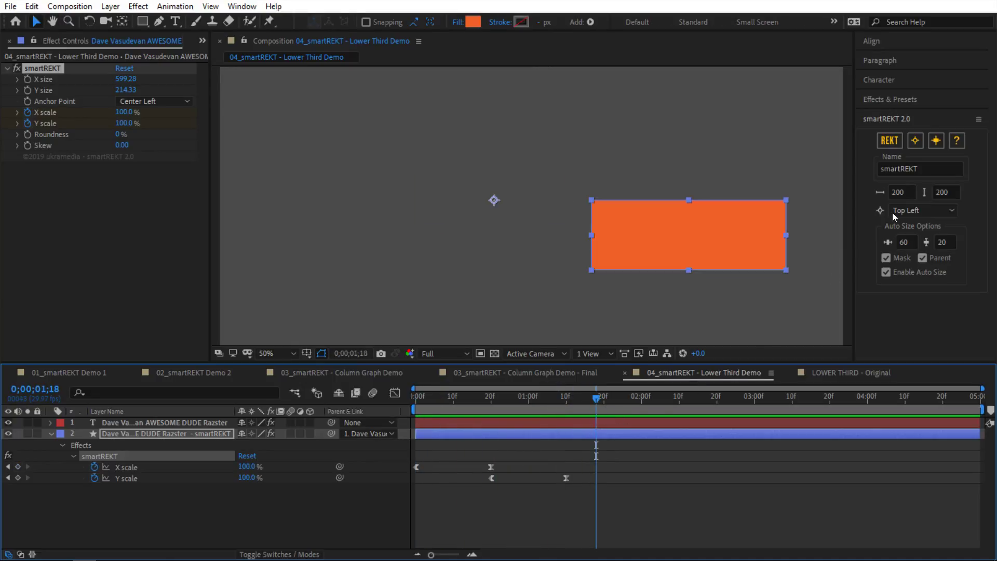
Step: Refit the orange box around the text and replay the animation from the first frame
left_click(935, 140)
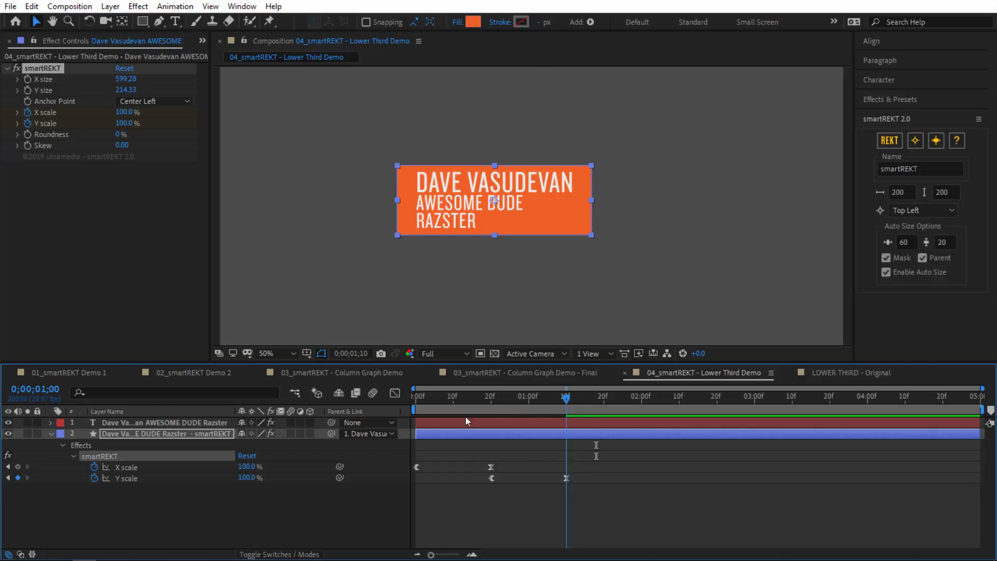
key("Home")
key("space")
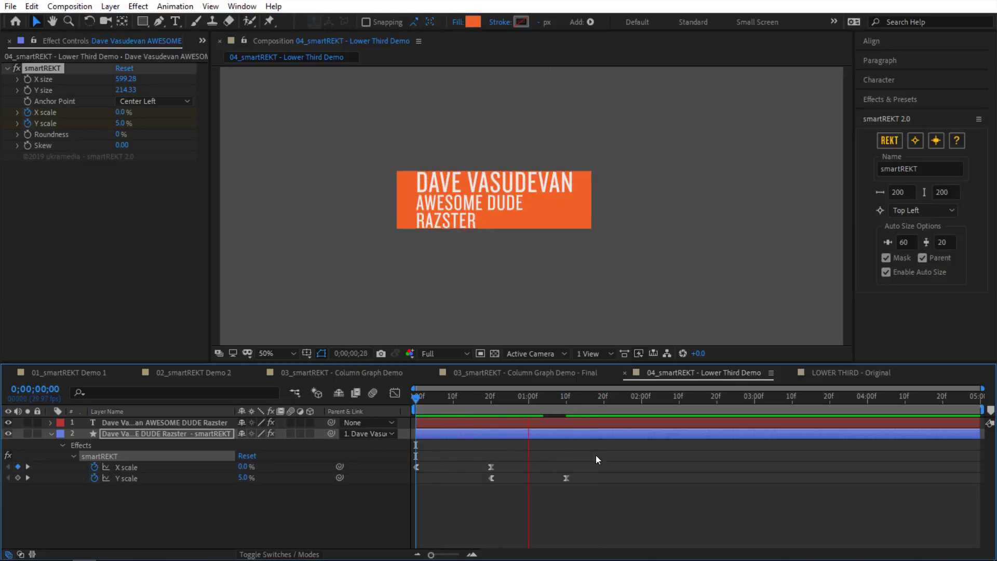
key("space")
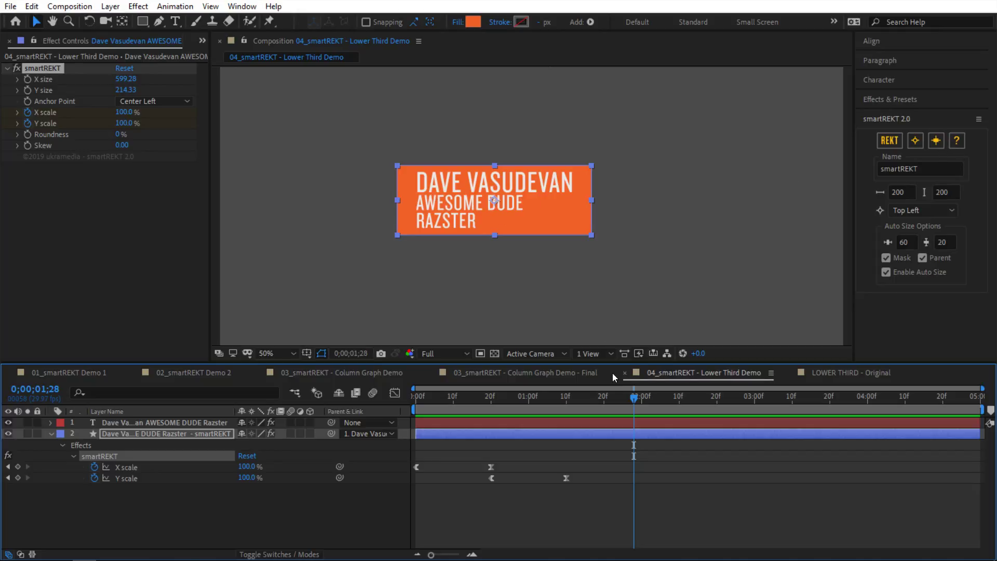
key("space")
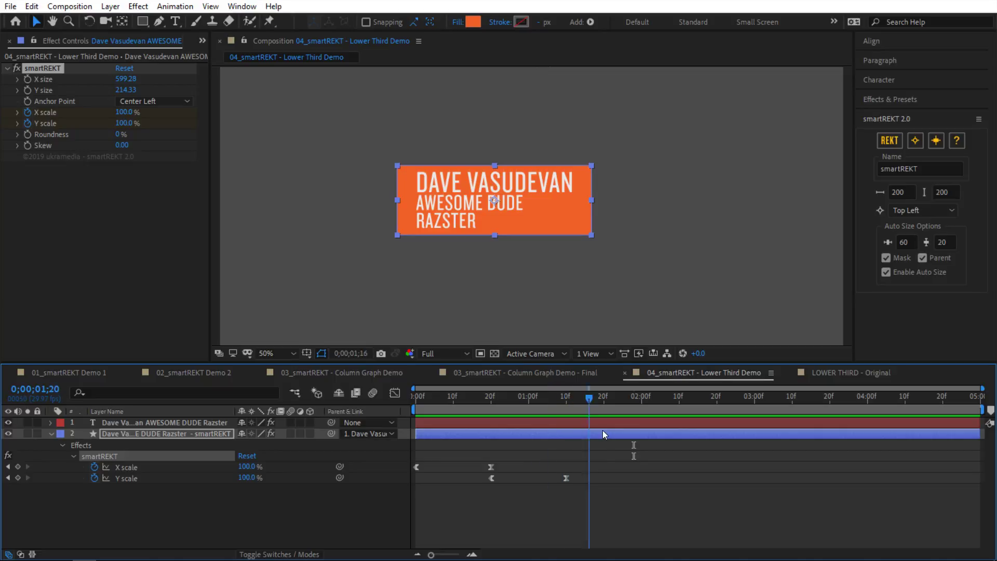
Step: Set the anchor point to Bottom Left, refit the box around the three text lines and preview
left_click(172, 101)
left_click(192, 202)
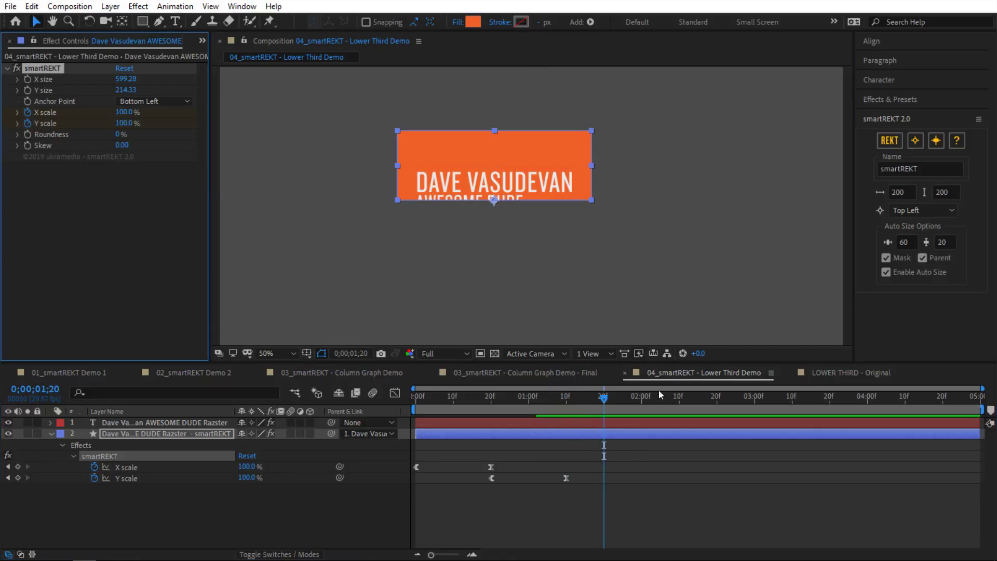
left_click_drag(484, 401, 613, 411)
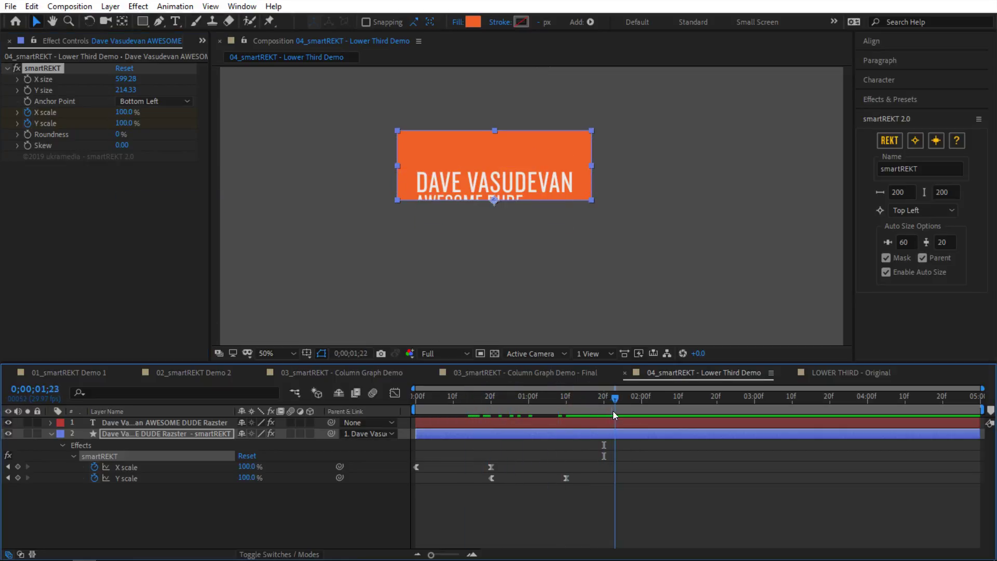
left_click(936, 140)
key("space")
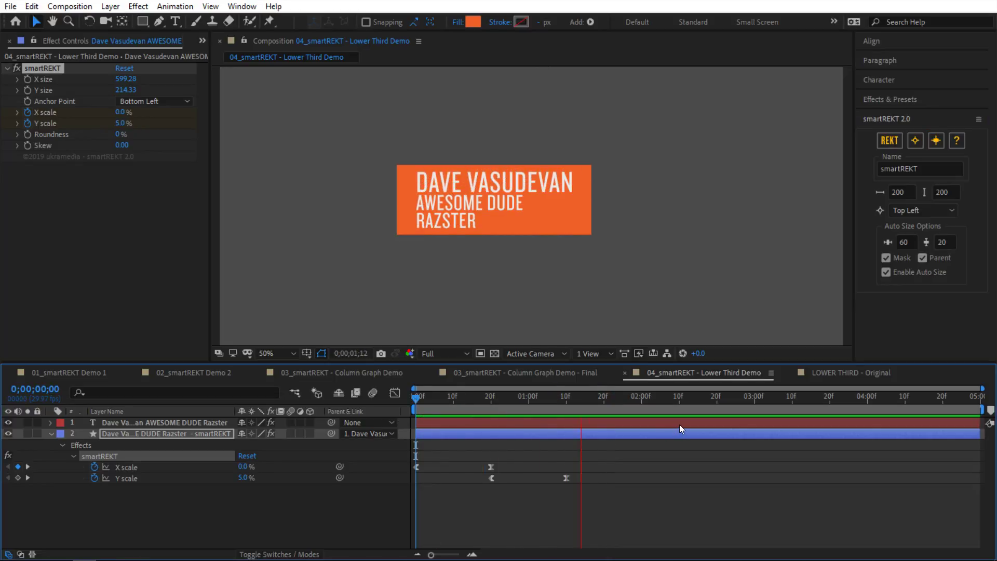
key("space")
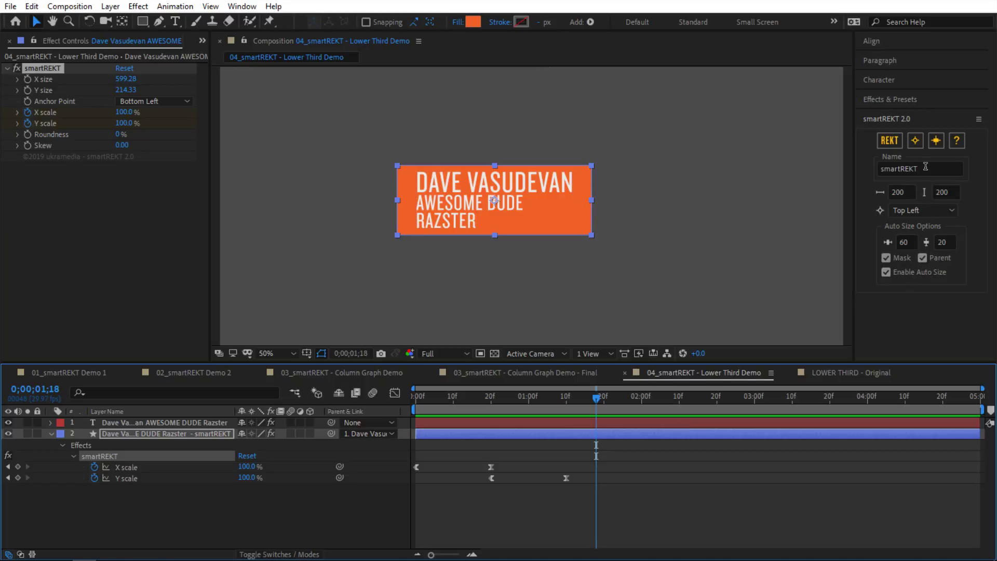
left_click(938, 150)
Step: Set the smartREKT anchor point to Top Center and preview the box scaling in
mouse_move(596, 398)
left_mouse_down()
mouse_move(556, 406)
mouse_move(581, 400)
left_mouse_up()
left_click(152, 101)
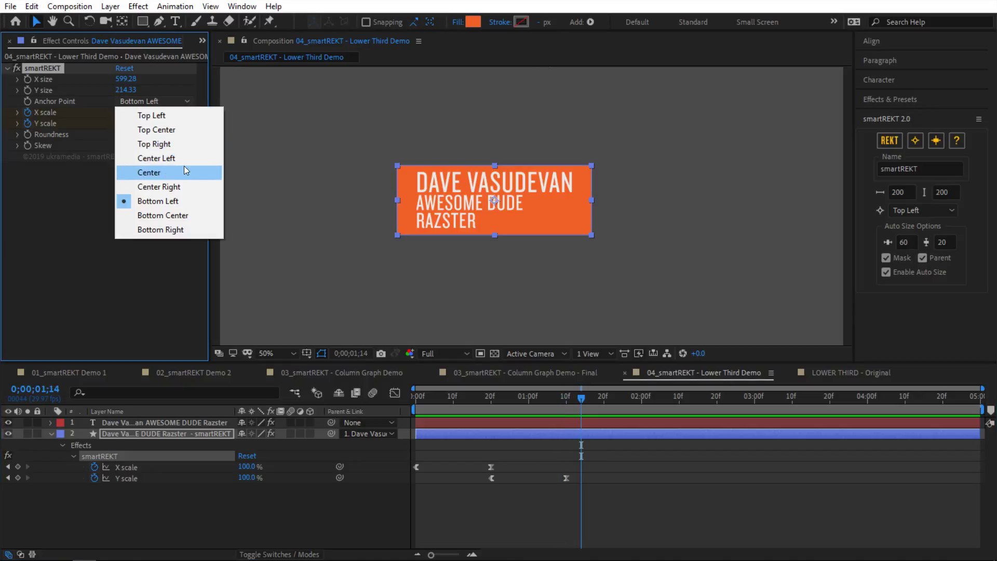
left_click(156, 130)
left_click(518, 397)
key("space")
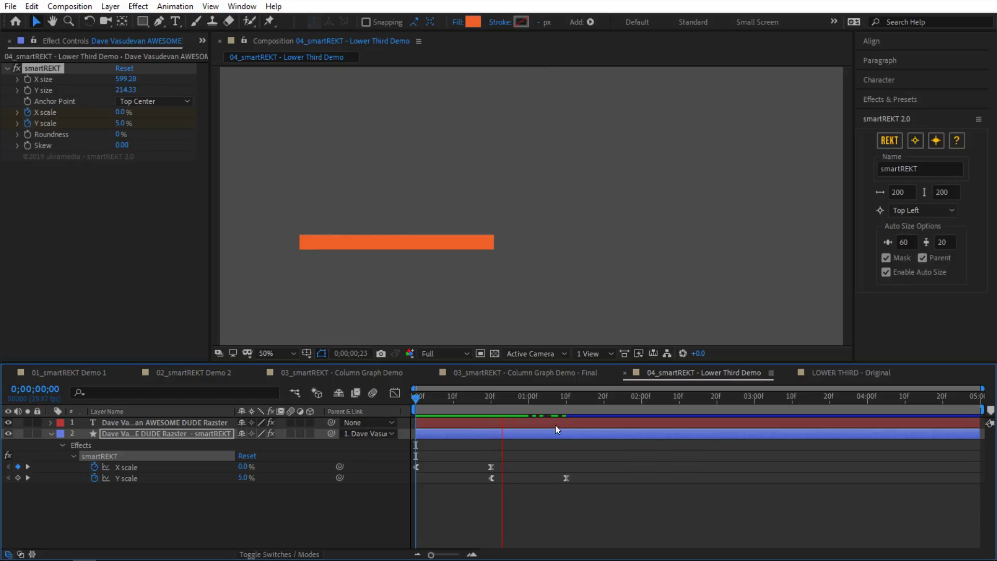
key("space")
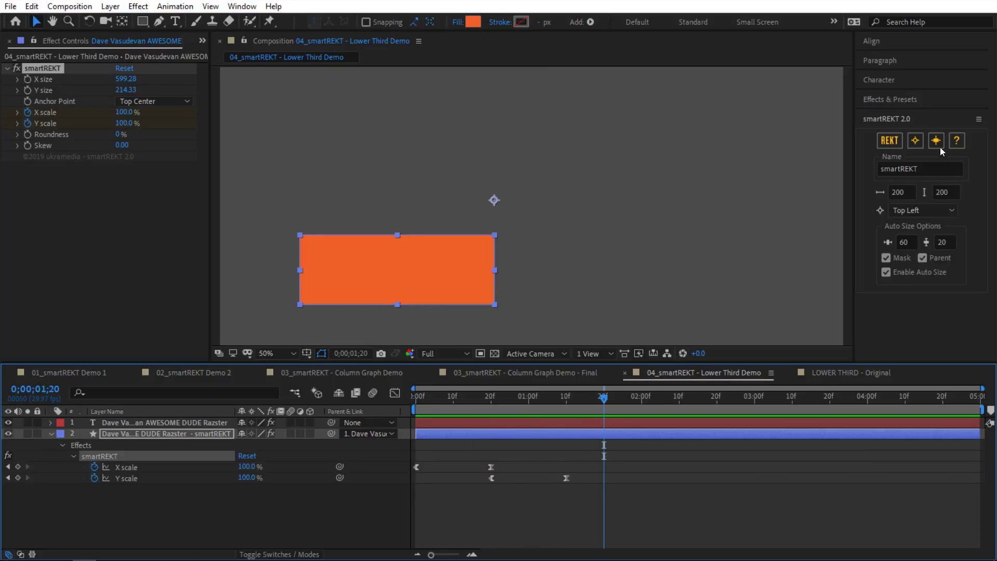
key("space")
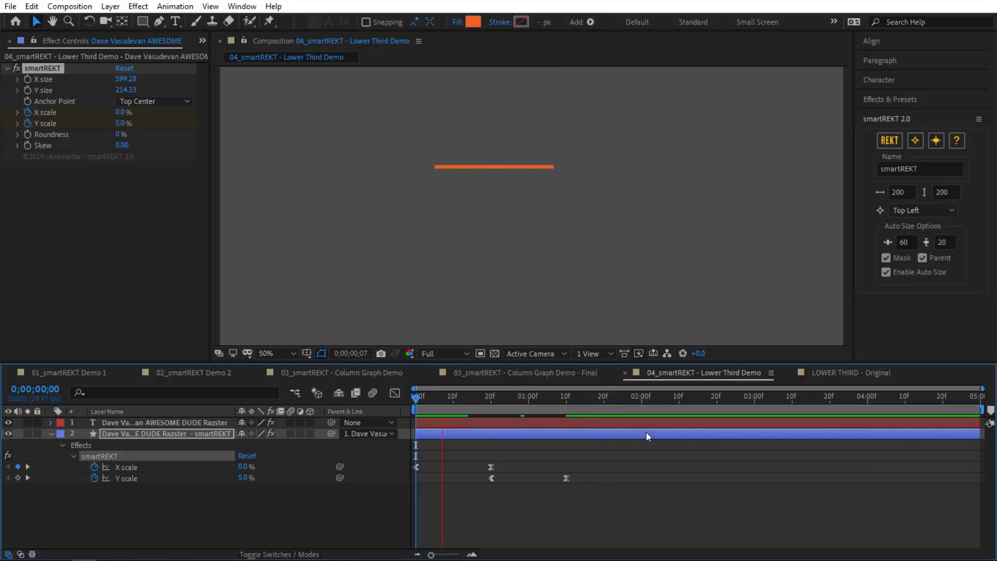
key("space")
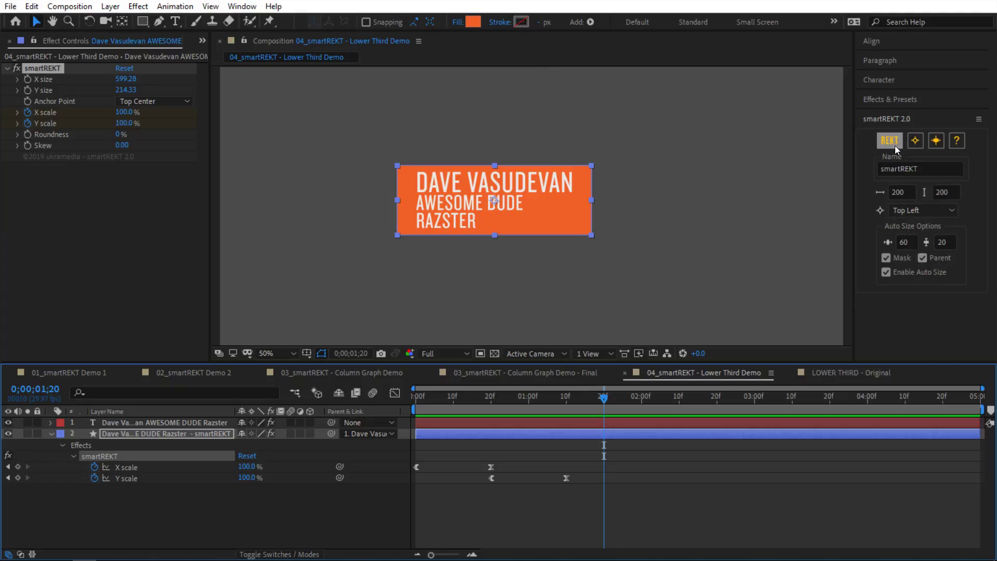
Step: Empty the demo composition by selecting both layers and deleting them
left_click(900, 169)
left_click(901, 192)
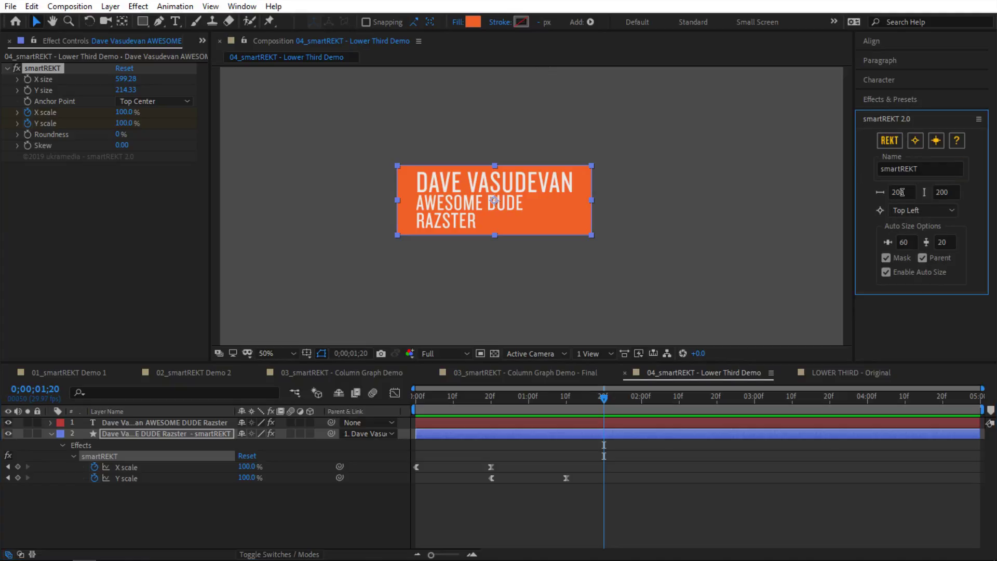
left_click(775, 220)
key("ctrl+a")
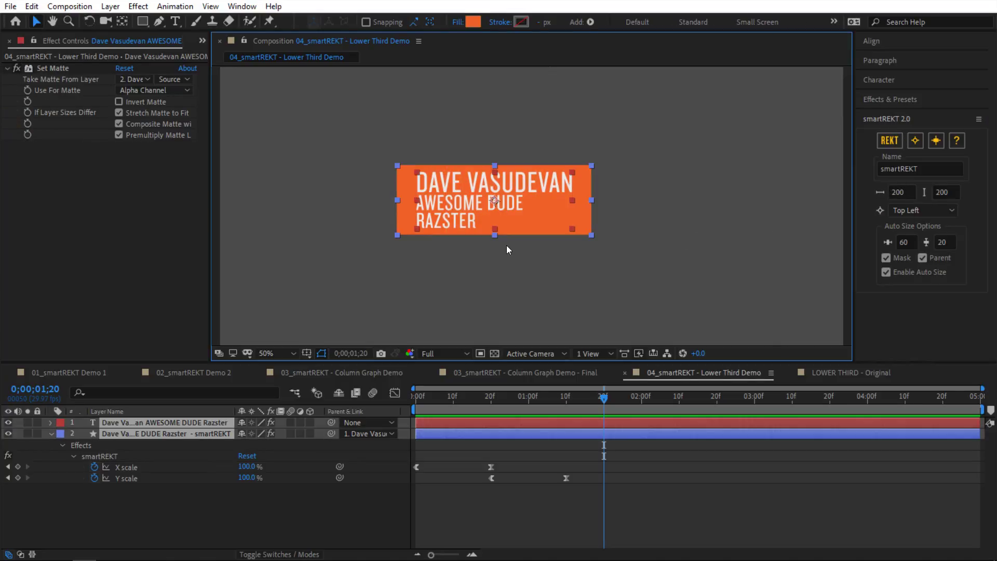
key("Delete")
Step: Set the new rectangle size to 150 by 500 and create a test orange rectangle
left_click(887, 141)
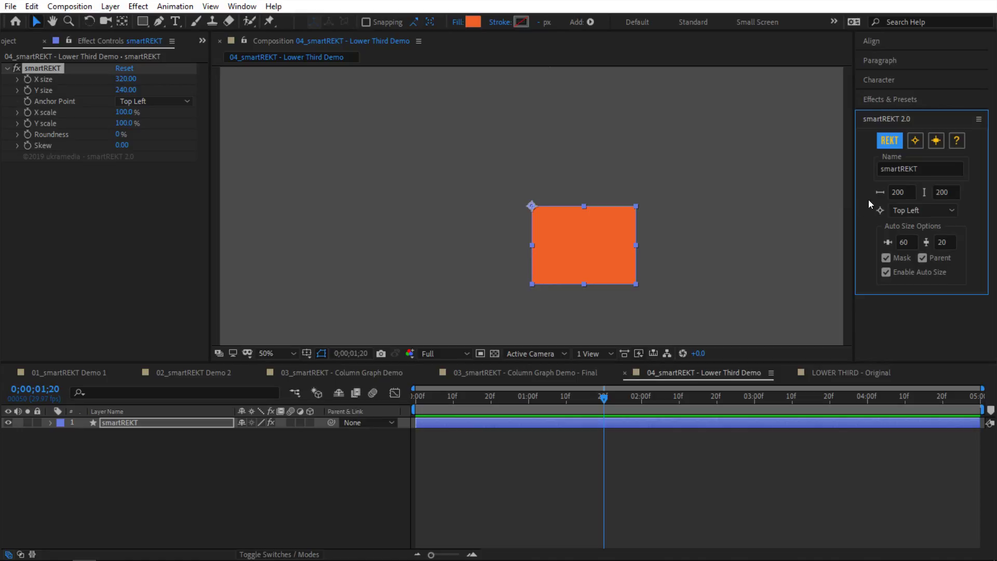
key("ctrl+z")
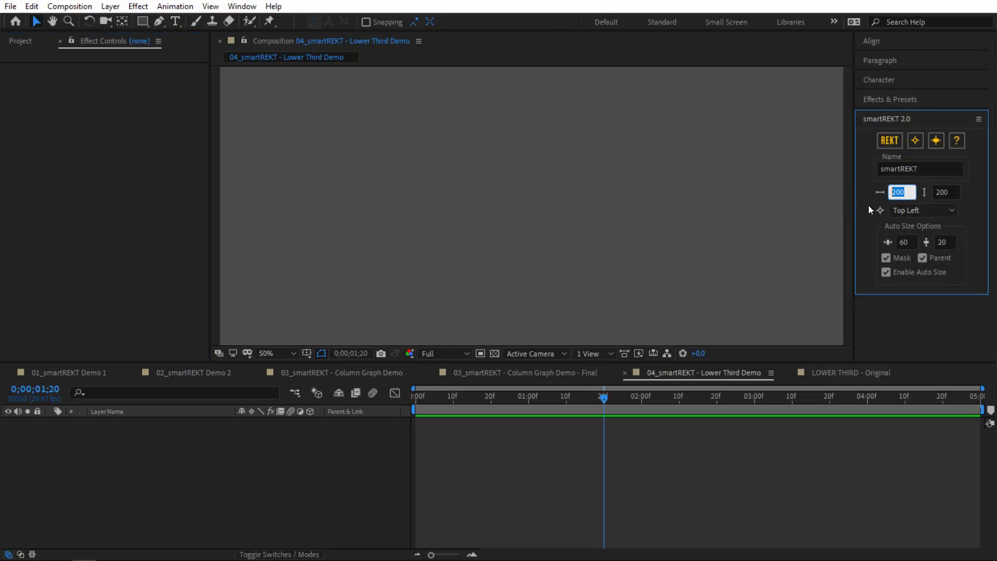
type("0")
key("Tab")
type("500")
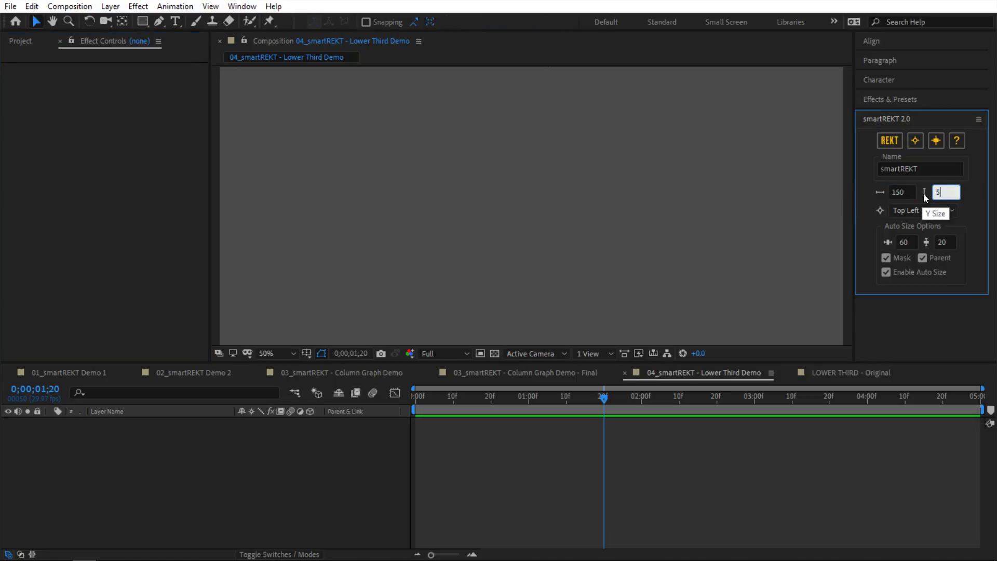
left_click(895, 145)
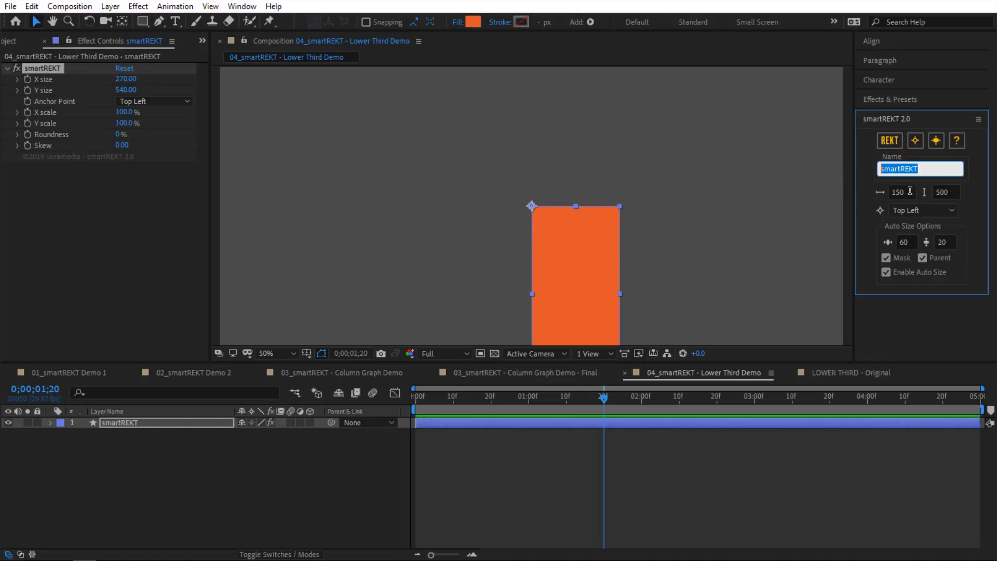
Step: Keep the Top Left anchor for new rectangles and delete the tall test rectangle
left_click(741, 241)
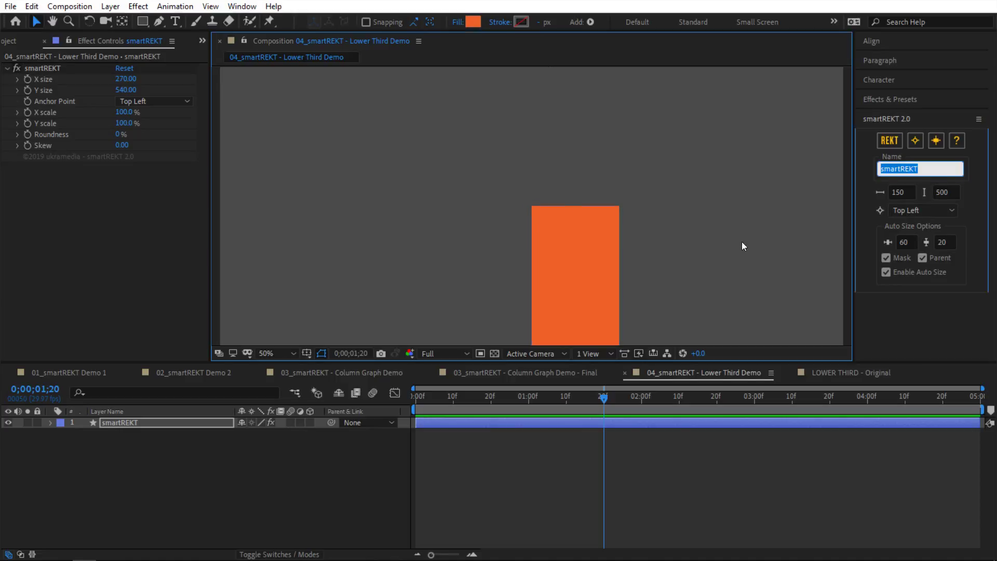
left_click(911, 213)
left_click(774, 225)
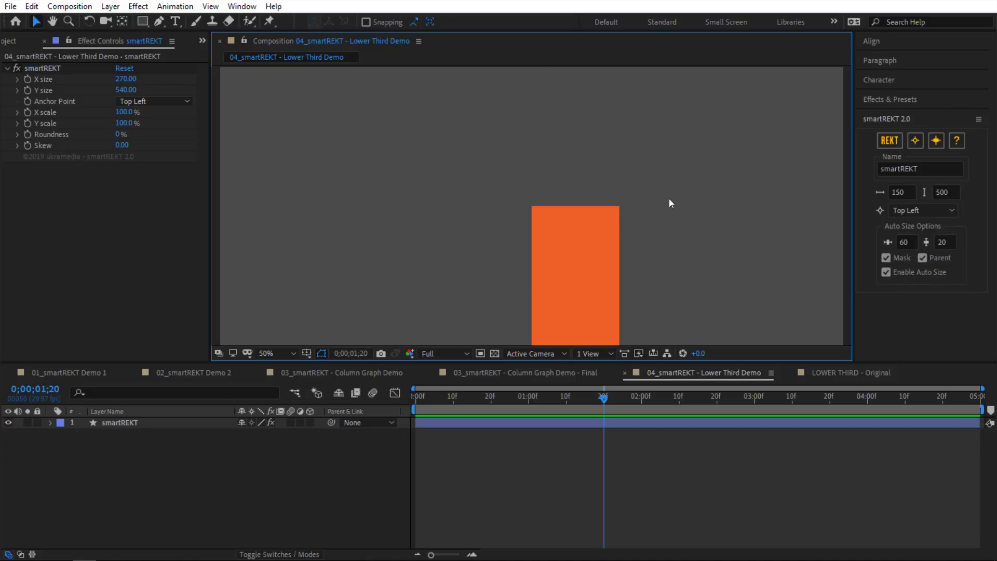
left_click(618, 237)
key("Delete")
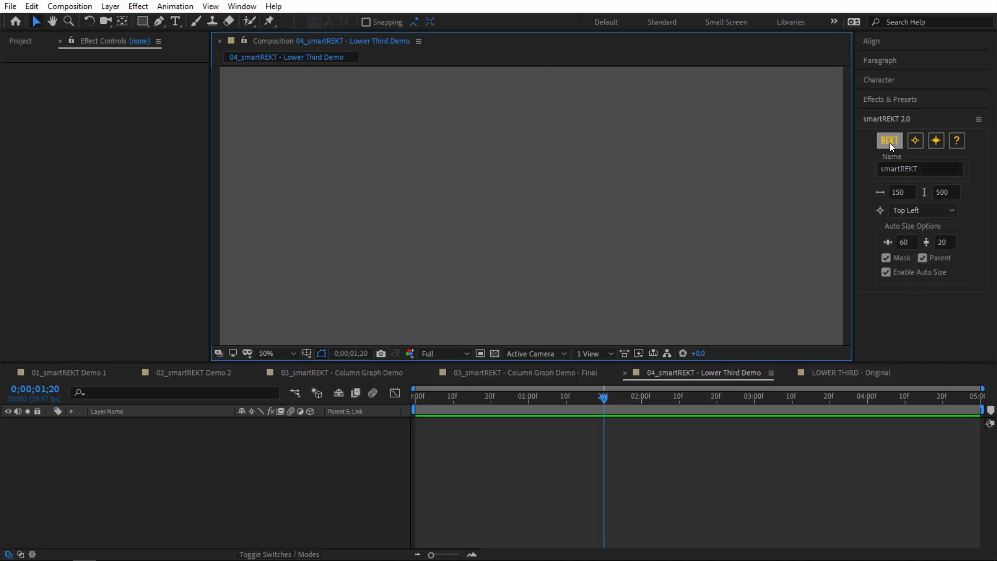
Step: Uncheck Enable Auto Size, test and undo a rectangle, then open LOWER THIRD - Original
left_click(885, 273)
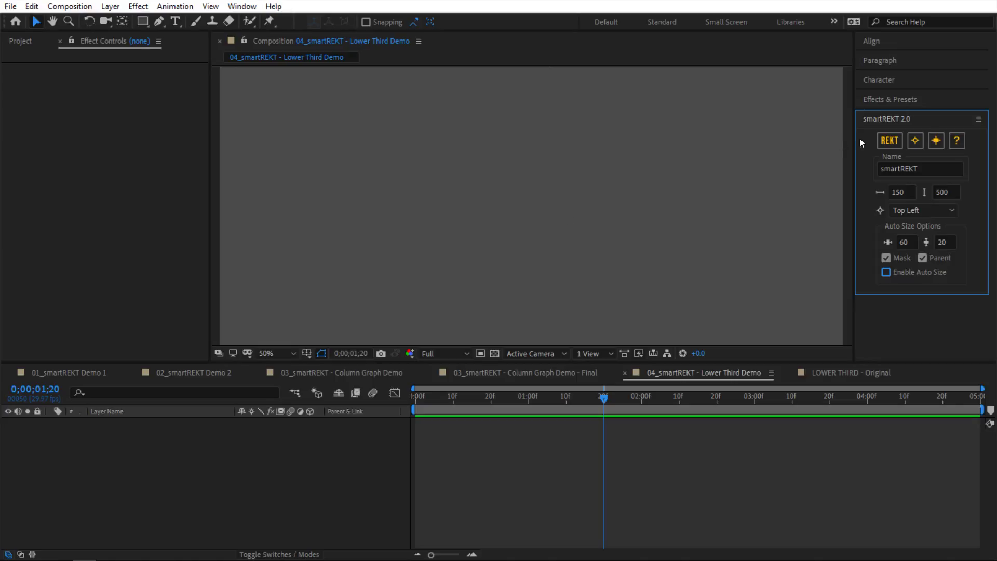
left_click(889, 140)
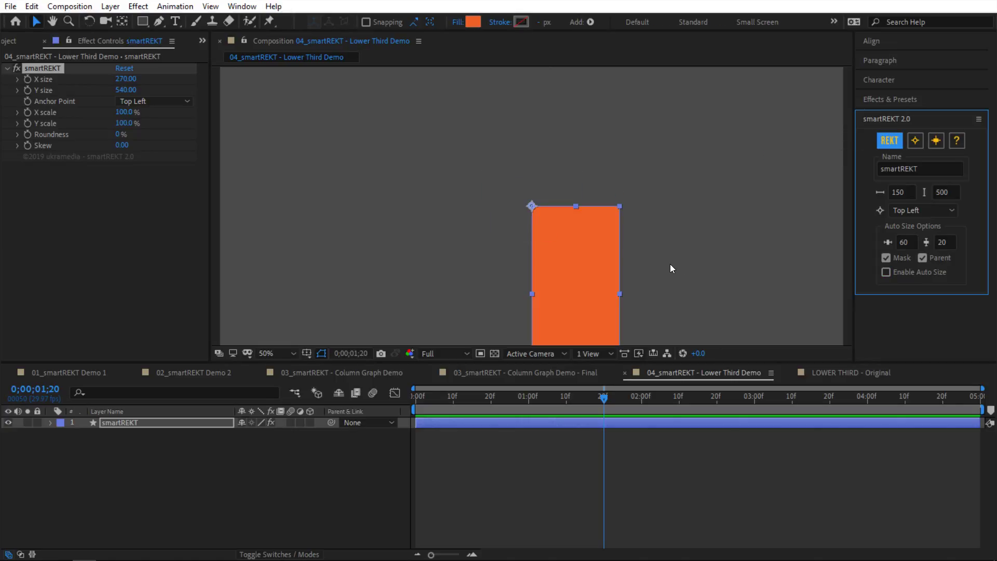
key("ctrl+z")
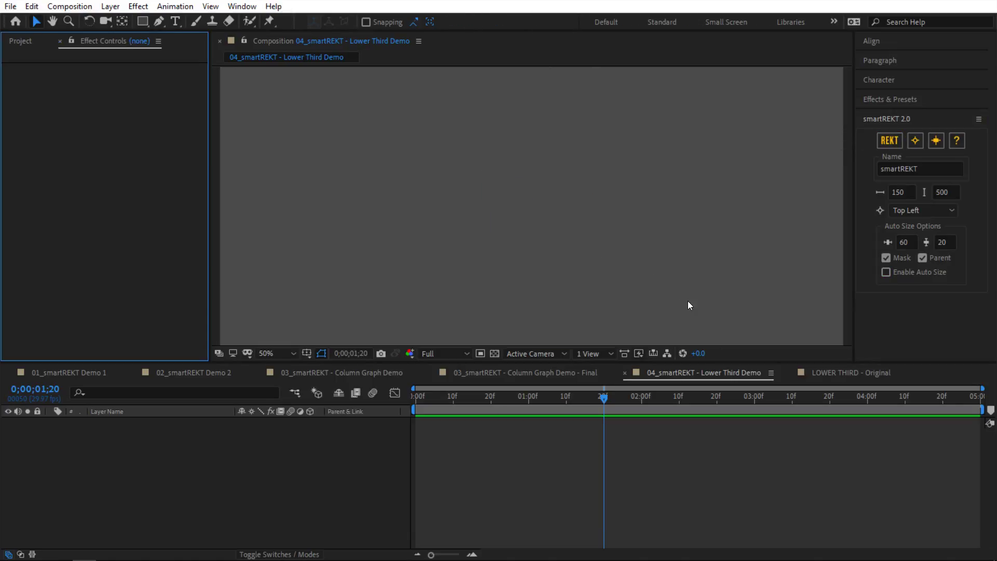
left_click(830, 373)
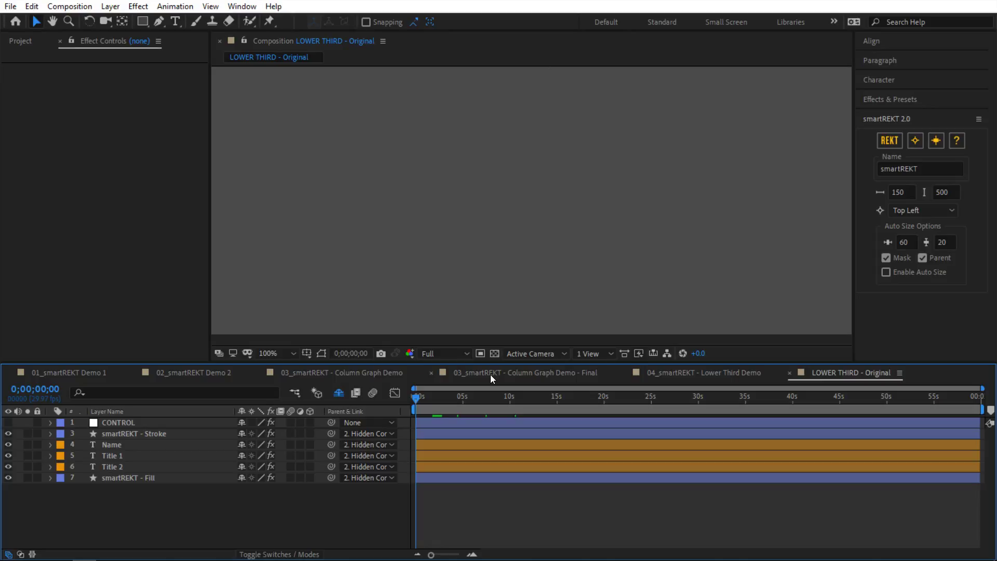
Step: Play the LOWER THIRD - Original preview, rewind to the start, and replay until FIRST LASTNAME and titles are in
key("space")
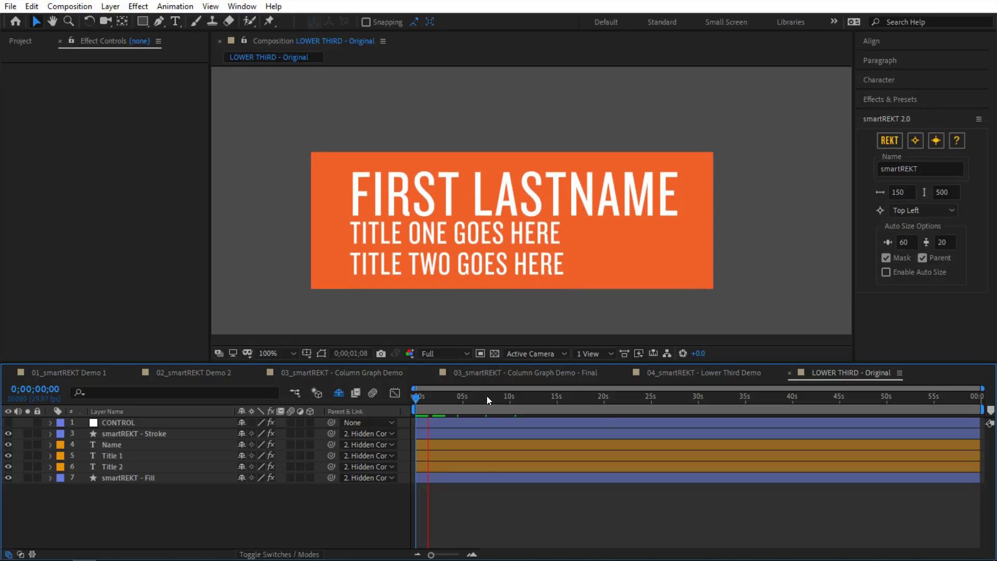
key("space")
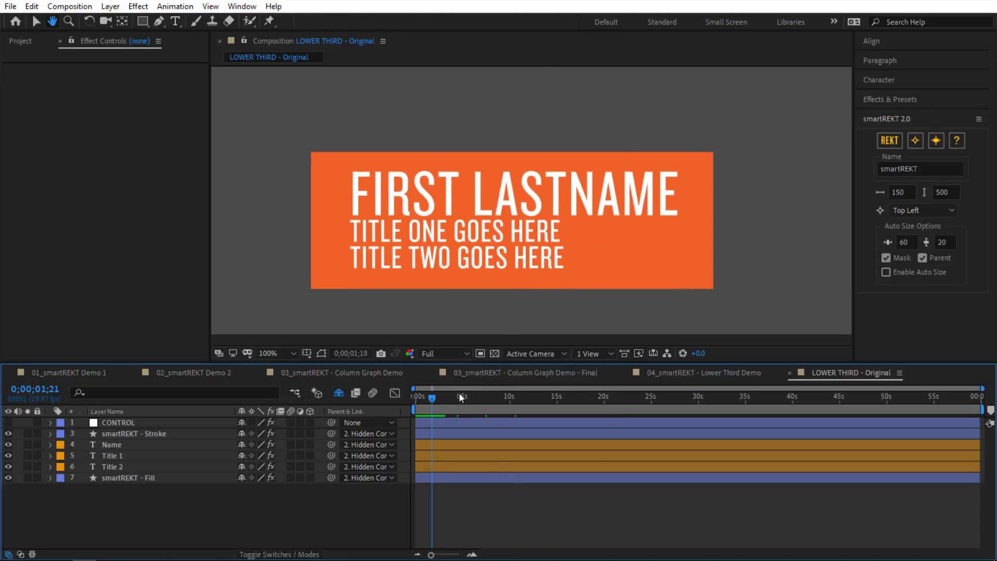
left_click_drag(432, 396, 409, 409)
key("space")
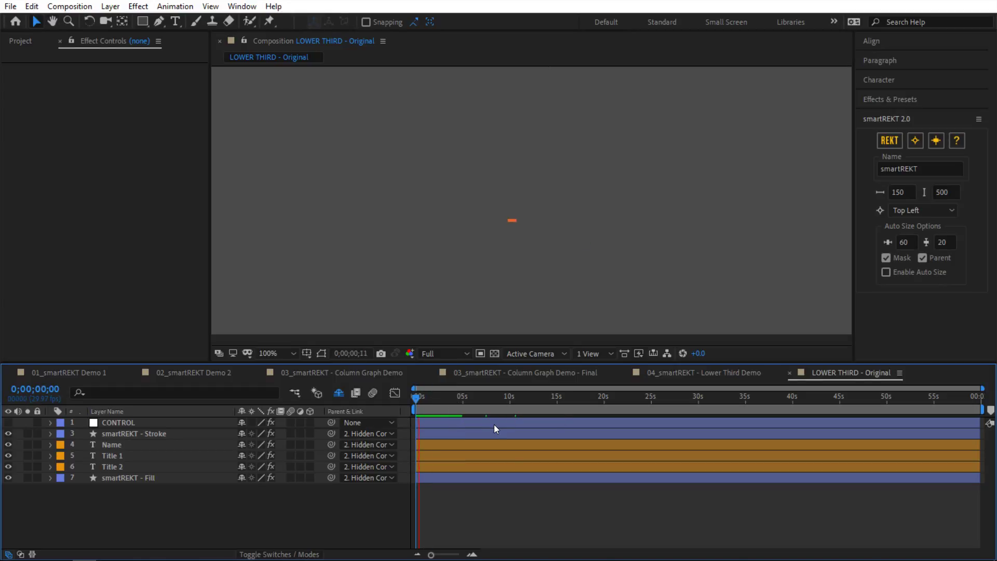
key("space")
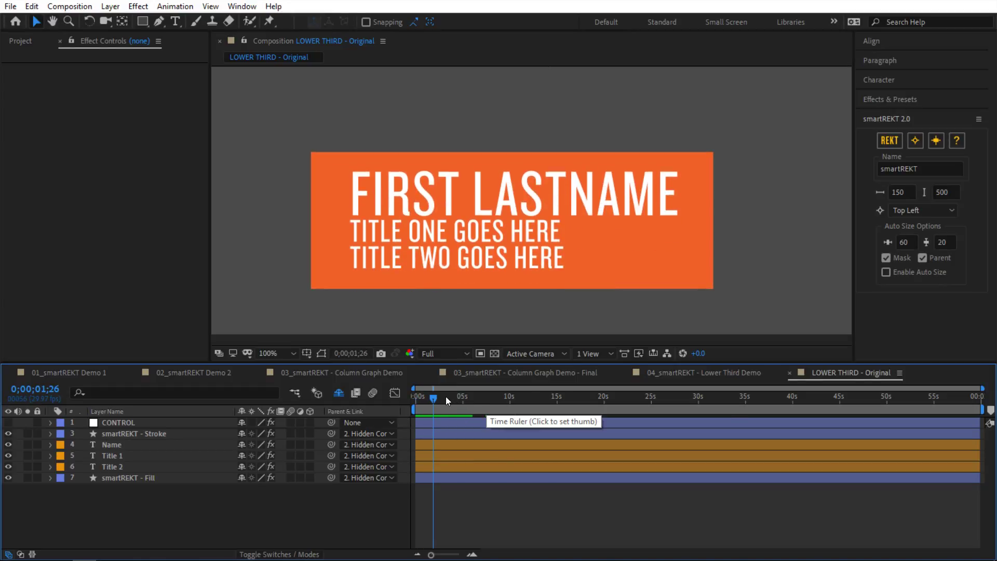
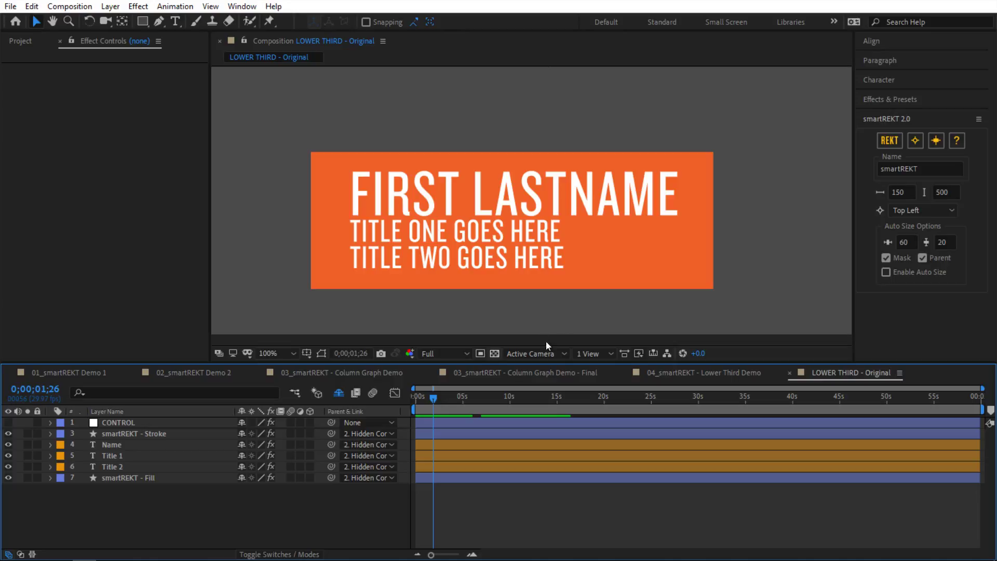
Step: Select the CONTROL layer and preview the lower third animation from the start
key("Home")
left_click_drag(422, 405, 432, 405)
left_click(173, 422)
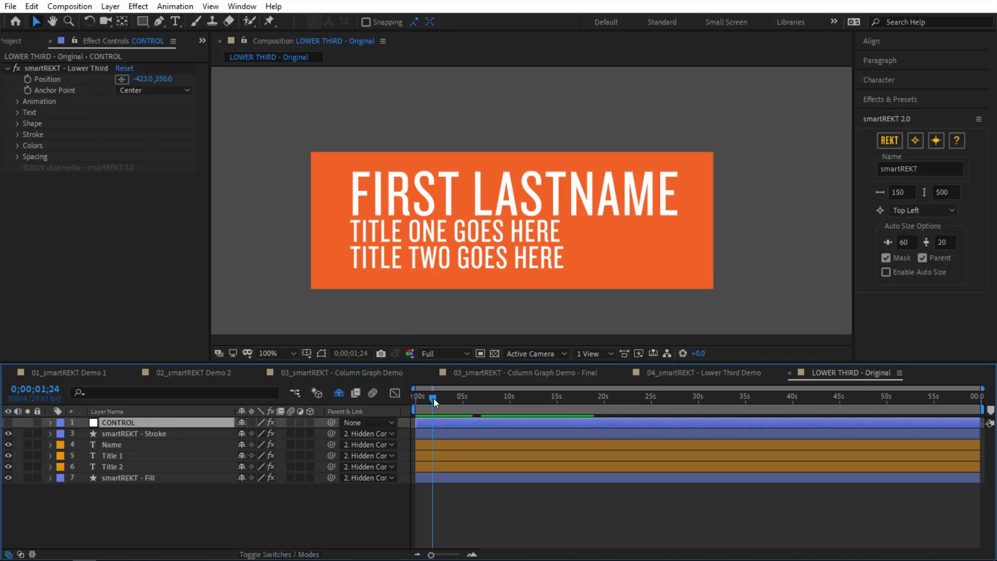
key("Home")
key("space")
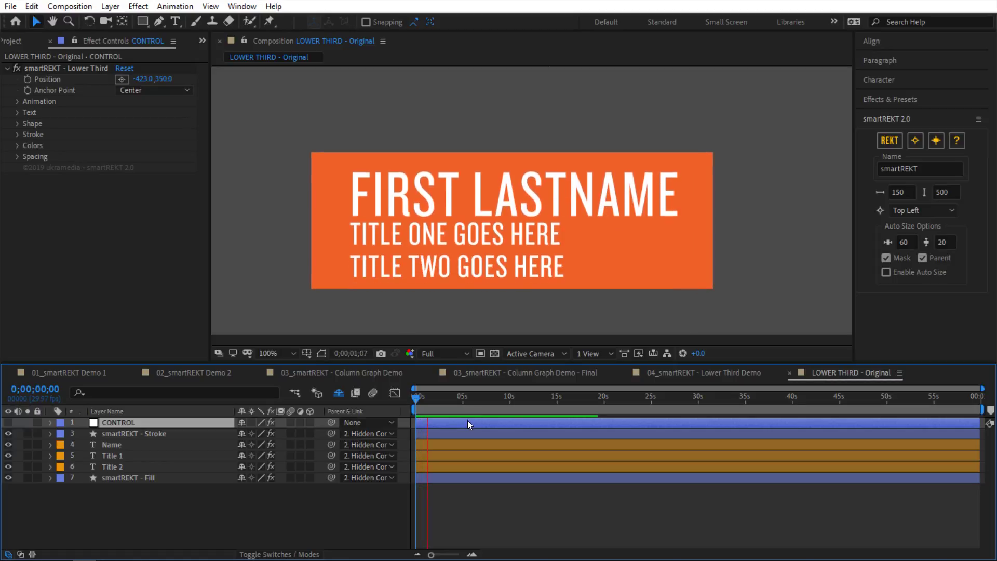
Step: Try Name text at 36 px and Title 1 at 115 px, then restore 100 px and 50 px
left_click(417, 169)
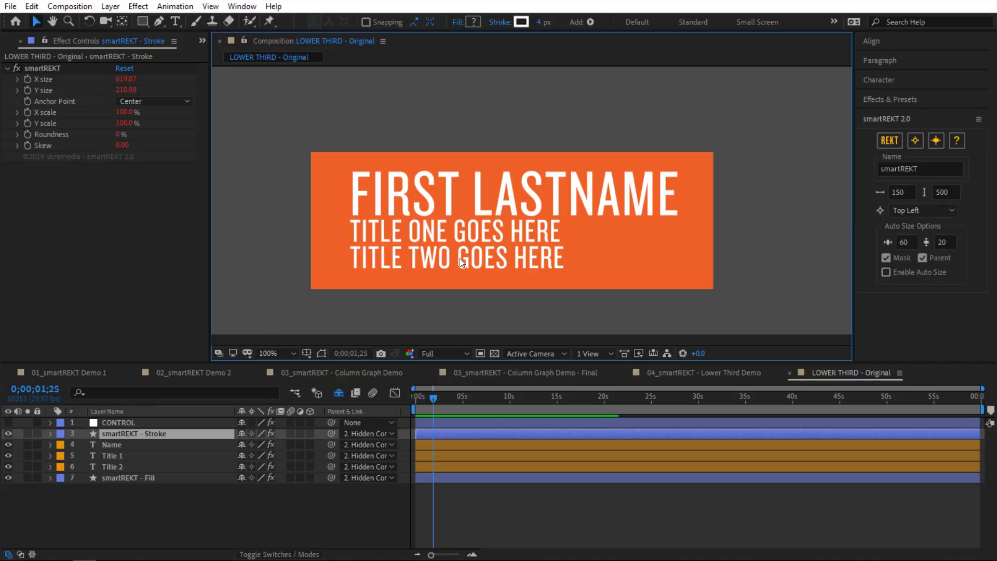
left_click(130, 446)
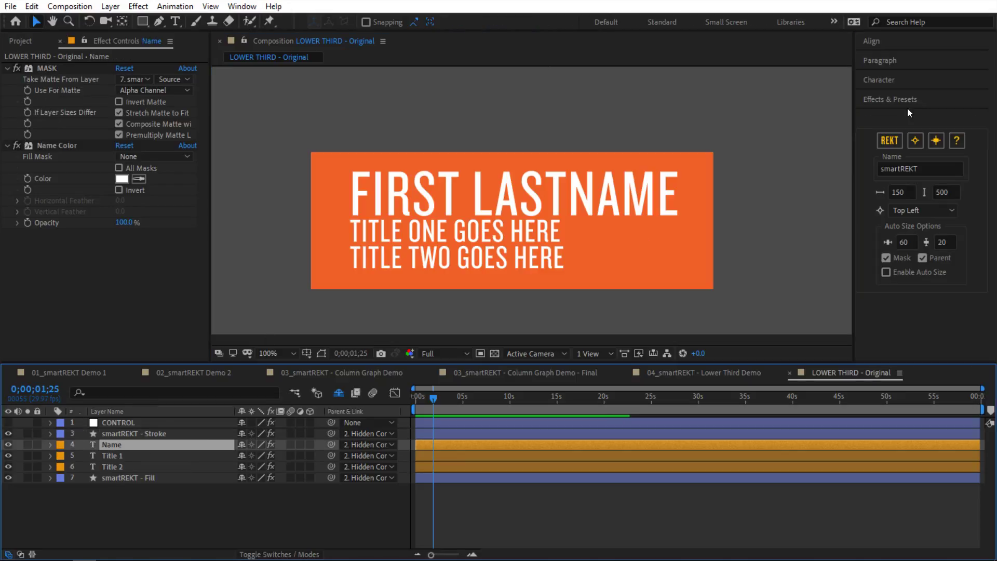
left_click(892, 83)
left_click_drag(877, 134, 895, 148)
left_click(163, 444)
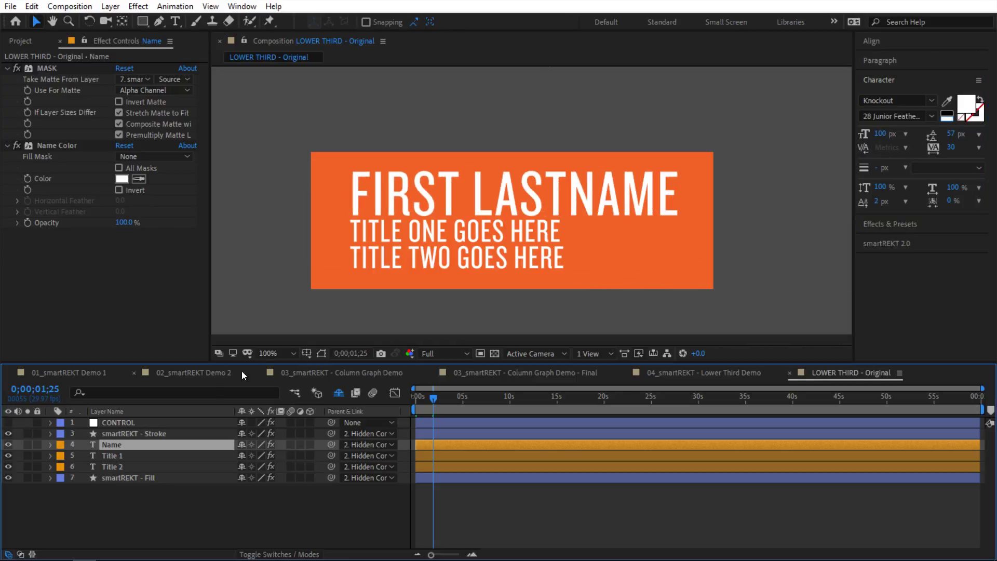
left_click(139, 457)
left_click_drag(880, 133, 770, 200)
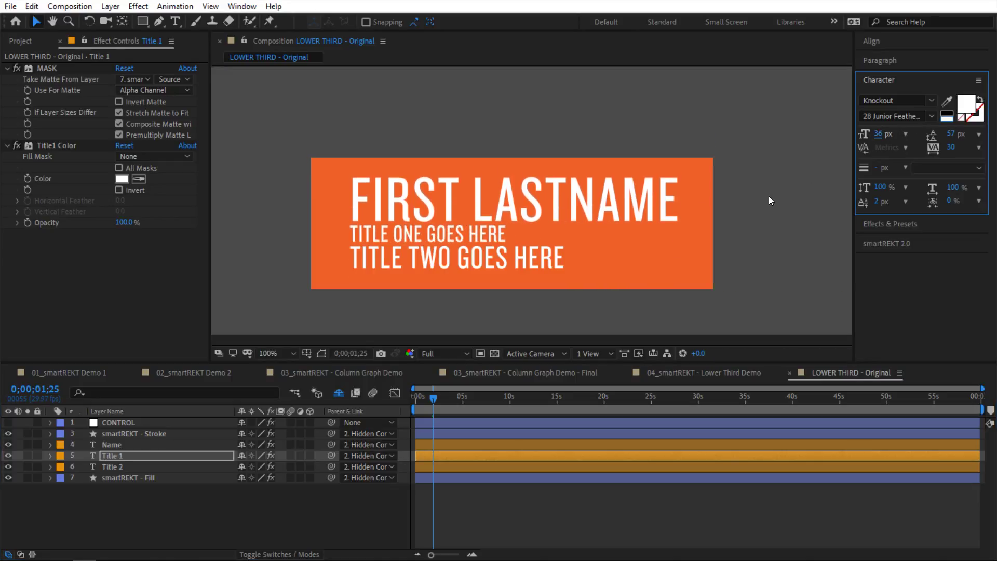
left_click(166, 457)
Step: Type test text into the name, then undo to restore FIRST LASTNAME
left_click(158, 467)
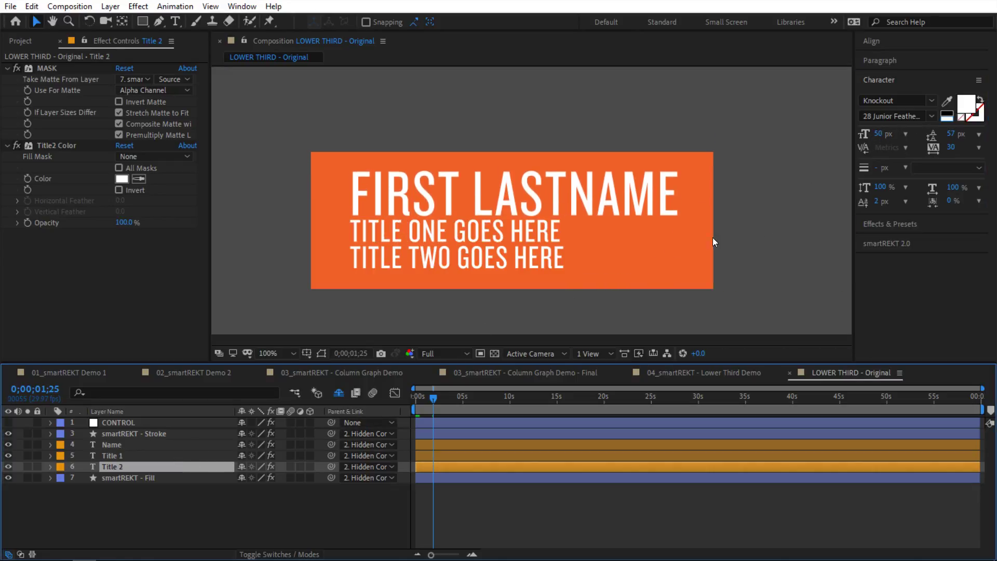
left_click(538, 191)
double_click(113, 446)
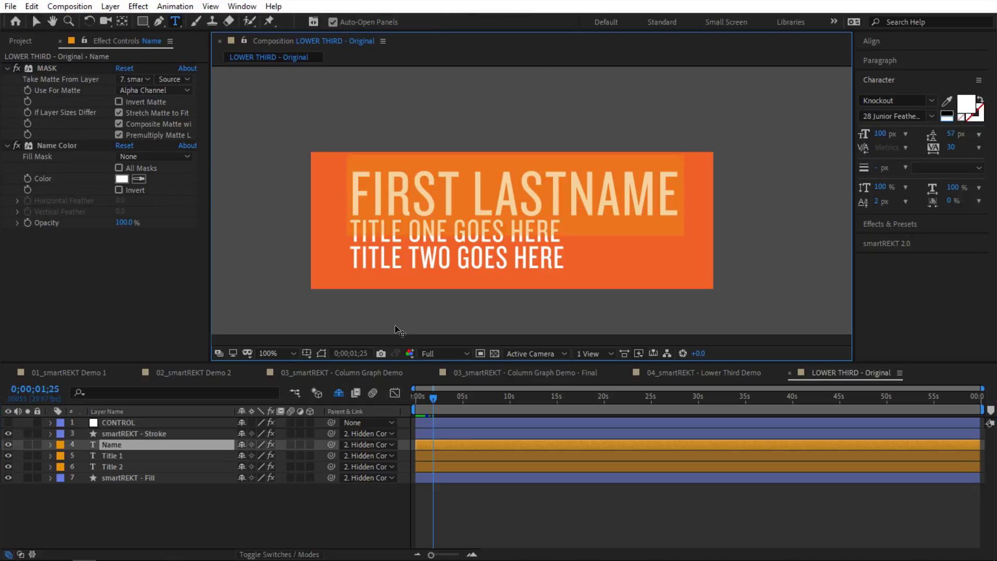
type("sdlkfjsldjf")
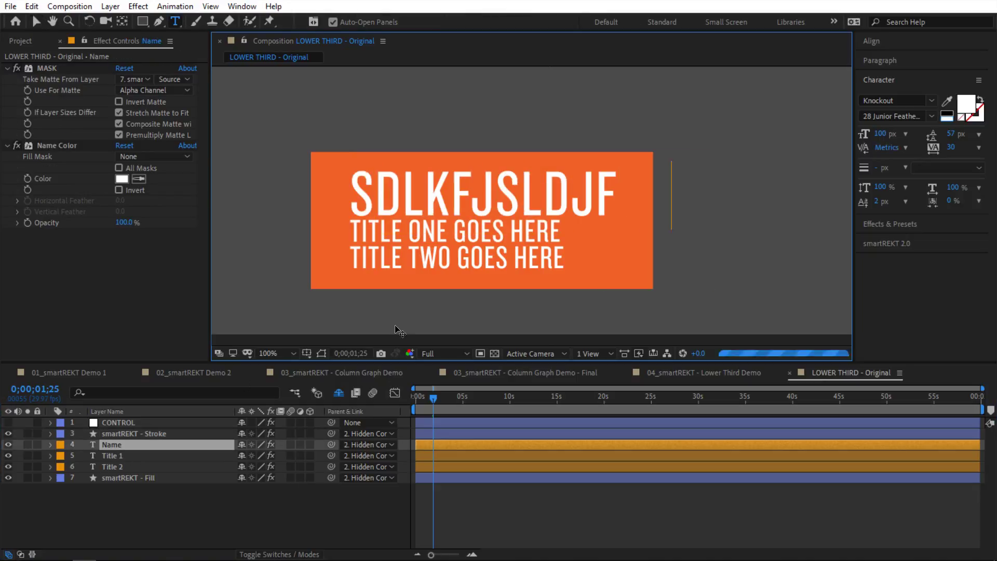
type("sdflkjsd")
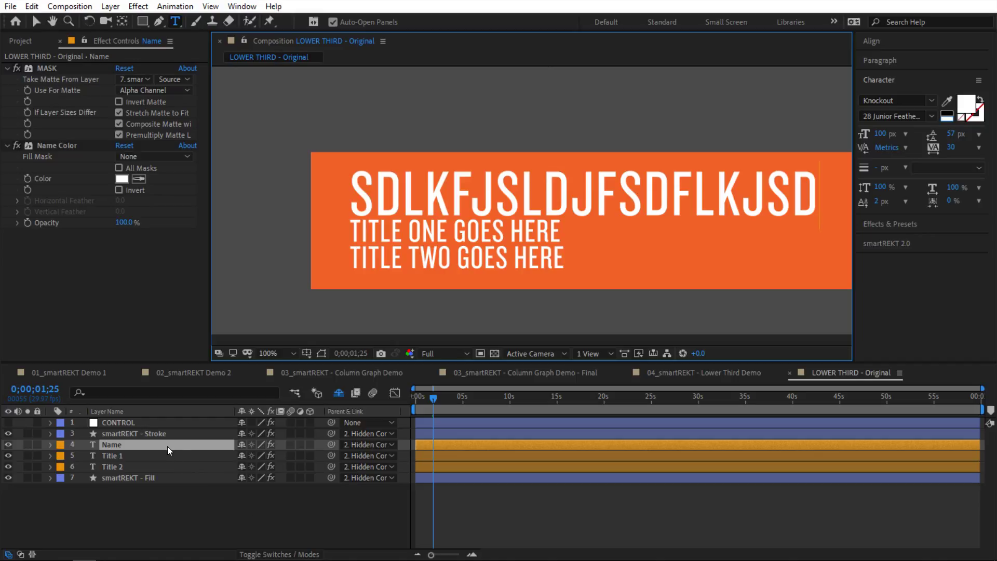
key("ctrl+a")
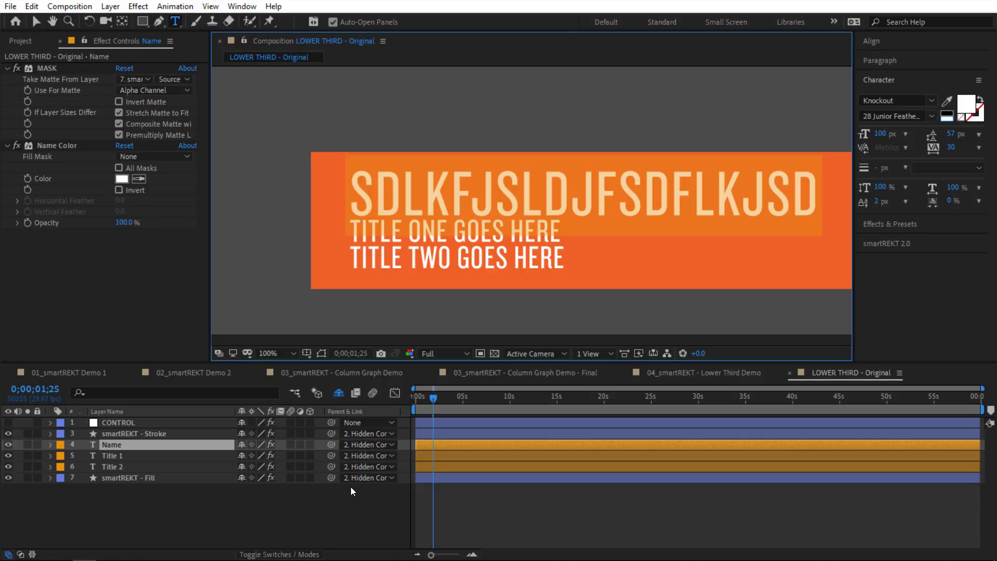
left_click(381, 501)
key("ctrl+z")
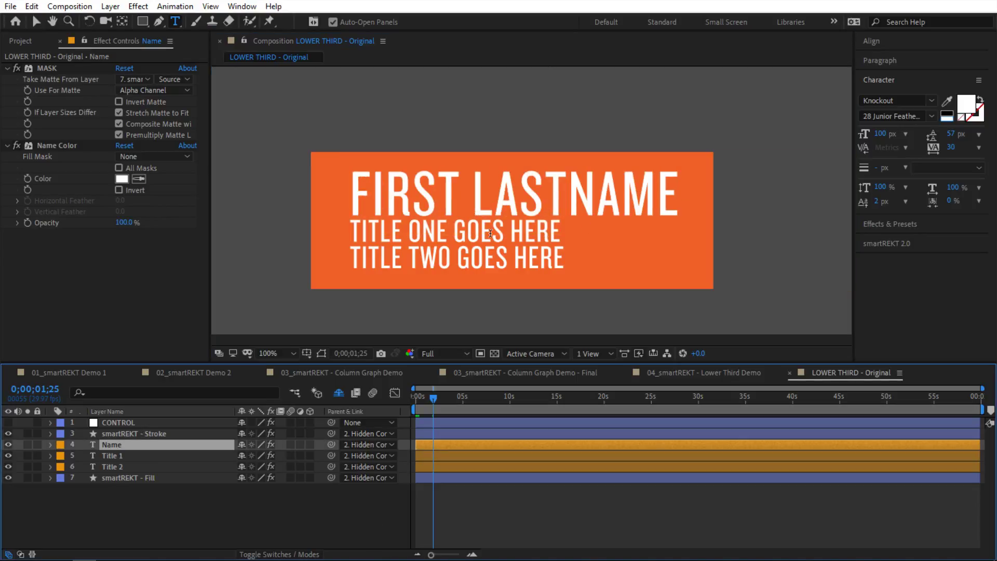
Step: Set the CONTROL layer's anchor point to Top Left and preview the animation
left_click(131, 422)
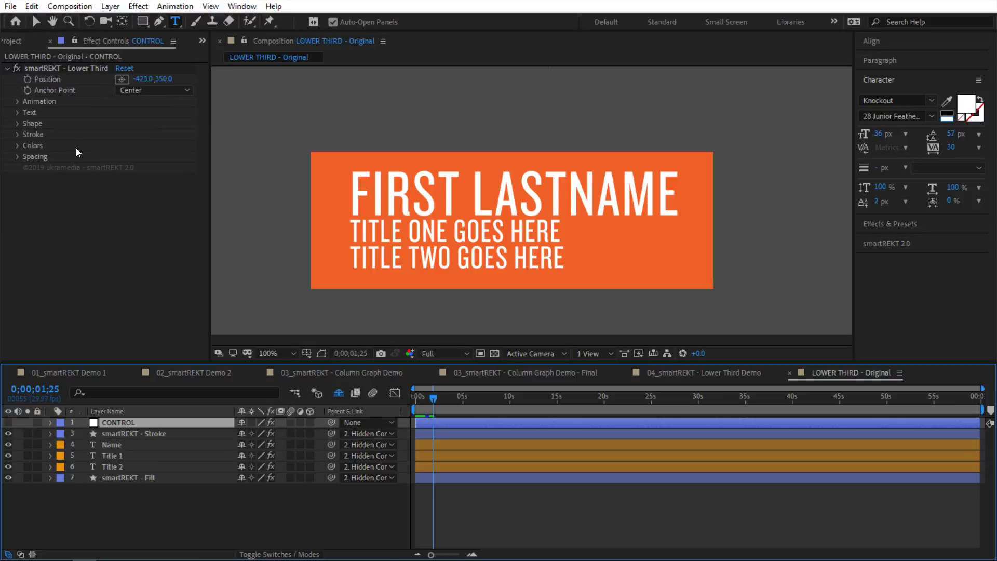
left_click_drag(446, 395, 426, 405)
left_click(153, 90)
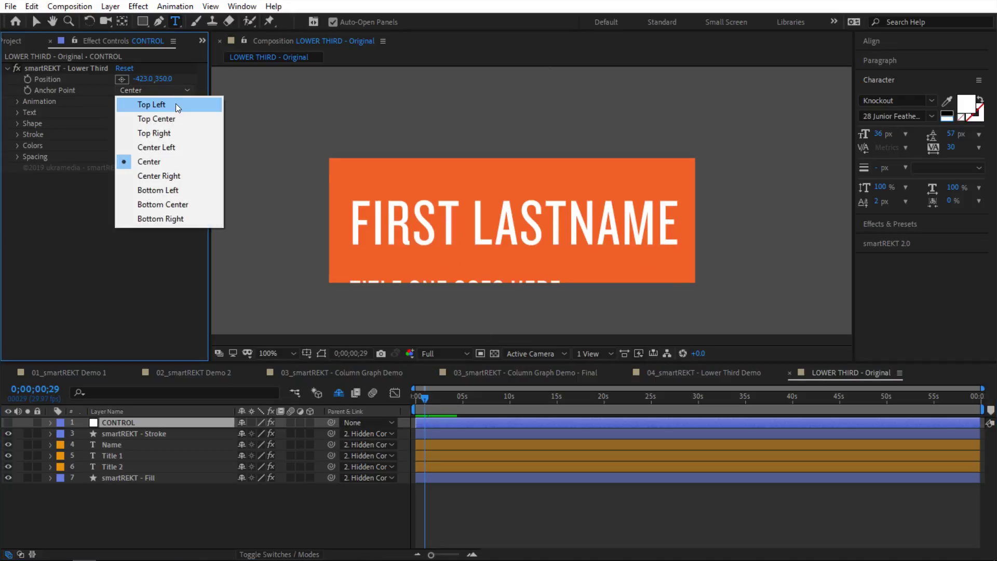
left_click(174, 105)
left_click(417, 399)
left_click_drag(417, 399, 405, 400)
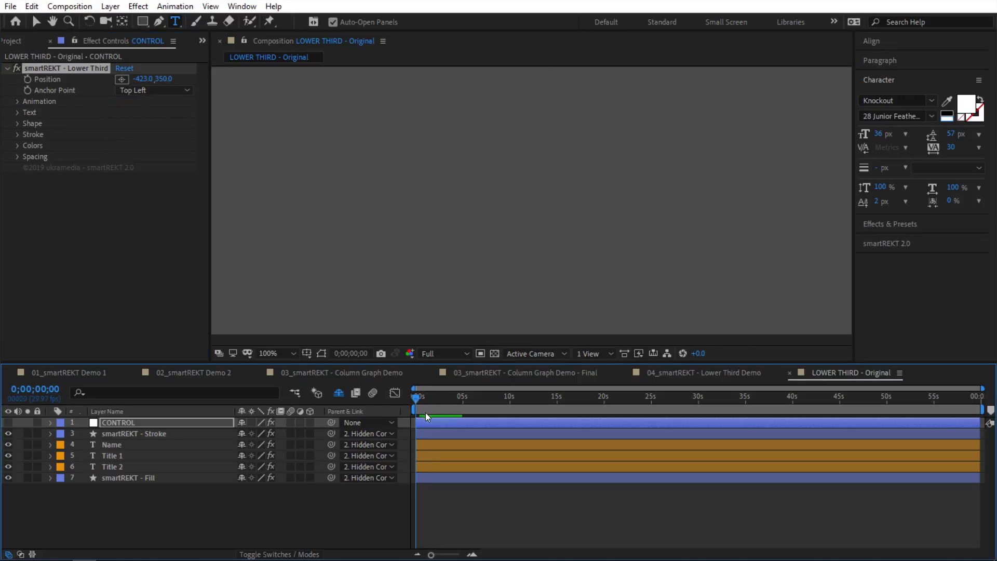
key("space")
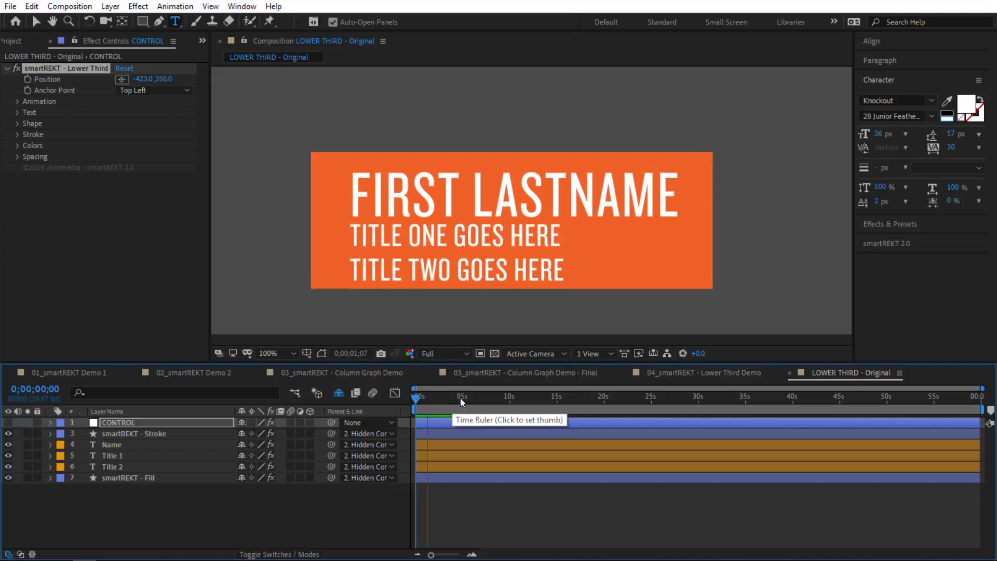
Step: Change the anchor point to Bottom Right and preview it
left_click(154, 90)
left_click(195, 217)
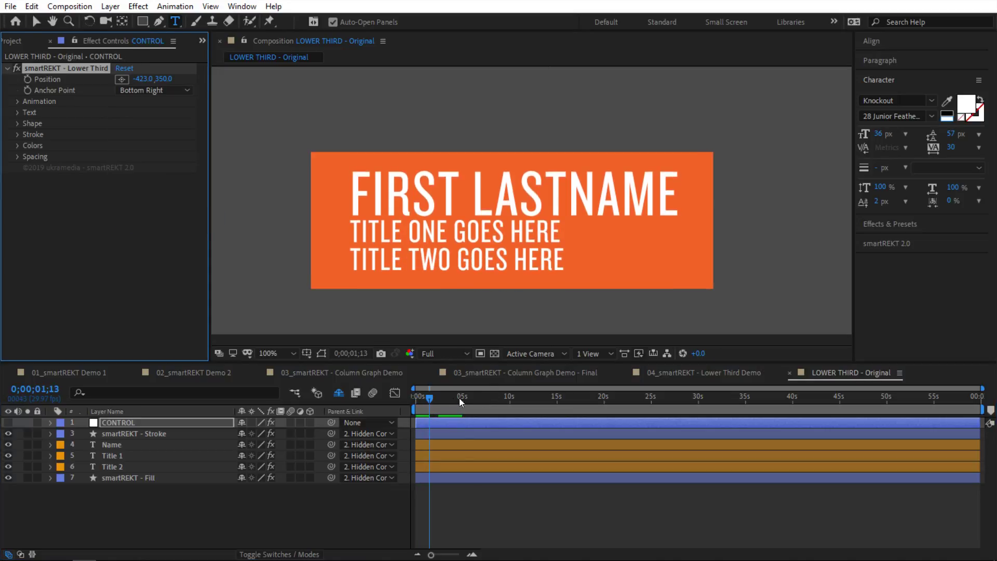
left_click_drag(458, 398, 397, 404)
key("space")
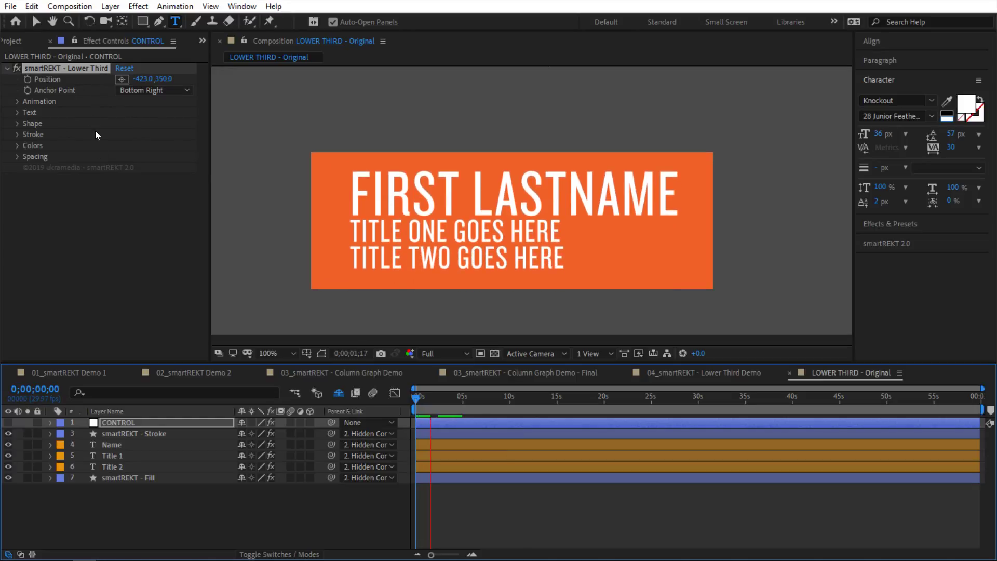
key("space")
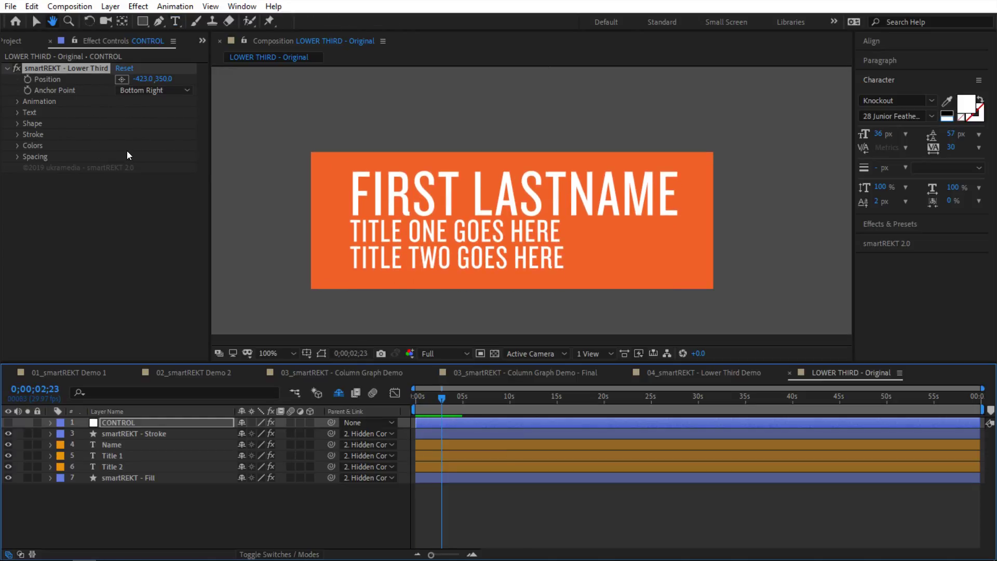
Step: Switch the anchor point to Bottom Left, preview it, and expand the Animation group
left_click(156, 90)
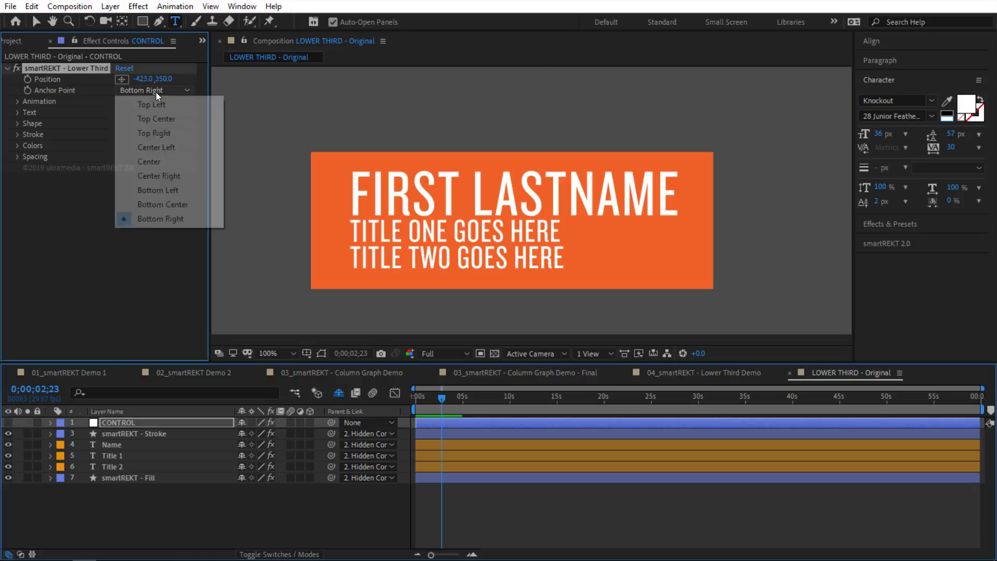
left_click(192, 193)
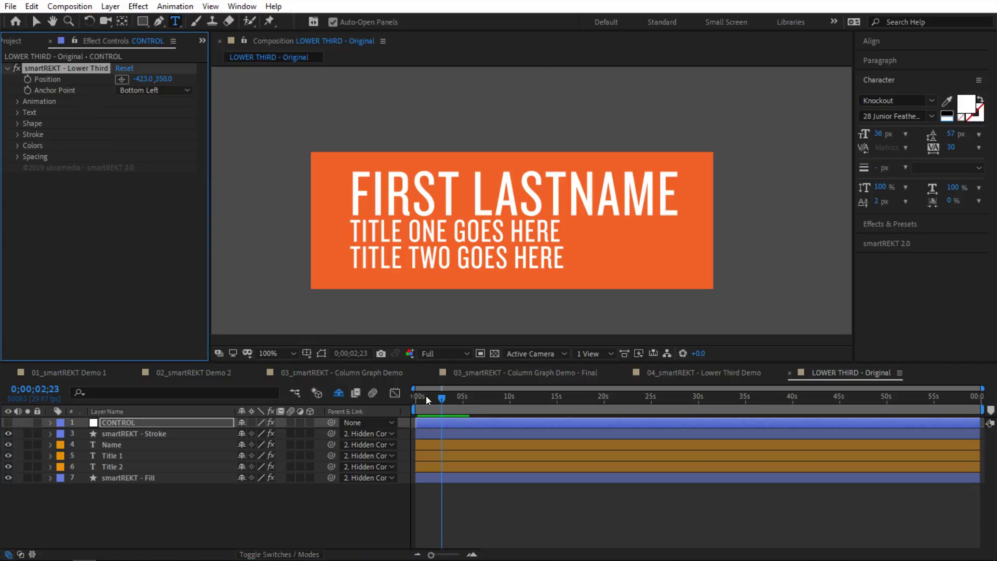
left_click_drag(435, 400, 414, 416)
key("space")
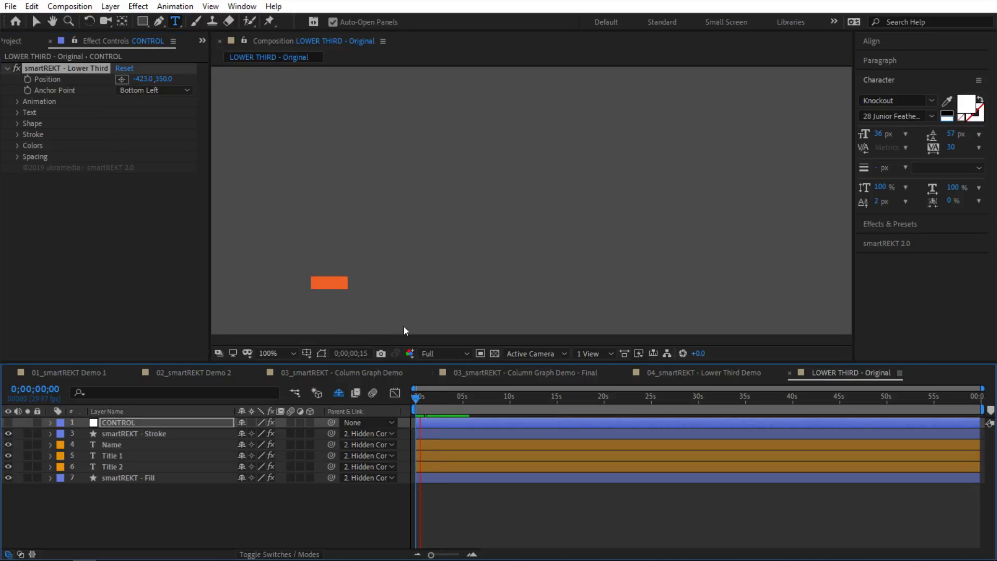
key("space")
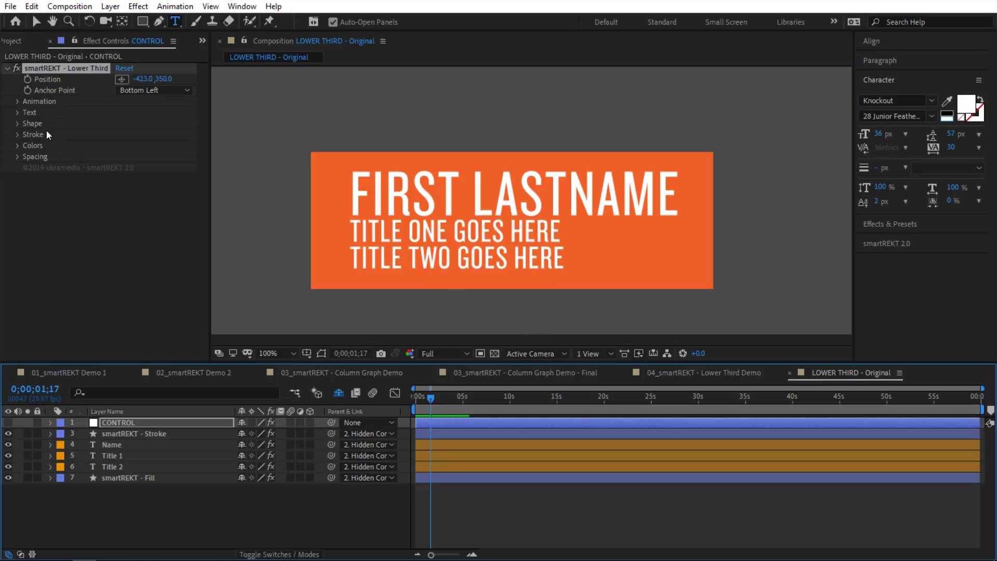
left_click(17, 101)
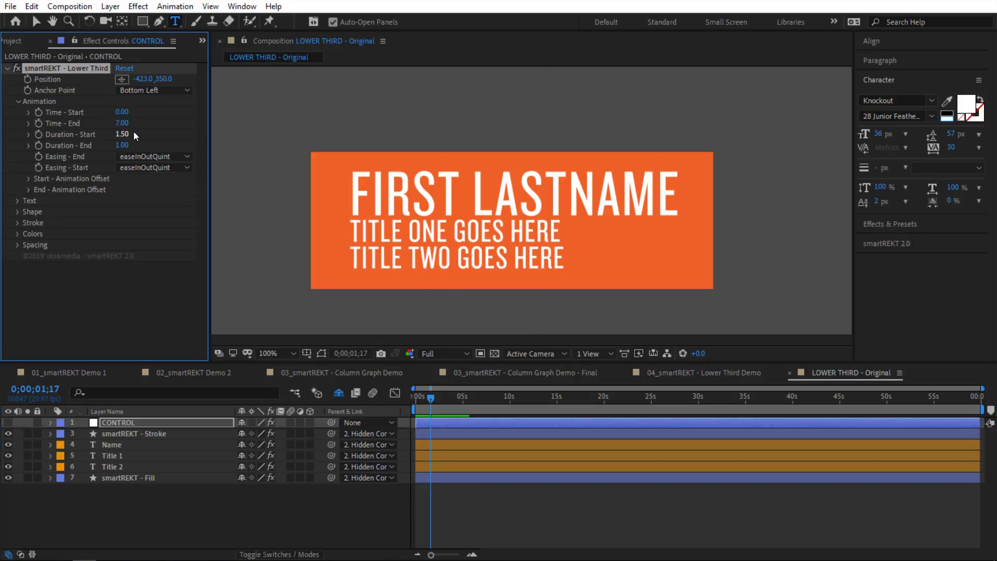
Step: Select all six lower-third layers, reveal their modified properties with U, then collapse them
left_click_drag(209, 491, 158, 419)
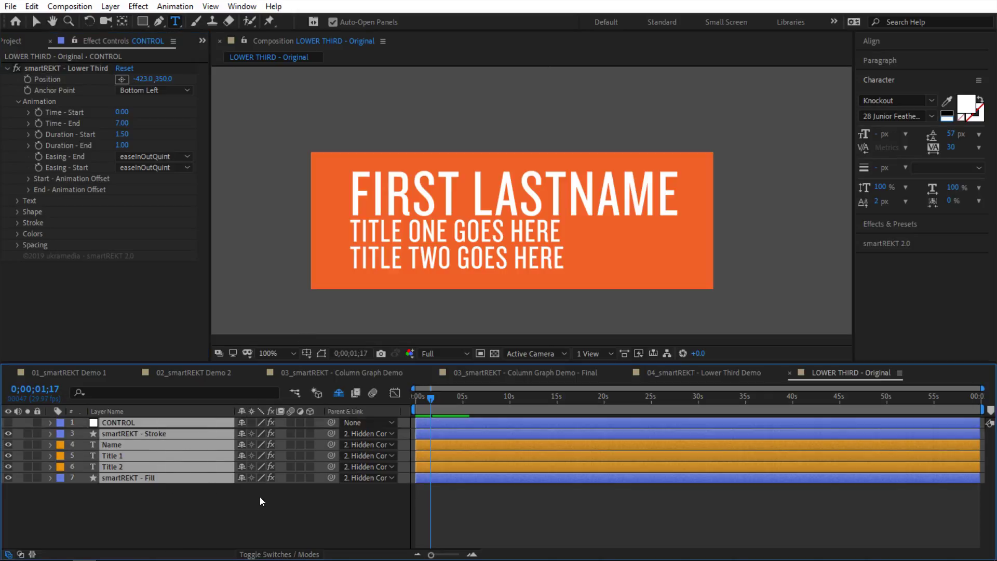
key("y")
key("u")
key("u")
scroll(332, 499, "down", 10)
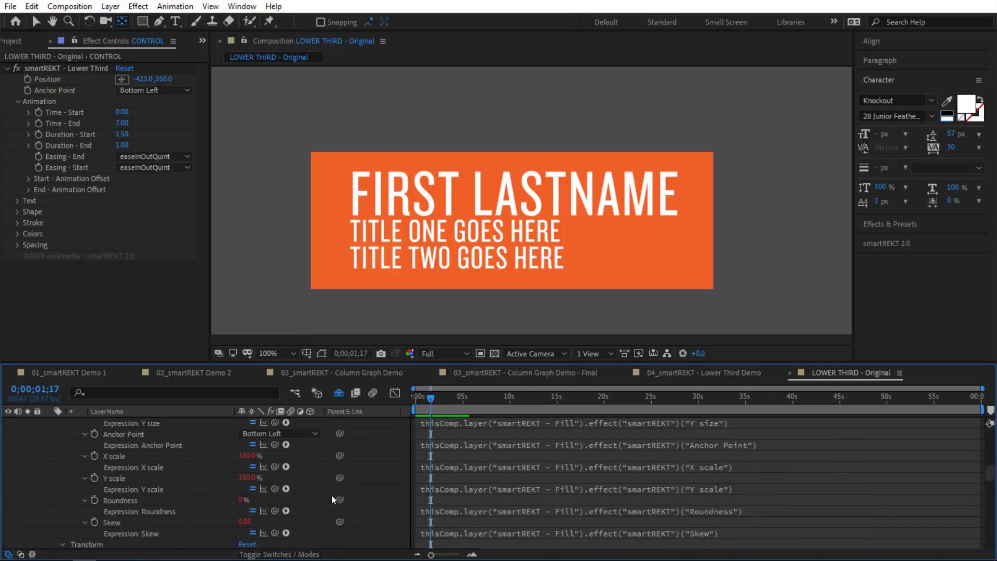
scroll(333, 499, "up", 5)
key("u")
left_click(327, 514)
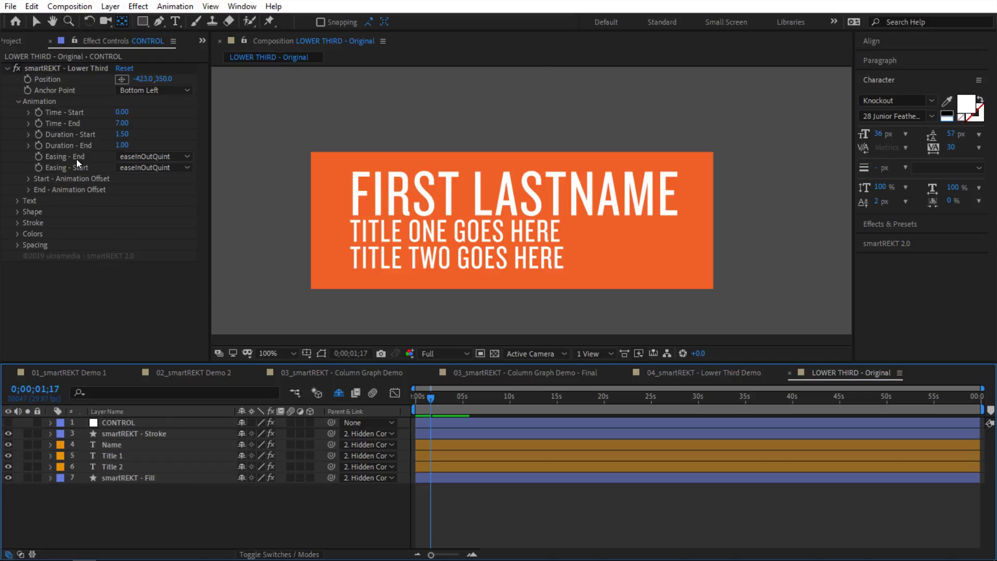
Step: Inspect the start and end easing lists without changing either
left_click(139, 158)
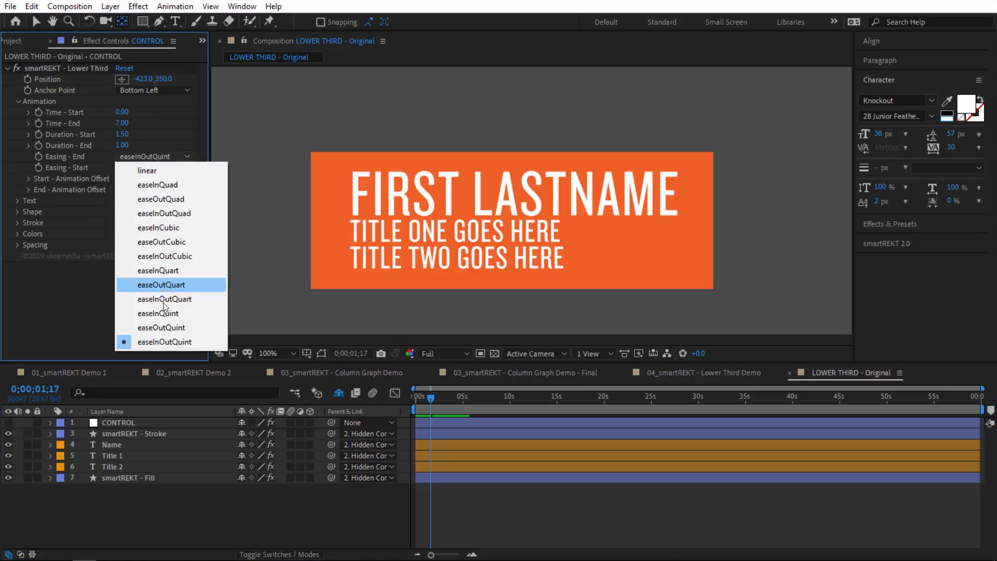
left_click(111, 173)
left_click(134, 168)
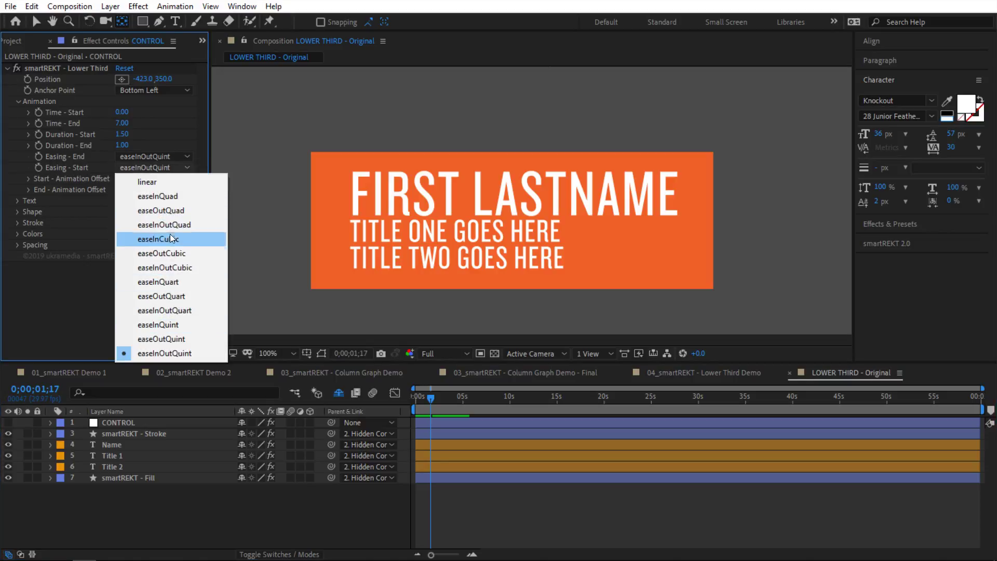
left_click(137, 160)
left_click(140, 157)
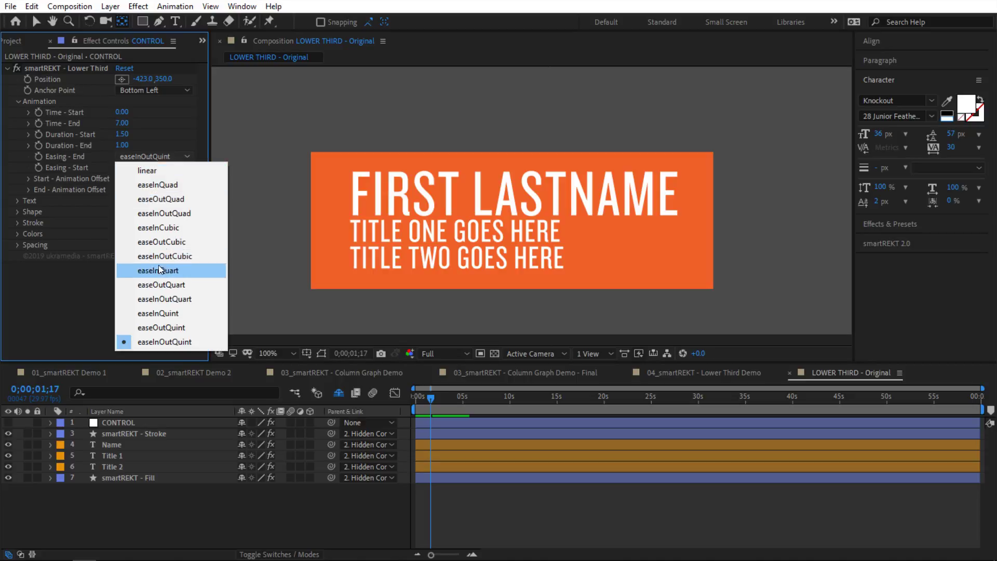
left_click(82, 169)
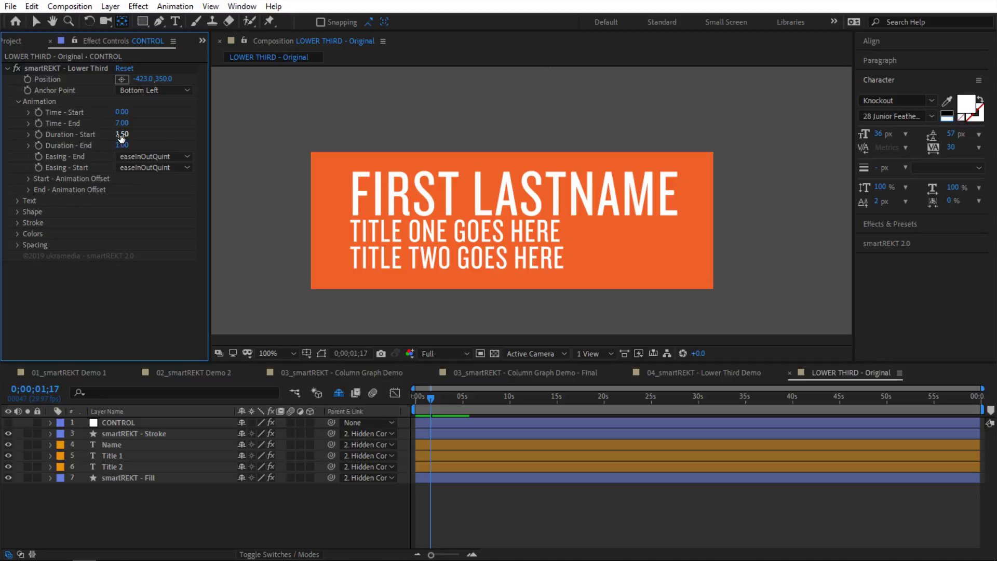
left_click(416, 399)
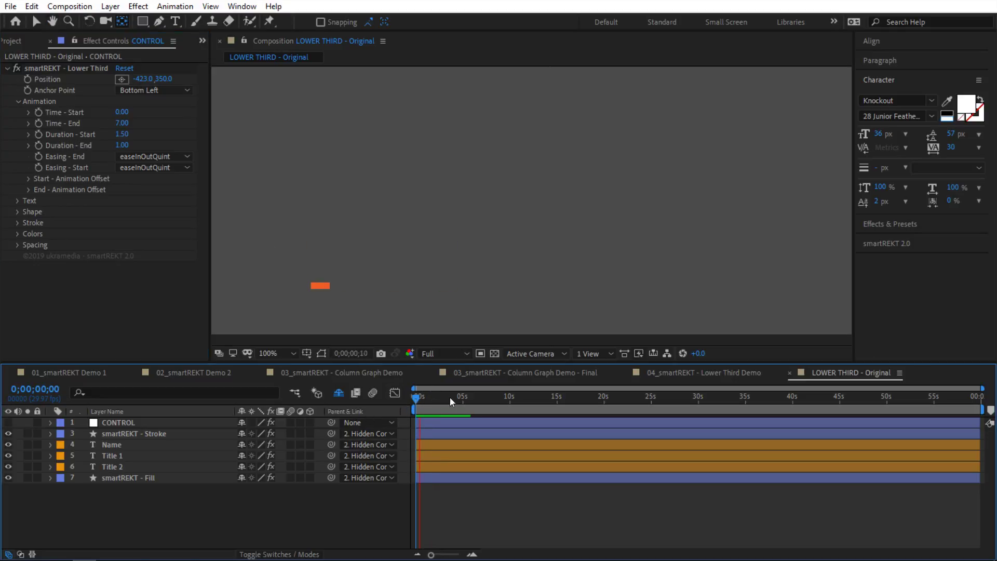
Step: Preview a 3-second Duration - Start, then set it back to 1.50
left_click(123, 134)
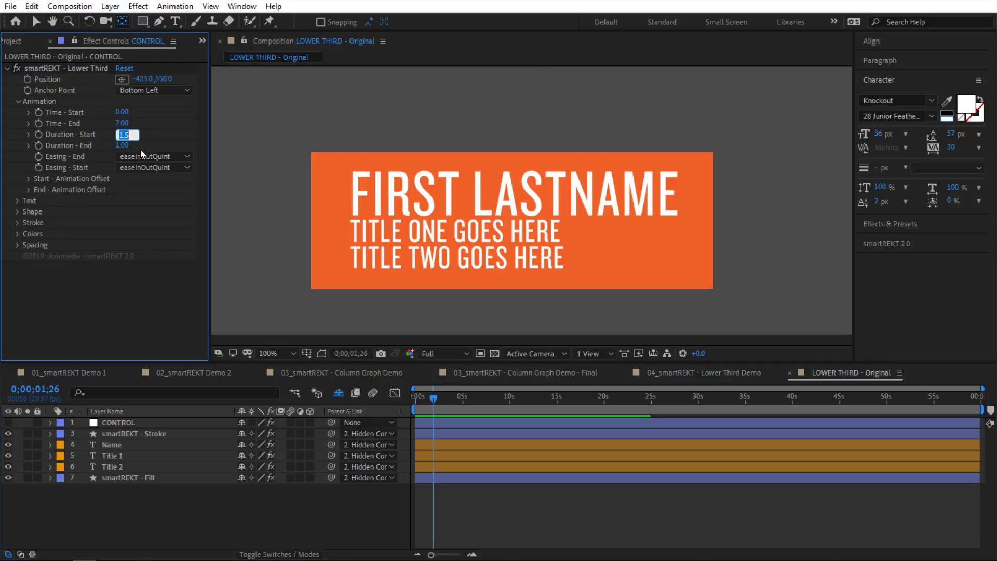
type("3")
key("Return")
left_click(312, 481)
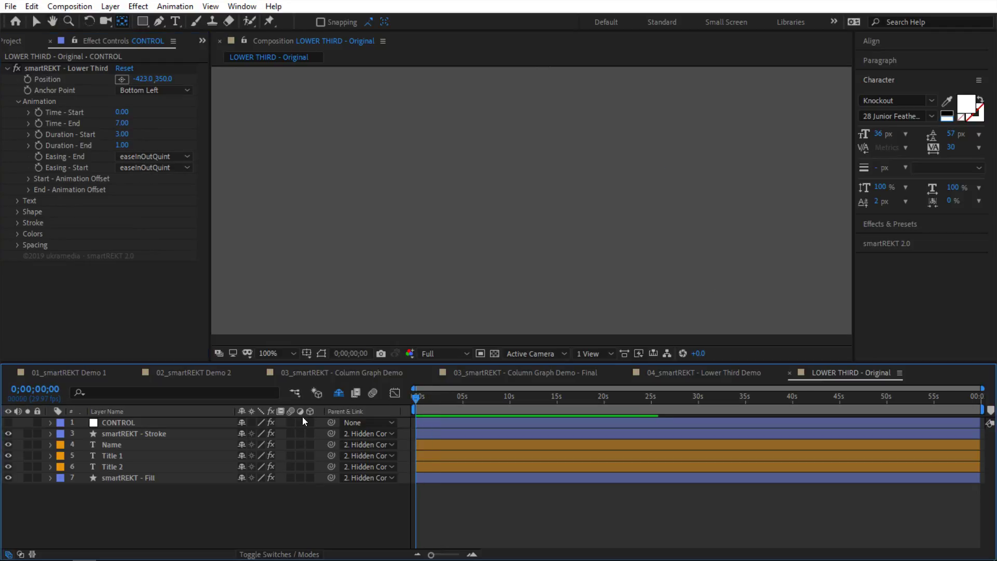
key("space")
key("space")
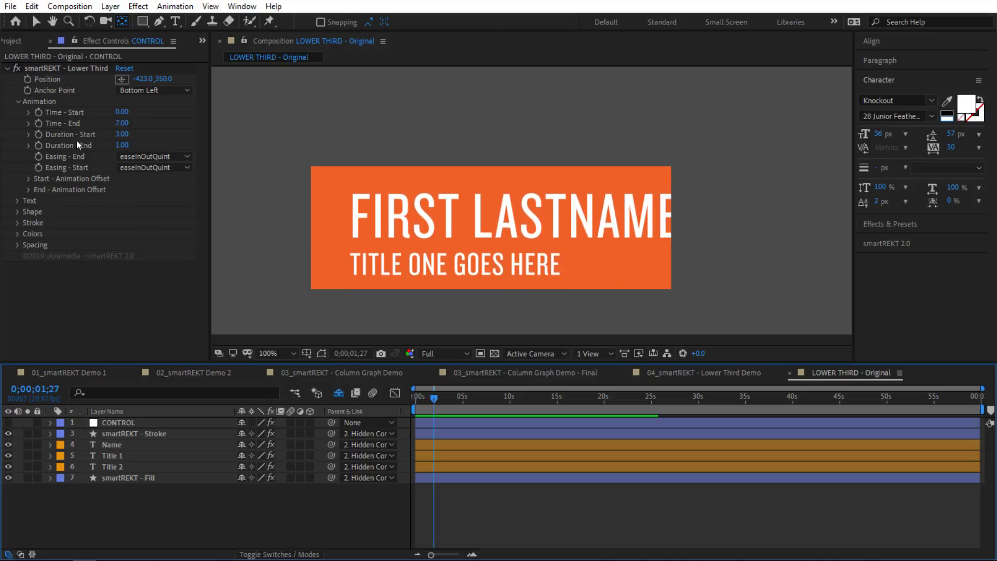
left_click(122, 134)
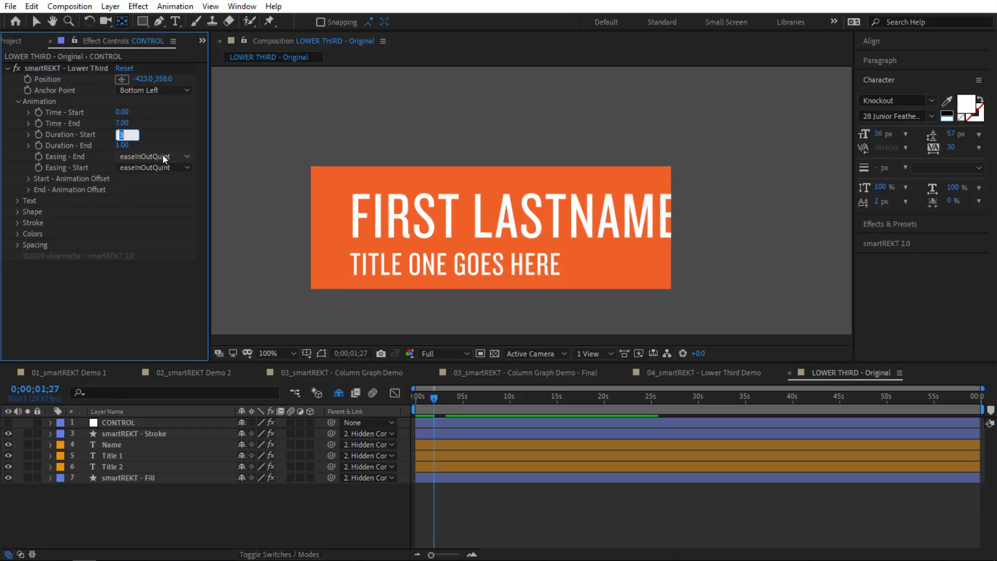
type("1.5")
key("Return")
Step: Preview linear end easing, then restore easeInOutQuint
left_click(138, 155)
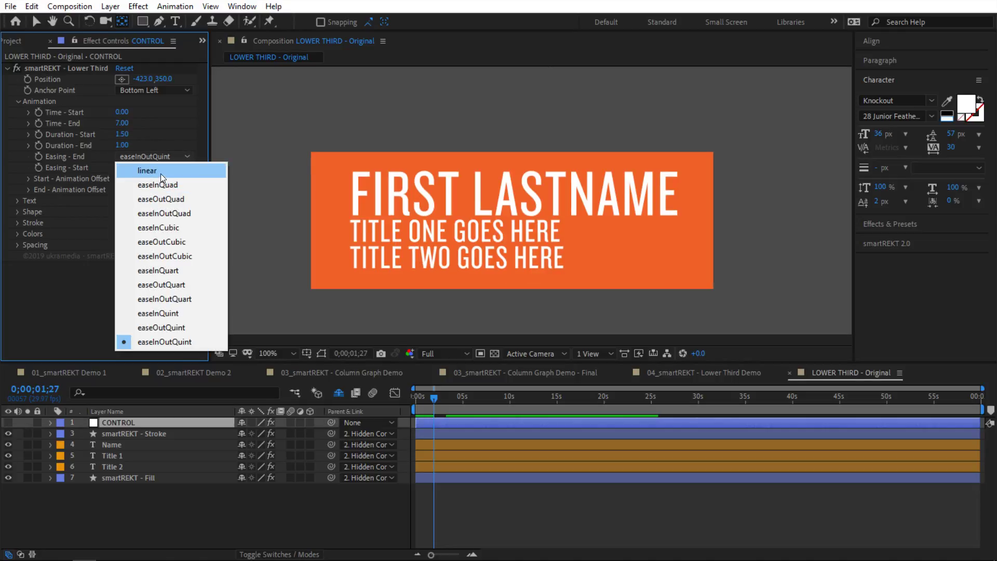
left_click(160, 173)
key("Home")
key("space")
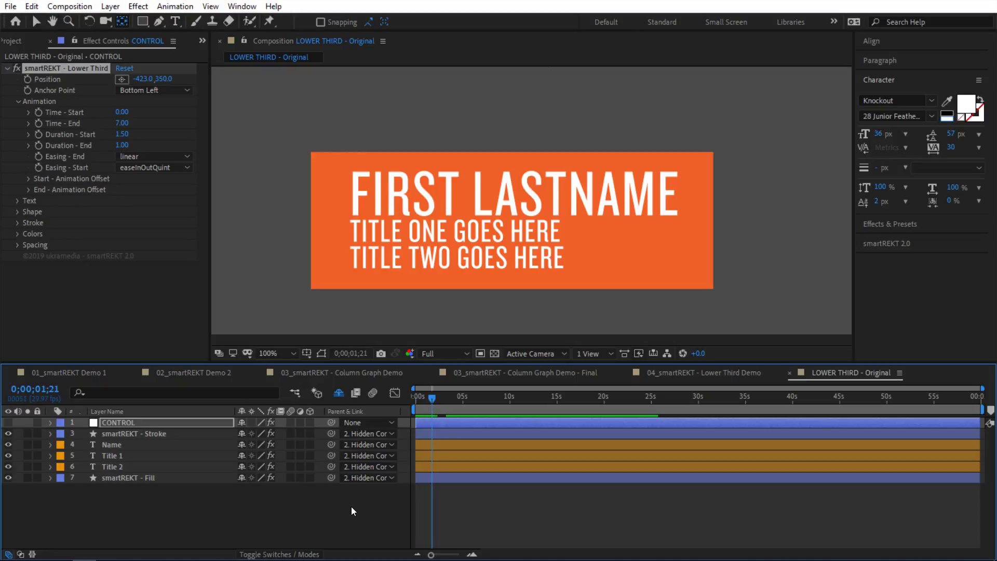
left_click(351, 510)
left_click(143, 158)
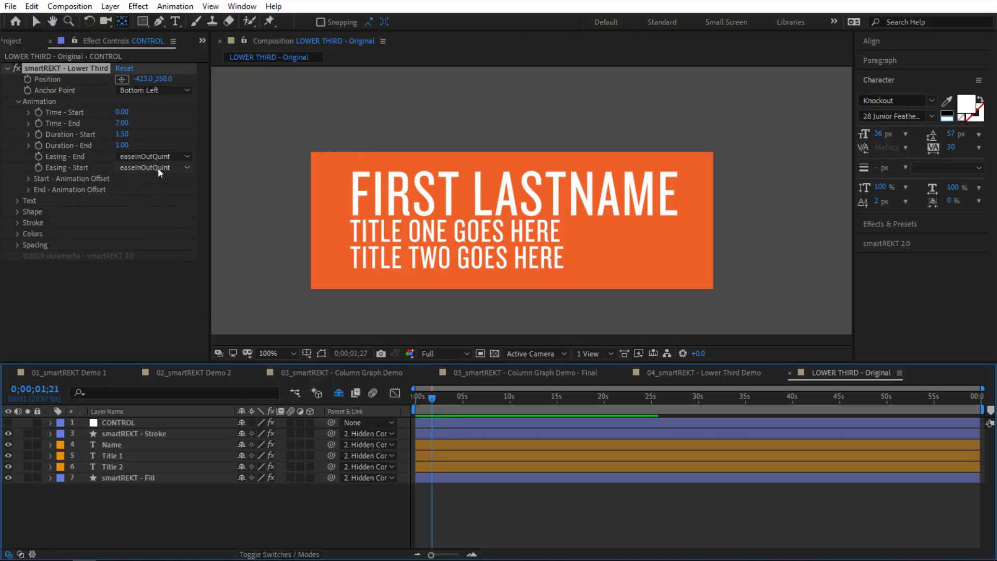
left_click(154, 169)
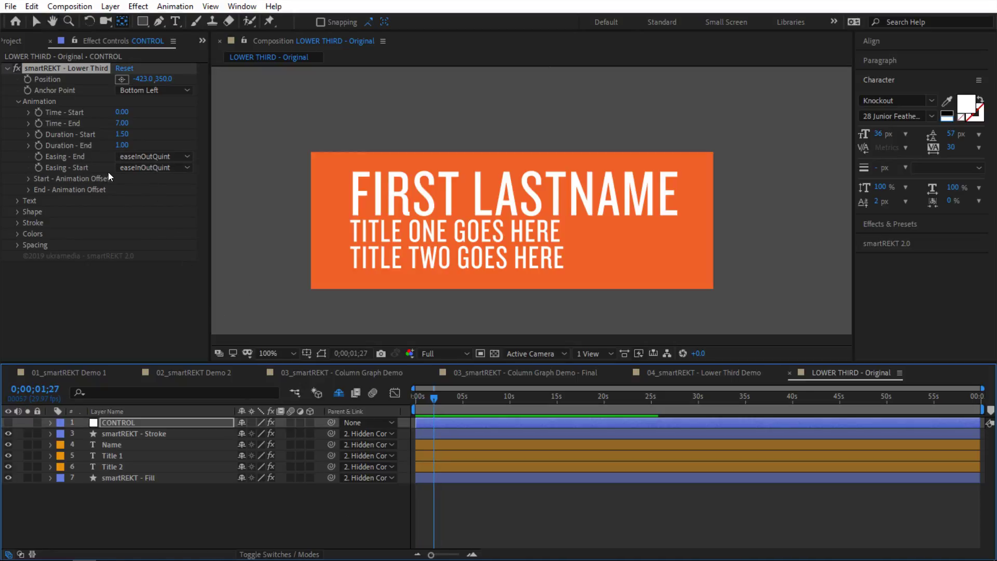
Step: Set the start easing to linear and preview it from the beginning
left_click(145, 169)
left_click(165, 181)
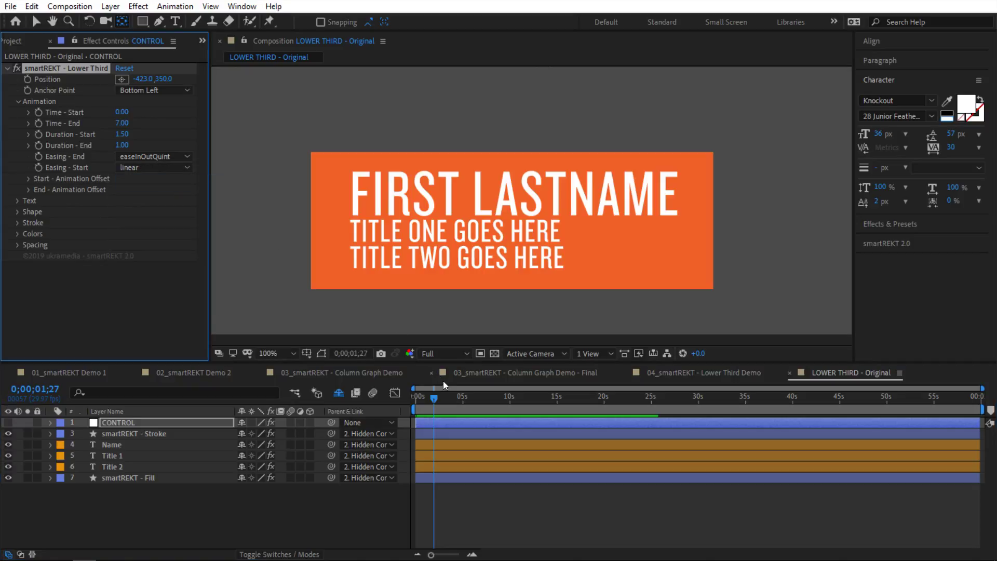
left_click_drag(432, 400, 415, 400)
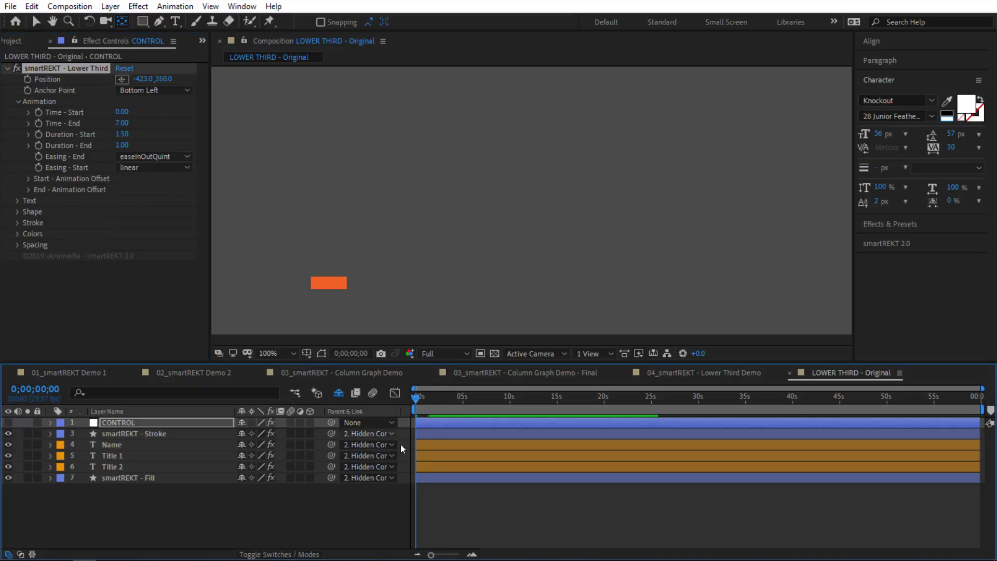
key("space")
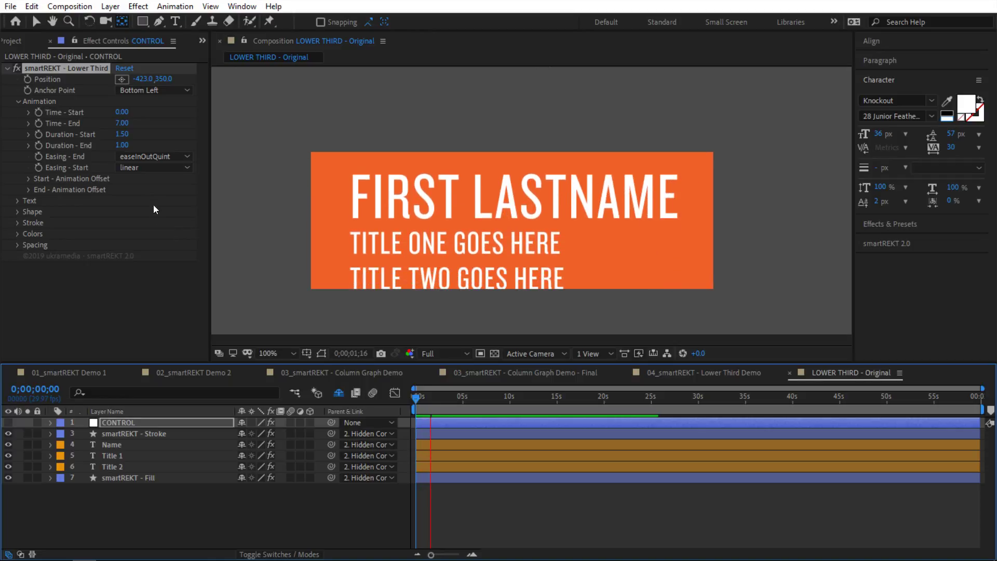
Step: Preview easeOutQuint start easing, then restore easeInOutQuint and view the finished lower third
left_click(152, 168)
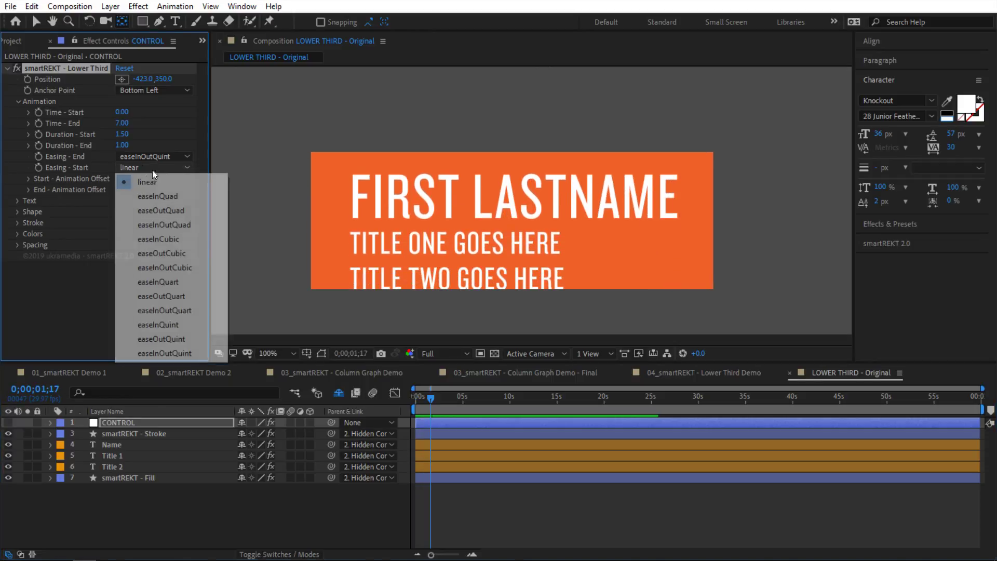
left_click(180, 339)
left_click_drag(440, 396, 415, 396)
key("space")
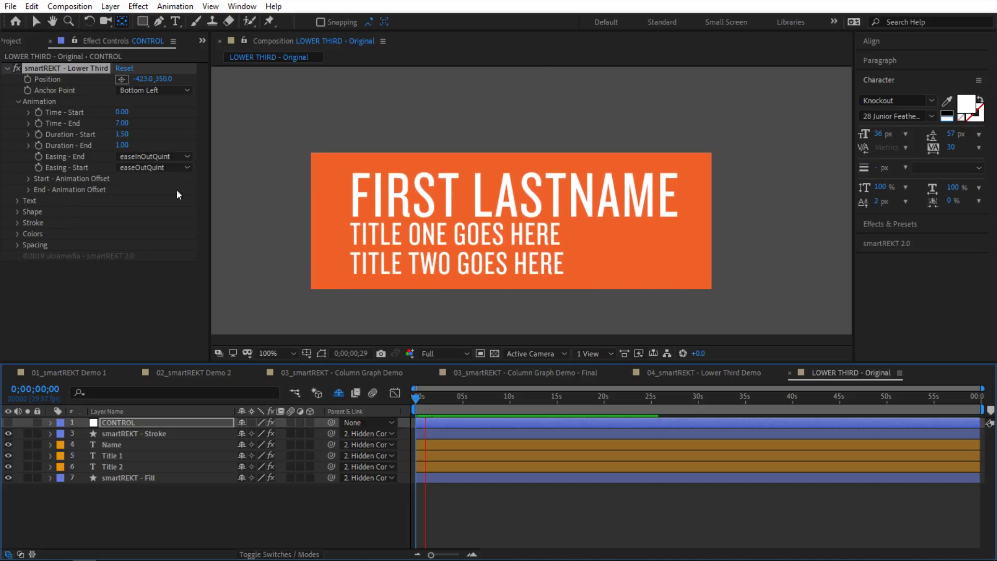
left_click(174, 167)
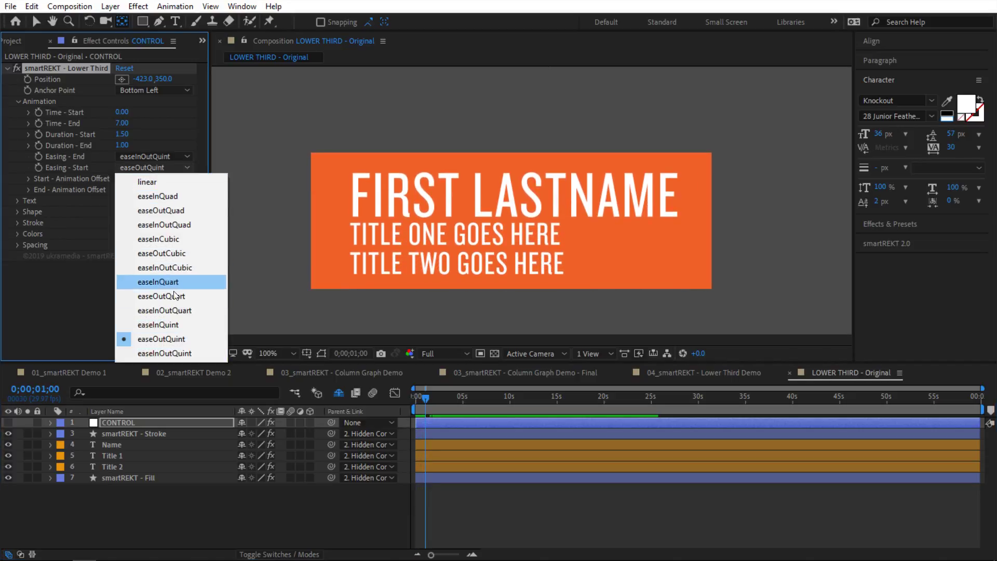
left_click(174, 353)
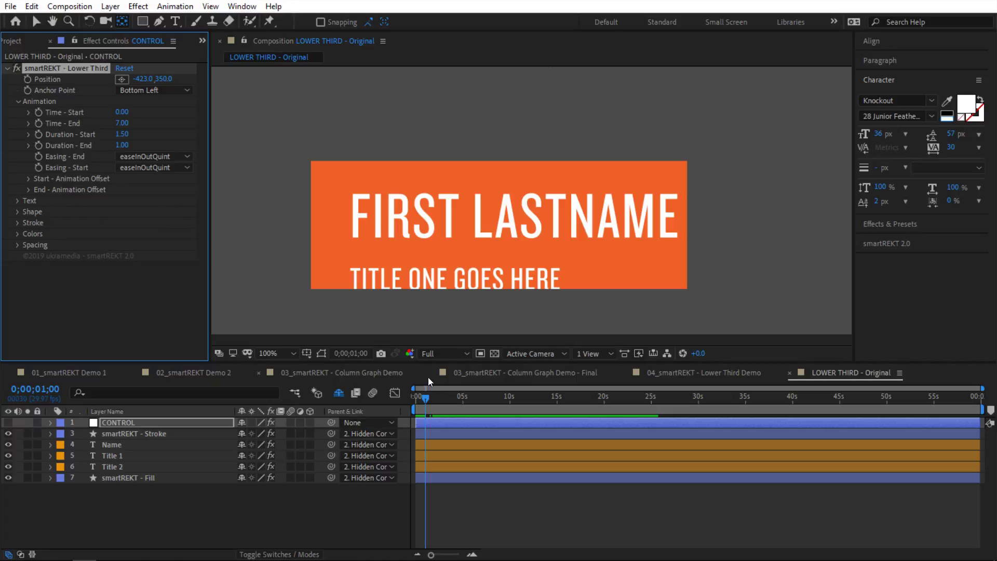
left_click_drag(422, 398, 454, 402)
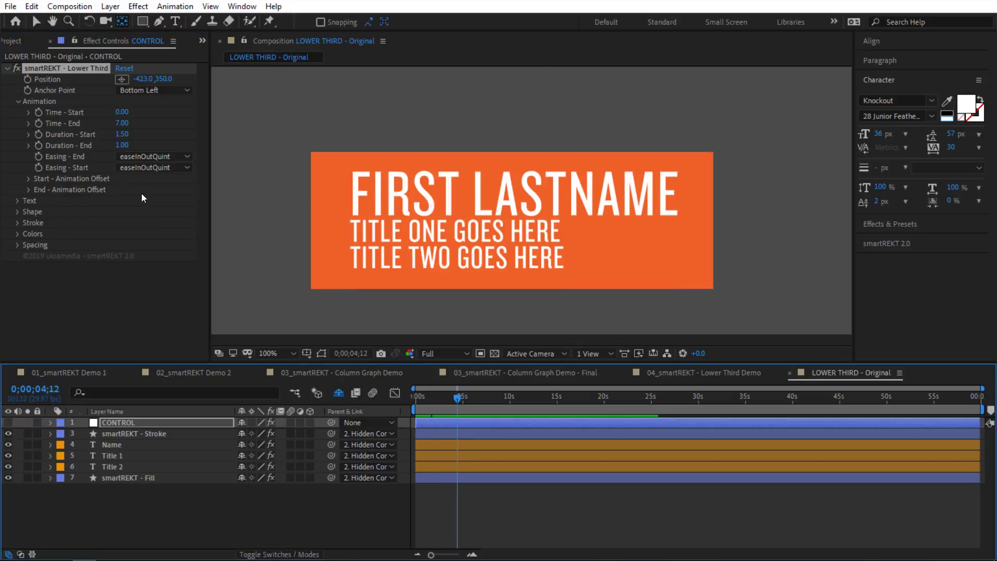
Step: Expand Start - Animation Offset and set the Shape Y start offset to 1.00
left_click(29, 178)
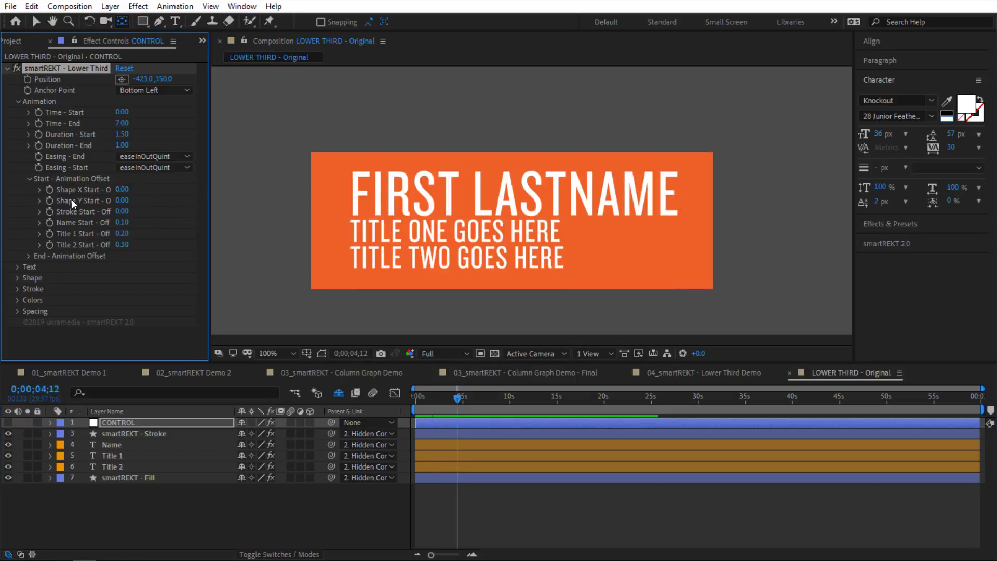
left_click(443, 403)
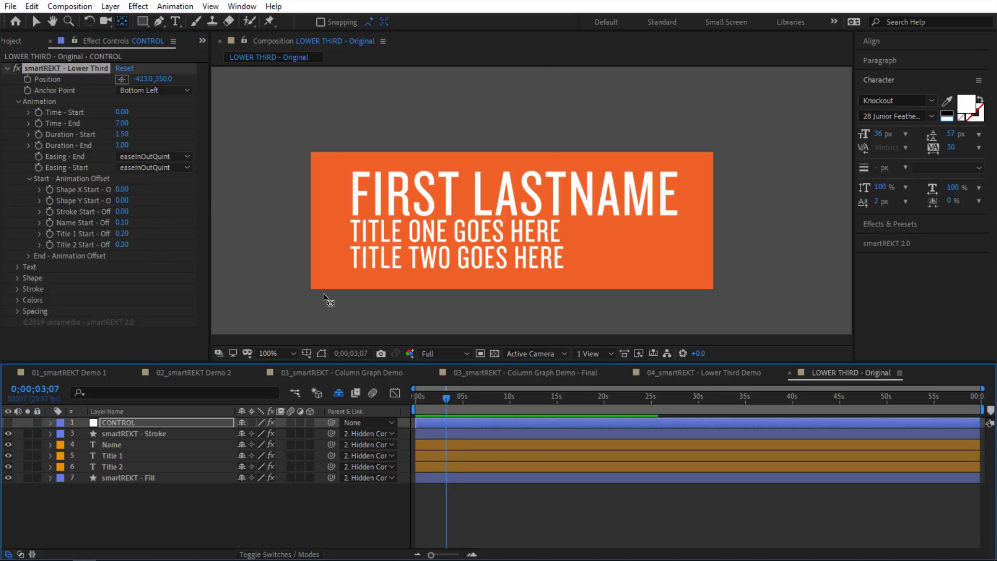
left_click_drag(210, 106, 256, 106)
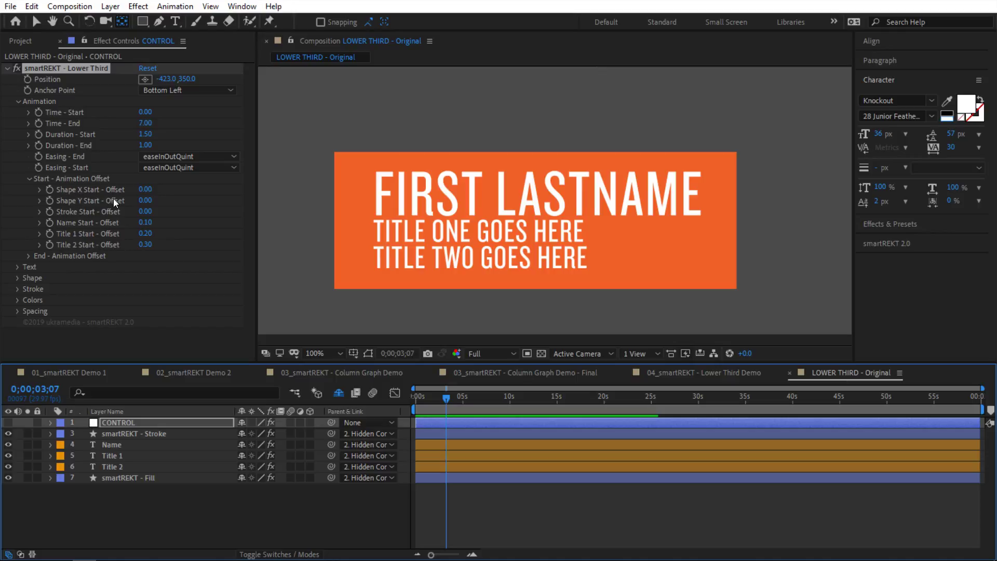
left_click(145, 201)
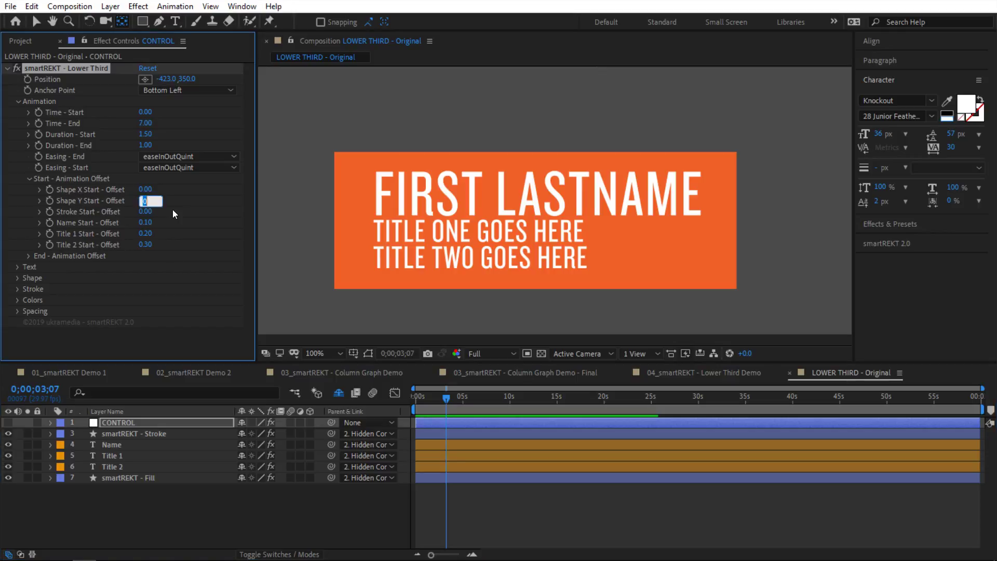
type("1")
key("Return")
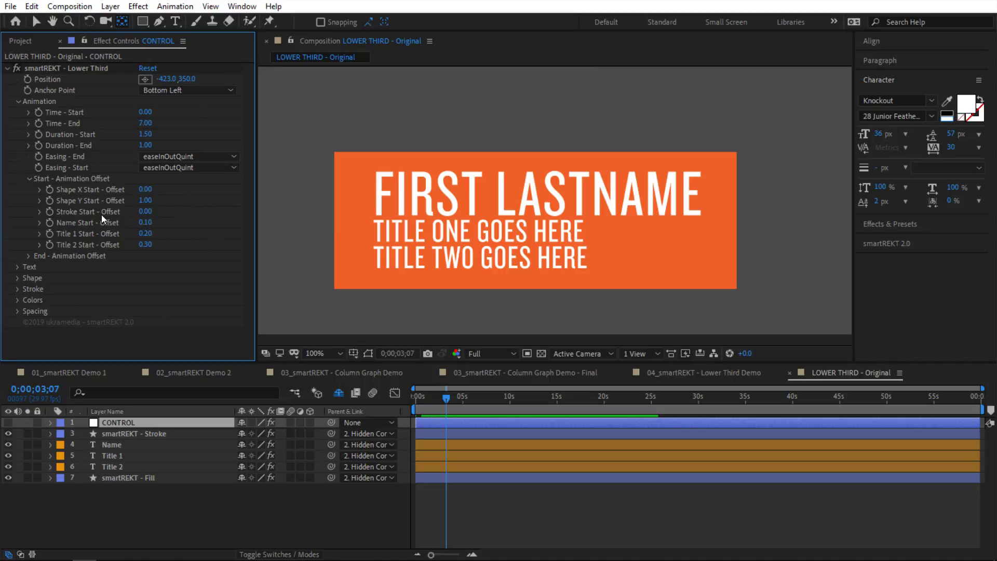
Step: Set the Name, Title 1 and Title 2 start offsets to 1.10, 1.20 and 1.30
left_click(150, 211)
left_click(156, 220)
type("1.1")
key("Tab")
type("1.2")
key("Tab")
type("1.3")
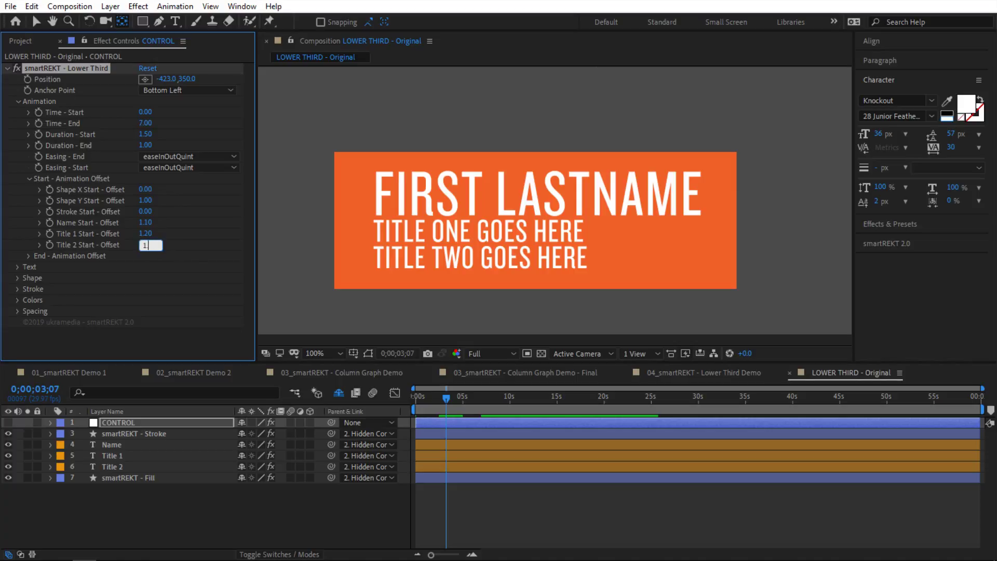
left_click(363, 494)
Step: Preview the revised start animation from the beginning through the full lower third
key("Home")
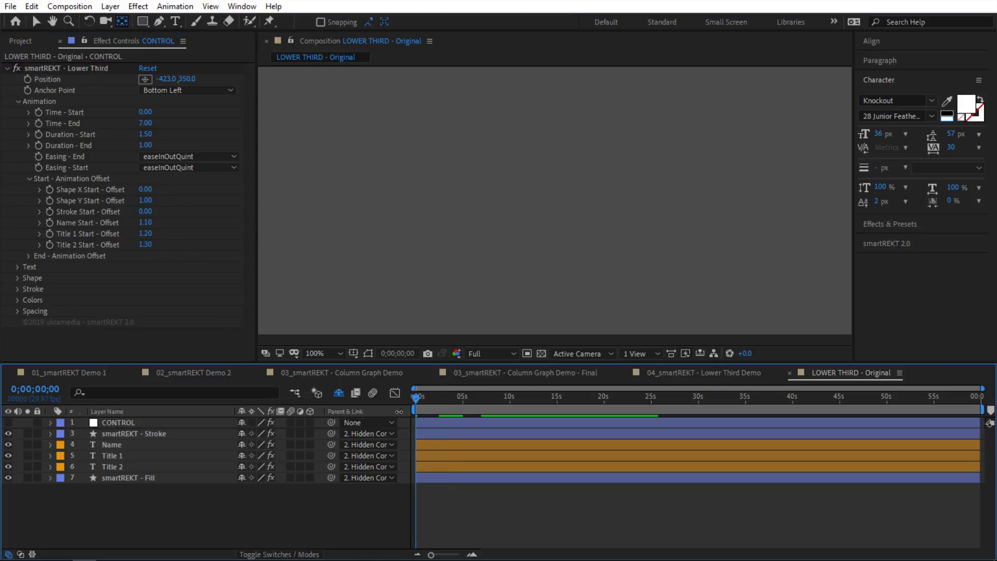
key("space")
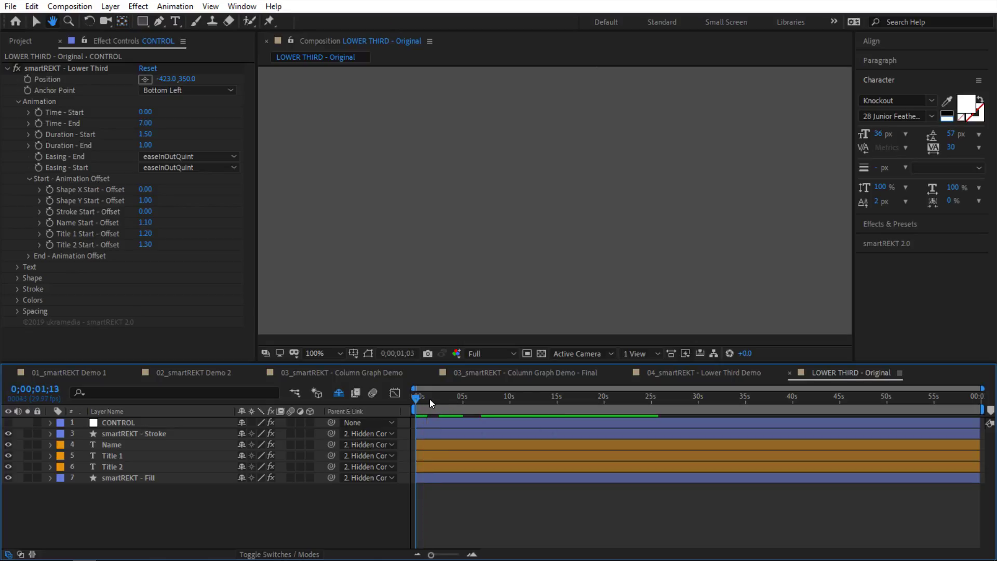
left_click(428, 400)
left_click_drag(429, 400, 439, 400)
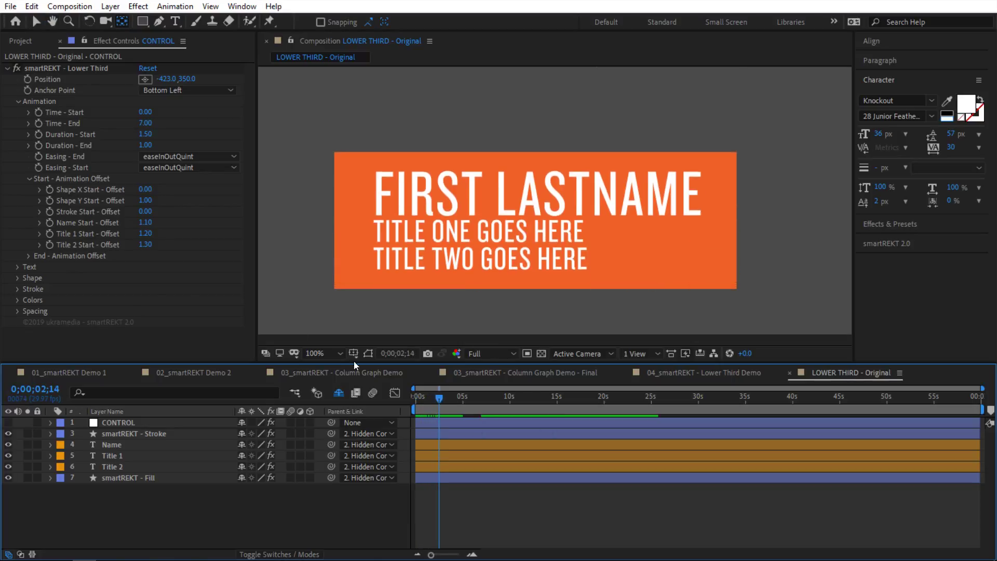
Step: Reveal the Shape - Animation scale settings and test raising Shape Scale X - Start
left_click(23, 279)
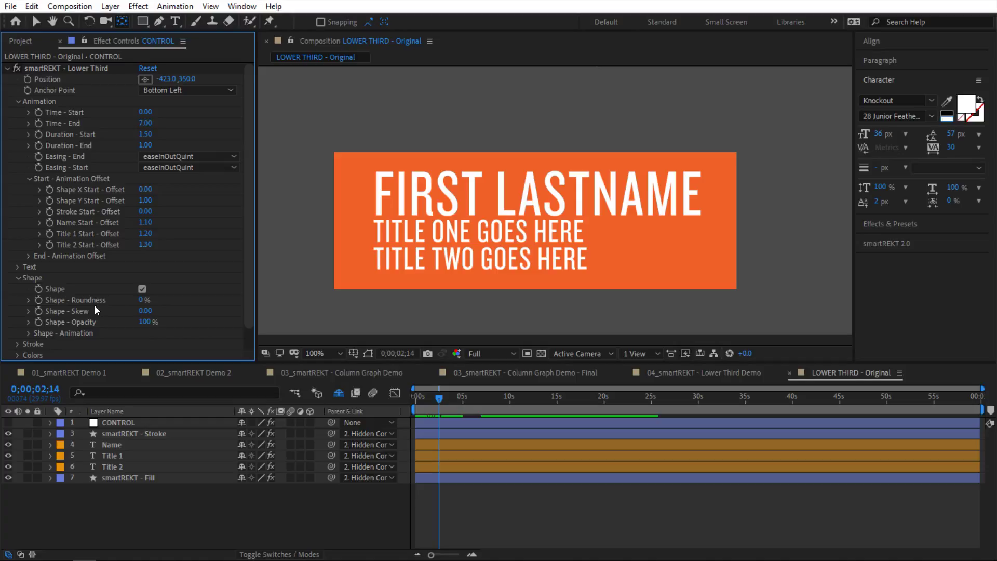
left_click(29, 333)
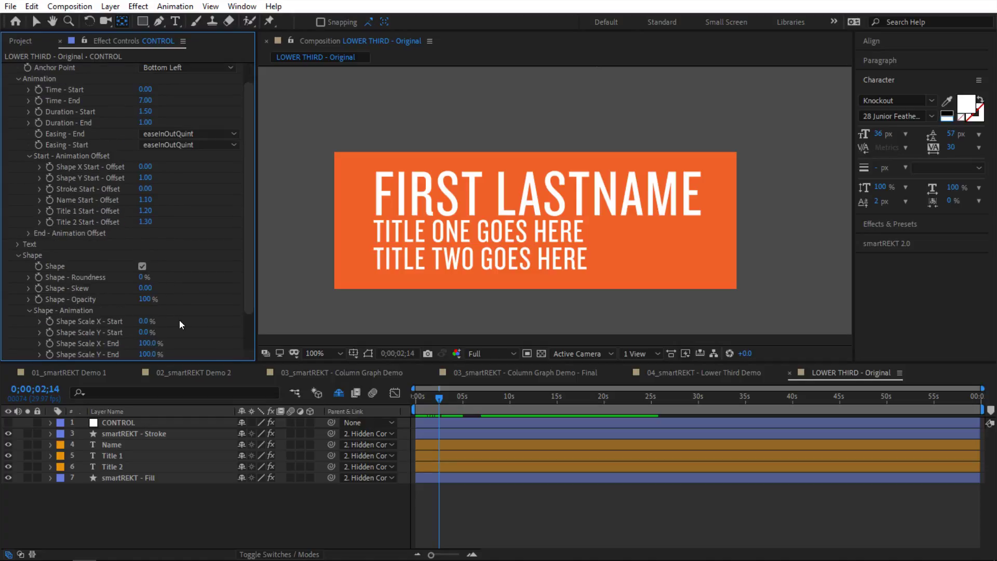
scroll(179, 320, "down", 2)
left_click_drag(146, 297, 165, 292)
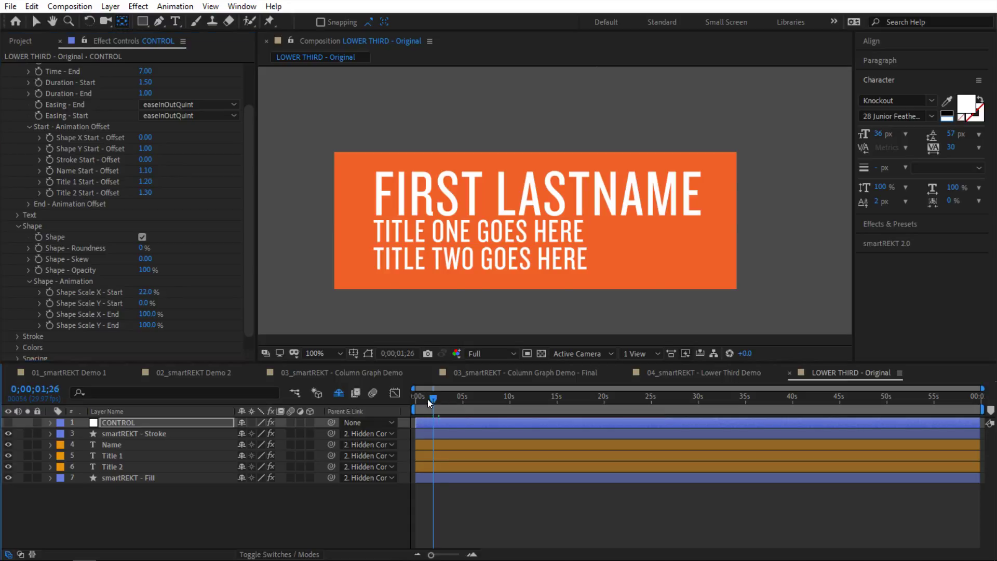
left_click_drag(428, 399, 421, 399)
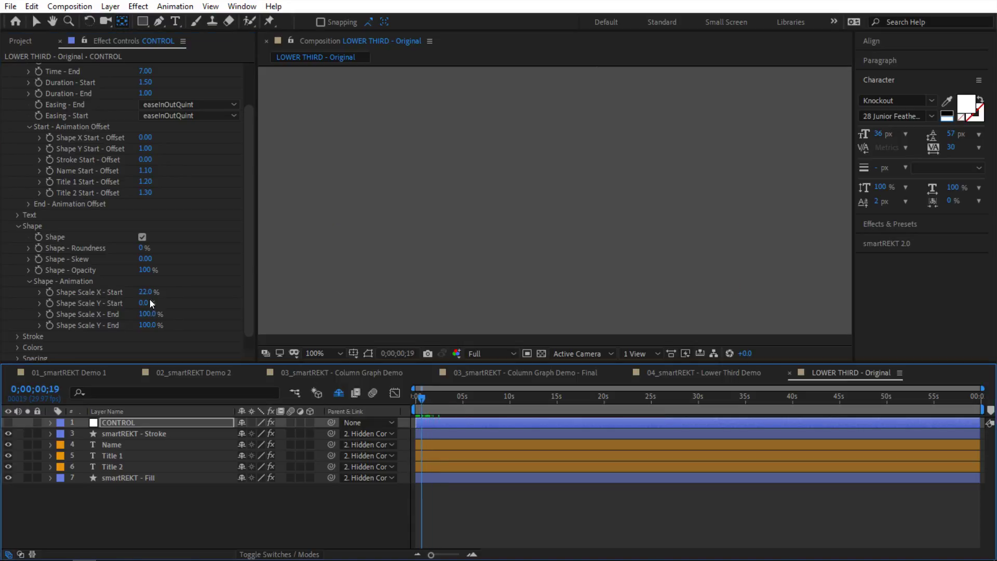
Step: Set Shape Scale X - Start to 0% and Y - Start to 5%, then preview
left_click(148, 293)
type("0")
key("Return")
left_click(147, 303)
type("5")
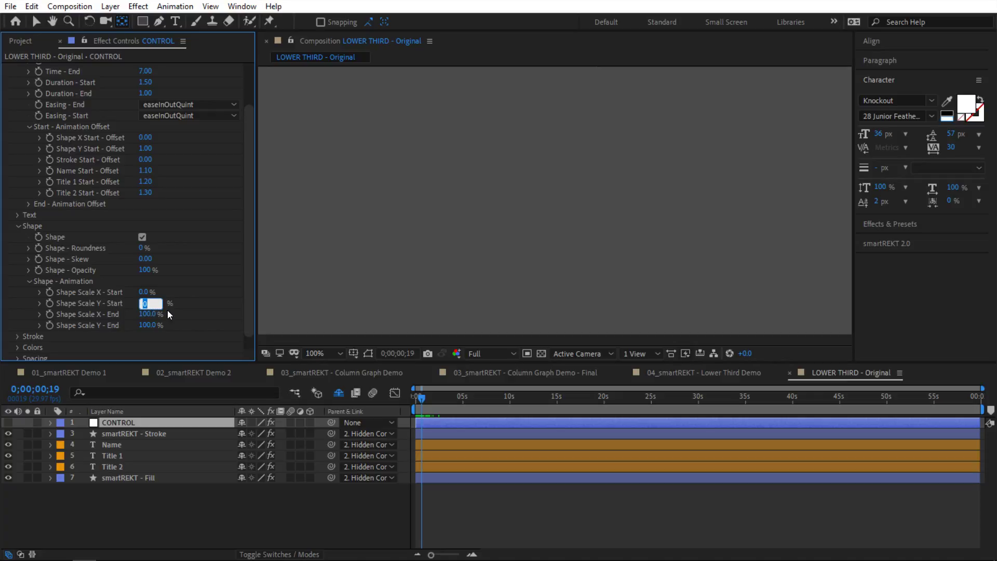
key("Return")
left_click_drag(420, 403, 407, 403)
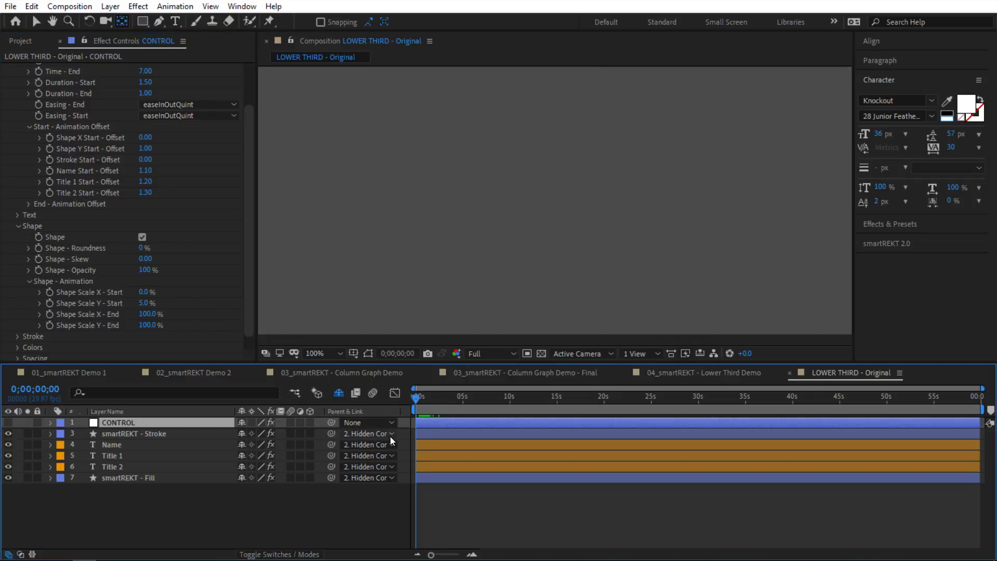
key("space")
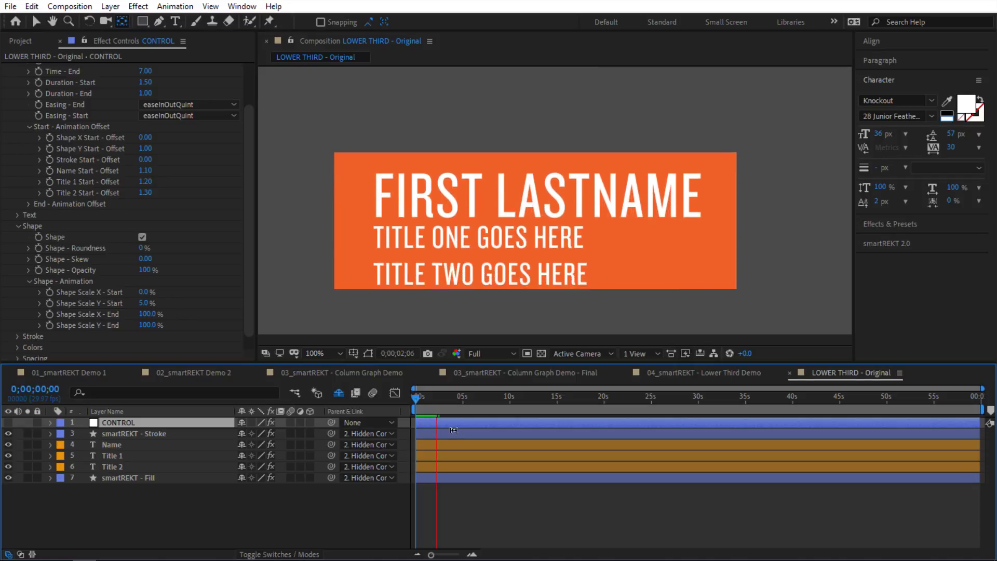
key("space")
key("space")
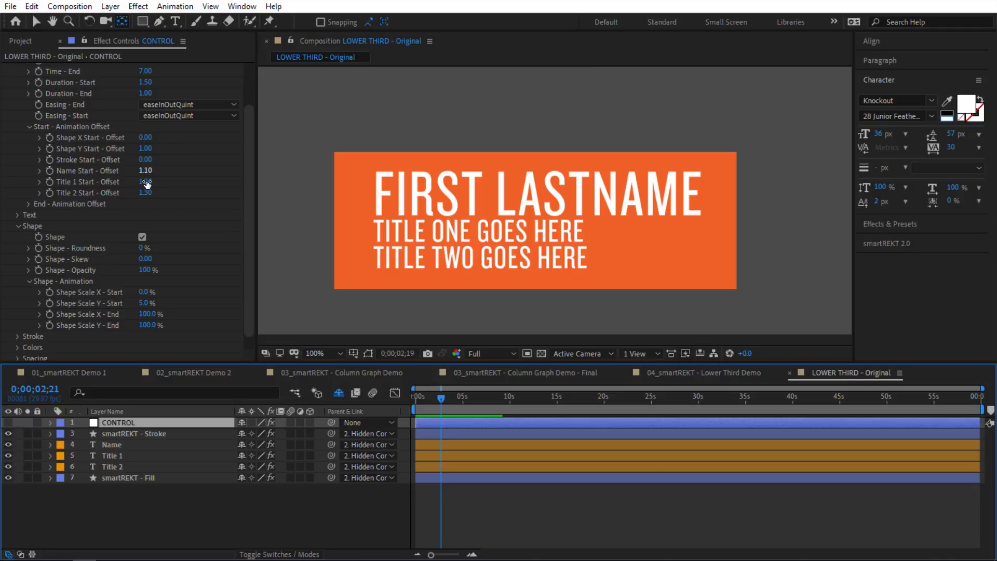
Step: Check the End Animation Offset settings, then collapse both offset groups
left_click(28, 203)
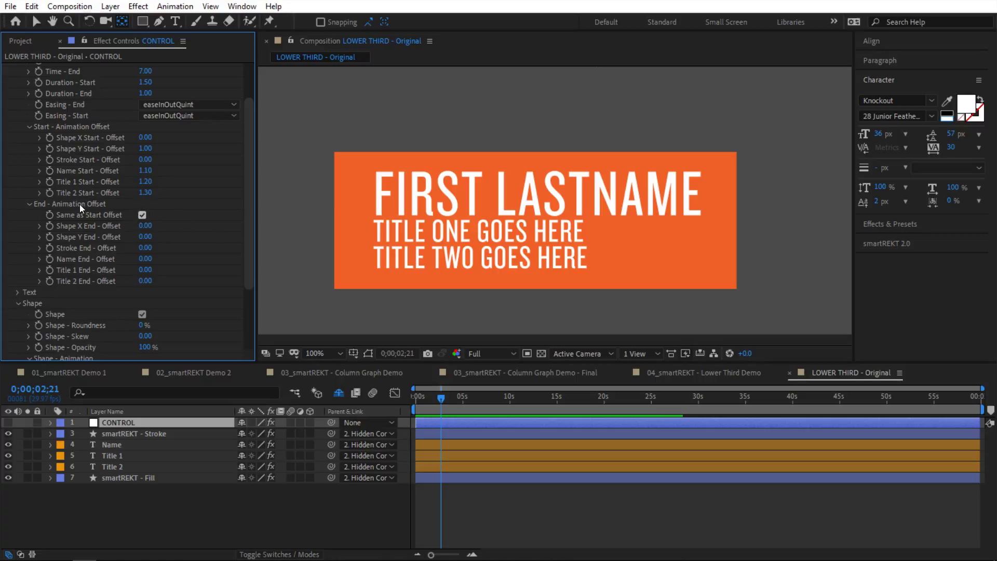
left_click(28, 203)
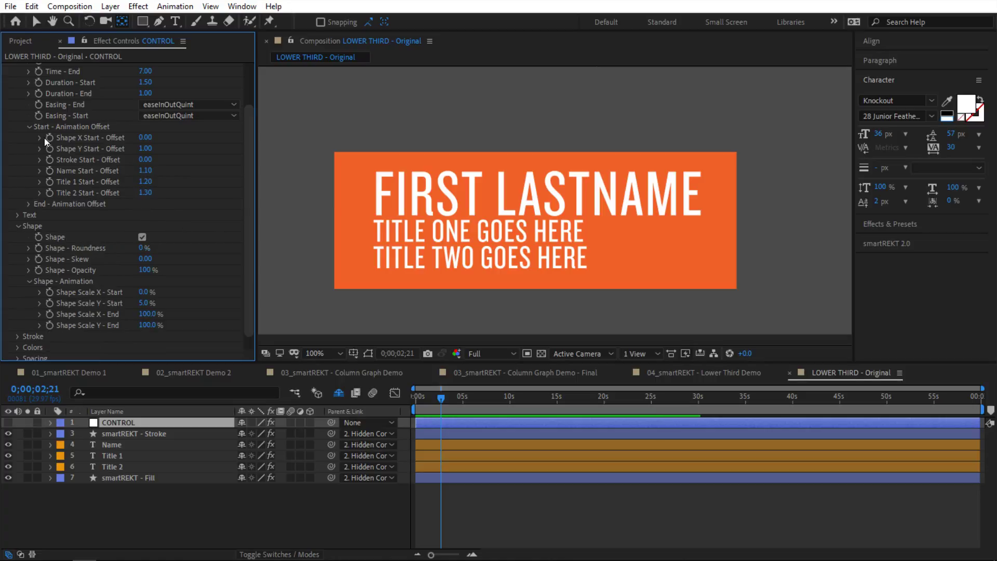
left_click(28, 126)
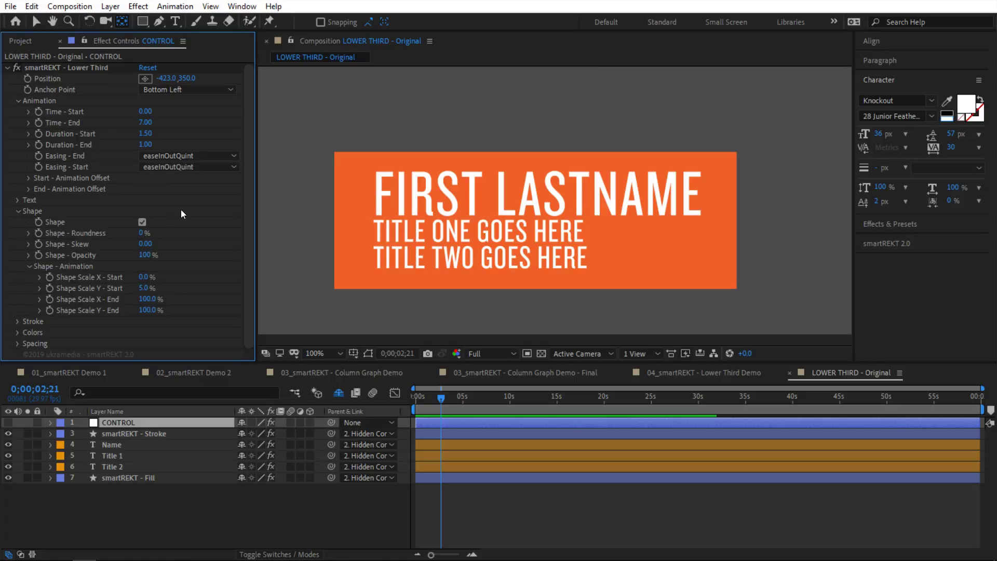
Step: Collapse the Shape settings and replay the lower third from the start
left_click(24, 212)
left_click(403, 402)
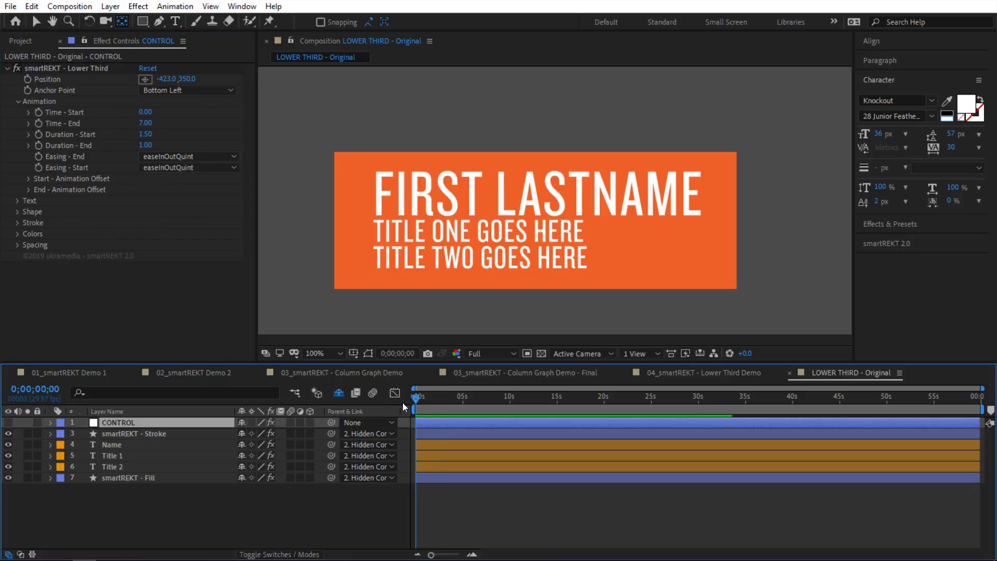
key("Home")
key("space")
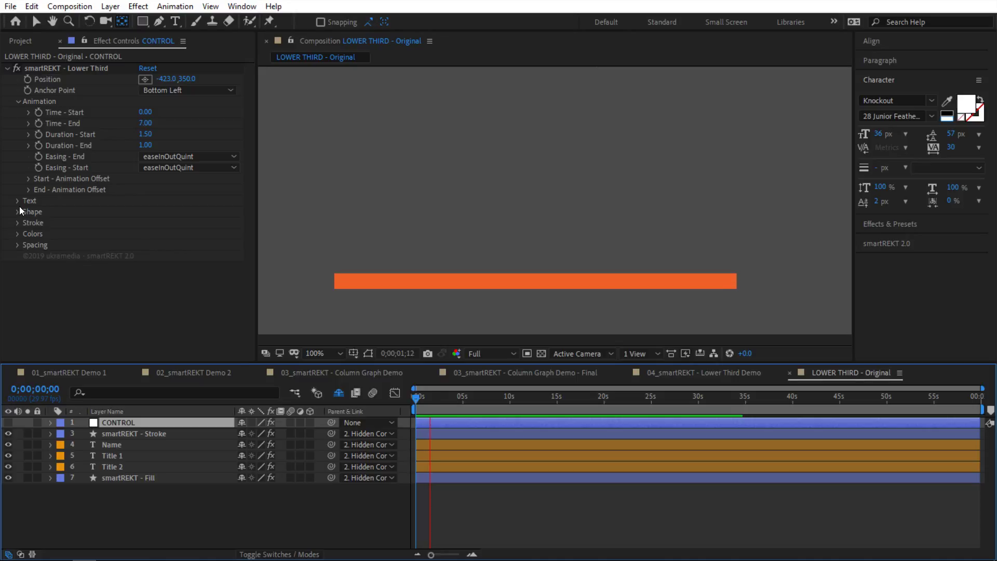
Step: Expand the Text group and toggle the text animation off and back on
left_click(19, 202)
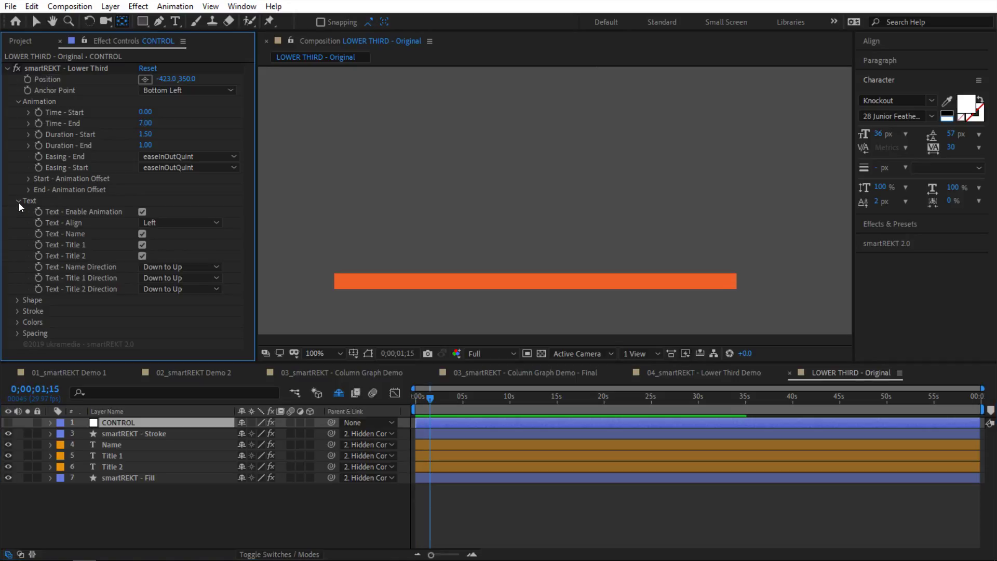
left_click(142, 211)
mouse_move(437, 401)
left_mouse_down()
mouse_move(456, 399)
mouse_move(435, 391)
left_mouse_up()
left_click(142, 212)
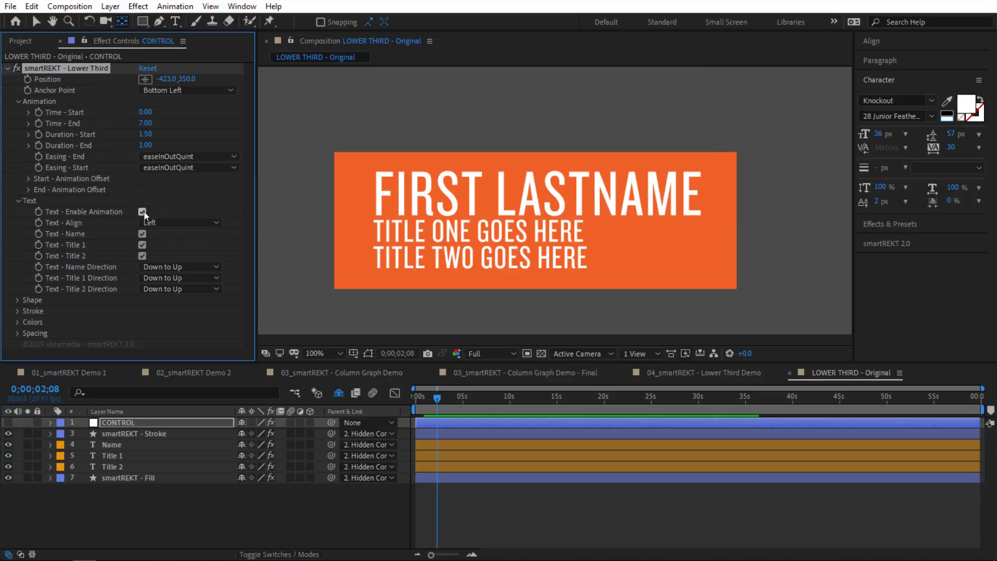
Step: Try right alignment for the title lines, then return them to left alignment
left_click(170, 219)
left_click(176, 248)
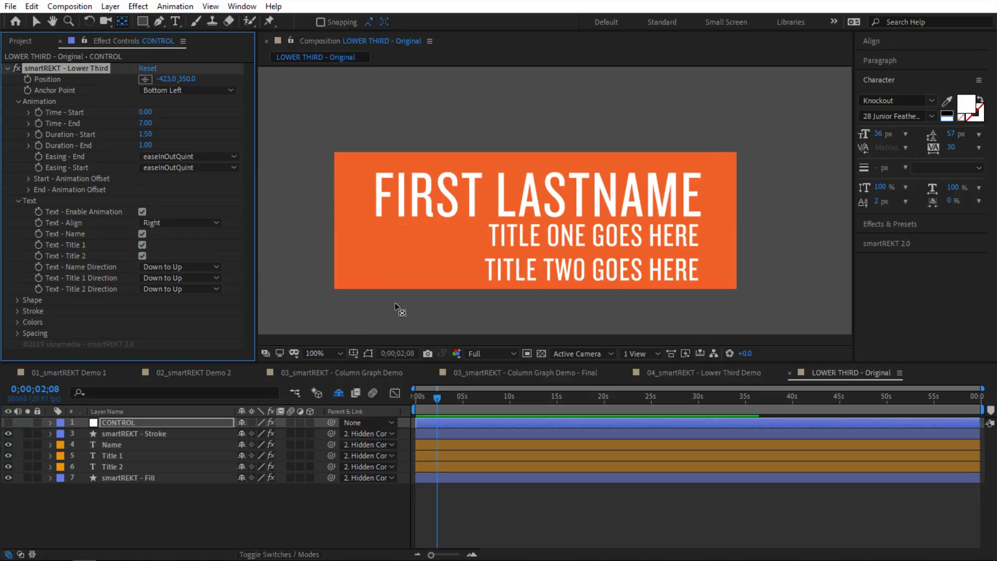
left_click_drag(437, 398, 457, 393)
left_click(191, 222)
left_click(184, 236)
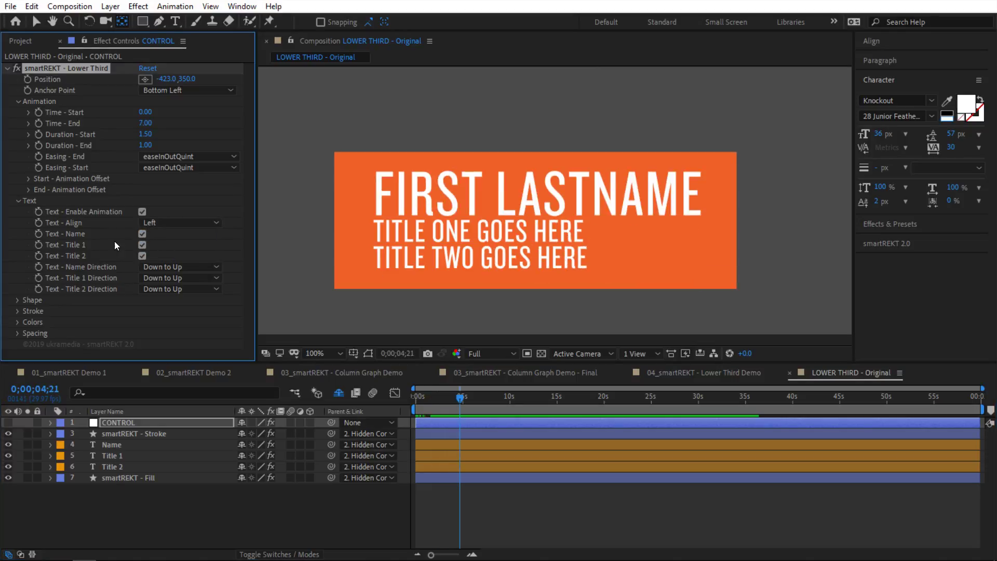
Step: Hide the Title 2 and Title 1 lines, then enable them again
left_click(141, 256)
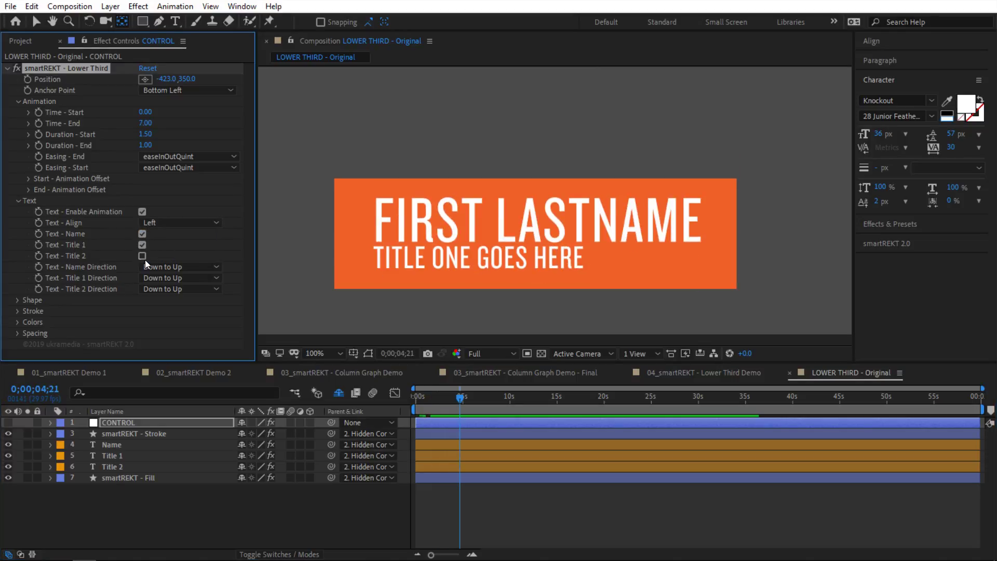
left_click(141, 245)
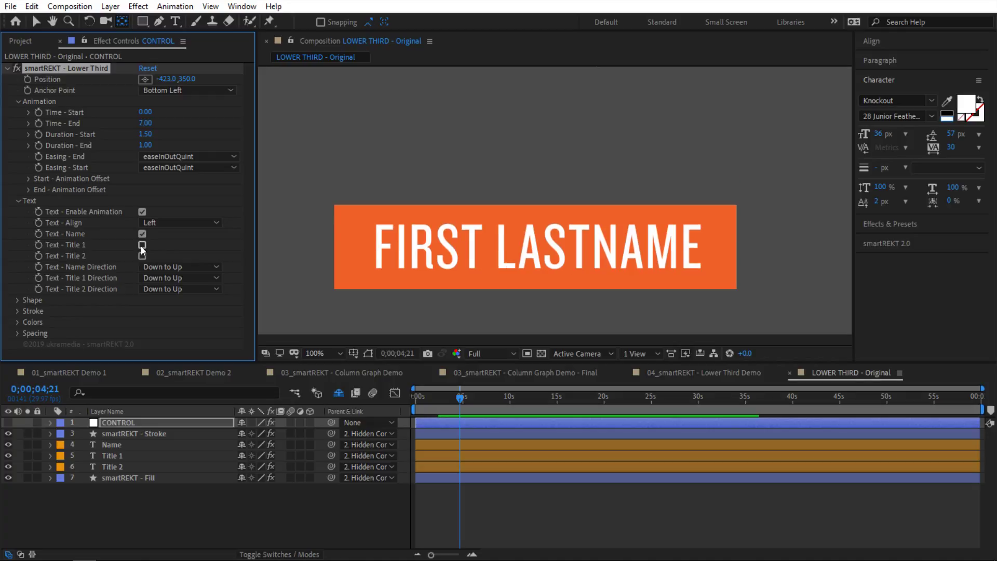
left_click_drag(416, 398, 458, 399)
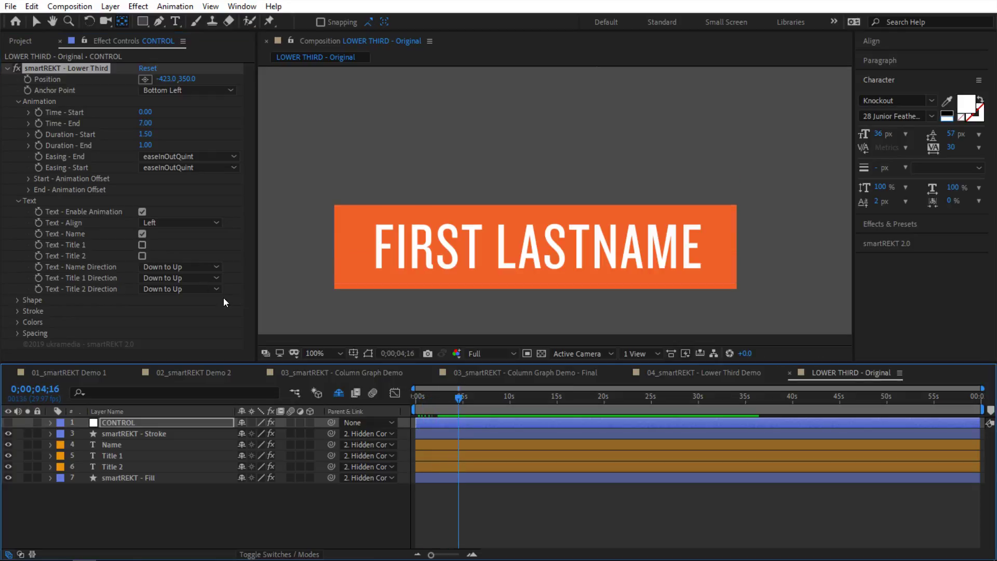
left_click(142, 246)
left_click(143, 255)
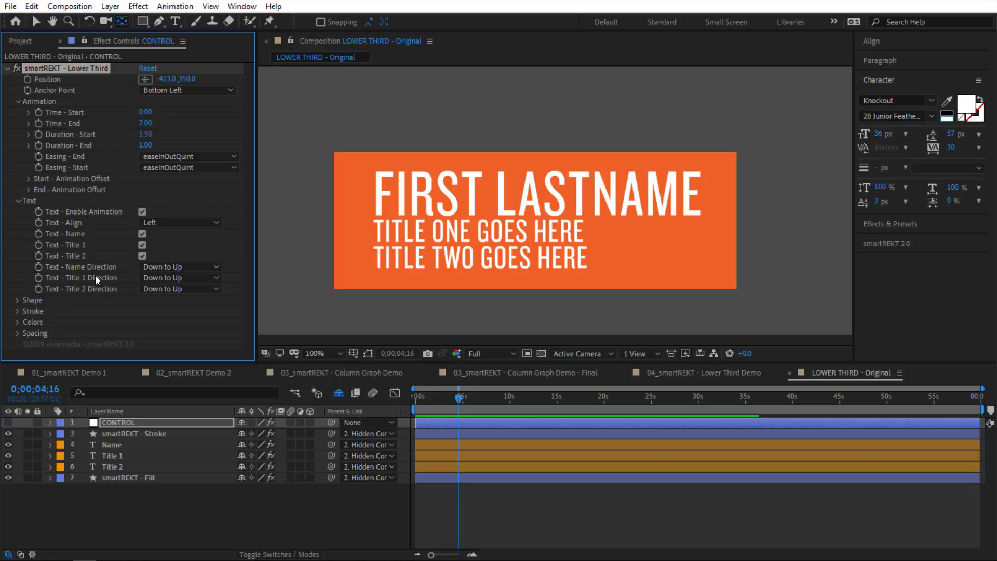
Step: Set the name to enter Left to Right and Title 1 Right to Left, leaving Title 2 unchanged
left_click(173, 267)
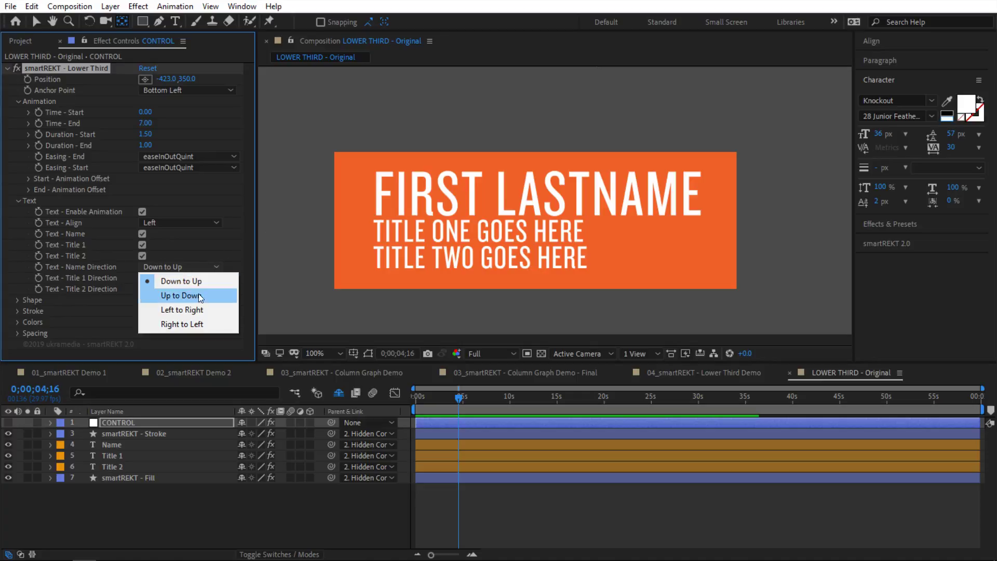
left_click(204, 309)
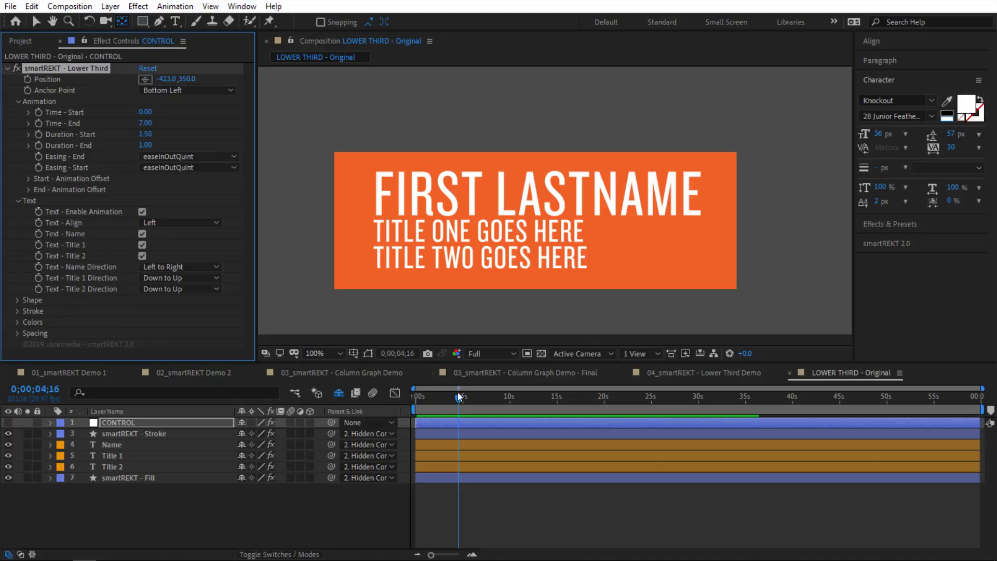
left_click_drag(457, 394, 439, 406)
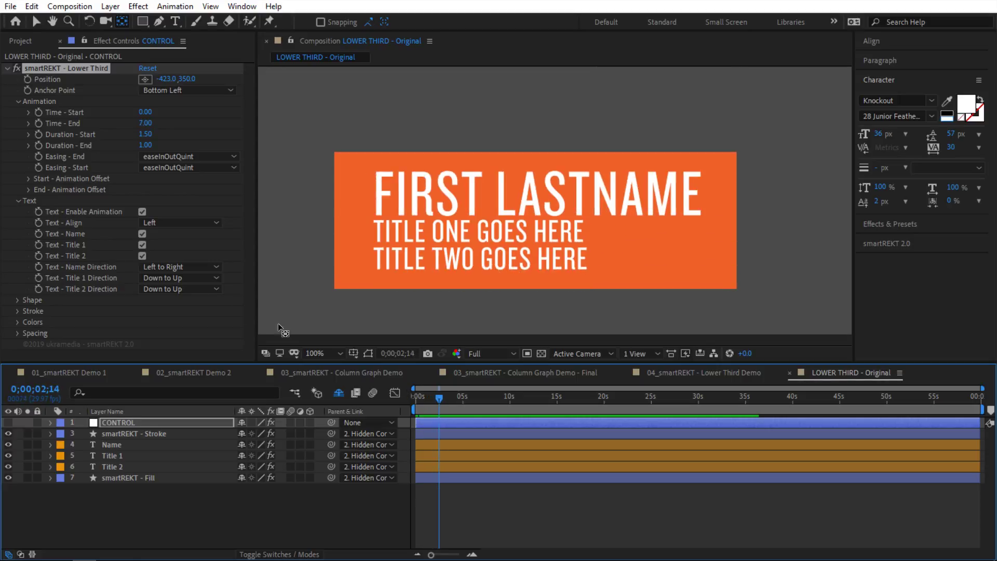
left_click(172, 289)
left_click(201, 333)
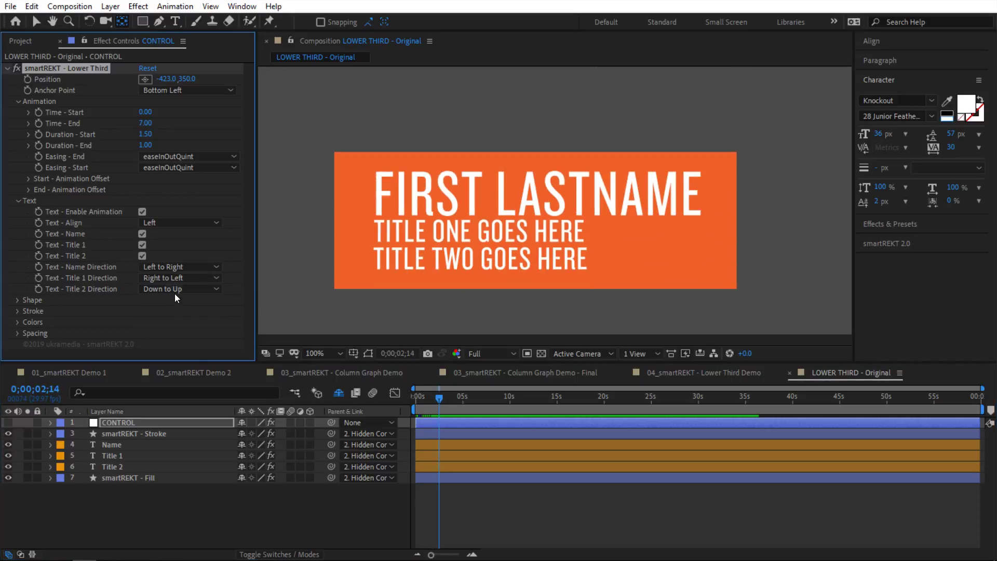
left_click(174, 289)
left_click(118, 313)
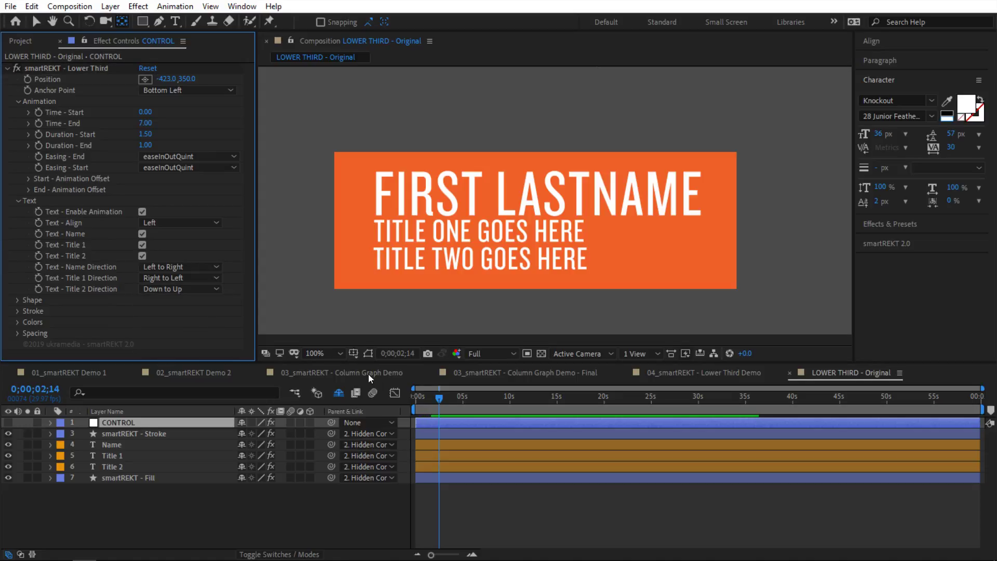
Step: Preview the lower third from the start, then collapse the Text settings
key("Home")
key("space")
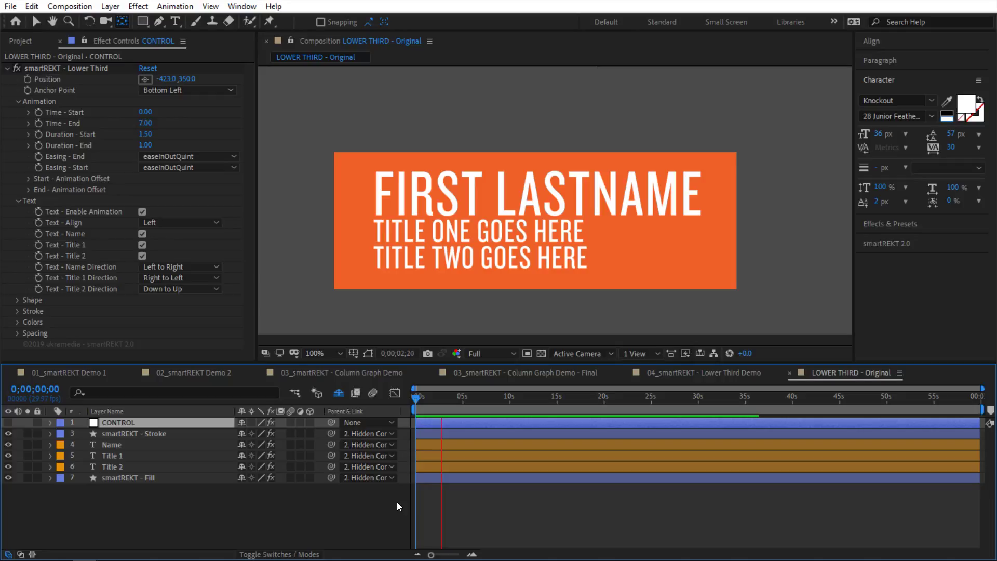
key("space")
left_click(19, 200)
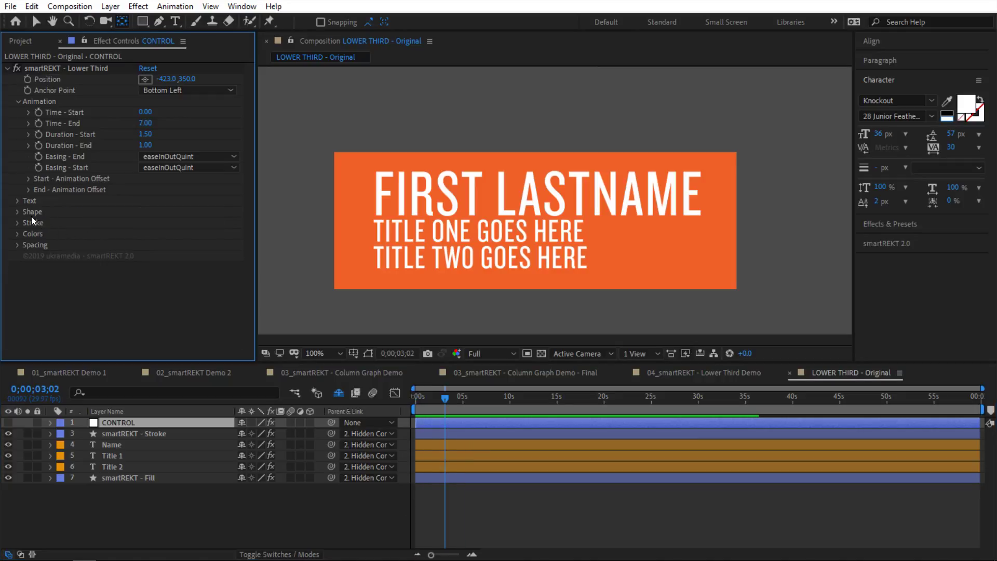
left_click(17, 211)
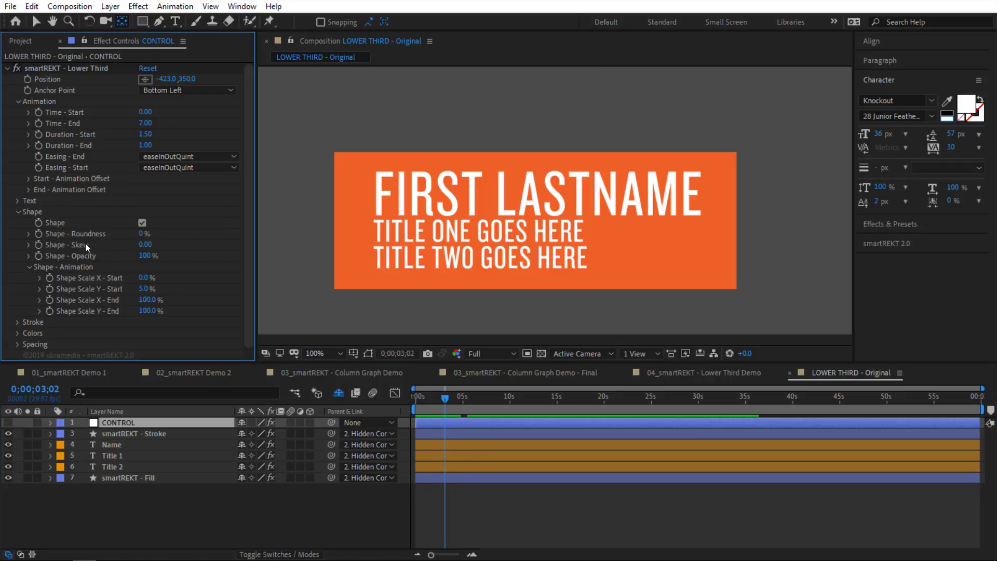
left_click(148, 257)
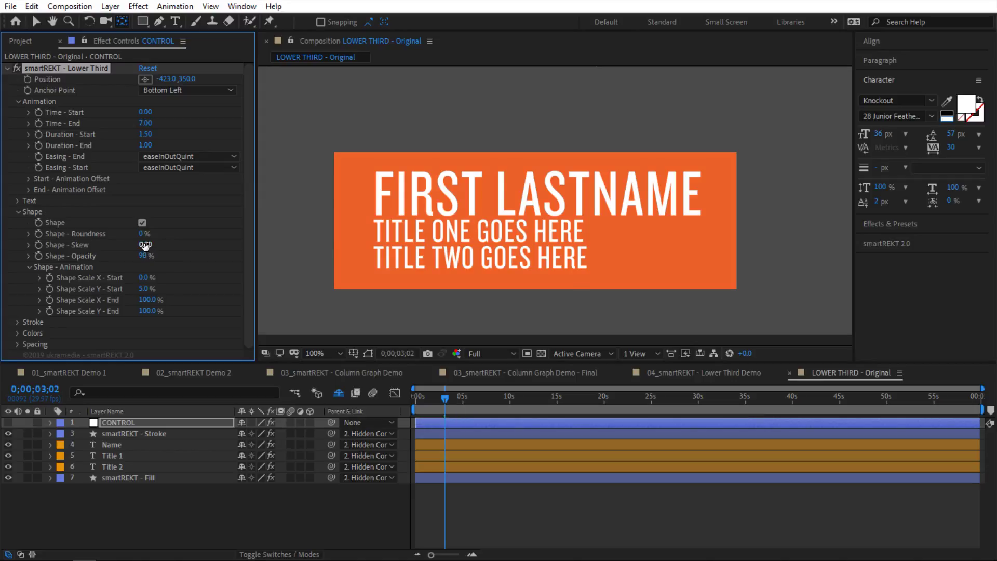
key("ctrl+z")
left_click_drag(145, 246, 174, 238)
key("ctrl+z")
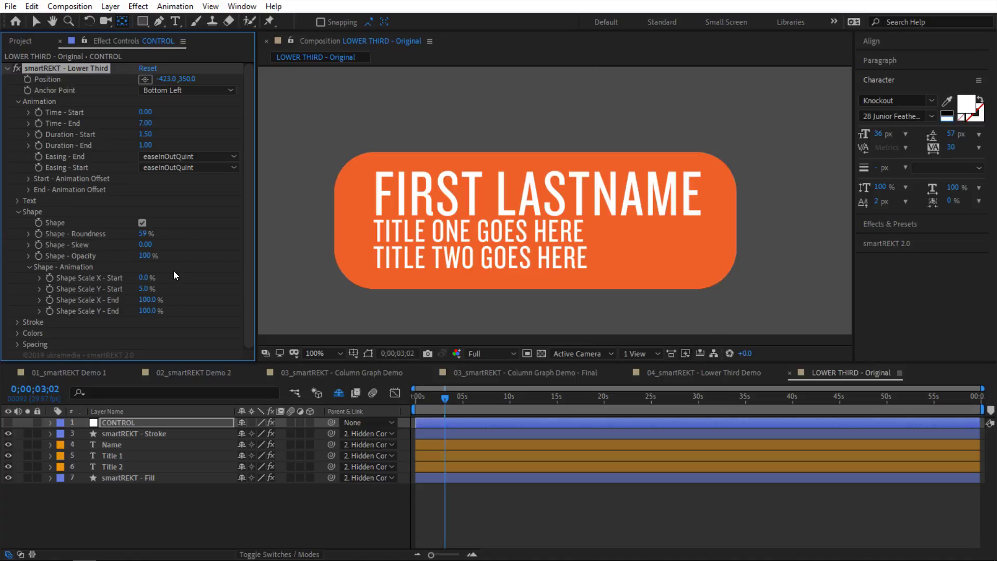
key("ctrl+z")
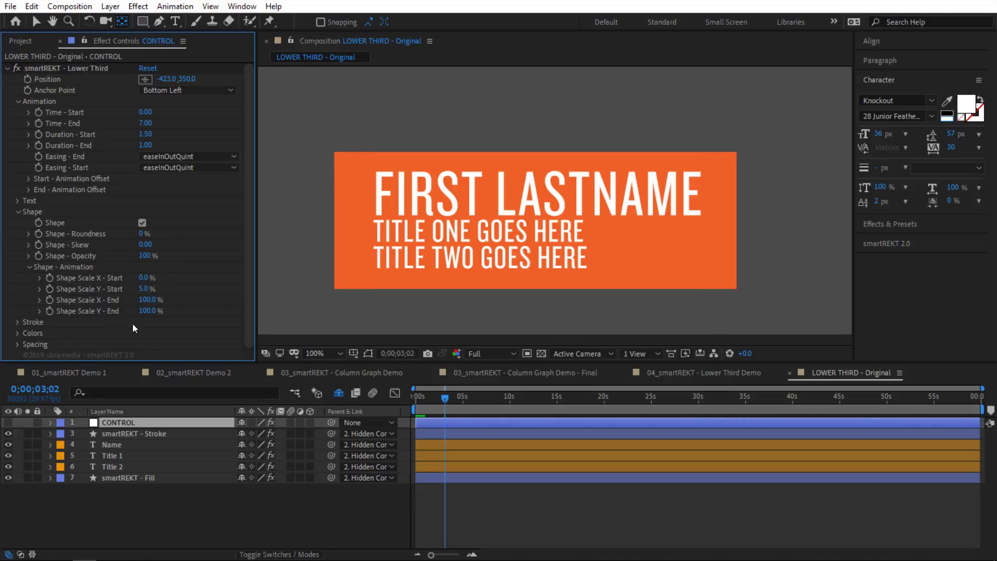
left_click(30, 266)
left_click(17, 212)
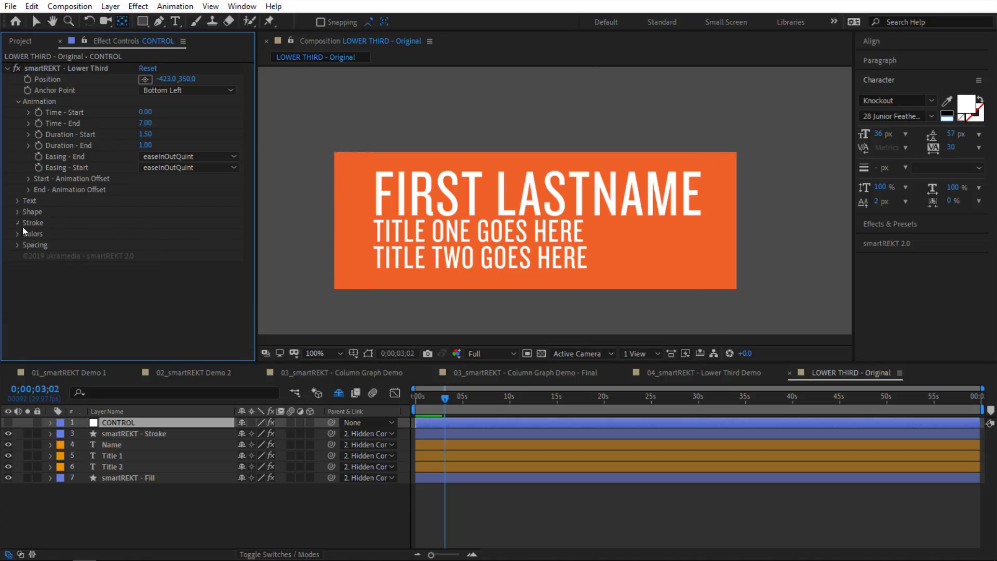
Step: Turn on the white stroke outline around the lower-third box and preview it
left_click(19, 223)
left_click(142, 233)
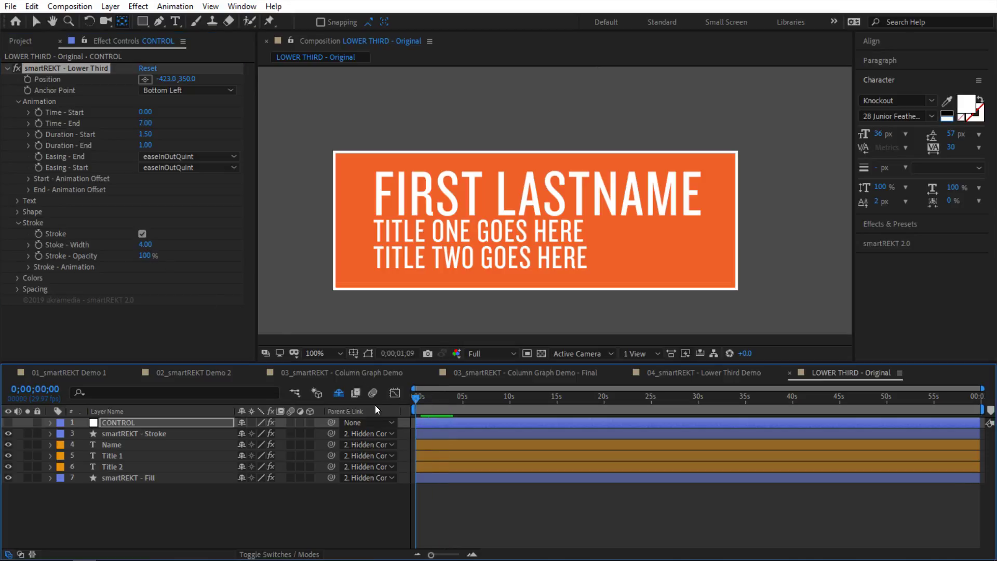
key("space")
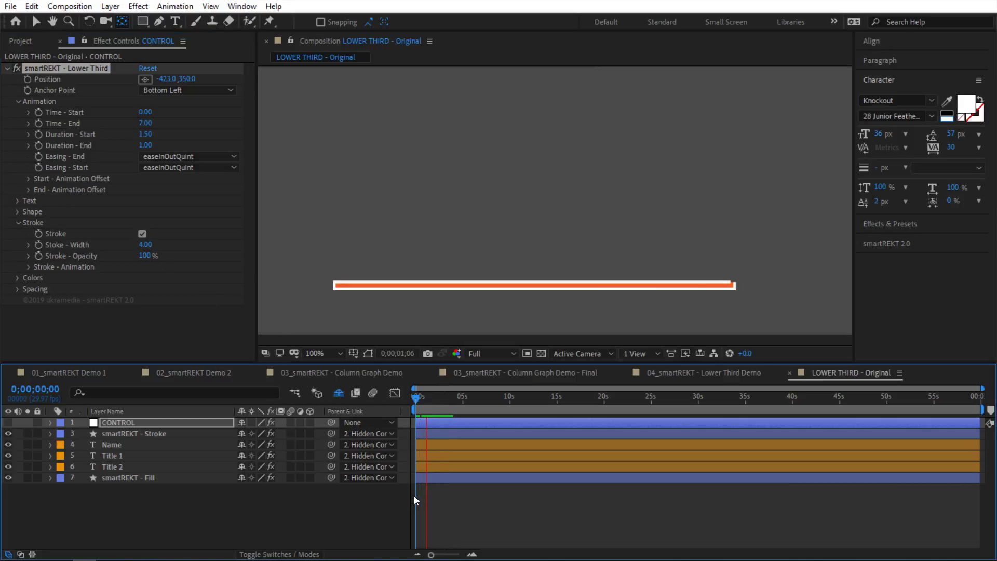
key("space")
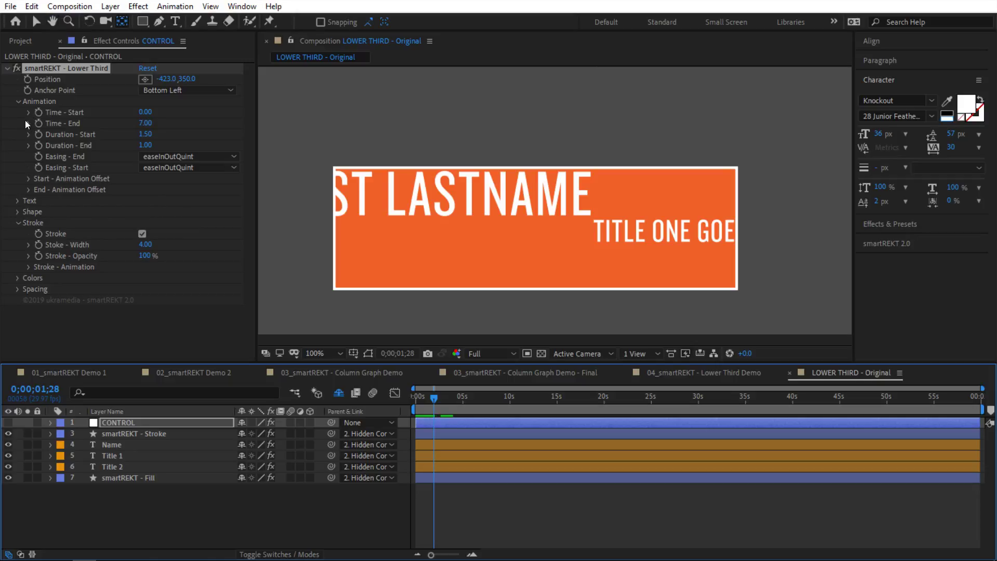
Step: Set Stroke Start Offset to 1.40 and preview the delayed outline draw-on from the start
left_click(28, 179)
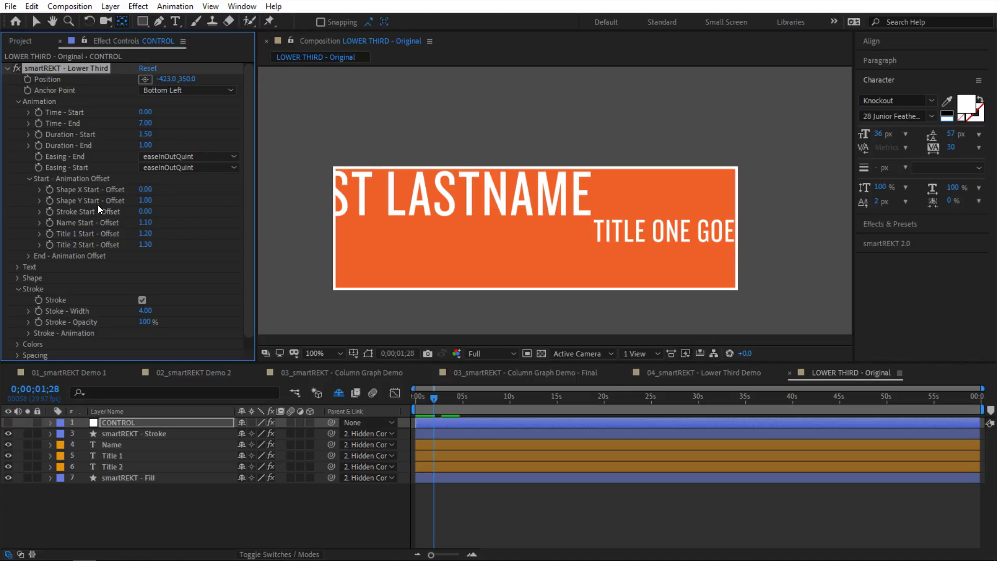
left_click(145, 211)
type("1.40")
key("Return")
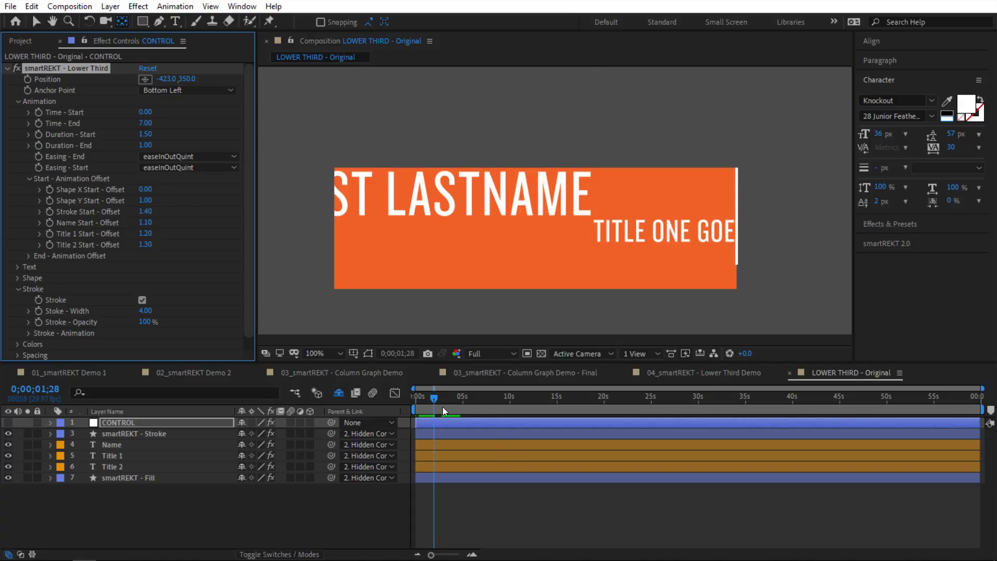
left_click_drag(443, 407, 392, 430)
key("space")
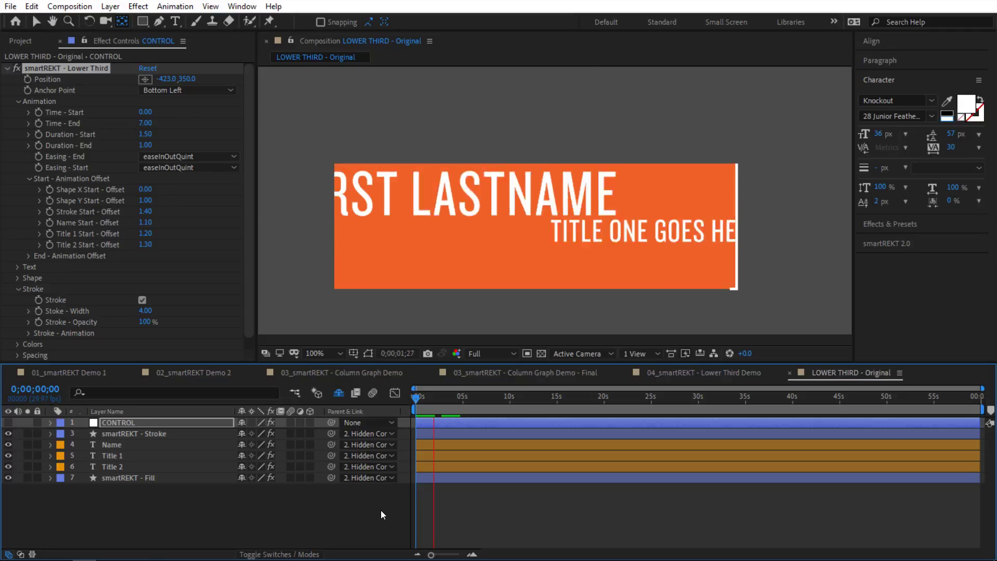
key("space")
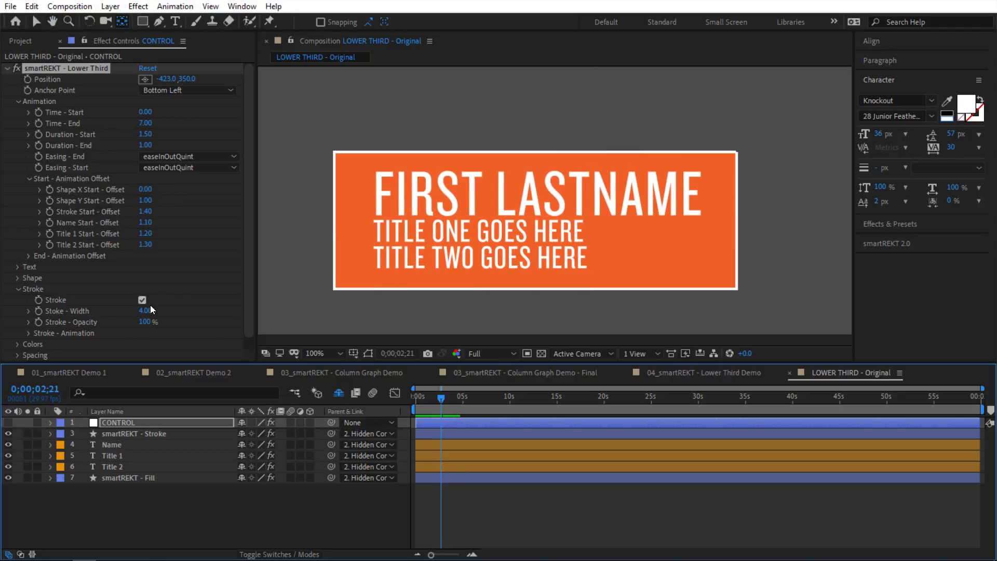
Step: Check the stroke animation properties, then collapse the Stroke settings
scroll(161, 306, "down", 1)
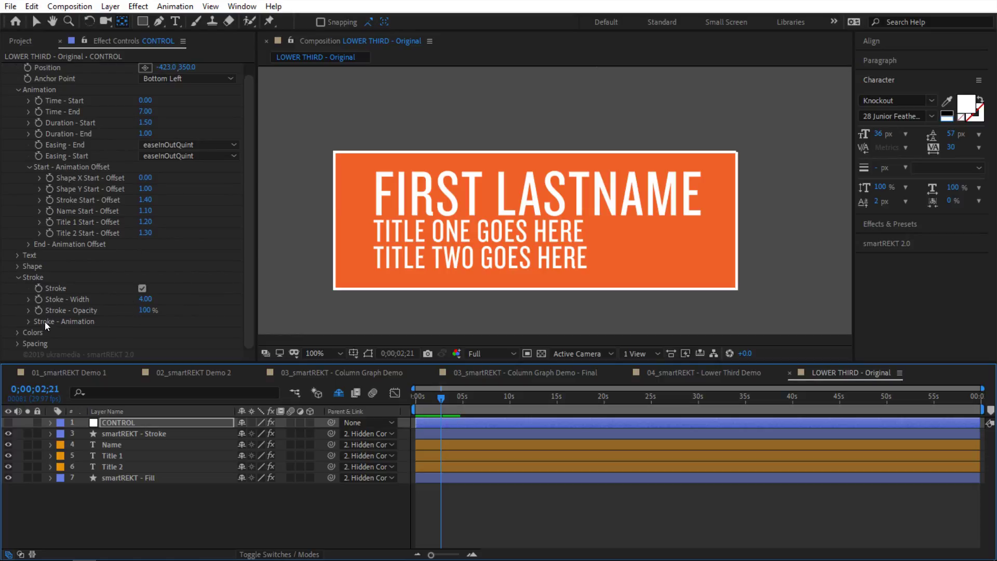
left_click(28, 322)
scroll(104, 322, "down", 2)
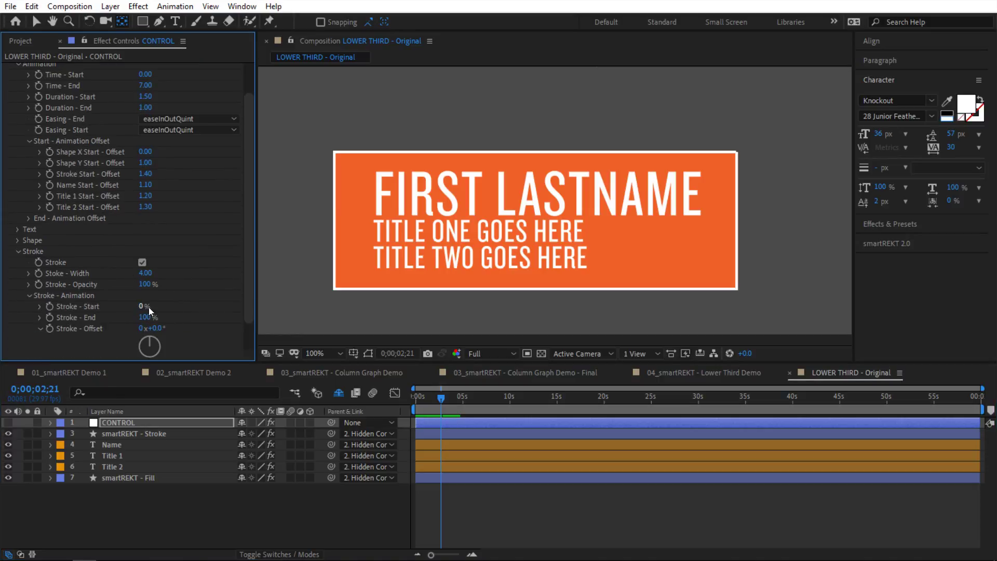
left_click(57, 254)
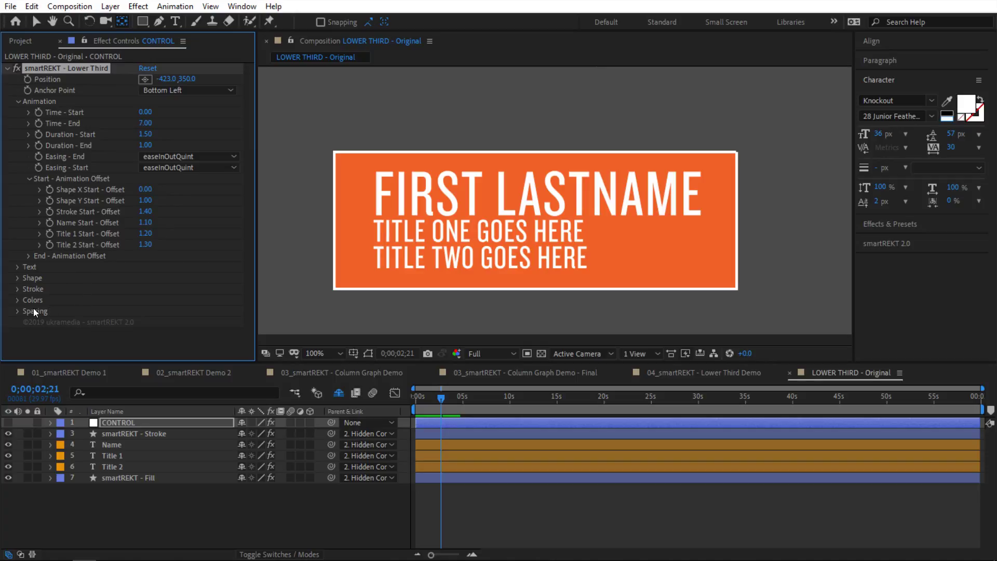
Step: Widen the lower-third box's spacing and scrub the timeline to replay the build-in
left_click(16, 311)
scroll(195, 312, "down", 3)
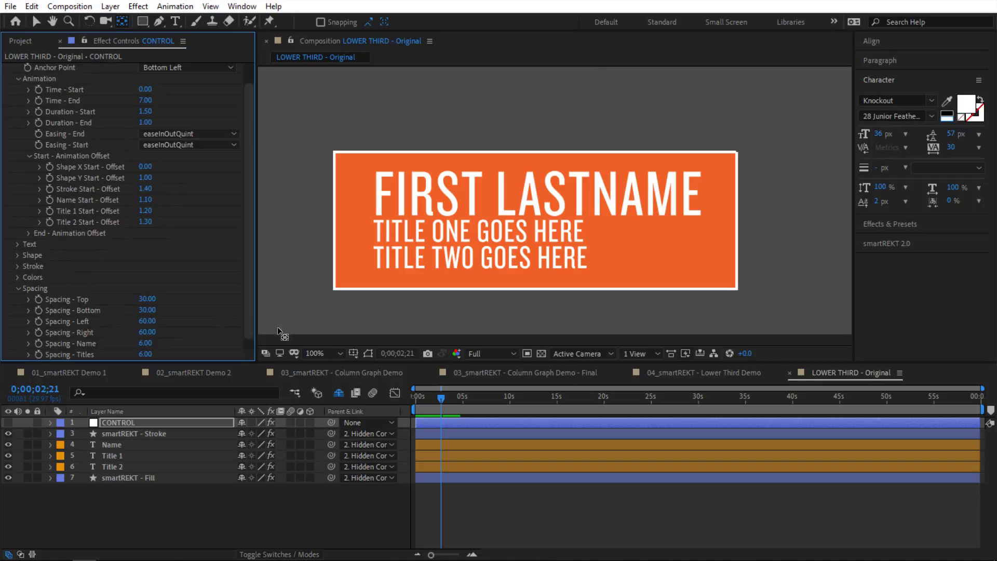
left_click(403, 379)
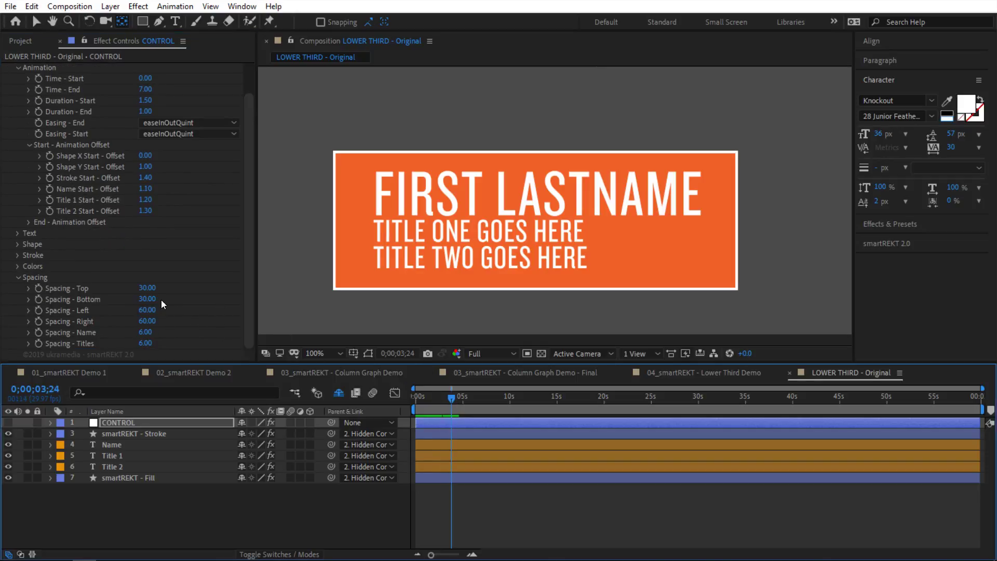
left_click_drag(147, 287, 200, 311)
left_click_drag(418, 390, 454, 400)
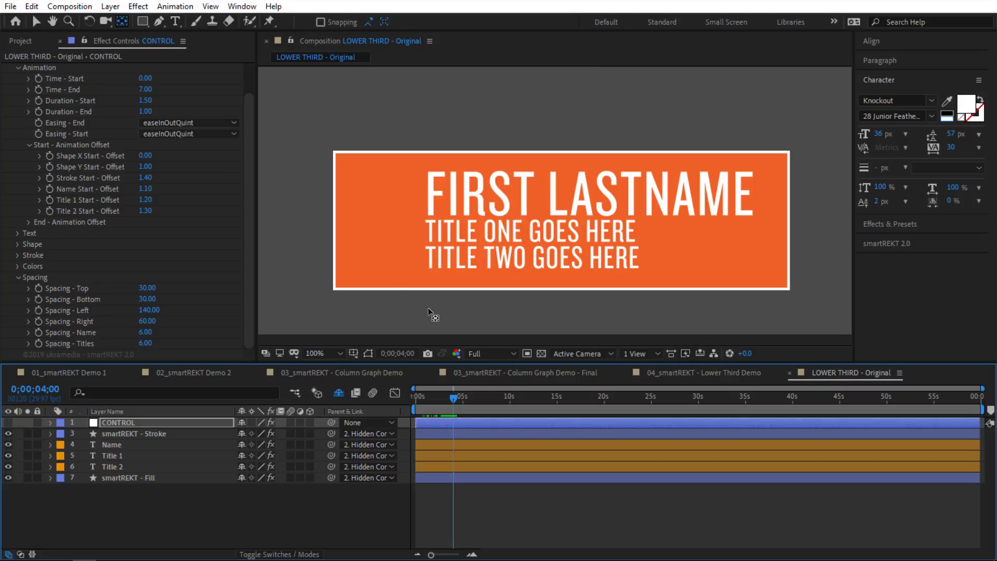
Step: Undo a trial name-spacing change, set Spacing Right 88 and Top 57, and preview
mouse_move(147, 333)
left_mouse_down()
mouse_move(163, 342)
mouse_move(161, 321)
left_mouse_up()
key("ctrl+z")
left_click_drag(147, 288, 161, 288)
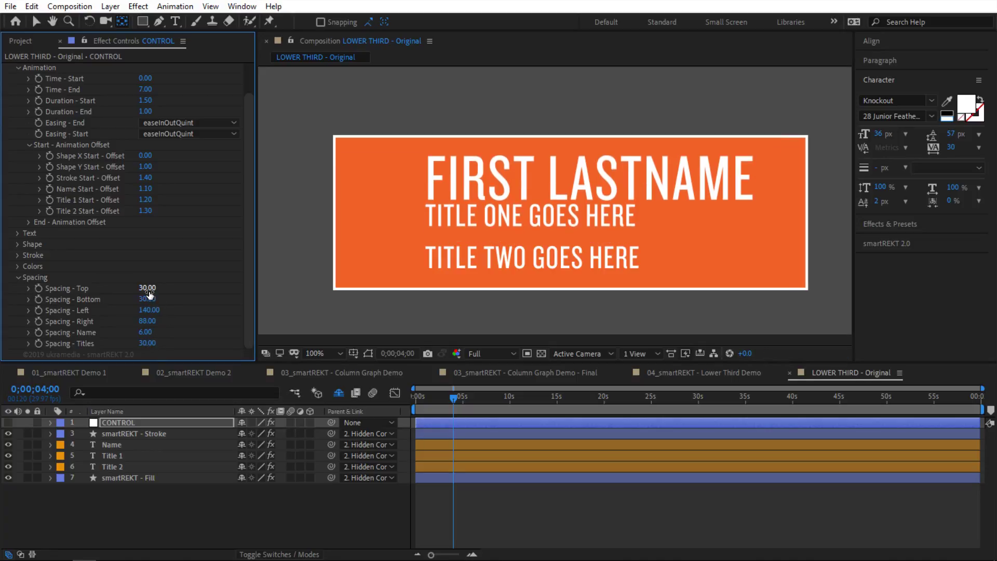
mouse_move(430, 400)
left_mouse_down()
mouse_move(422, 401)
mouse_move(447, 398)
mouse_move(415, 401)
left_mouse_up()
key("space")
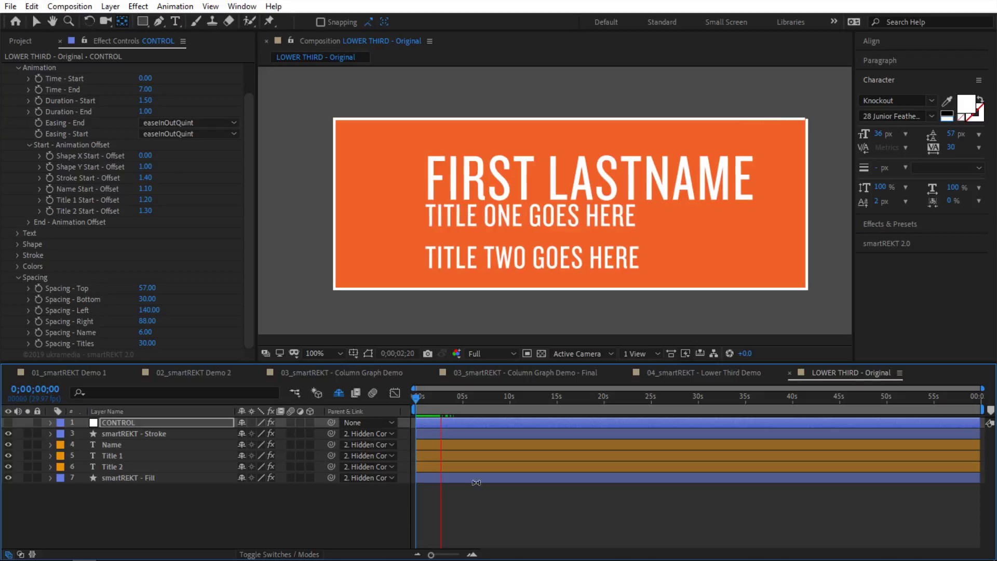
key("space")
scroll(43, 212, "up", 2)
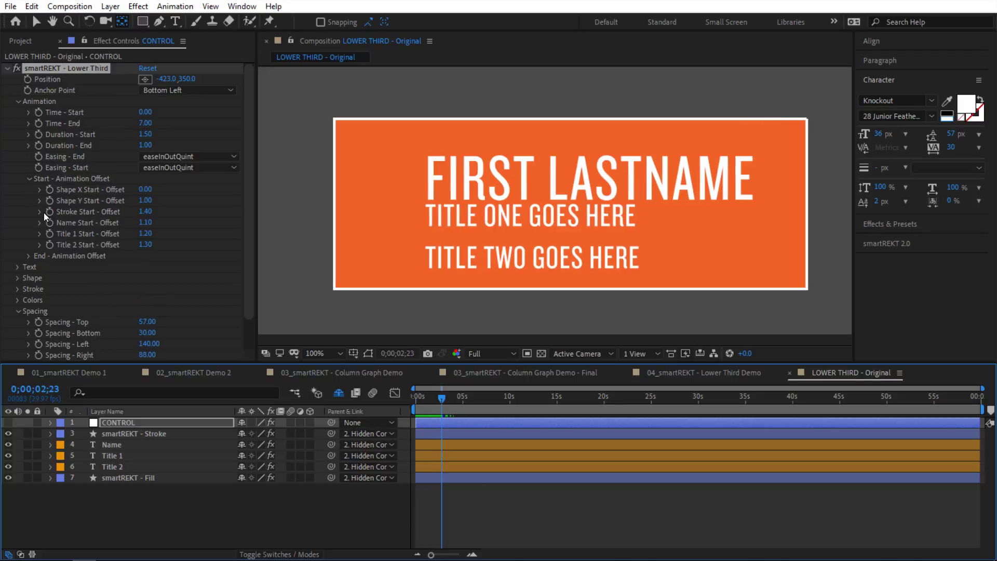
Step: Expand the 05_Modular & Keyframeless Lower Third folder and preview LOWER THIRD - Style 1
left_click(43, 44)
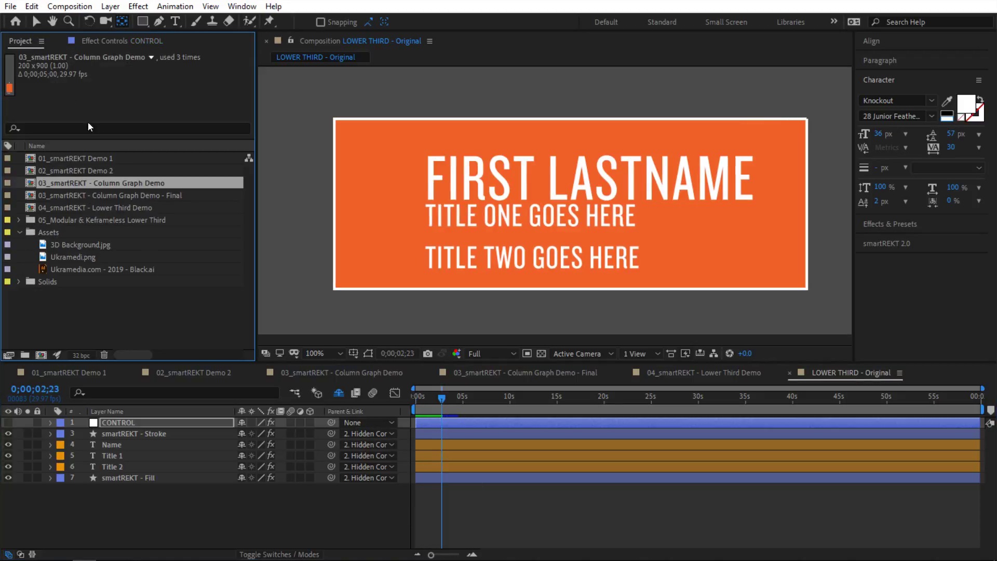
left_click(16, 232)
left_click(18, 219)
scroll(109, 254, "down", 5)
scroll(114, 233, "up", 3)
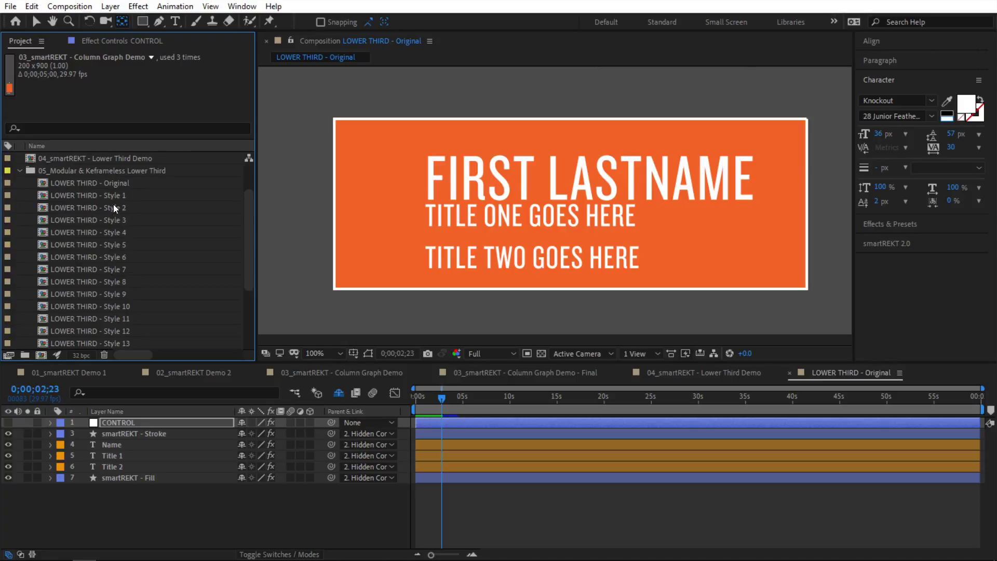
double_click(114, 195)
left_click_drag(403, 396, 263, 402)
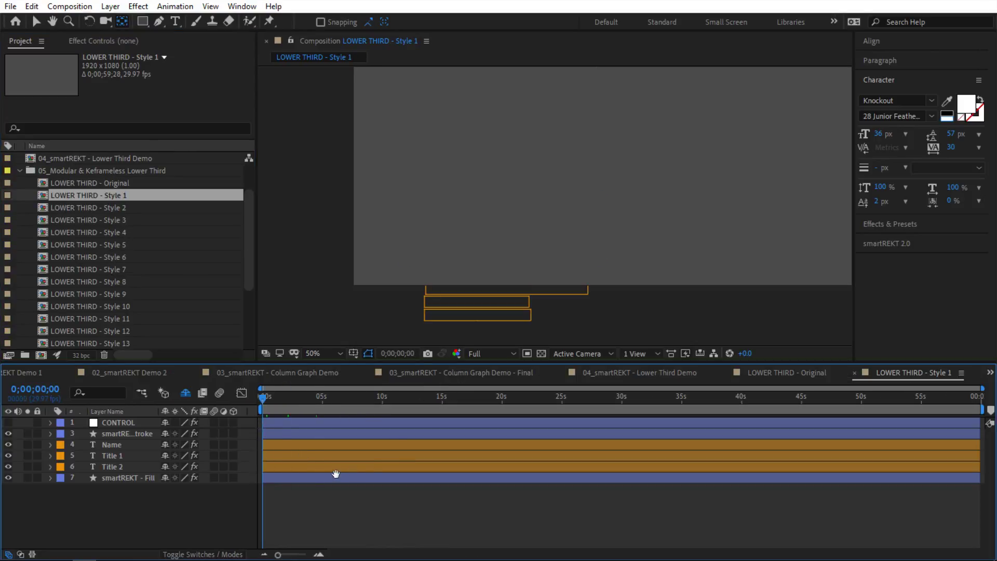
key("space")
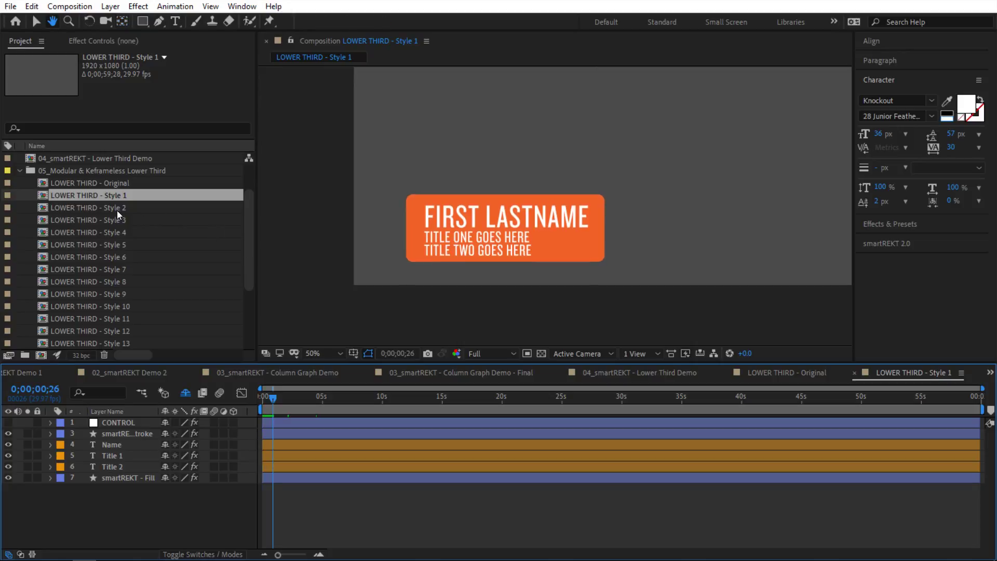
Step: Open and scrub through the LOWER THIRD Style 2, Style 3 and Style 4 compositions
double_click(117, 210)
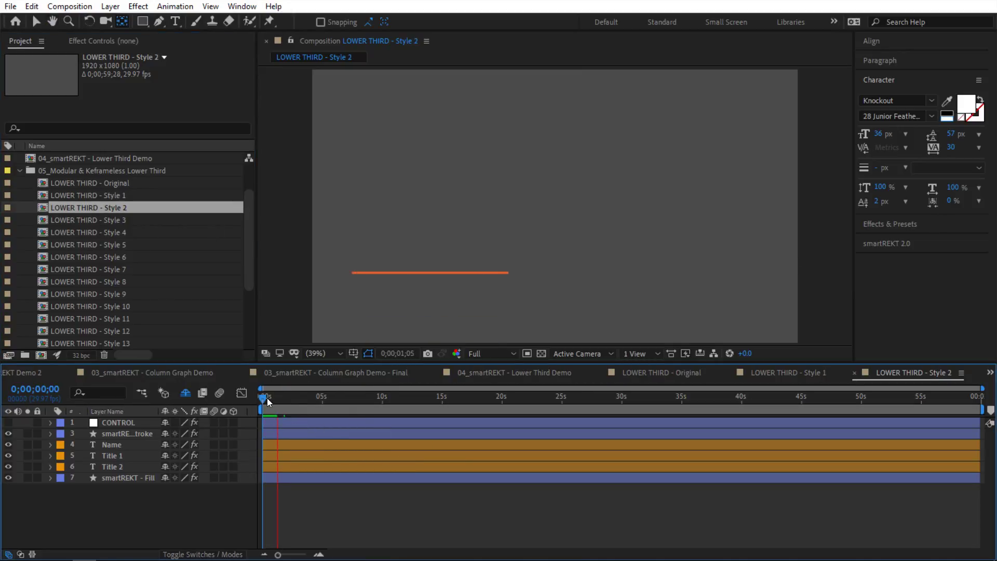
mouse_move(267, 397)
left_mouse_down()
mouse_move(291, 399)
mouse_move(254, 397)
left_mouse_up()
double_click(108, 223)
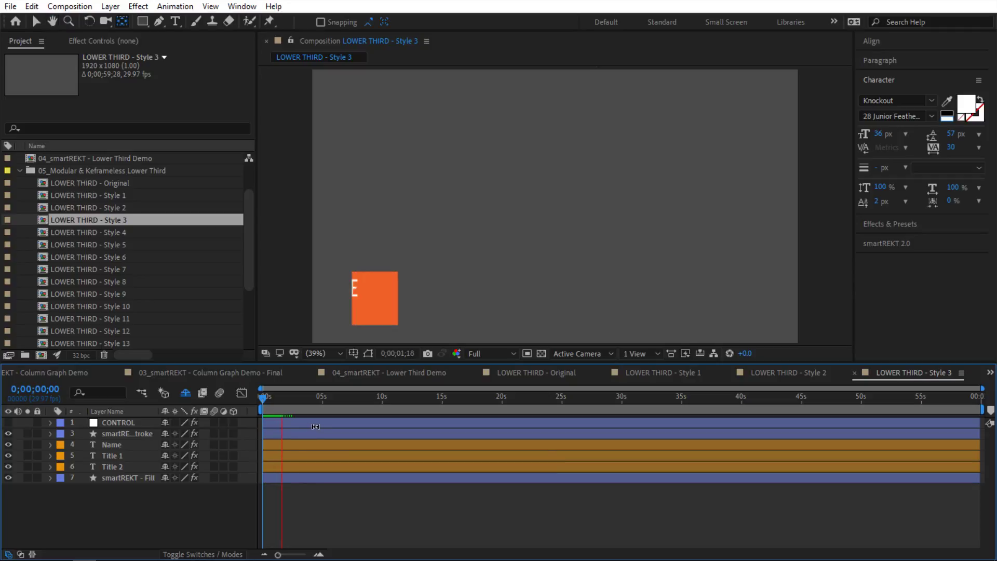
double_click(110, 233)
left_click_drag(268, 401, 291, 401)
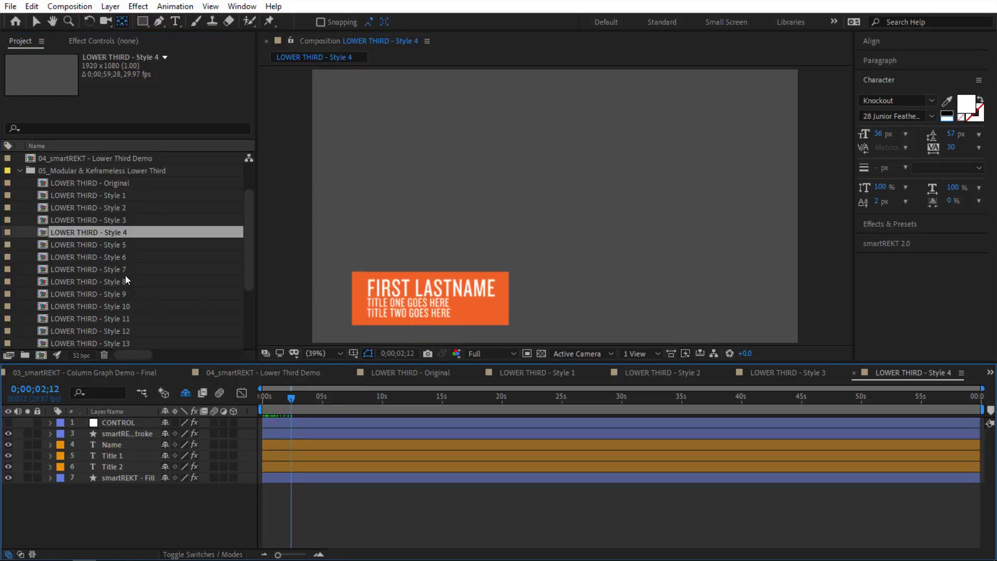
Step: Open LOWER THIRD - Style 12 and rewind it to the start
scroll(134, 317, "down", 3)
double_click(117, 221)
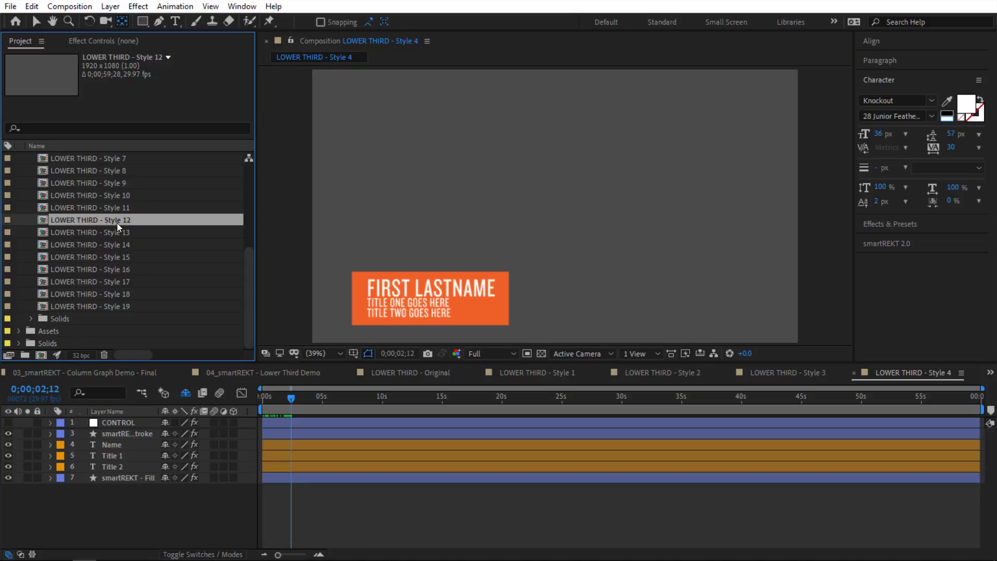
left_click_drag(341, 402, 321, 401)
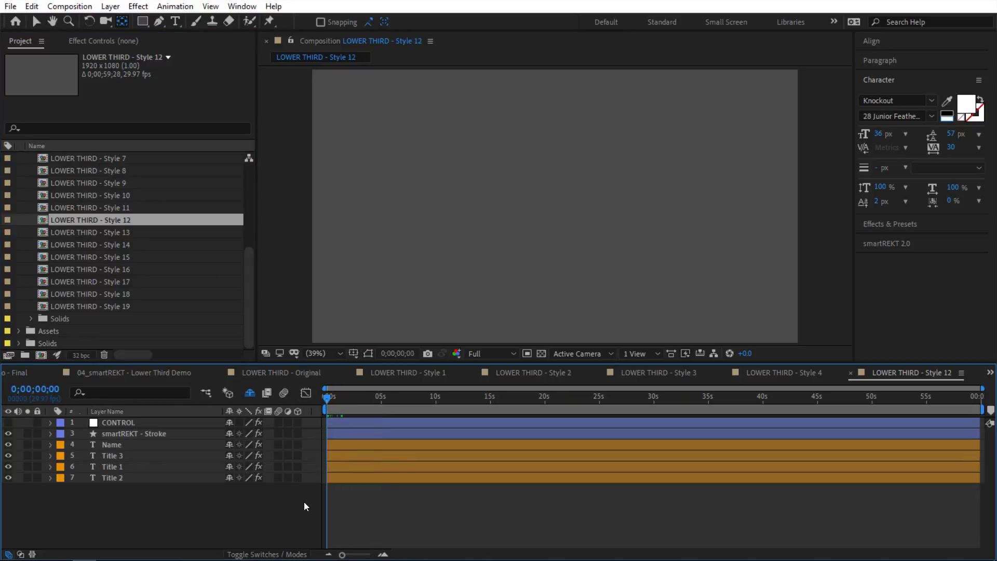
Step: Preview Style 12, then open and play LOWER THIRD - Style 13
key("space")
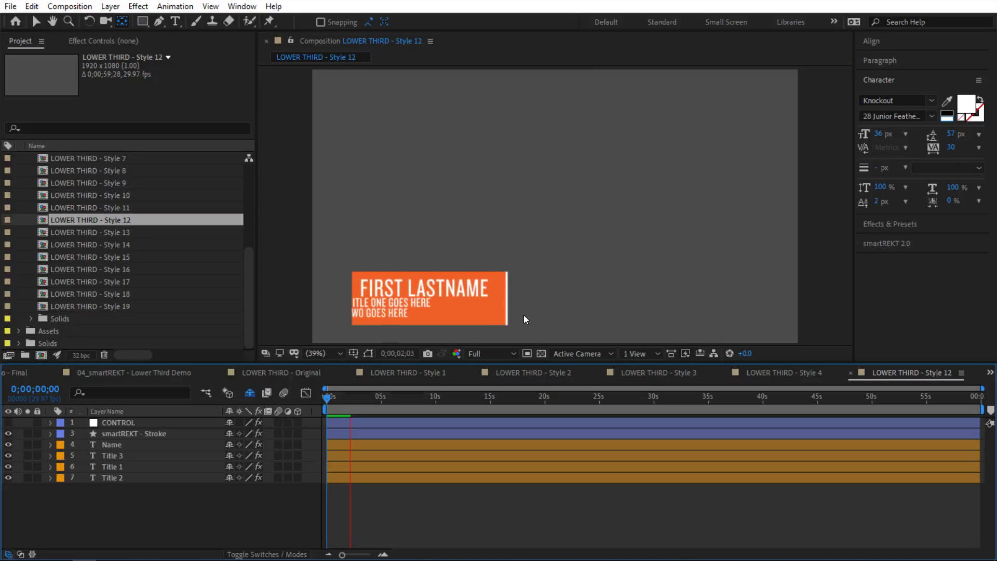
left_click(124, 232)
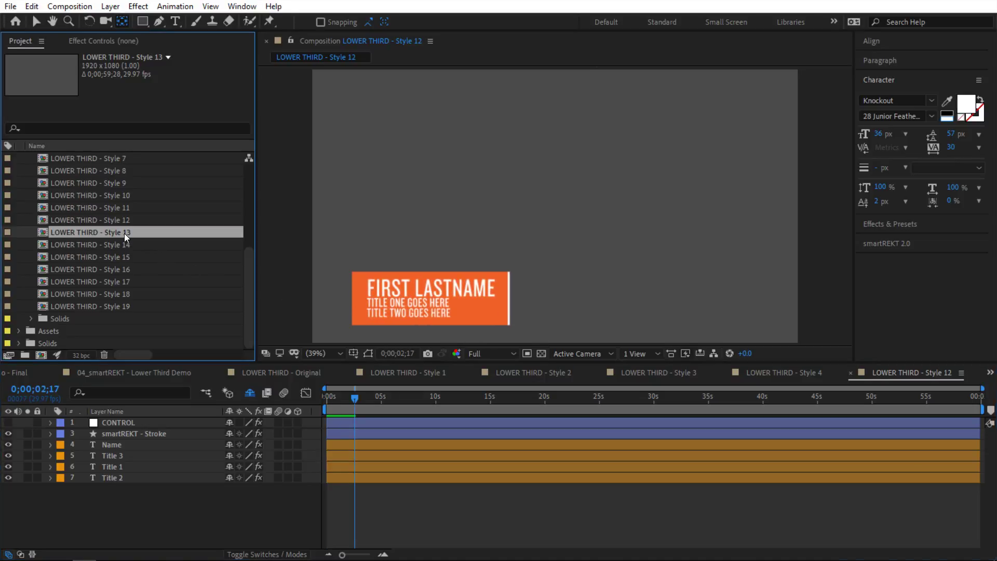
double_click(124, 232)
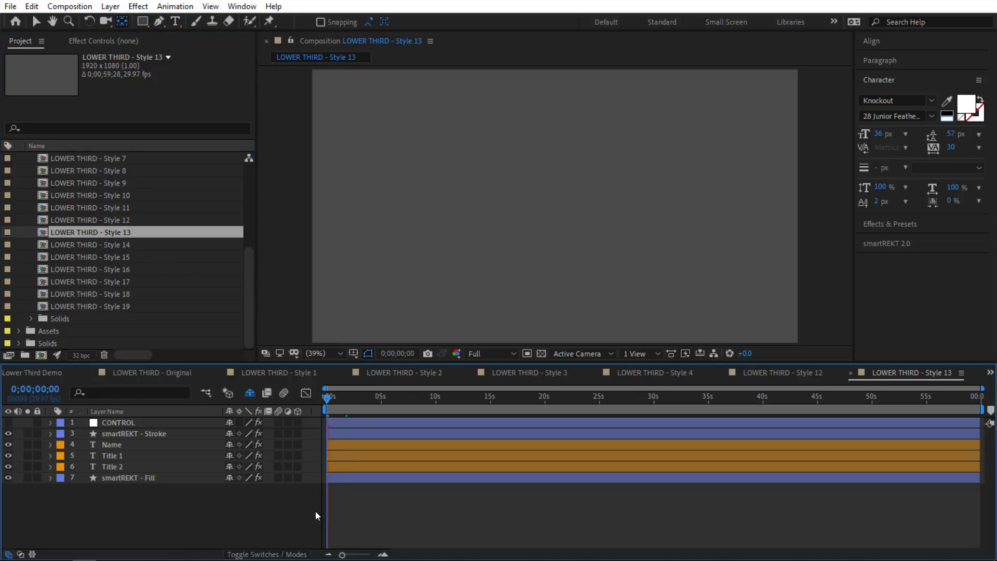
key("space")
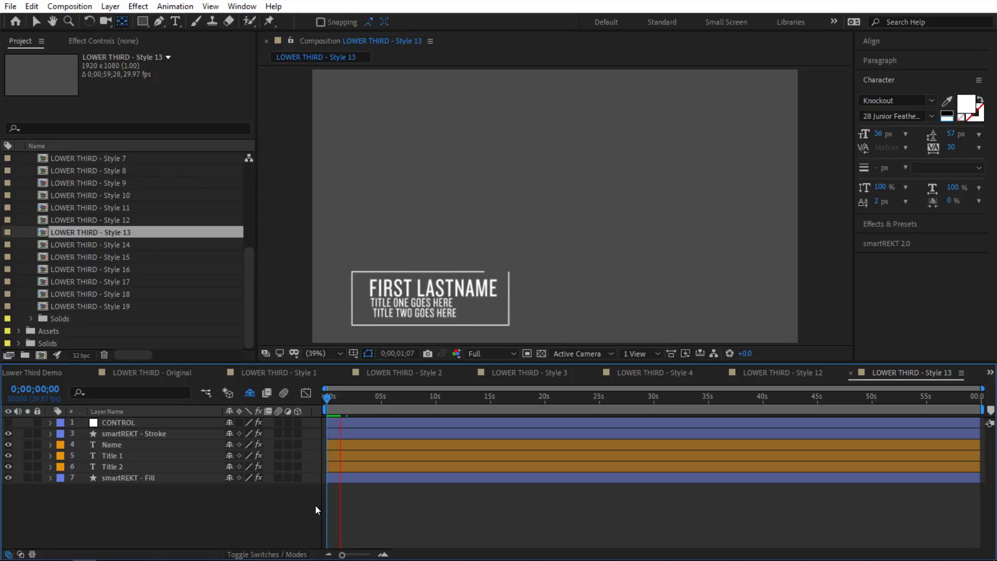
Step: Open and play LOWER THIRD Styles 14, 15 and 16 from the start
double_click(126, 244)
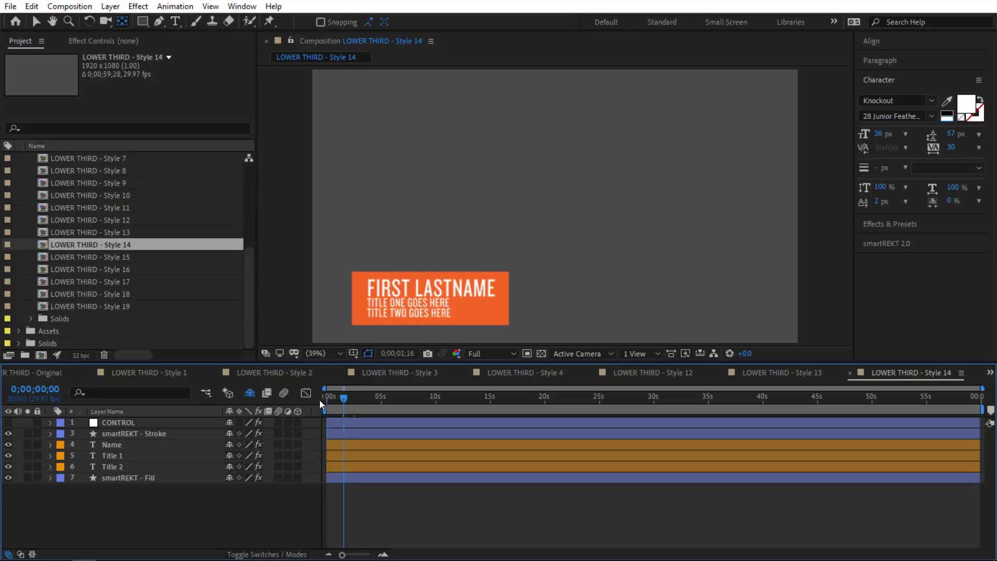
left_click(323, 403)
key("space")
double_click(127, 258)
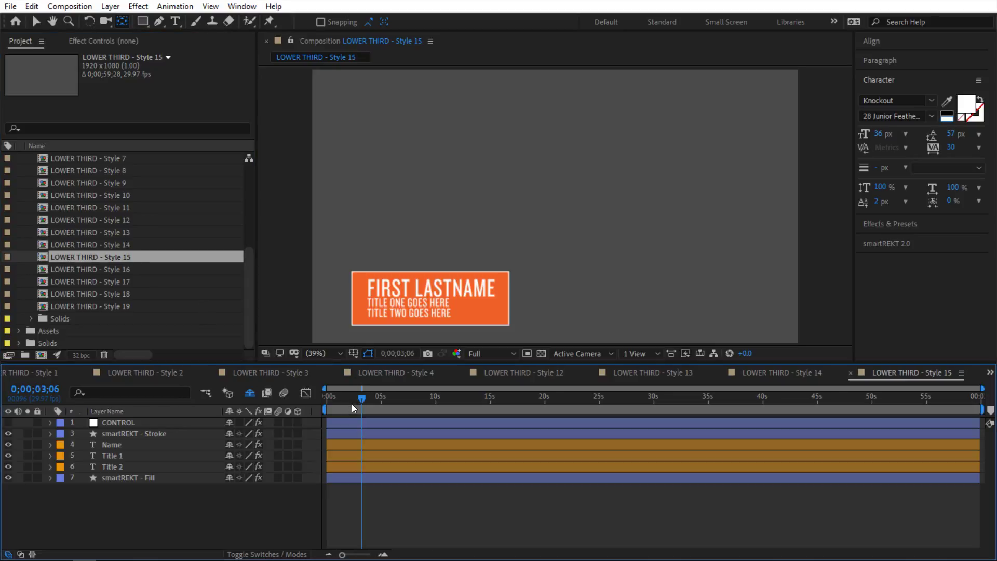
left_click_drag(351, 403, 321, 456)
key("space")
double_click(123, 269)
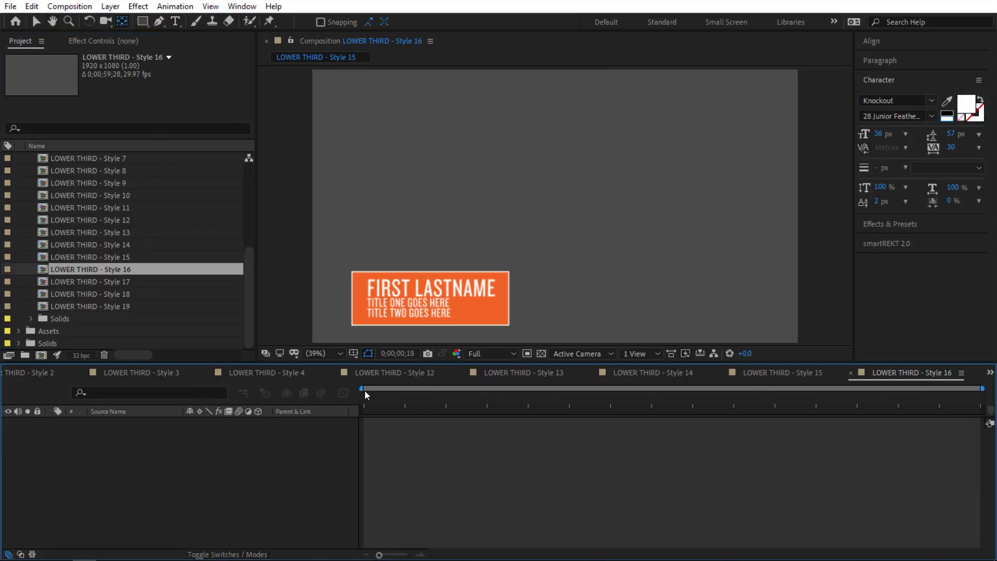
key("space")
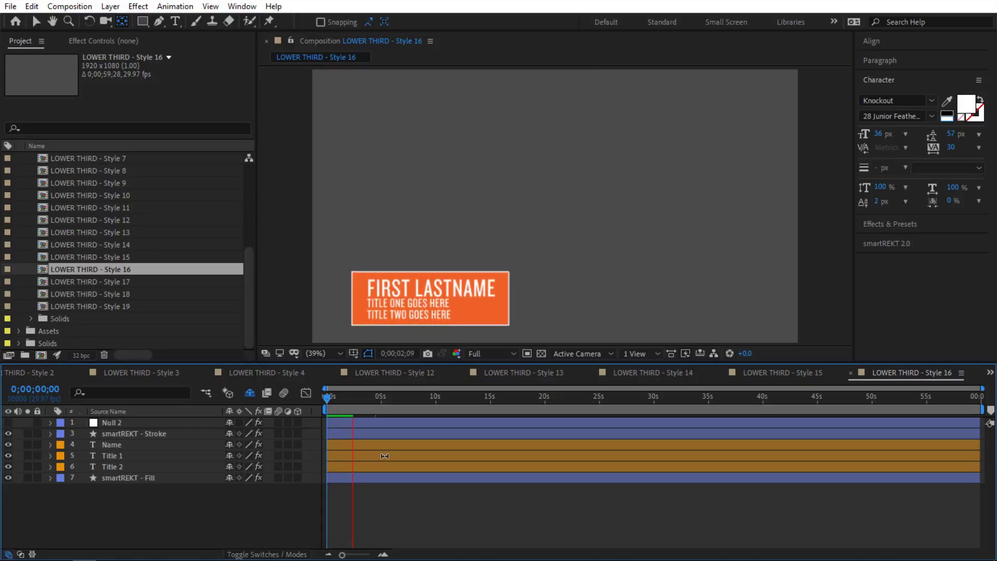
Step: On Null 2, switch off Title 1 and Title 2 so only FIRST LASTNAME shows, then preview
key("space")
left_click(158, 423)
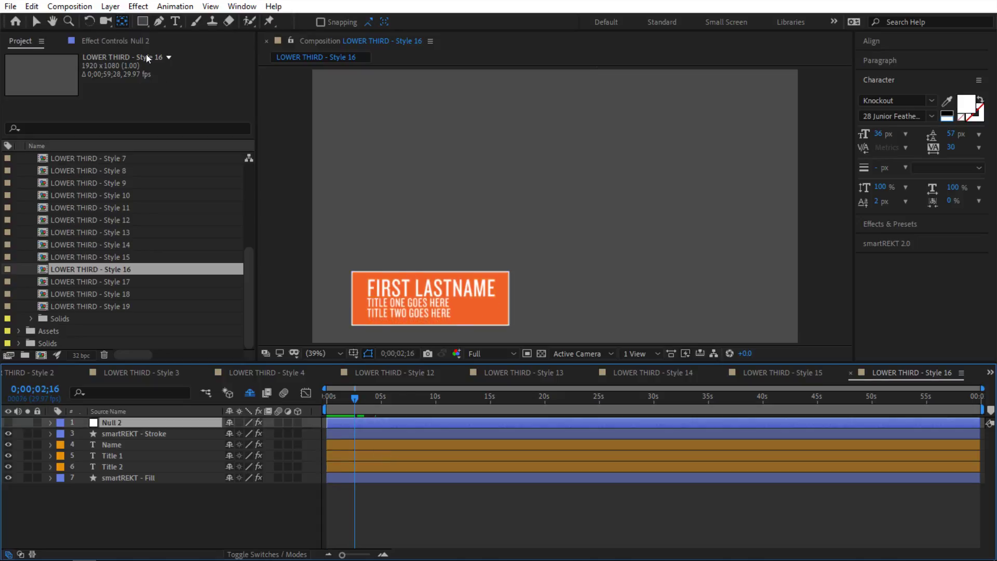
left_click(114, 40)
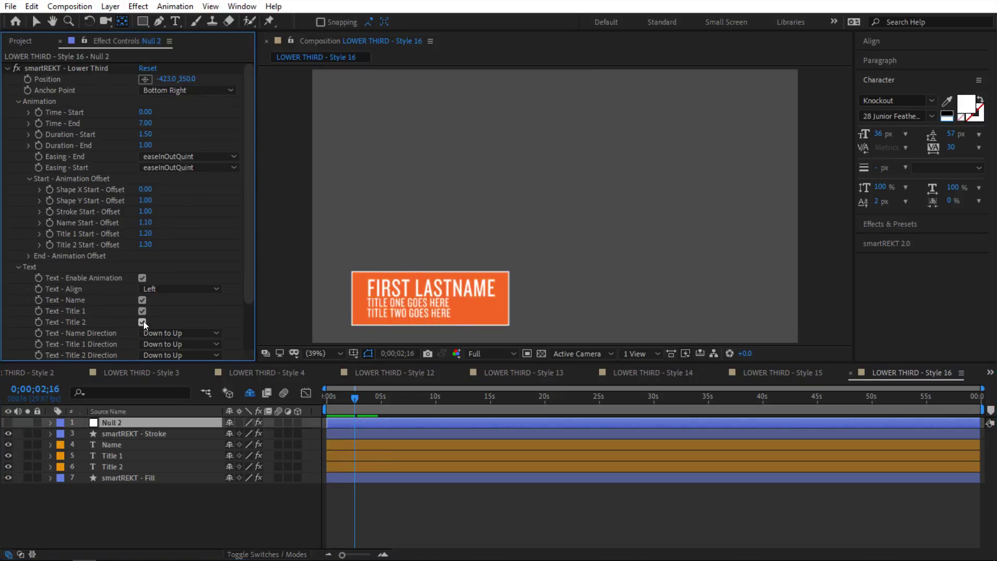
left_click(143, 322)
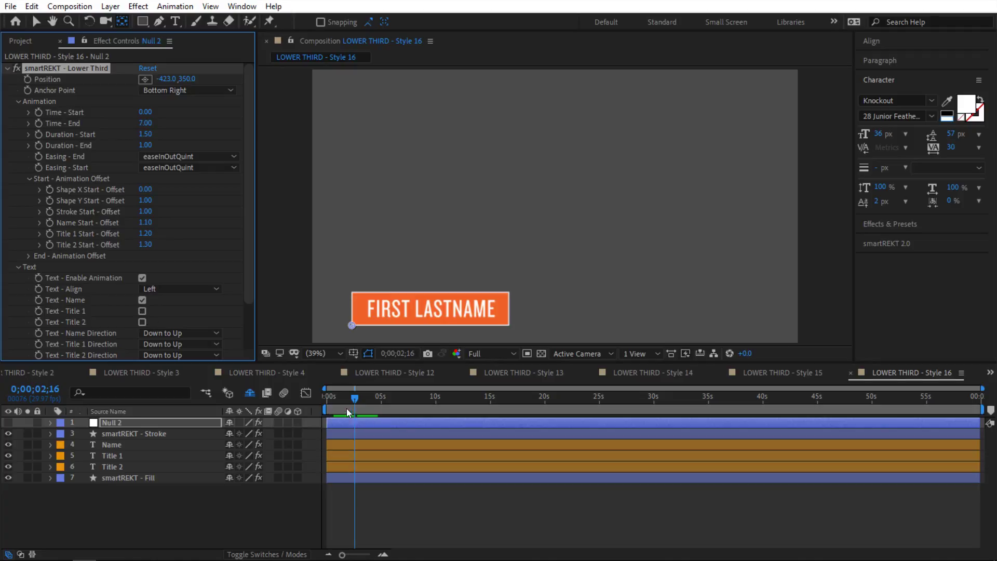
key("space")
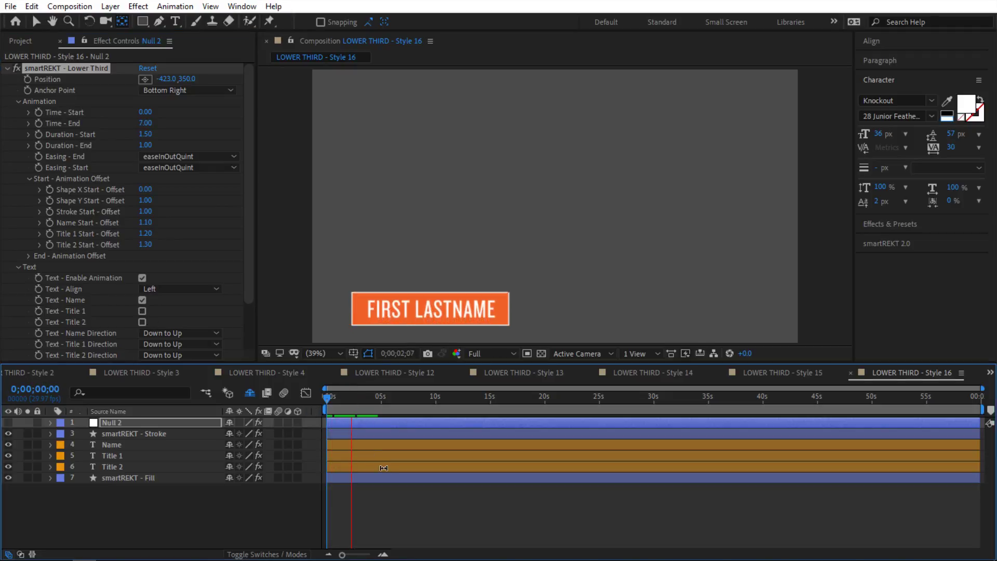
key("space")
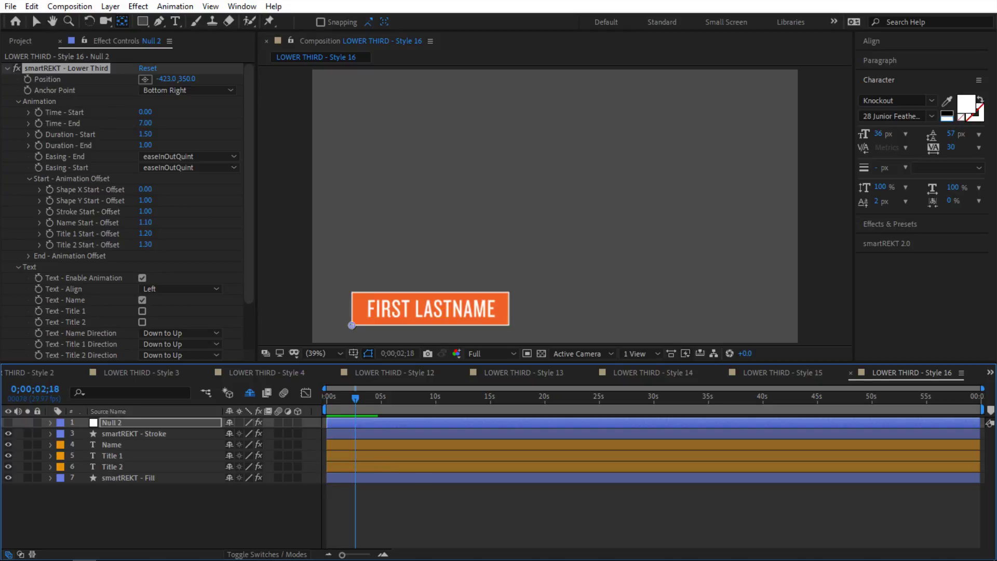
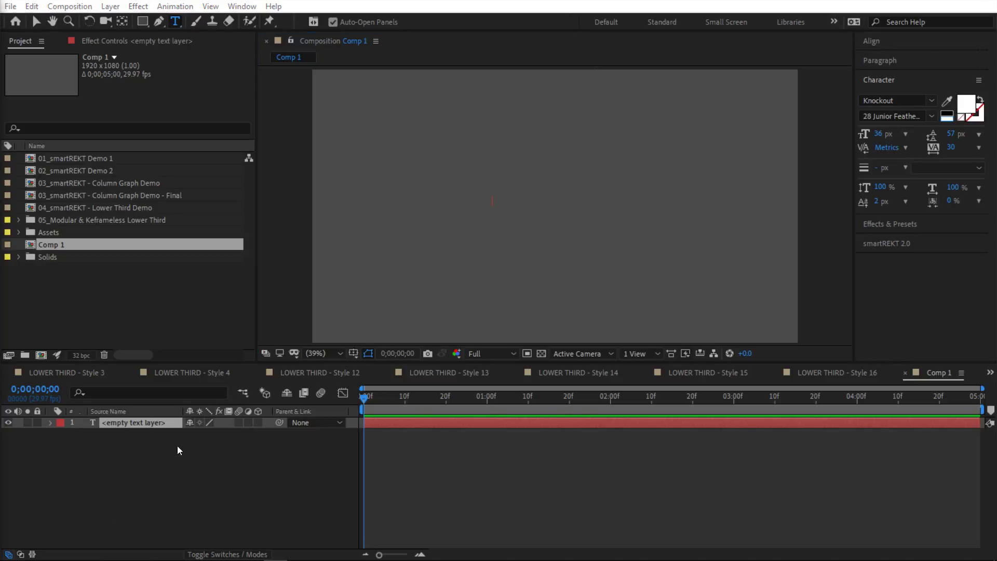
Step: Paste the name into the empty text layer, size it 156 px, centre-align it and move it to the comp's middle
left_click(36, 21)
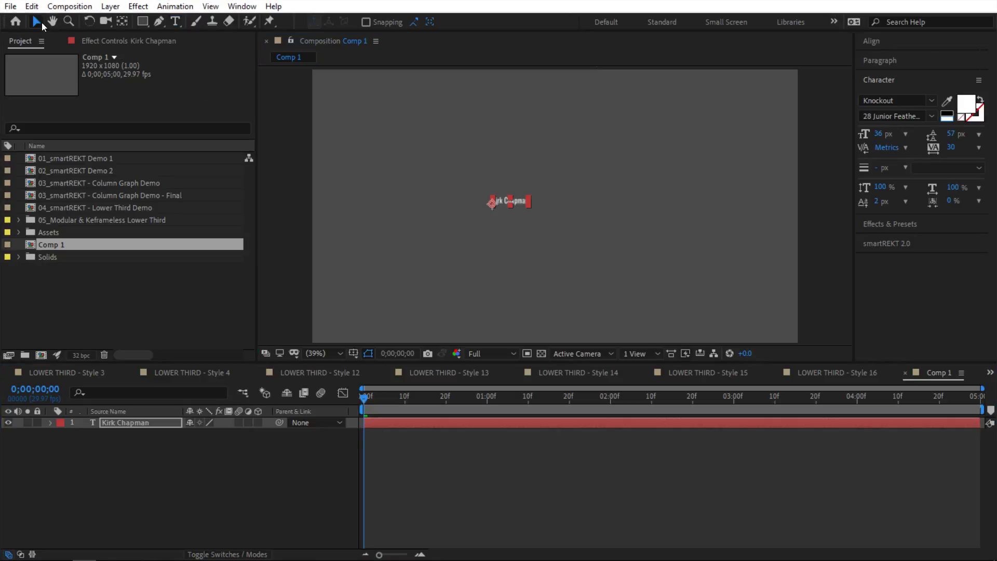
left_click_drag(878, 134, 981, 133)
left_click(612, 202)
left_click(879, 60)
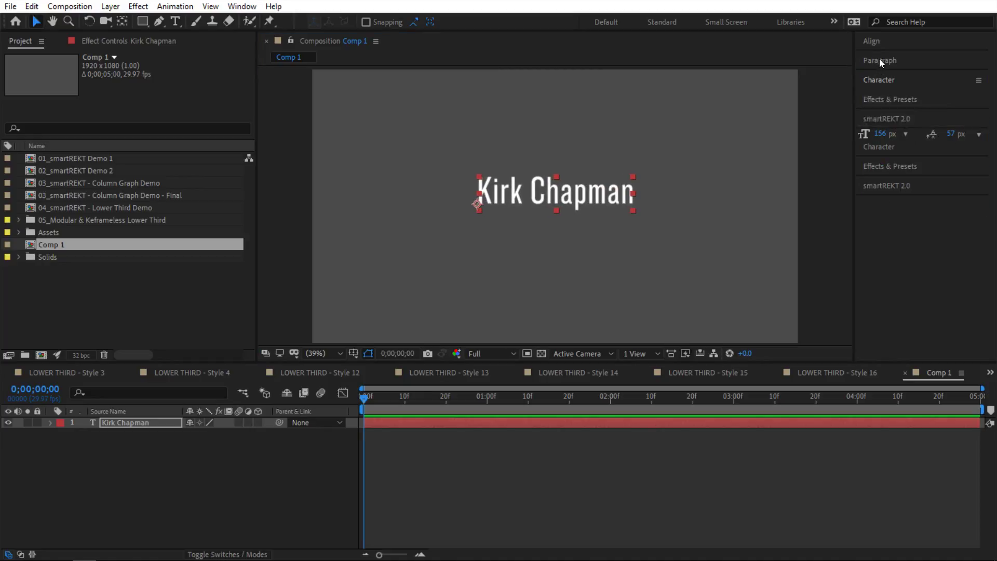
left_click(881, 79)
left_click_drag(638, 201, 688, 203)
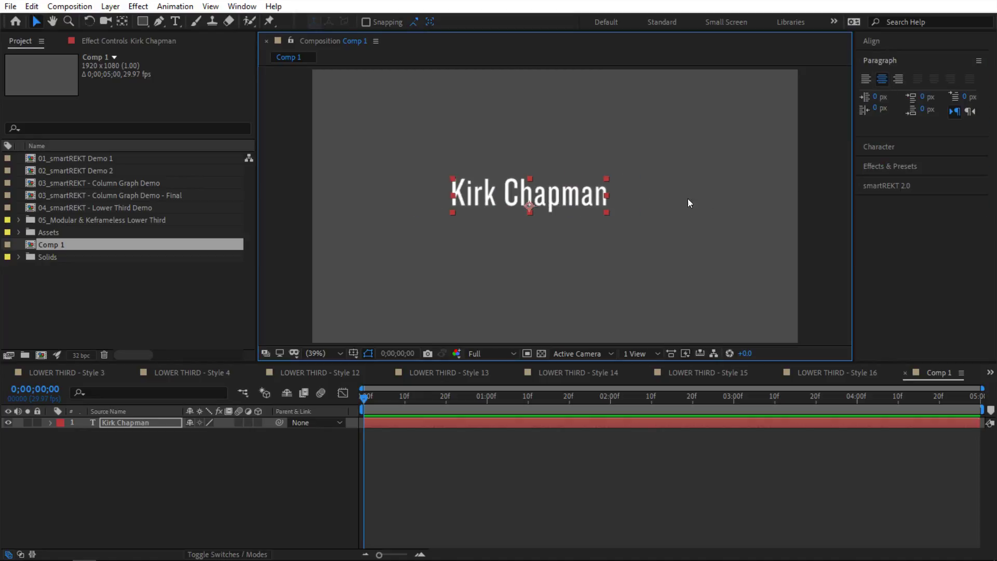
left_click_drag(563, 197, 640, 220)
Step: Use smartREKT to move the text layer's anchor point to its centre
left_click(893, 185)
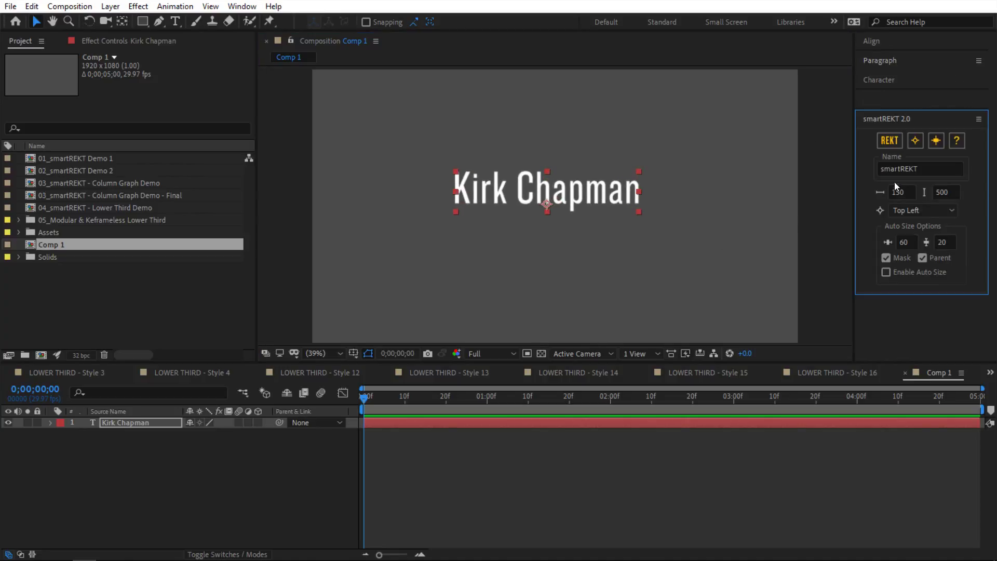
left_click(534, 207)
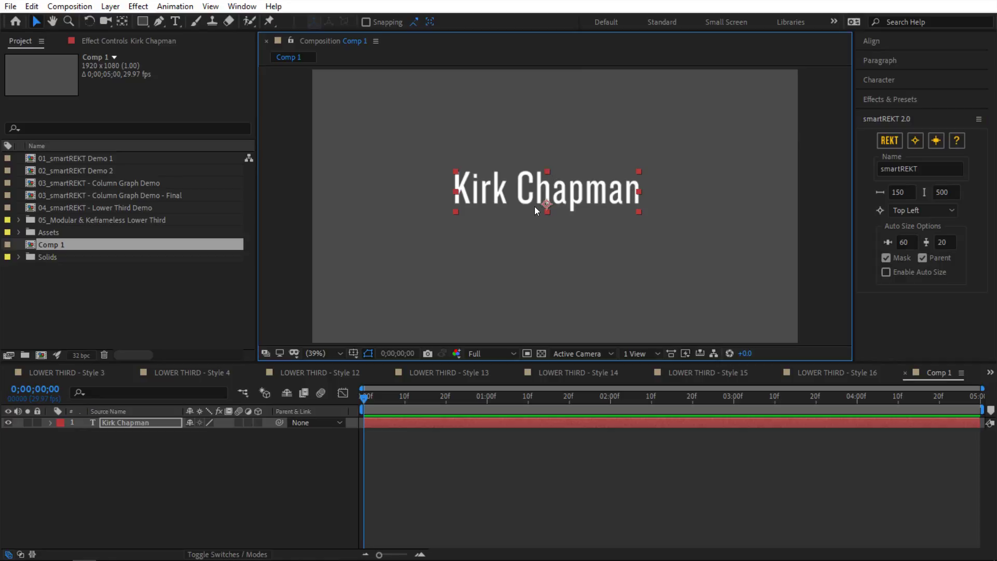
left_click(915, 147)
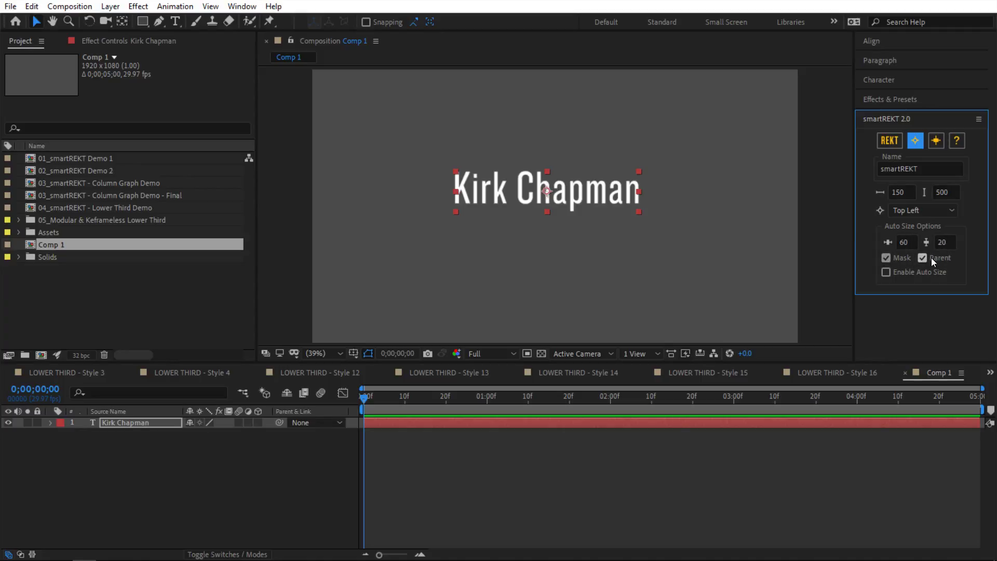
Step: Set the smartREKT anchor to Center, test-create and undo the box twice, then enable Auto Size
left_click(908, 211)
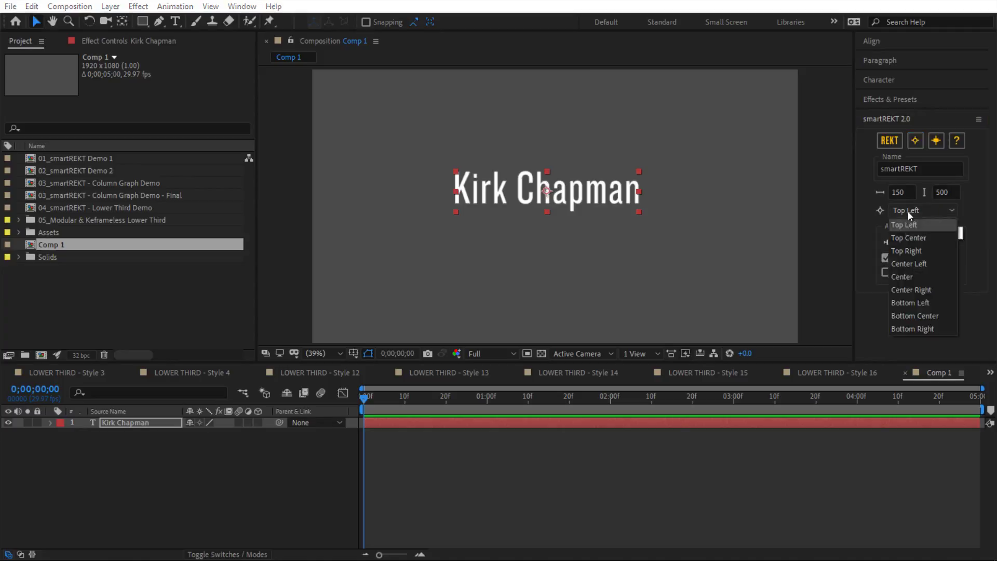
left_click(908, 276)
left_click(895, 144)
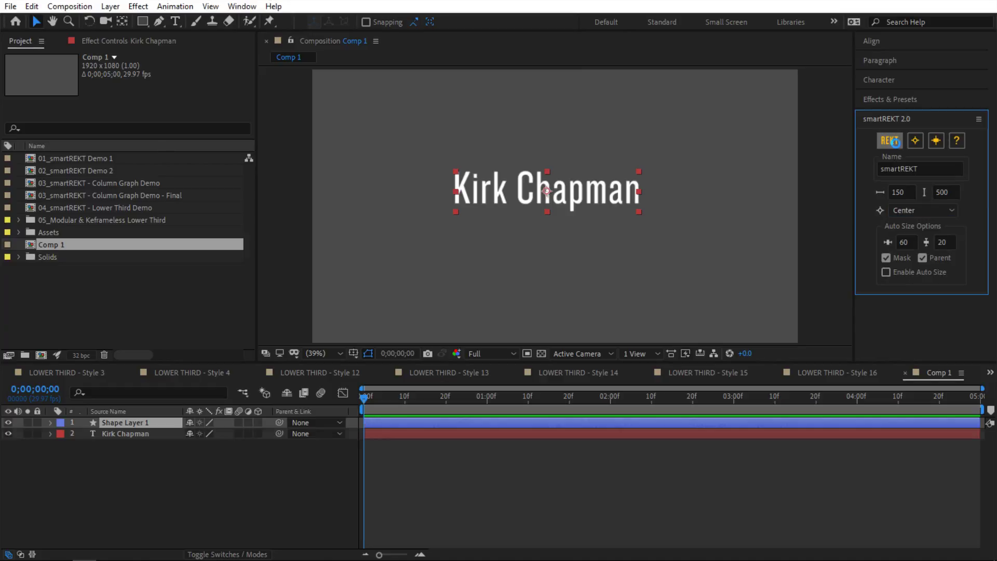
key("ctrl+z")
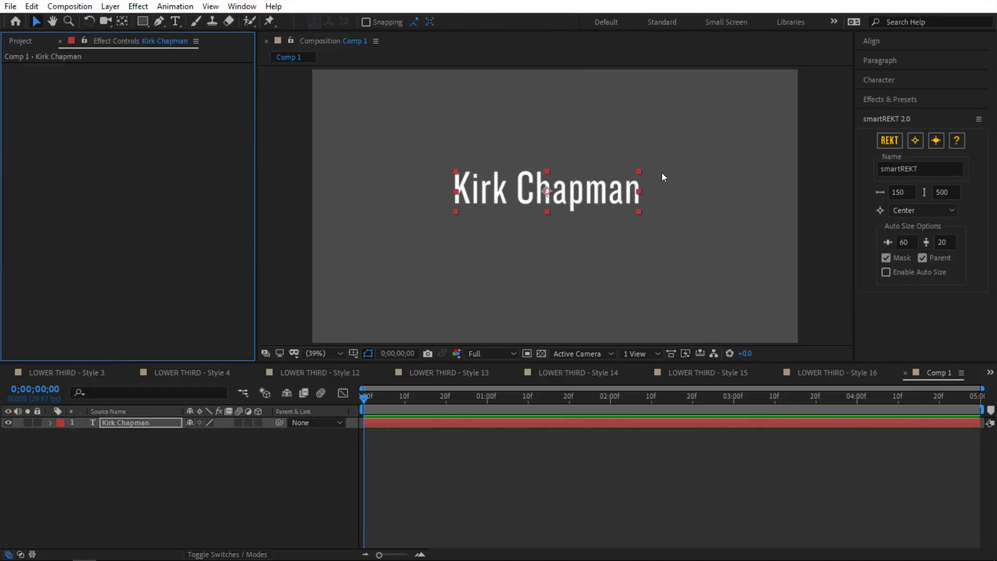
left_click(886, 141)
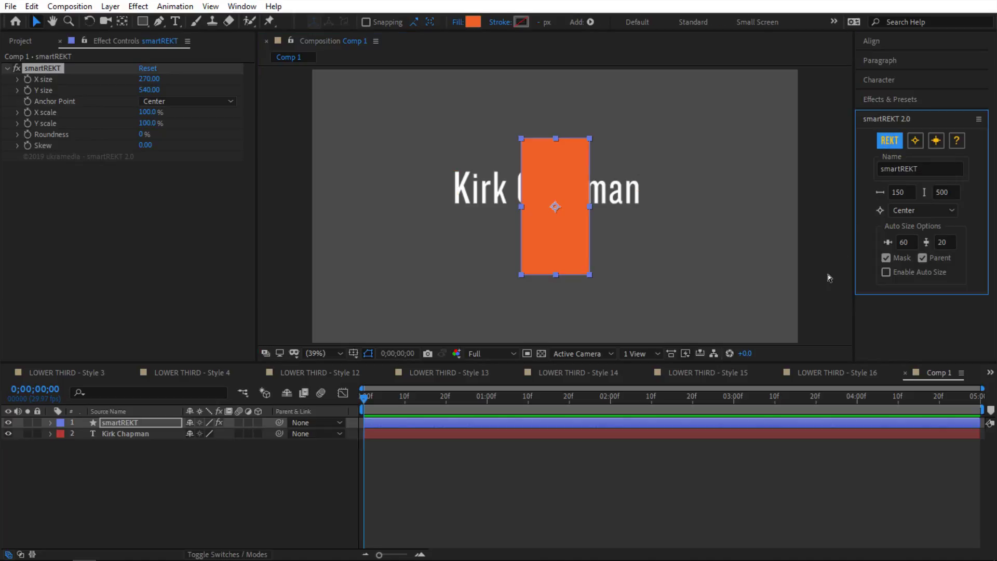
key("ctrl+z")
left_click(158, 427)
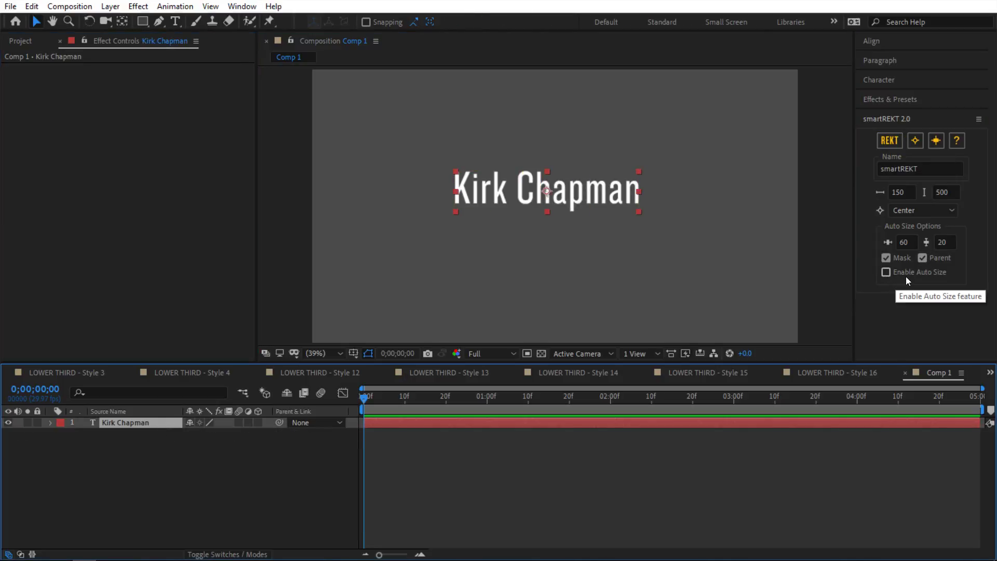
left_click(885, 273)
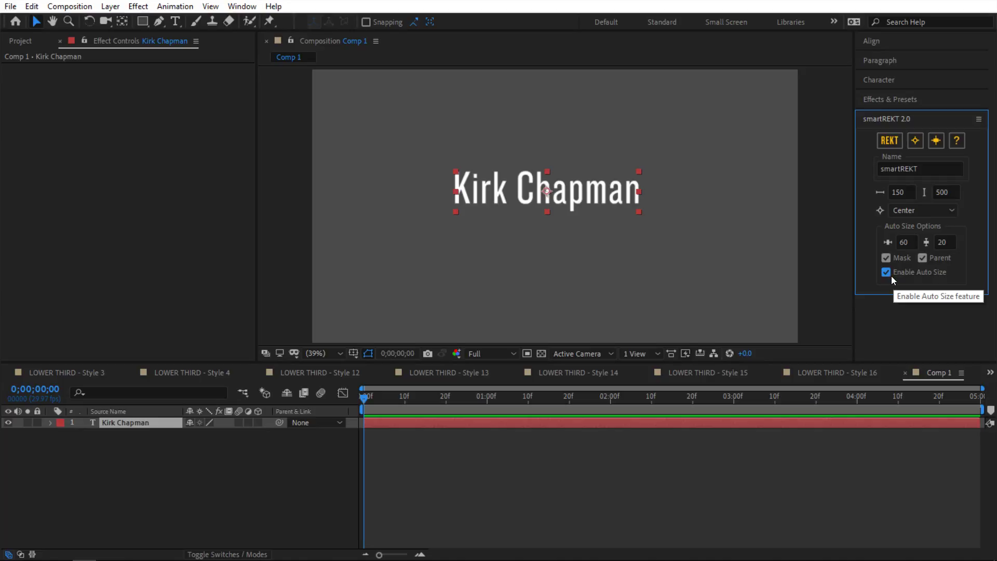
Step: Test-create an auto-sized box and undo it, then set the vertical padding to 30
left_click(892, 143)
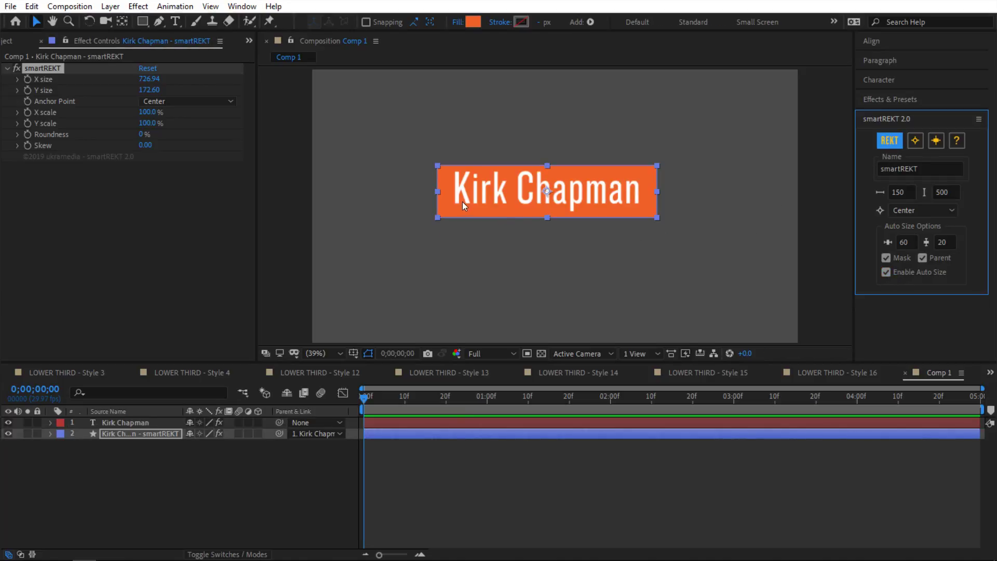
key("ctrl+z")
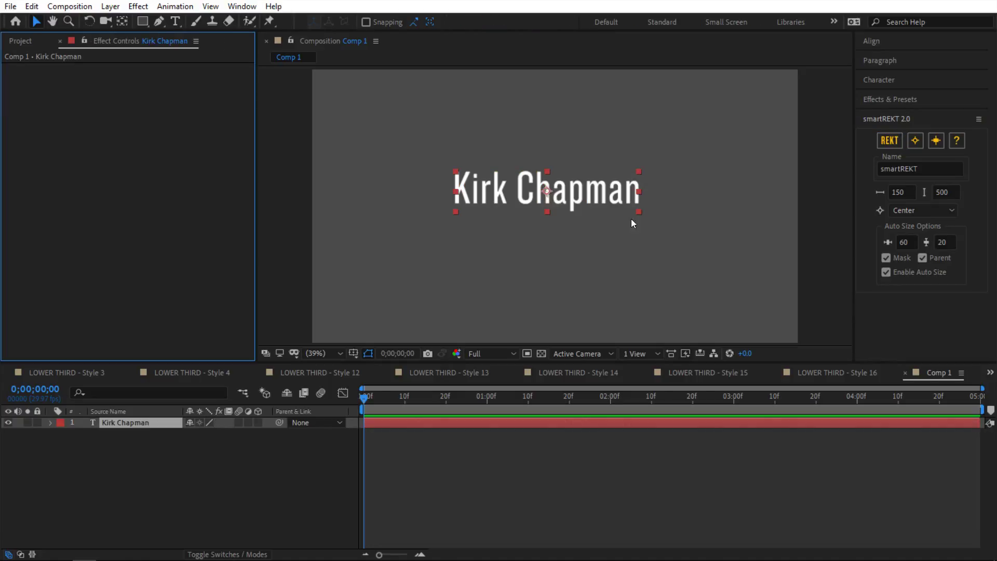
left_click(944, 242)
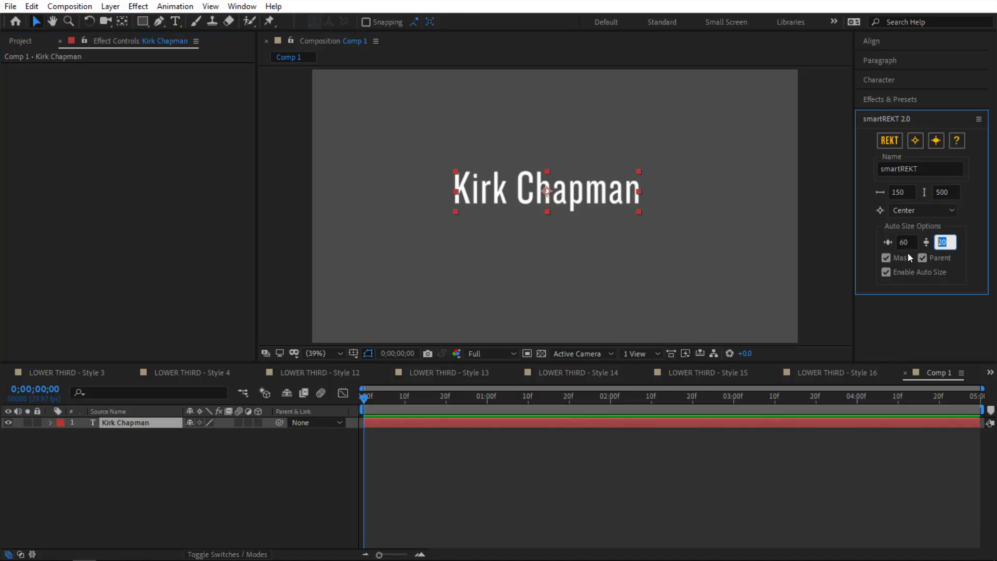
type("30")
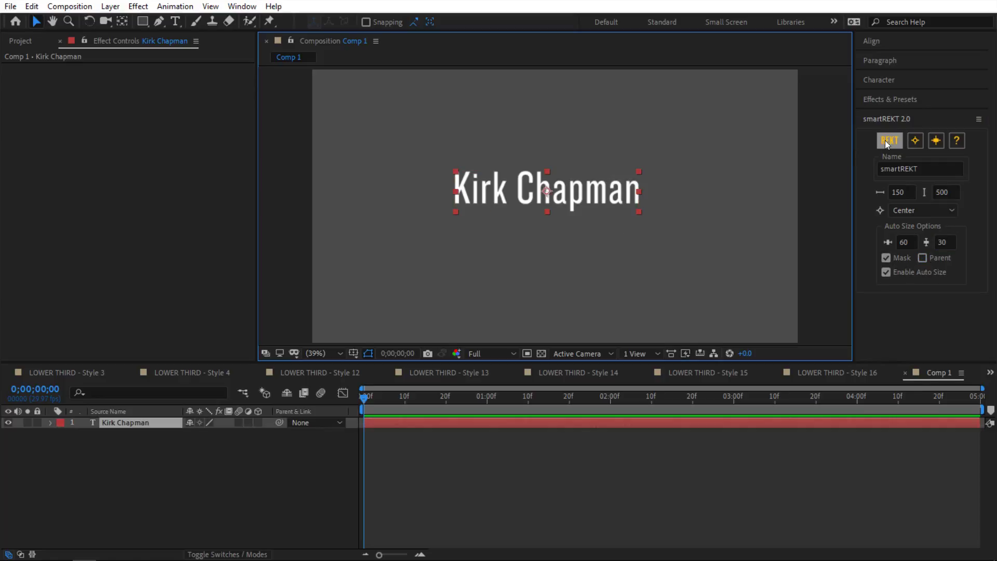
Step: Switch the name text to All Caps and create the auto-sized orange box behind it (816.10 × 168.40)
double_click(573, 189)
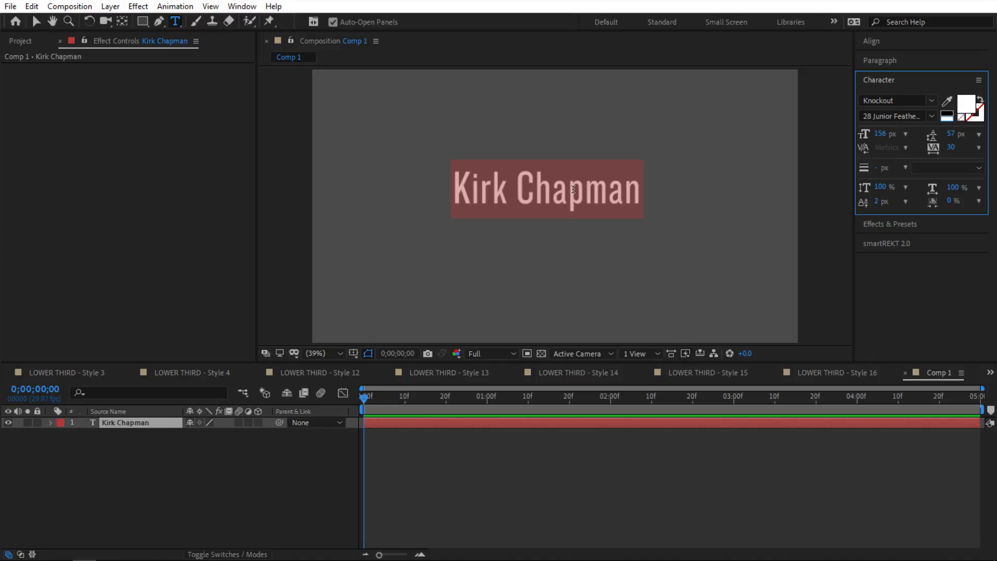
left_click_drag(959, 214, 953, 246)
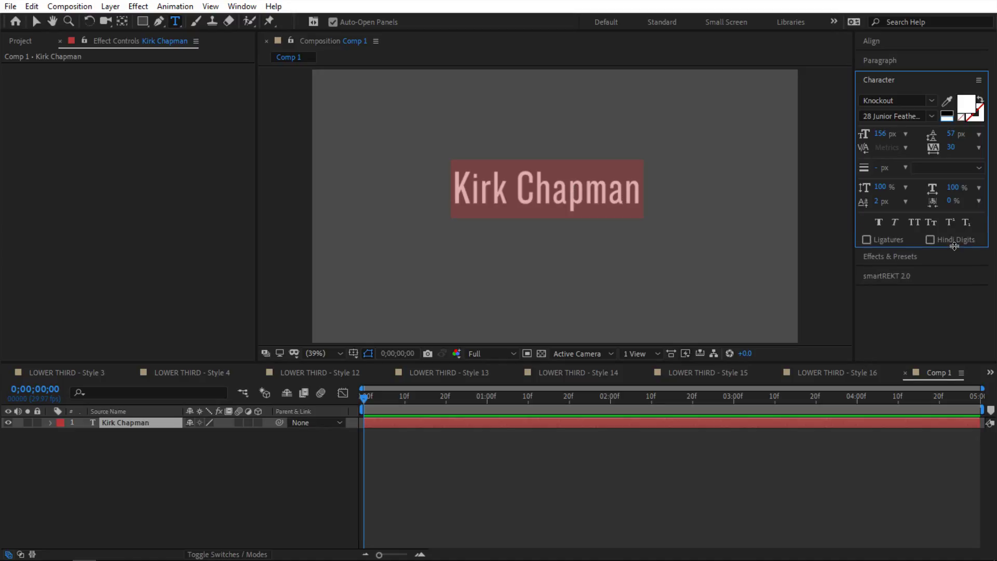
left_click(913, 222)
left_click(902, 277)
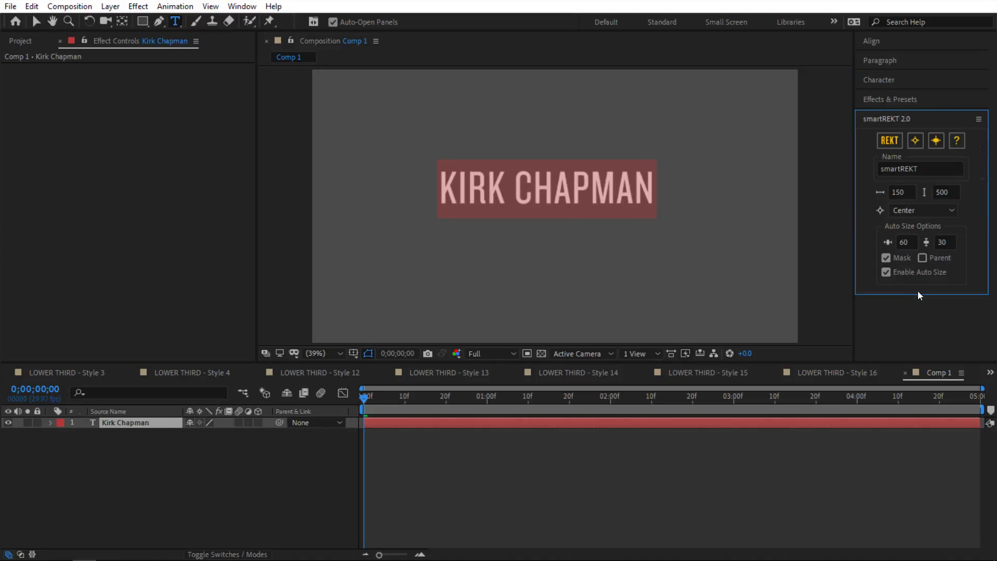
left_click(889, 142)
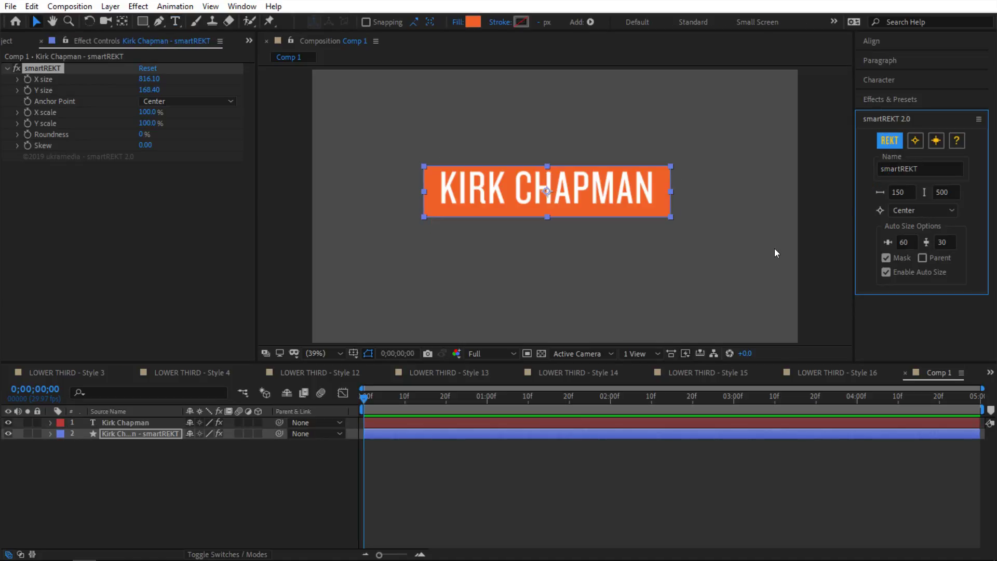
key("ctrl+z")
left_click(889, 143)
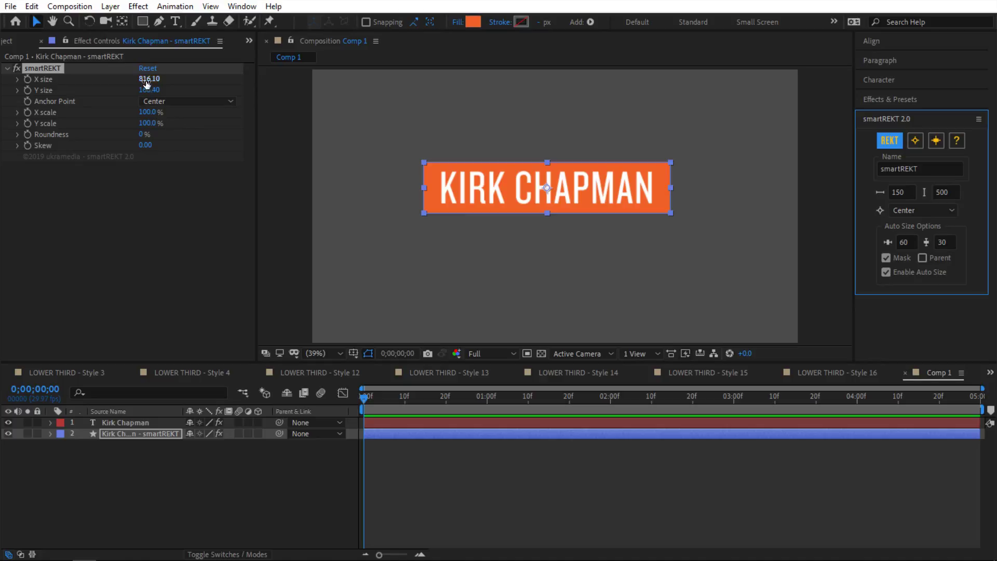
Step: Compare the Scale values of the box layer and the name text layer
left_click(151, 437)
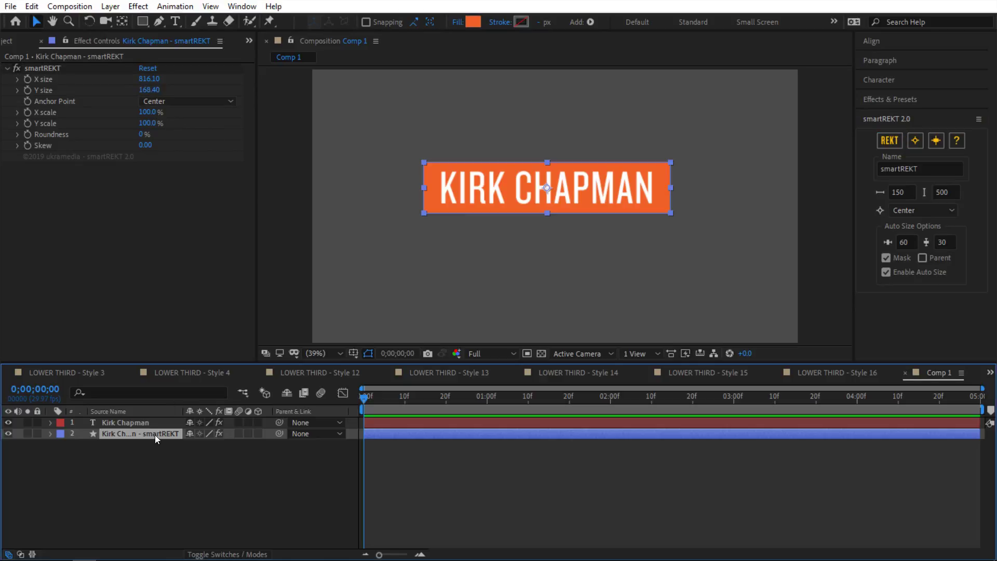
key("s")
key("s")
left_click(130, 423)
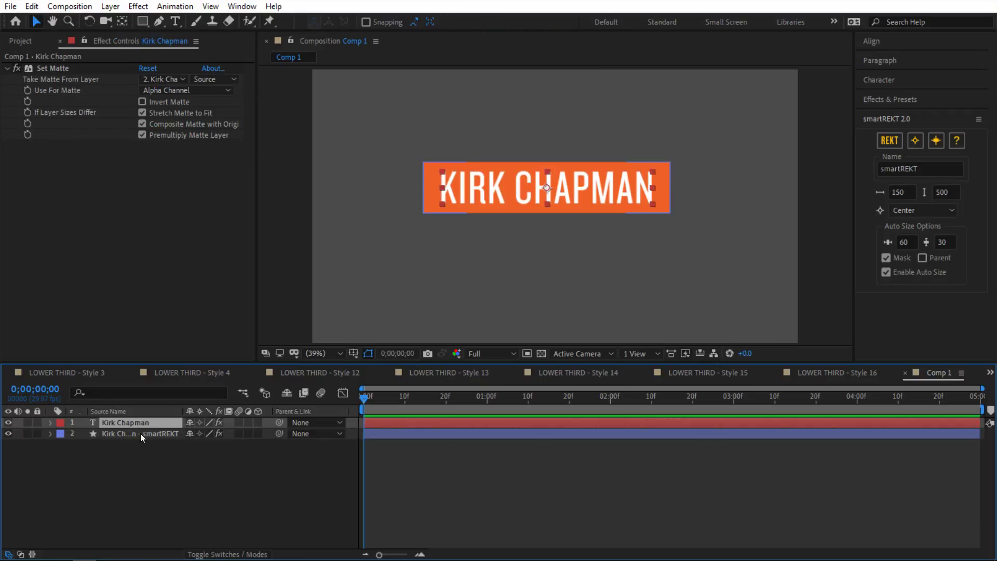
left_click(177, 433, "shift")
key("s")
left_click(176, 445)
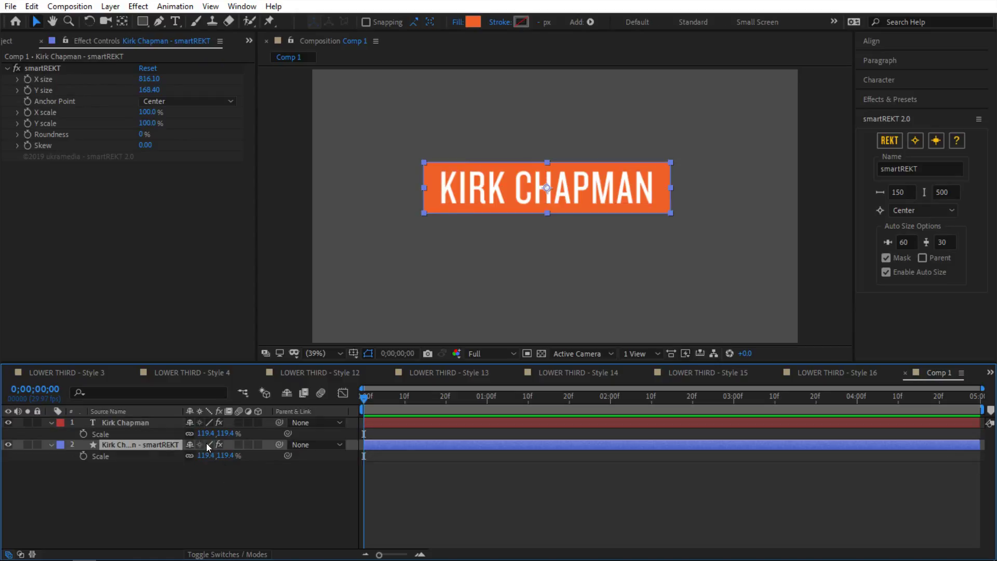
Step: Expand the name text layer and select its Text > Source Text property
left_click(121, 427)
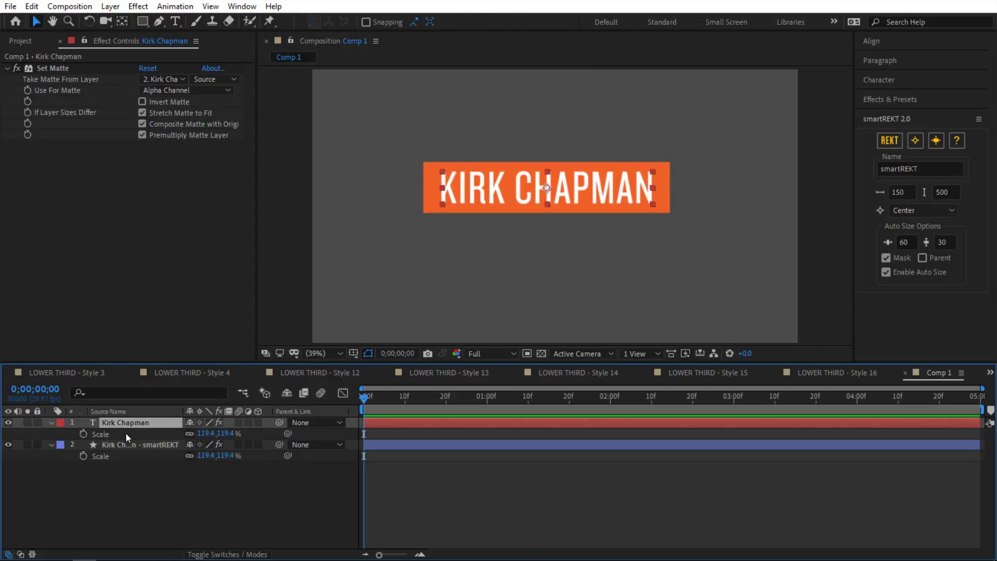
left_click(51, 422)
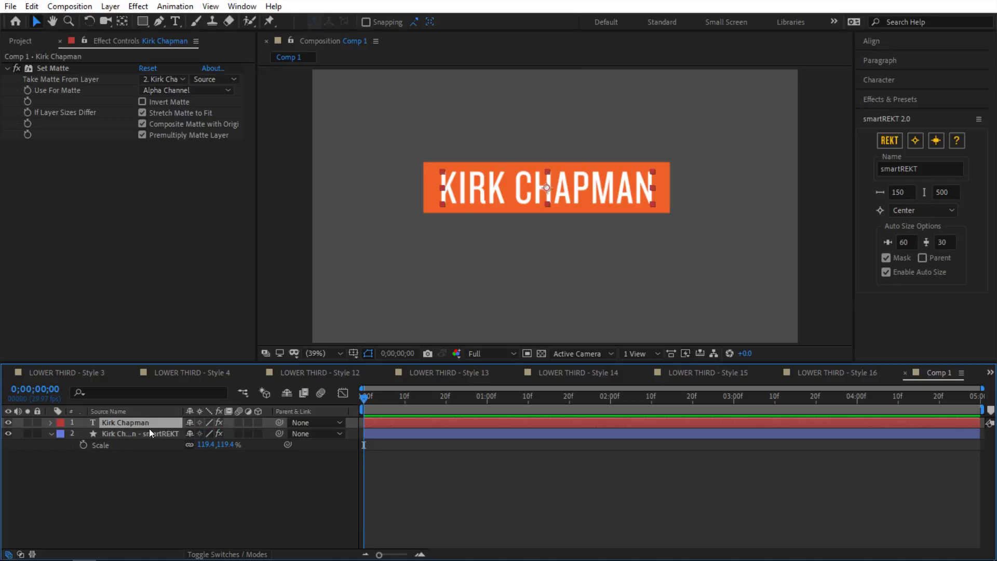
left_click(50, 423, "ctrl")
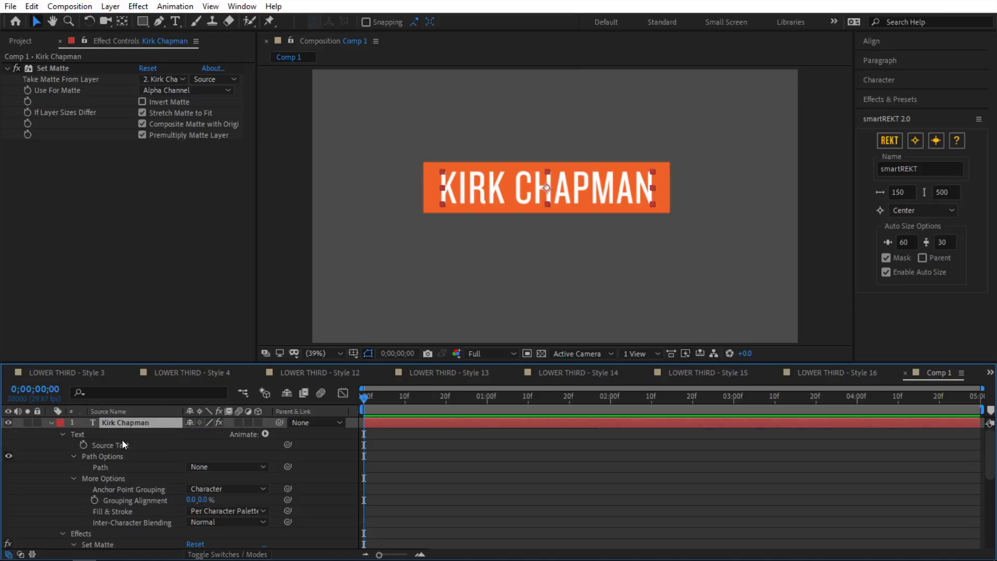
left_click(98, 445)
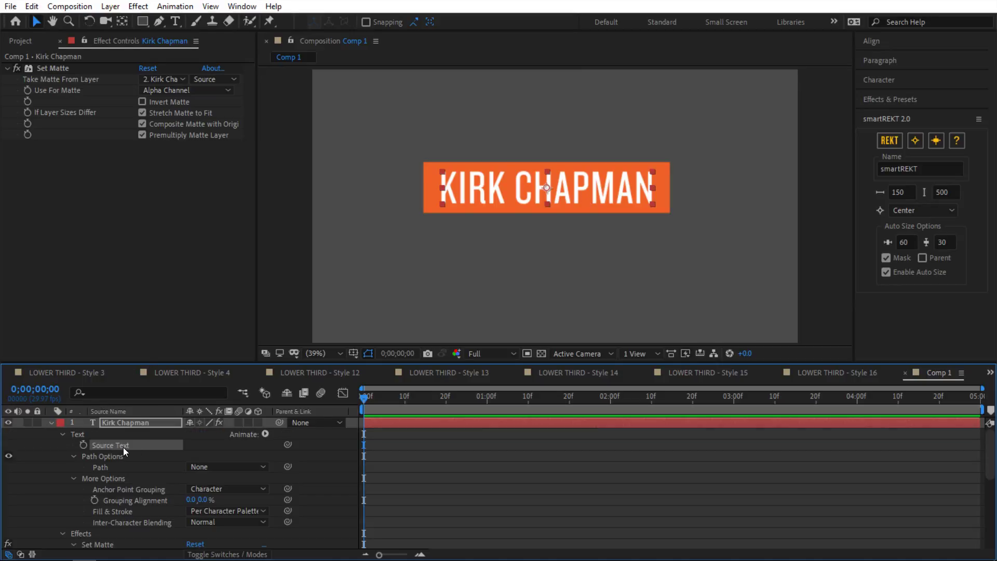
Step: Try an expression on Source Text, remove it, and collapse the text layer
key("s")
key("s")
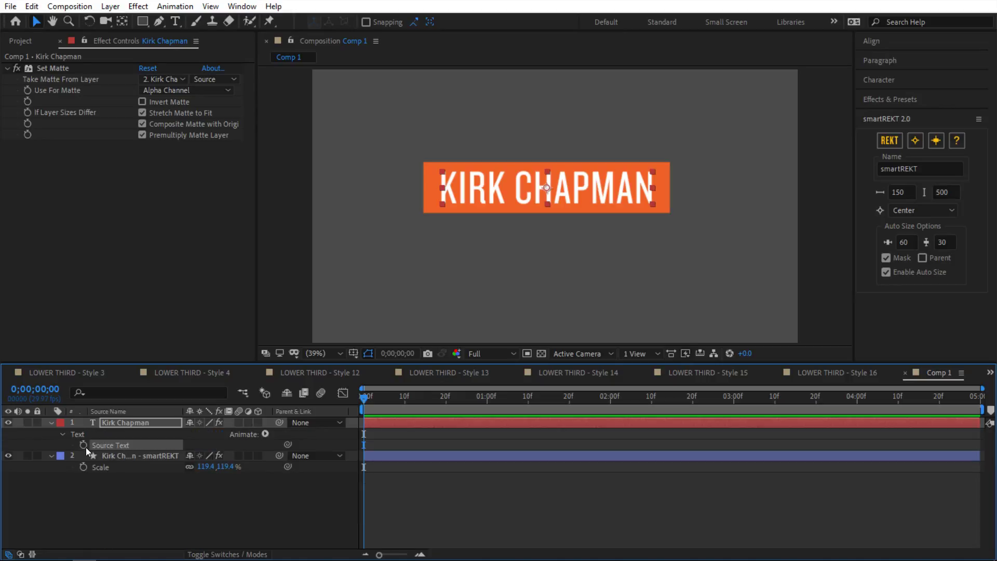
left_click(83, 444, "alt")
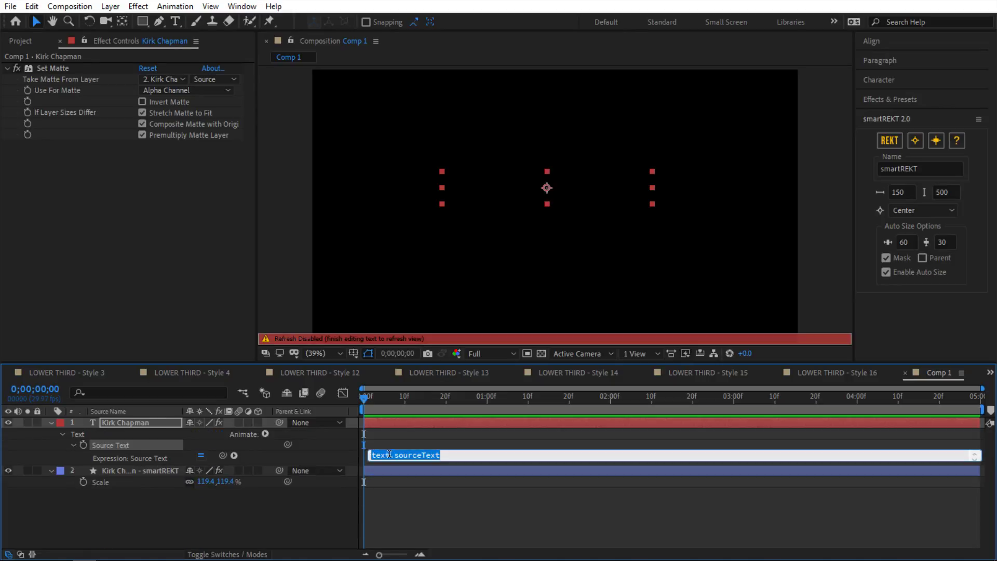
left_click(324, 495)
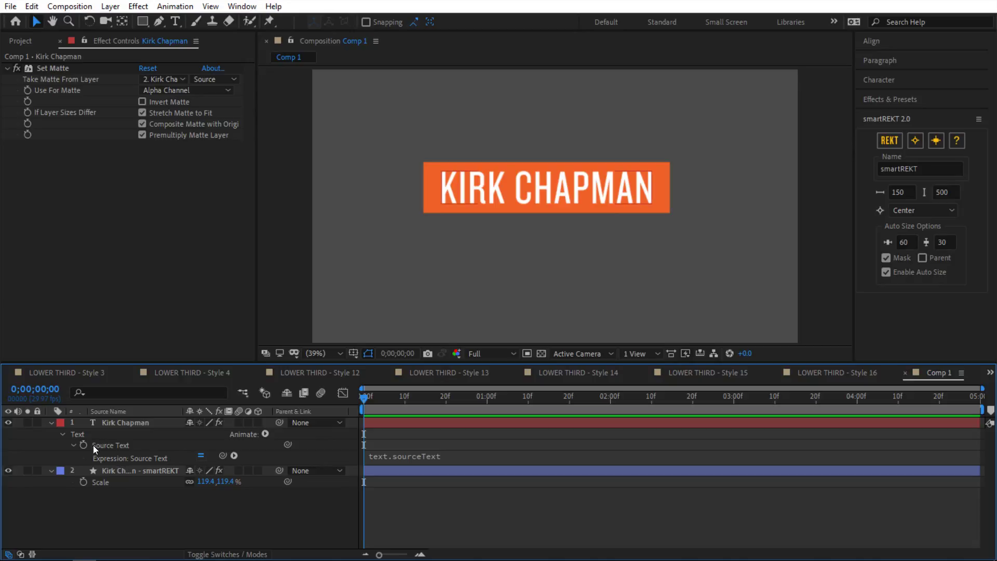
left_click(84, 444, "alt")
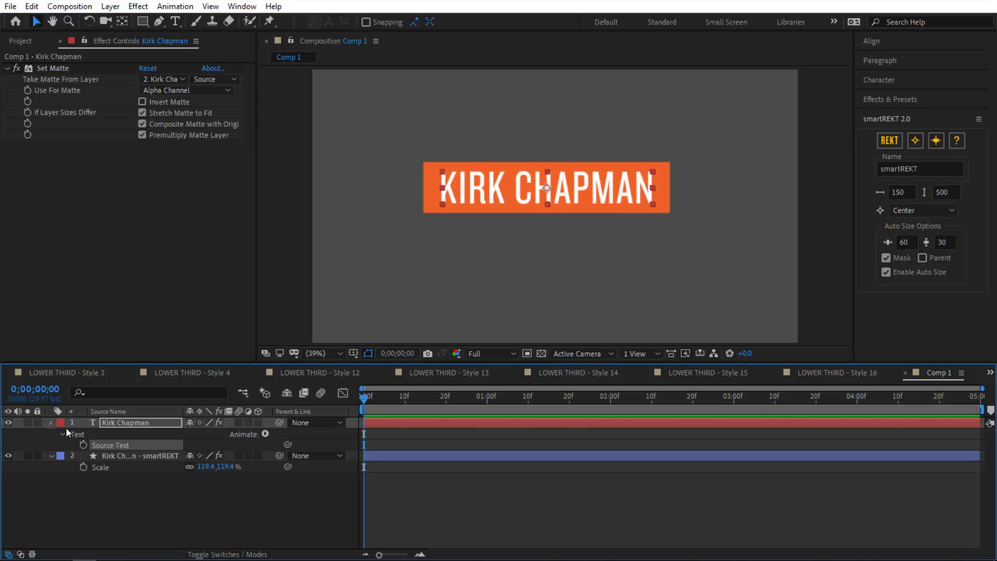
key("u")
Step: Give the box's X size an expression linking the name layer's .sourceRectAtTime().width
left_click(140, 435)
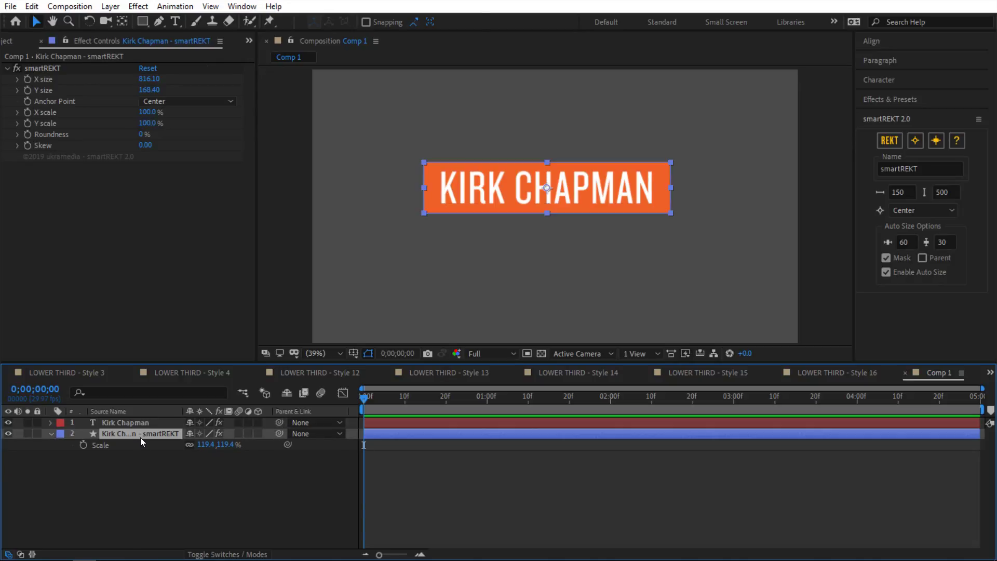
key("e")
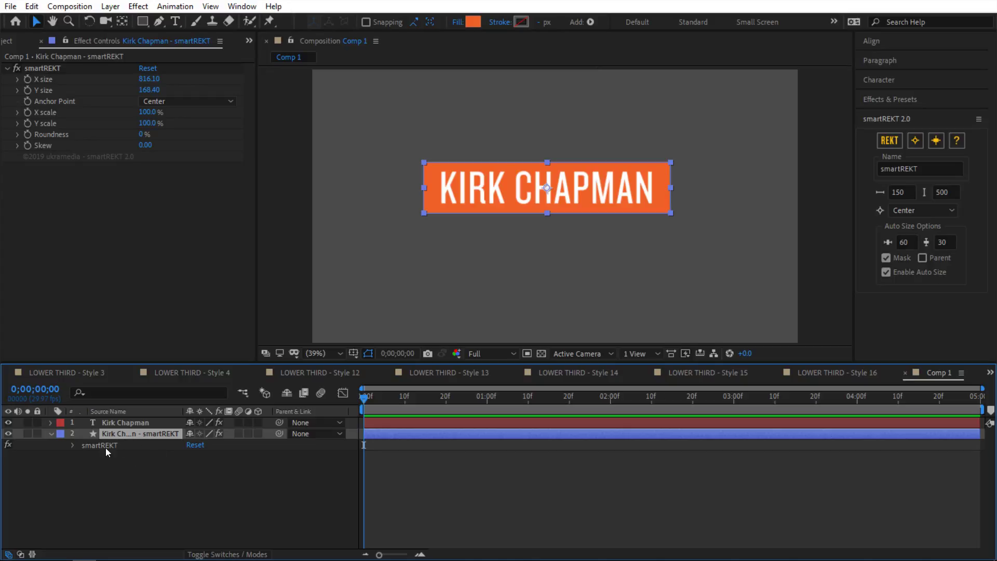
left_click(73, 445)
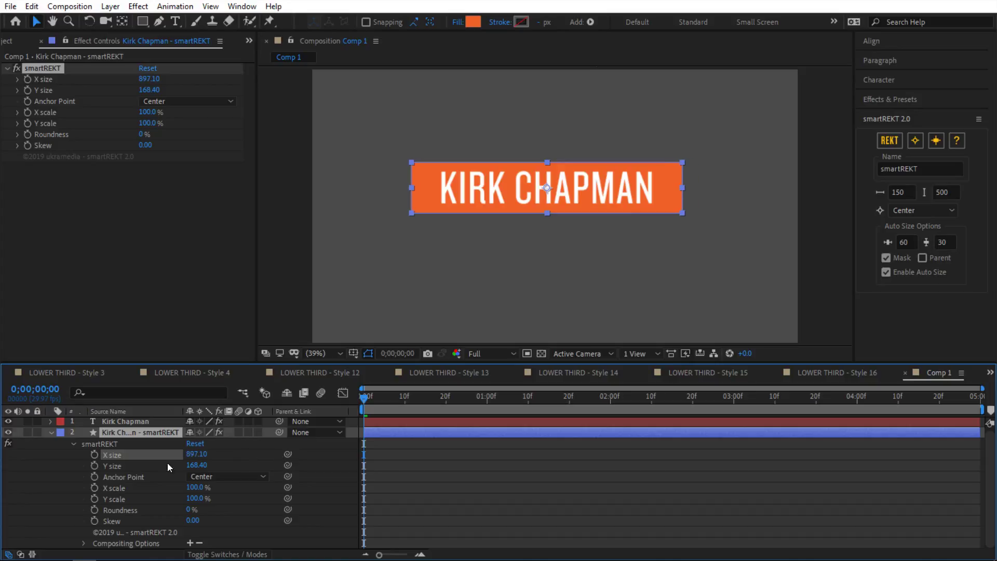
left_click(94, 454, "alt")
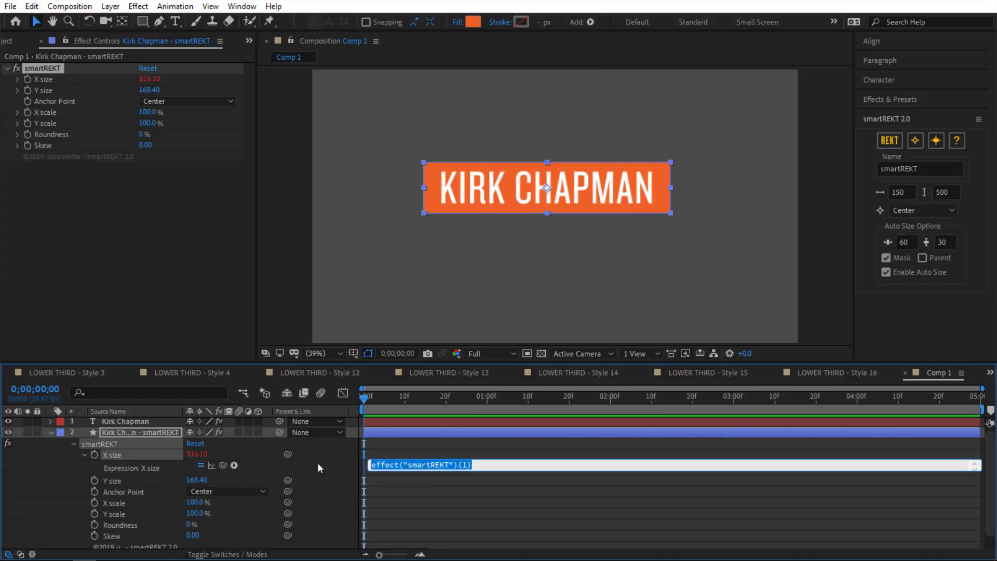
left_click_drag(223, 465, 149, 425)
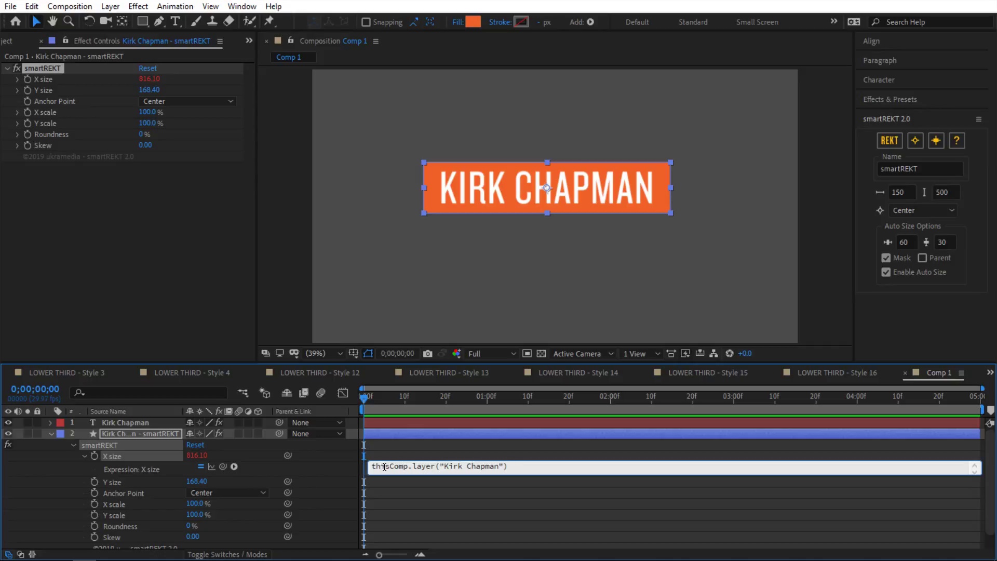
left_click_drag(374, 466, 508, 466)
left_click(508, 465)
type(".sourceRectAtTime().width")
left_click(495, 442)
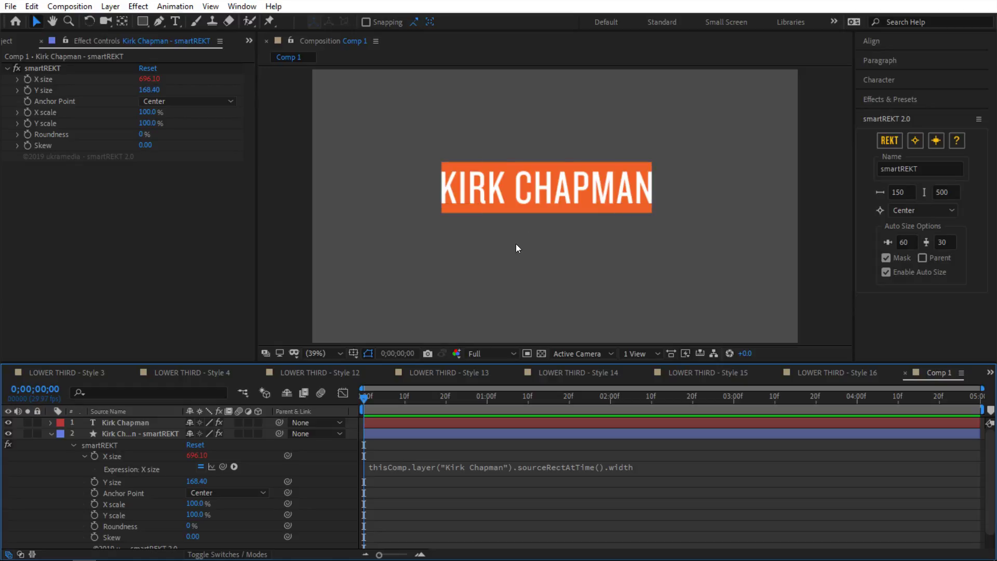
left_click(391, 468)
key("ctrl+c")
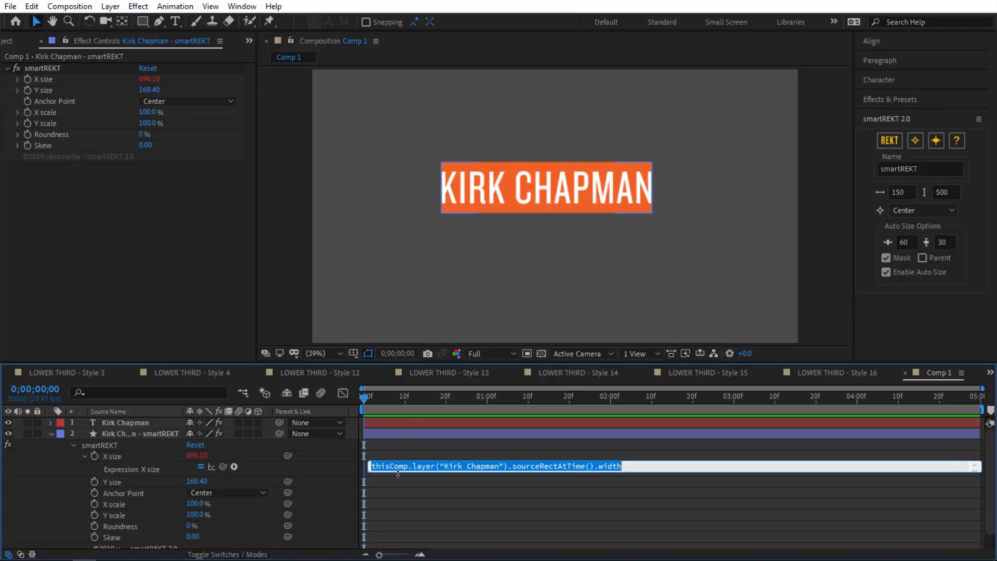
left_click(332, 472)
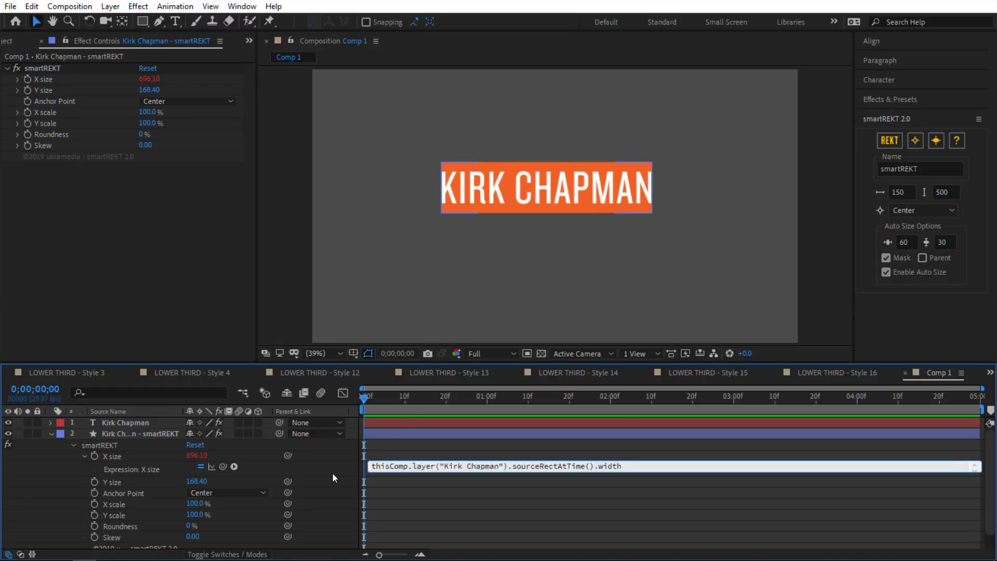
Step: Paste that expression into Y size and change width to height, giving 696.10 × 108.40
left_click(95, 484, "alt")
left_click(133, 468)
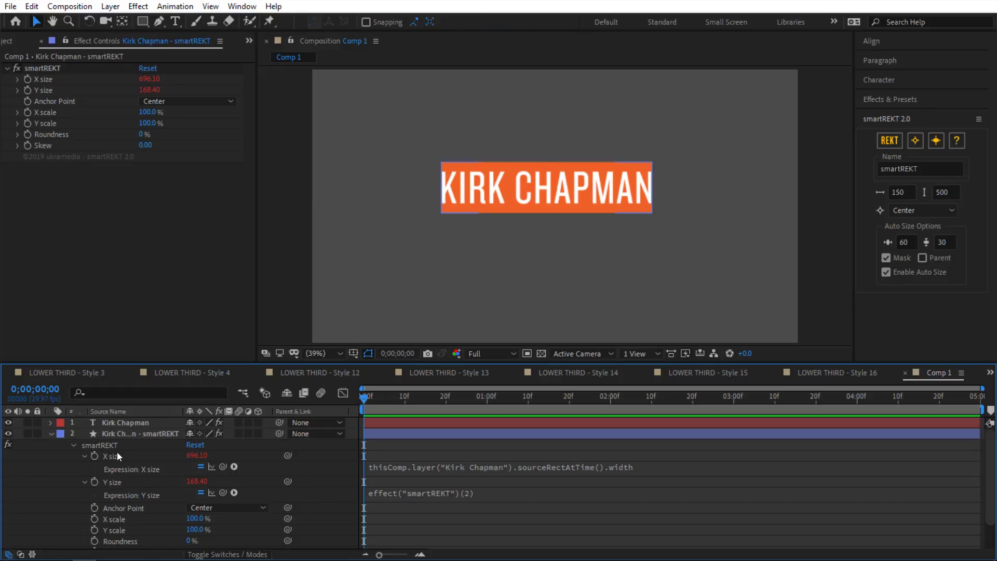
left_click(117, 455)
left_click(137, 483, "shift")
key("s")
key("s")
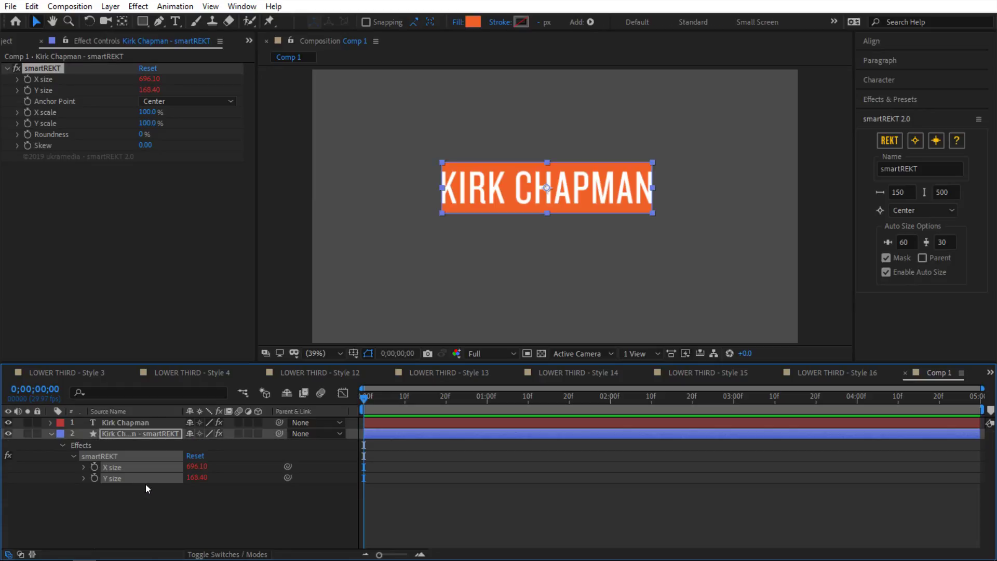
left_click(364, 502)
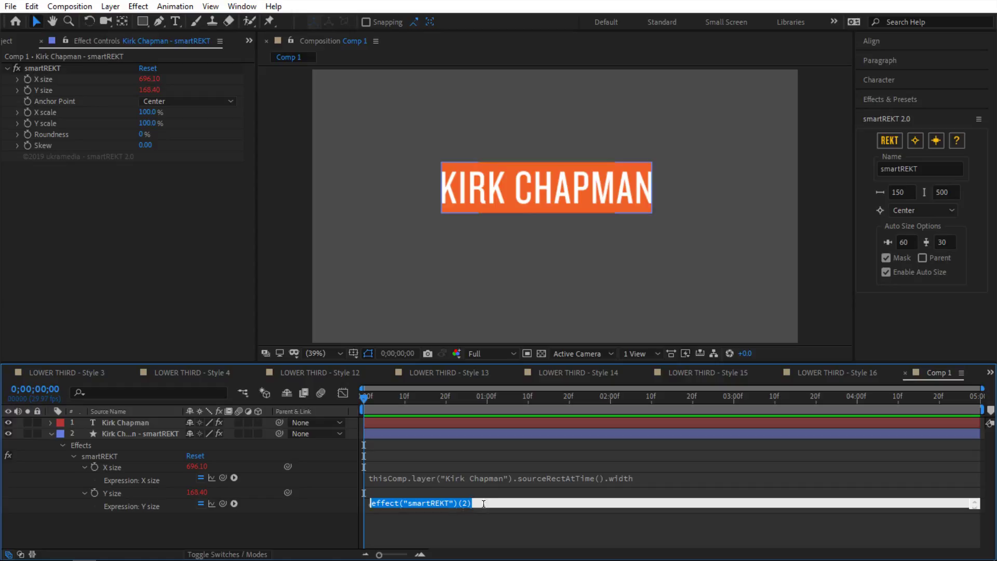
key("ctrl+v")
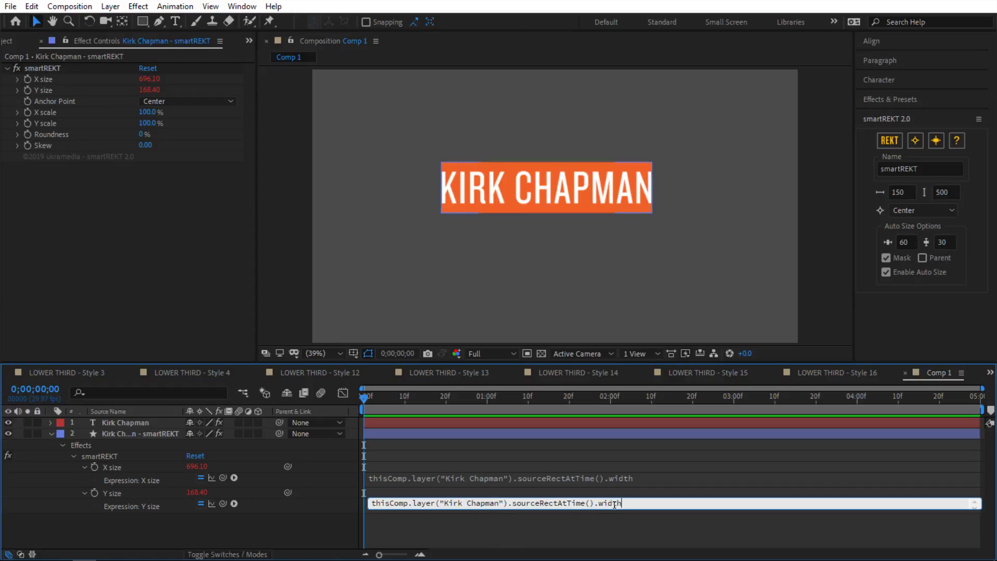
double_click(613, 502)
type("height")
left_click(344, 513)
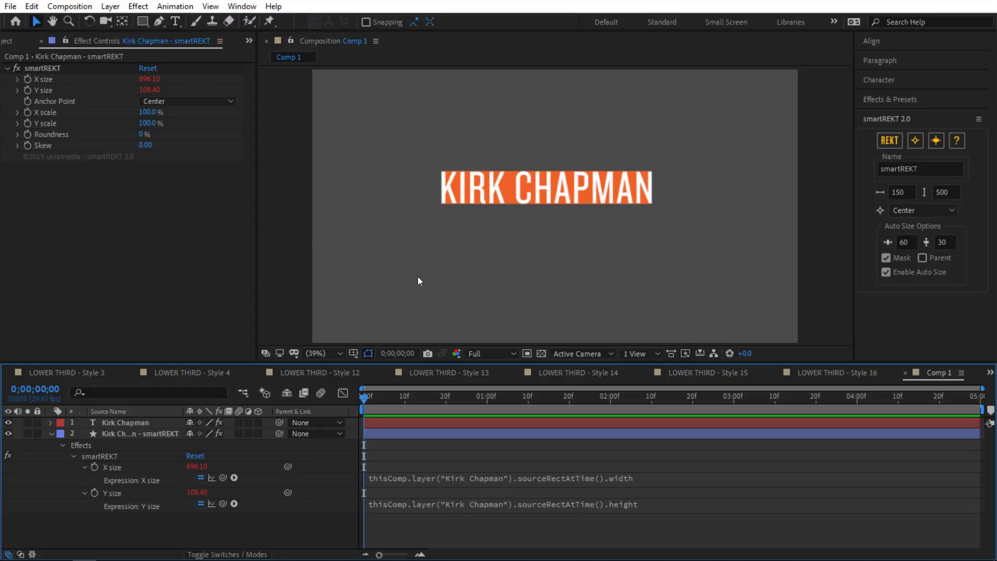
left_click(142, 423)
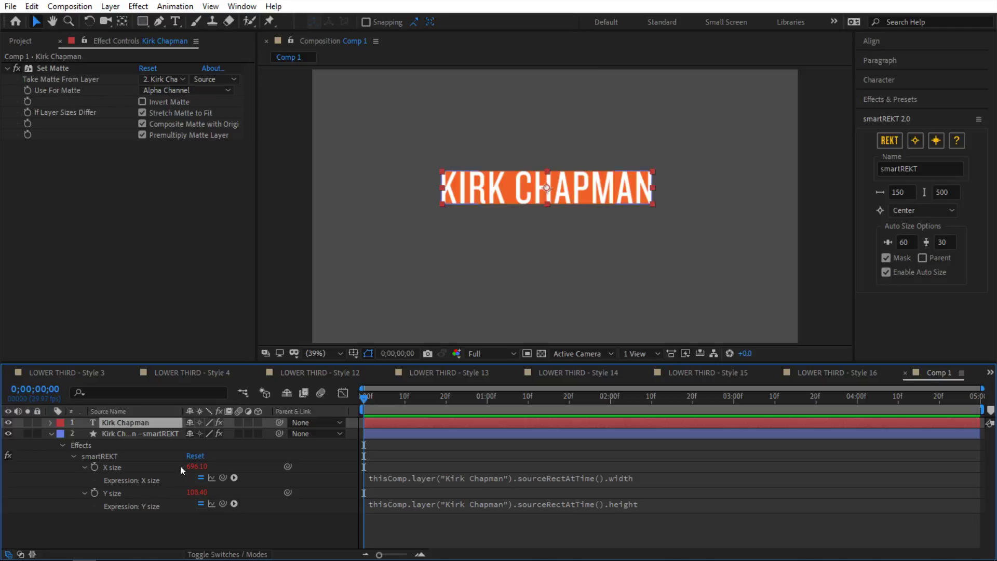
Step: Review the box layer's X size expression without changing it
left_click(138, 433)
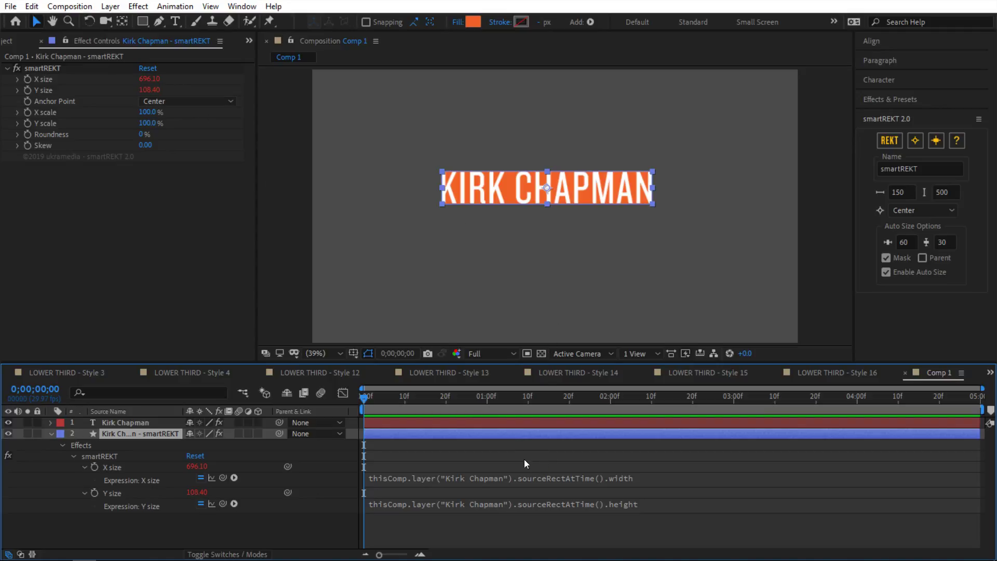
left_click(653, 481)
left_click(640, 479)
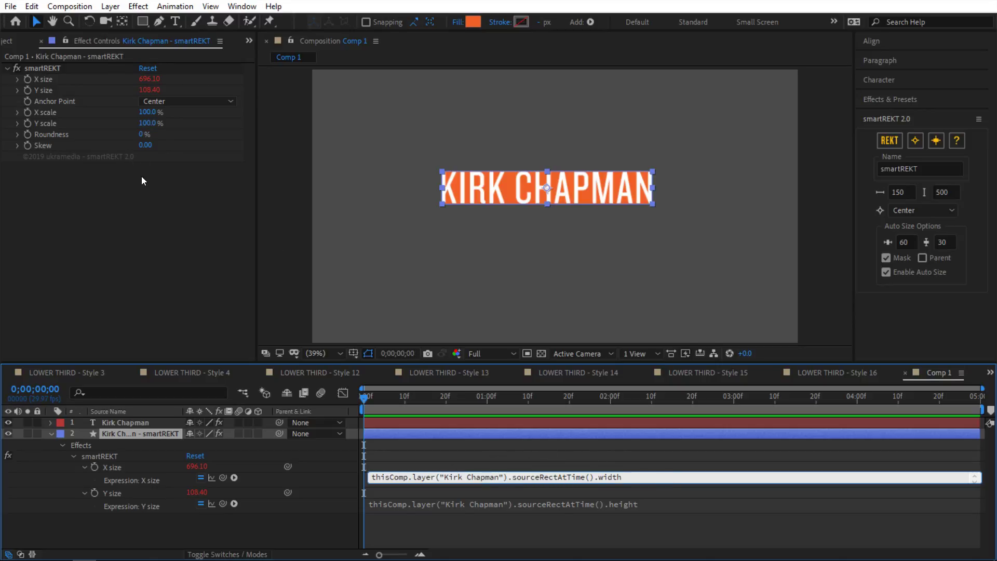
left_click(346, 452)
Step: Test the name text's font size at 136 px, then return it to 156 px
left_click(174, 437)
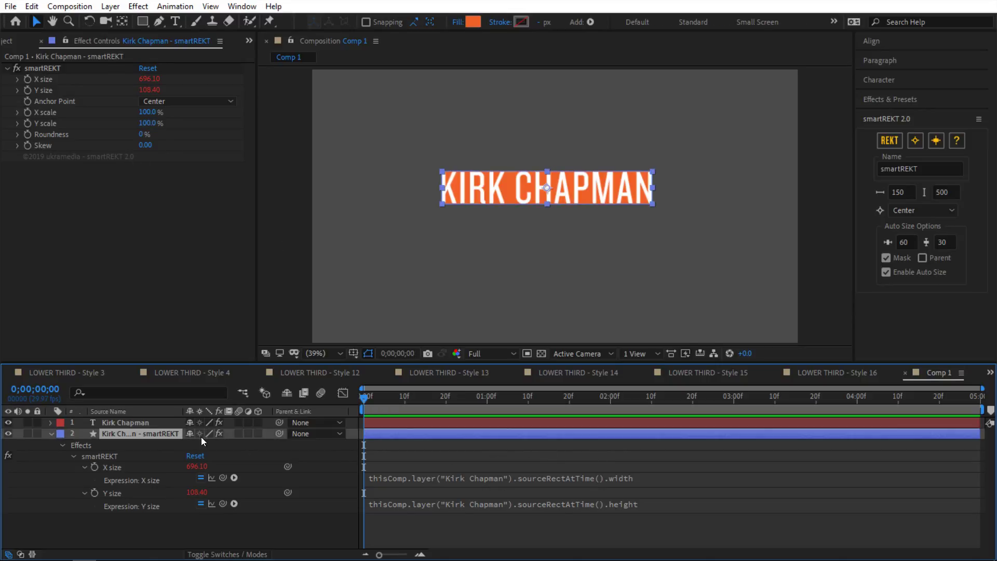
left_click(148, 423)
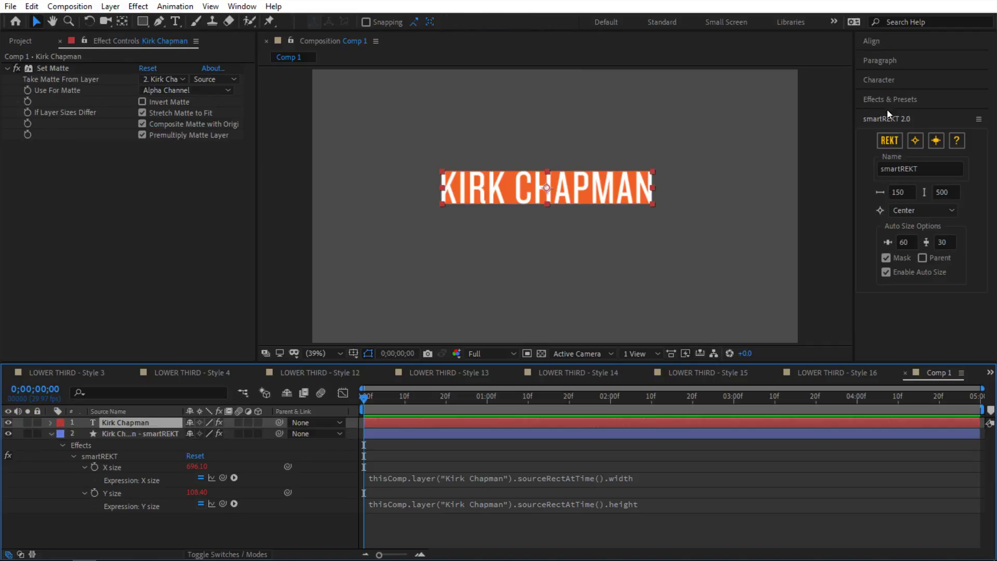
left_click(882, 83)
left_click_drag(878, 136, 888, 136)
left_click(309, 460)
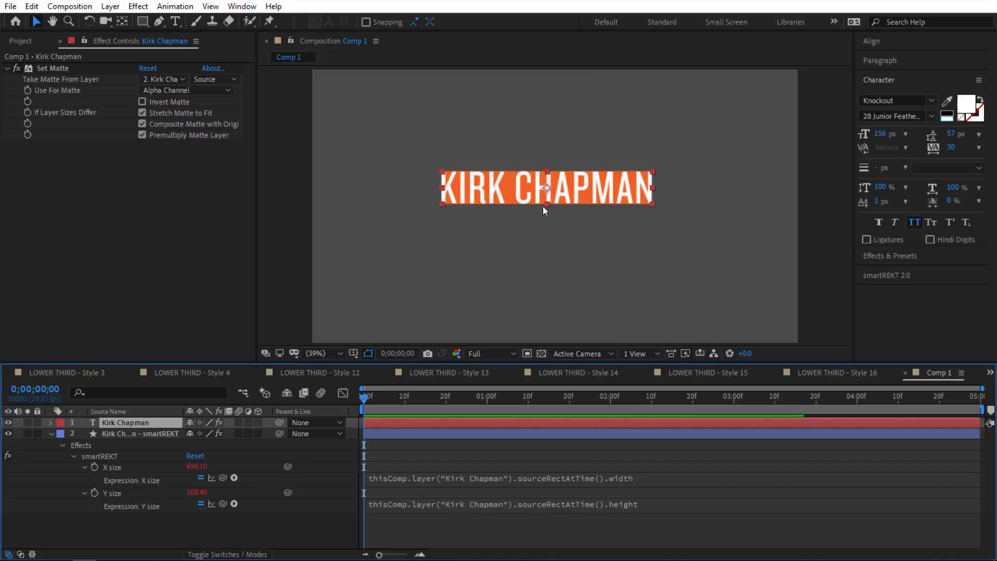
left_click(323, 459)
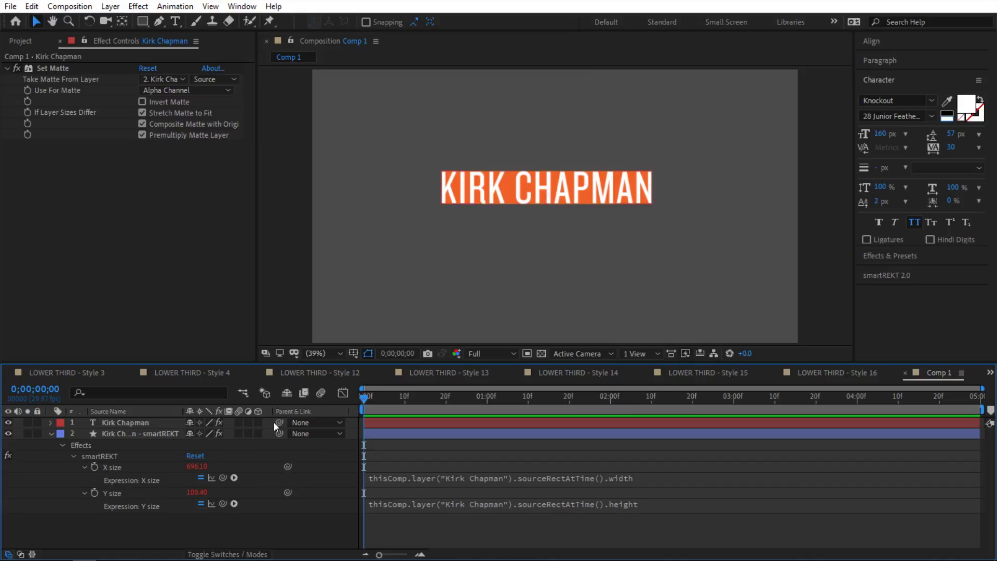
Step: Retype the title as ASDFSDFSAD so the box shrinks to 595.03 × 108.40
left_click(157, 433)
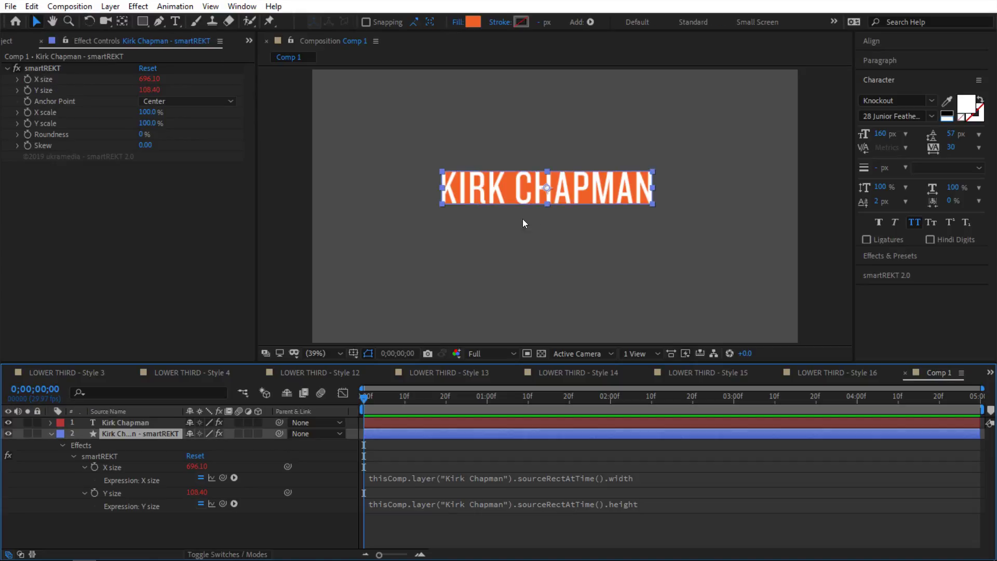
left_click(582, 191)
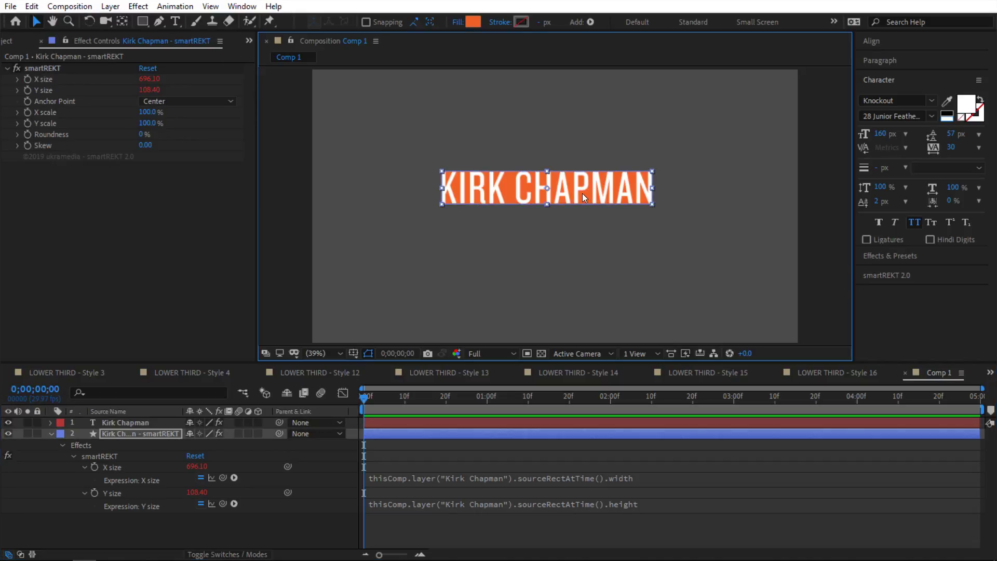
key("Left")
key("Left")
left_click(341, 478)
double_click(176, 423)
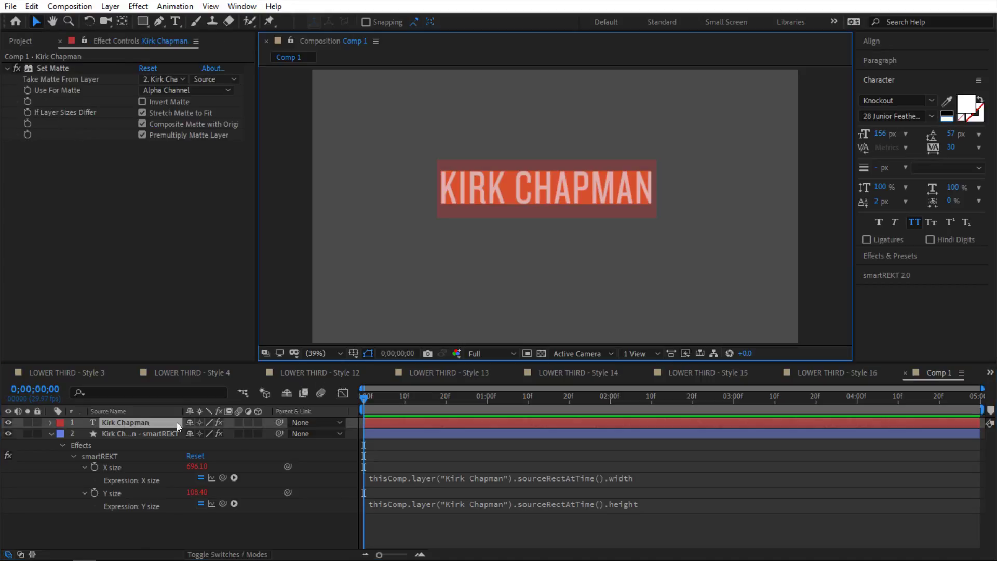
type("asdf")
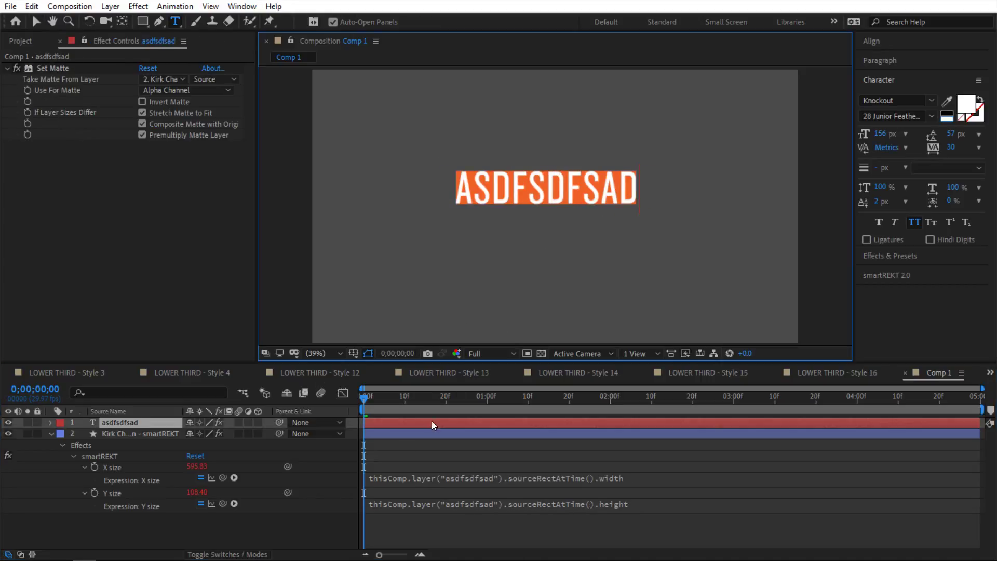
left_click(642, 477)
Step: Append + 40 to both the X size and Y size expressions (635.83 × 148.40)
left_click(642, 476)
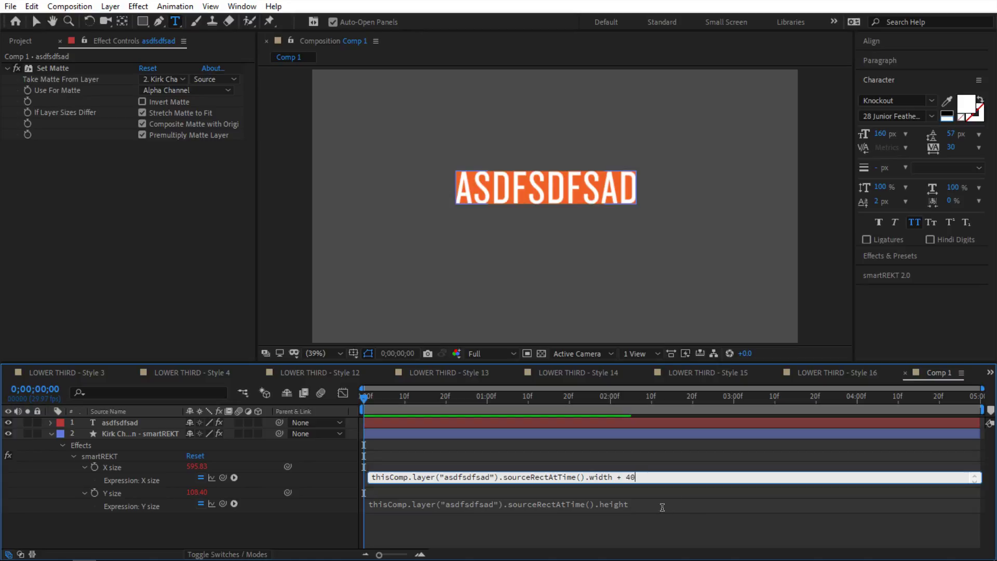
left_click(648, 504)
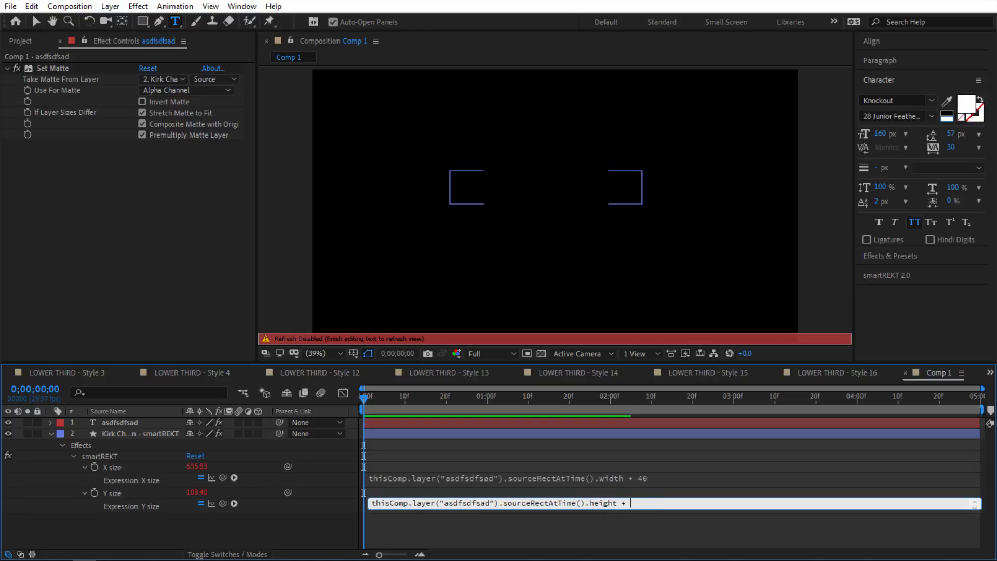
left_click(345, 481)
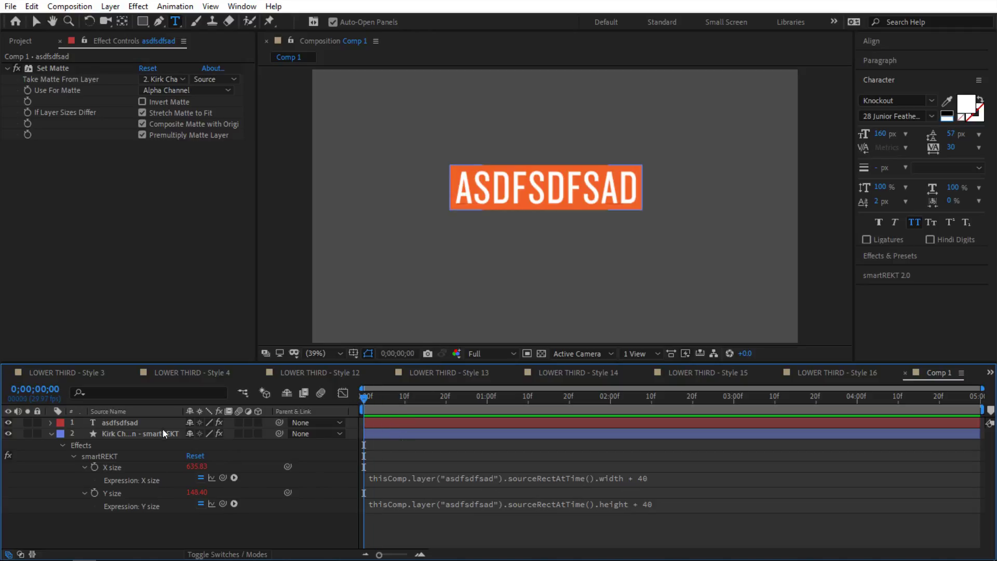
Step: Test the orange box's horizontal scale, shrinking it to 38%
left_click(125, 422)
left_click(146, 434)
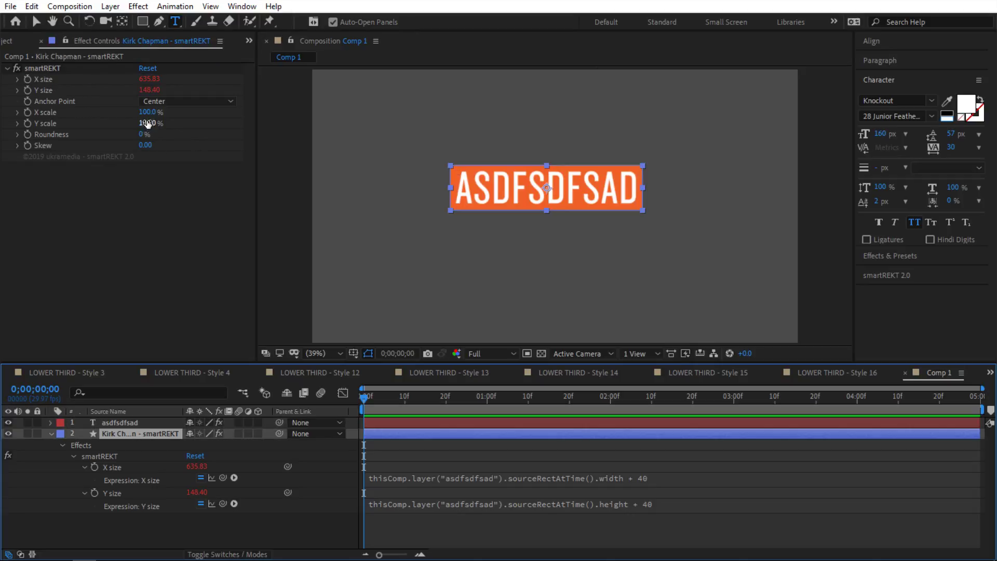
left_click_drag(147, 112, 201, 116)
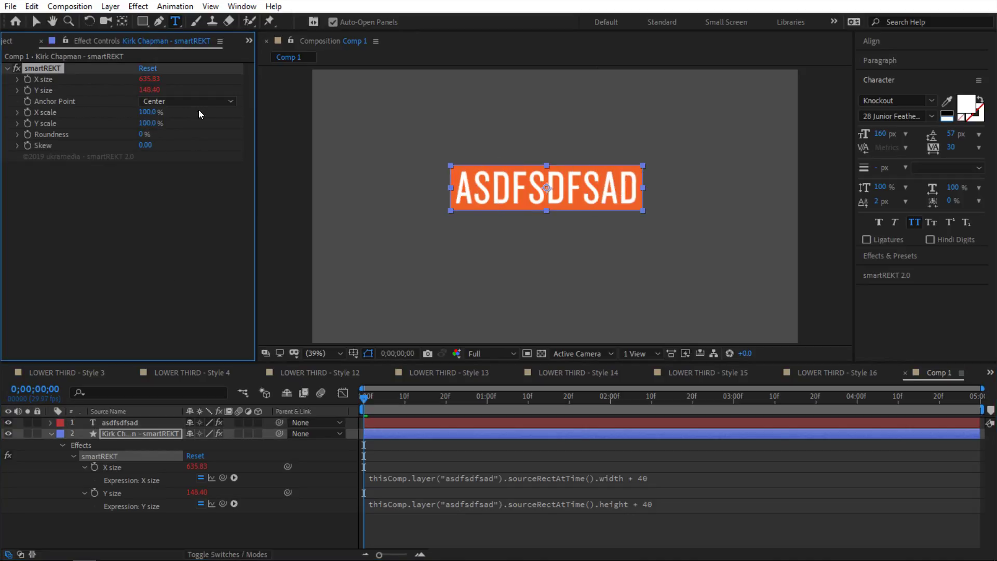
left_click_drag(140, 112, 229, 115)
Step: Change the box's smartREKT Anchor Point to Bottom Left, then to Center Left
left_click(215, 101)
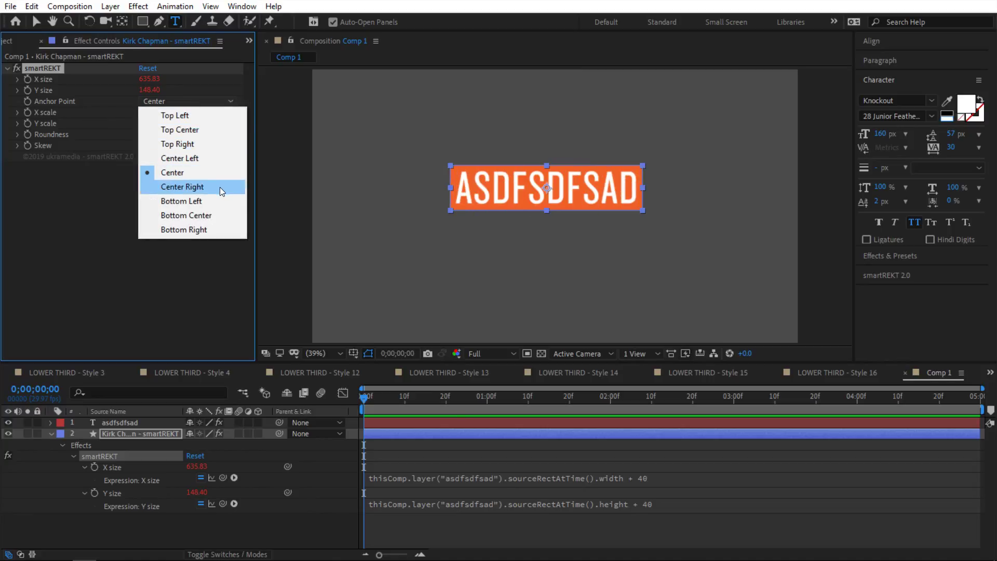
left_click(213, 201)
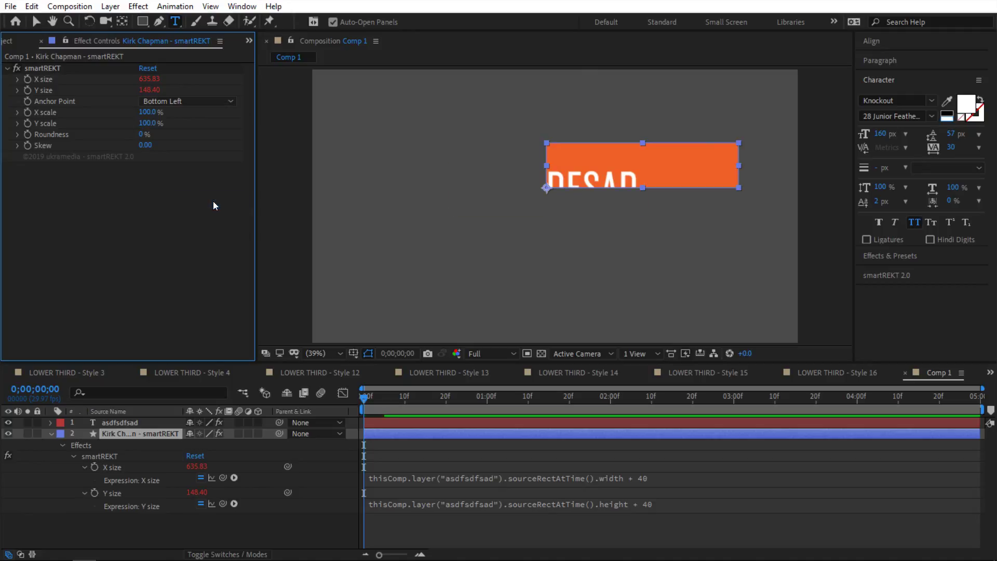
left_click(176, 101)
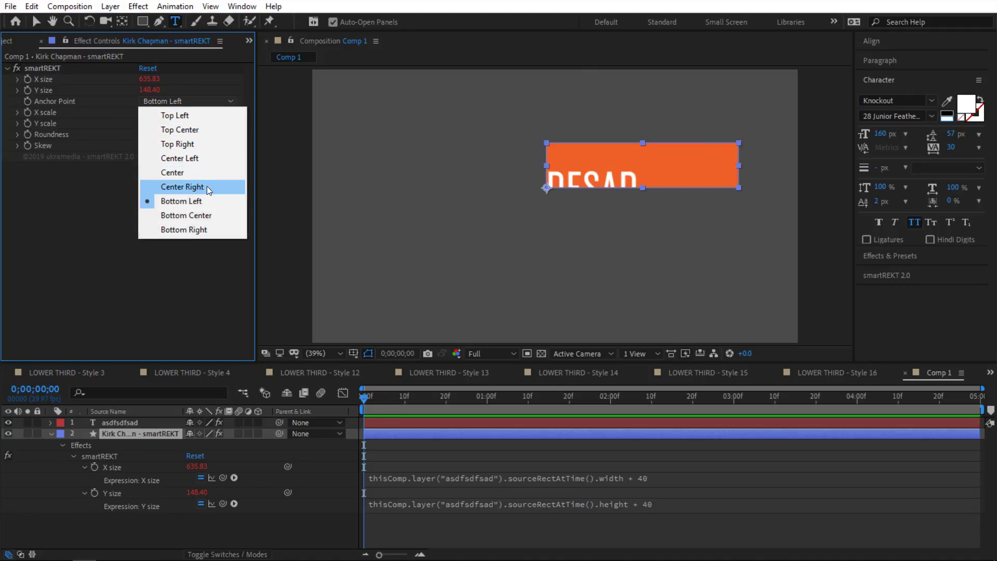
left_click(189, 158)
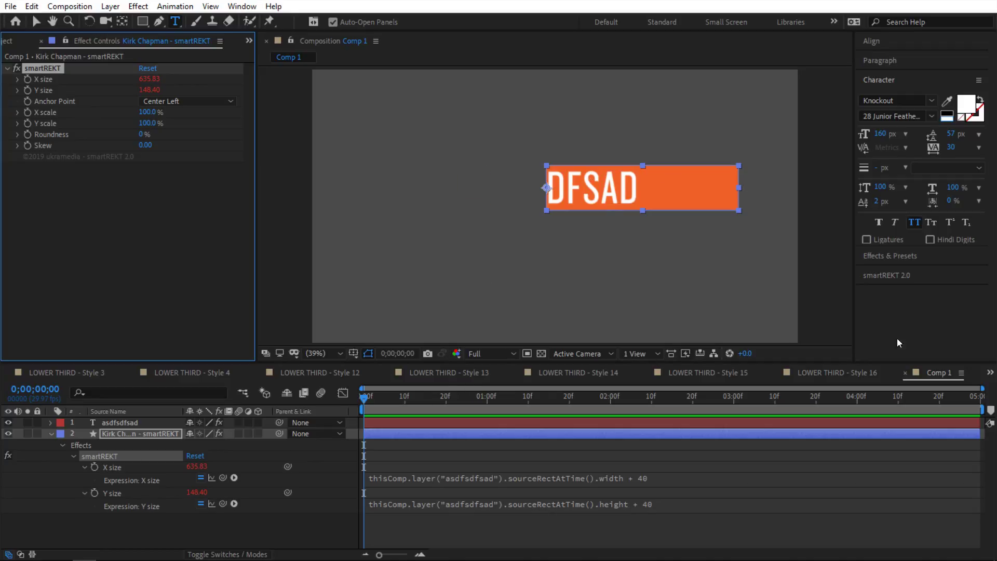
Step: Recentre the orange box behind the text with smartREKT 2.0 and test its horizontal scaling
left_click(907, 275)
left_click(937, 142)
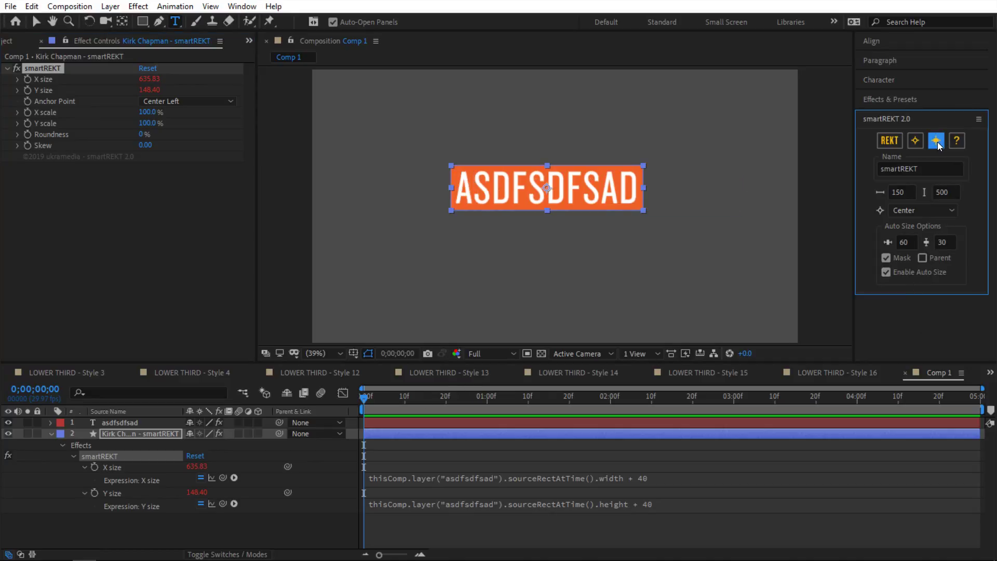
left_click_drag(139, 112, 218, 112)
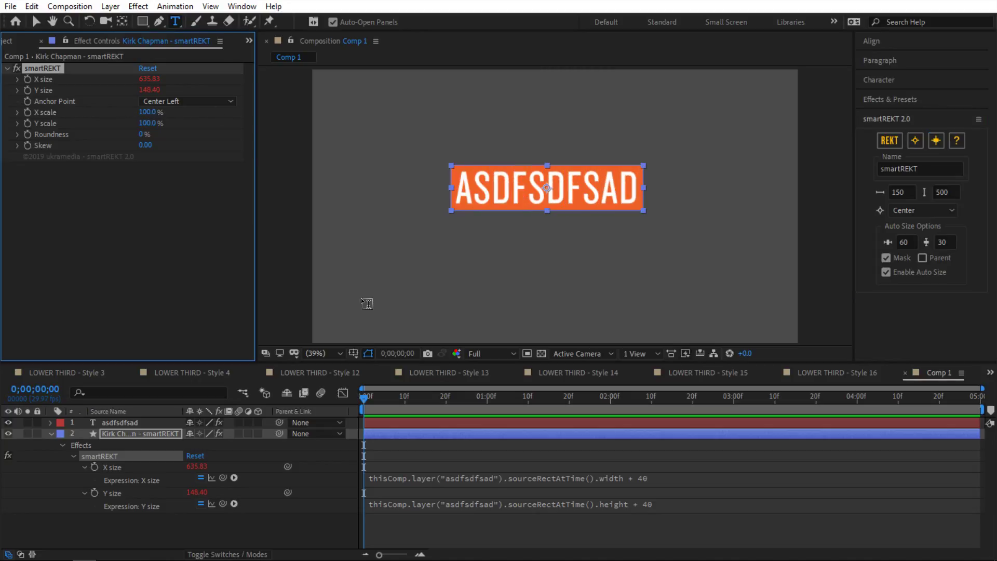
Step: Walk through the X size expression's parts: layer reference, sourceRectAtTime width and the plus sign
left_click(637, 477)
left_click(636, 478)
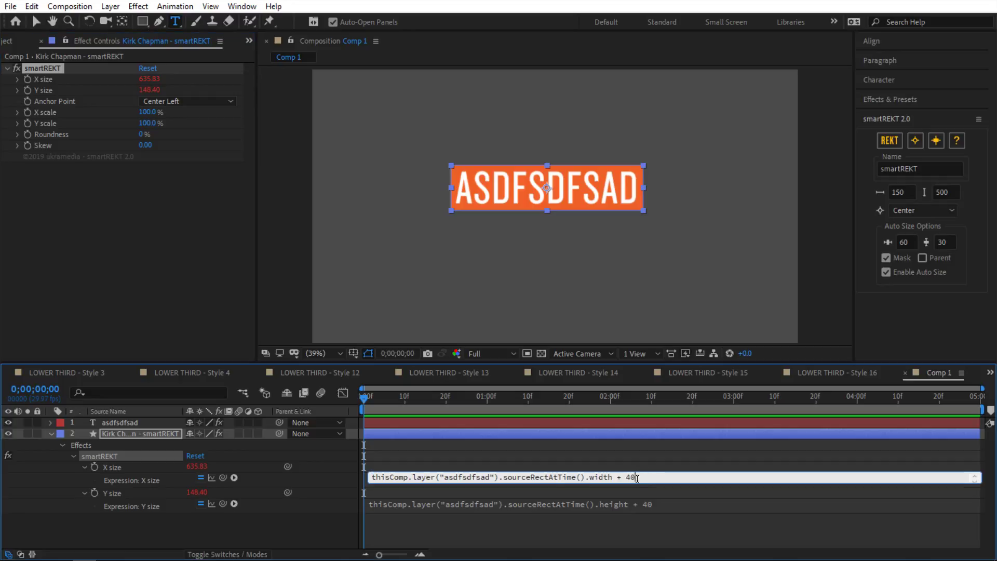
left_click_drag(498, 477, 353, 475)
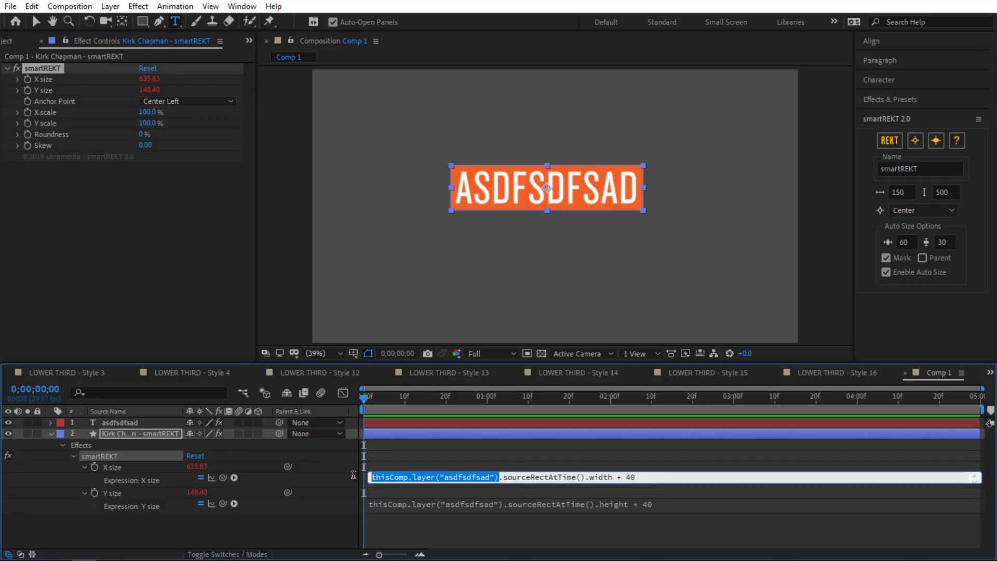
left_click(501, 477)
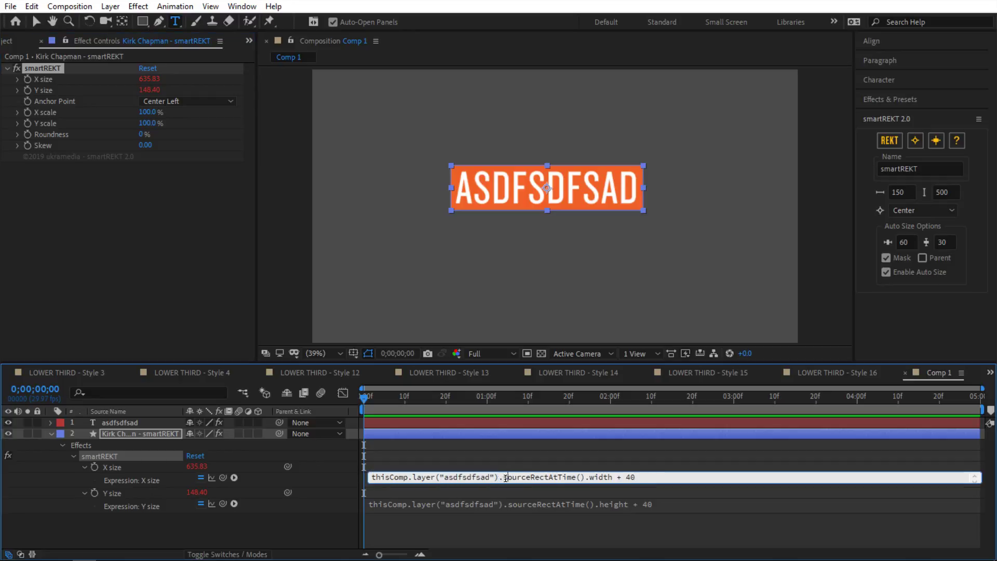
double_click(389, 477)
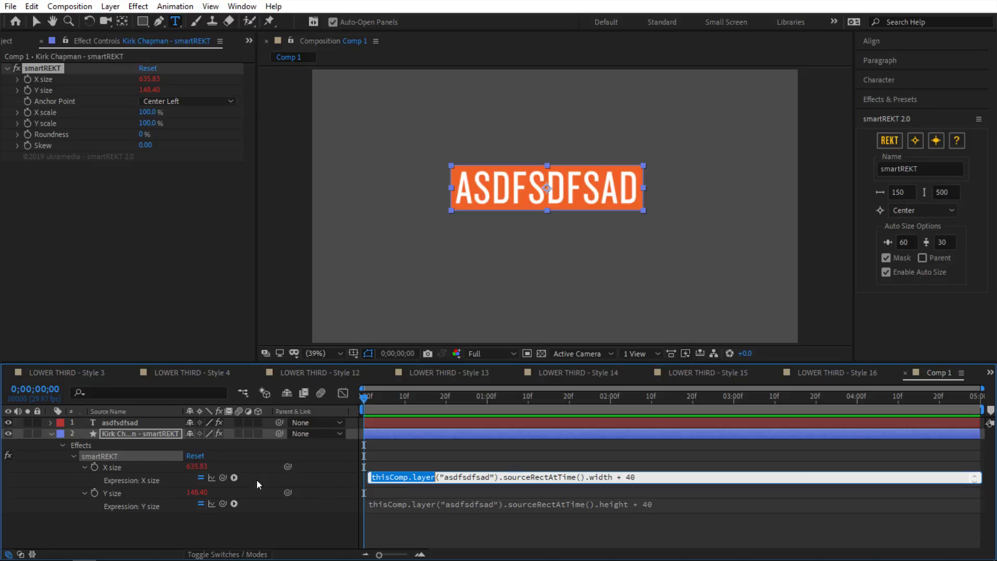
left_click(481, 476)
left_click_drag(503, 476, 612, 476)
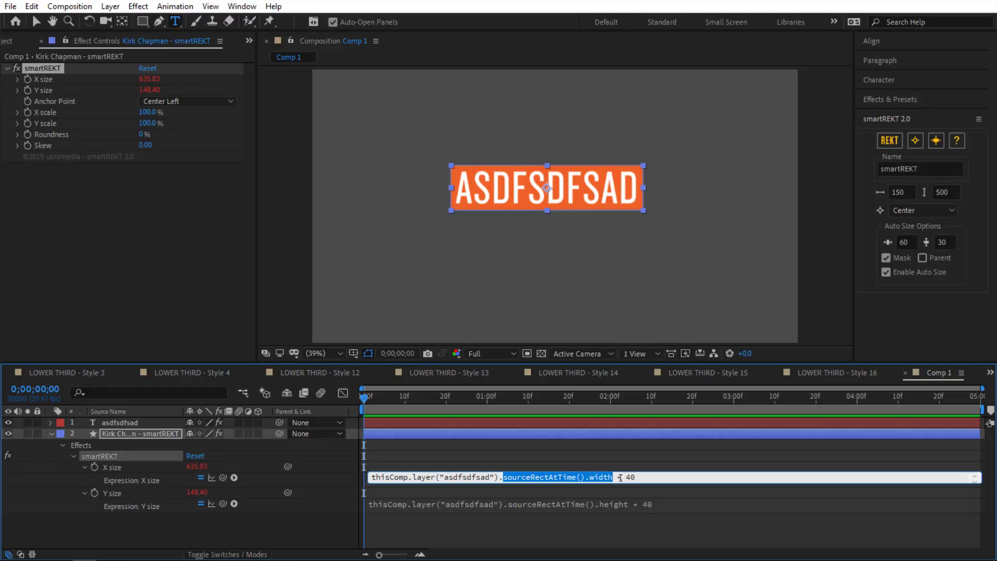
double_click(620, 477)
Step: Change the X size padding from 40 to 100, widening the box to 695.83 × 148.40
double_click(630, 477)
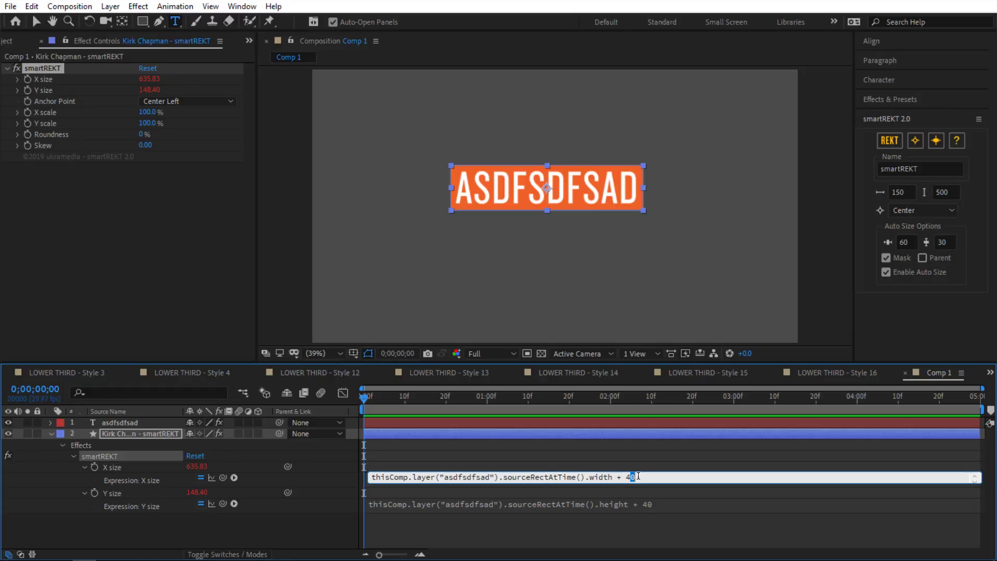
double_click(630, 477)
type("100")
left_click(648, 456)
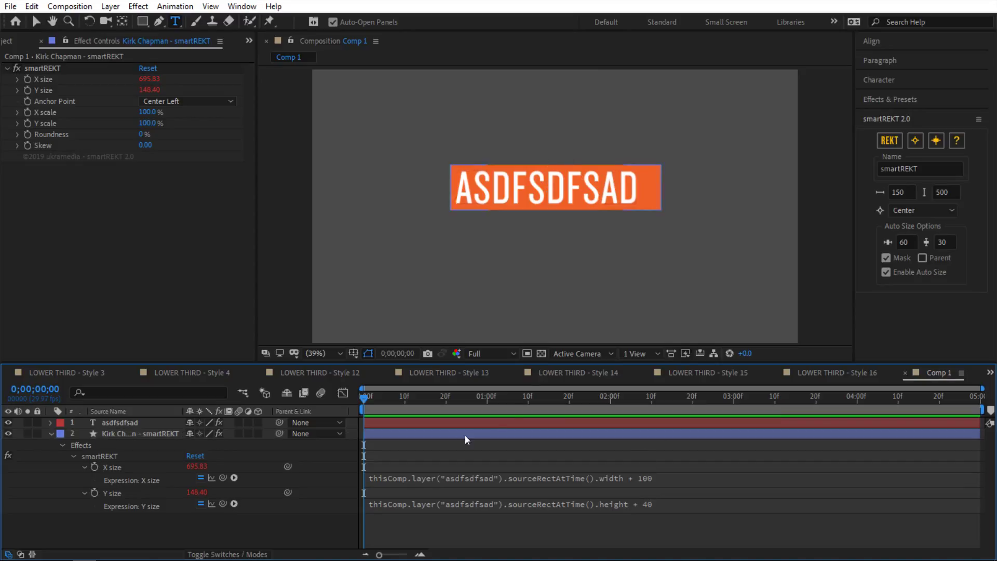
left_click(154, 434)
left_click(162, 434)
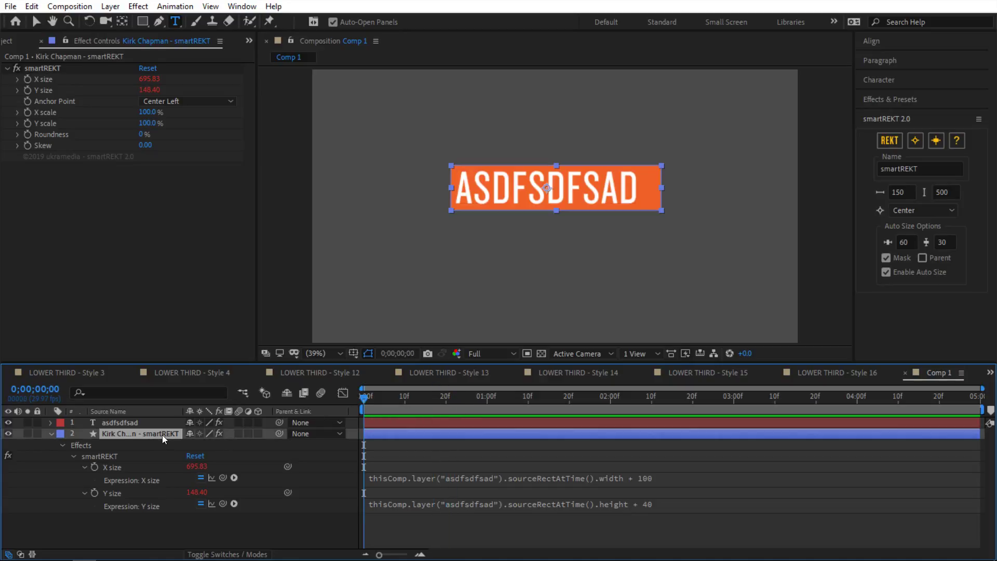